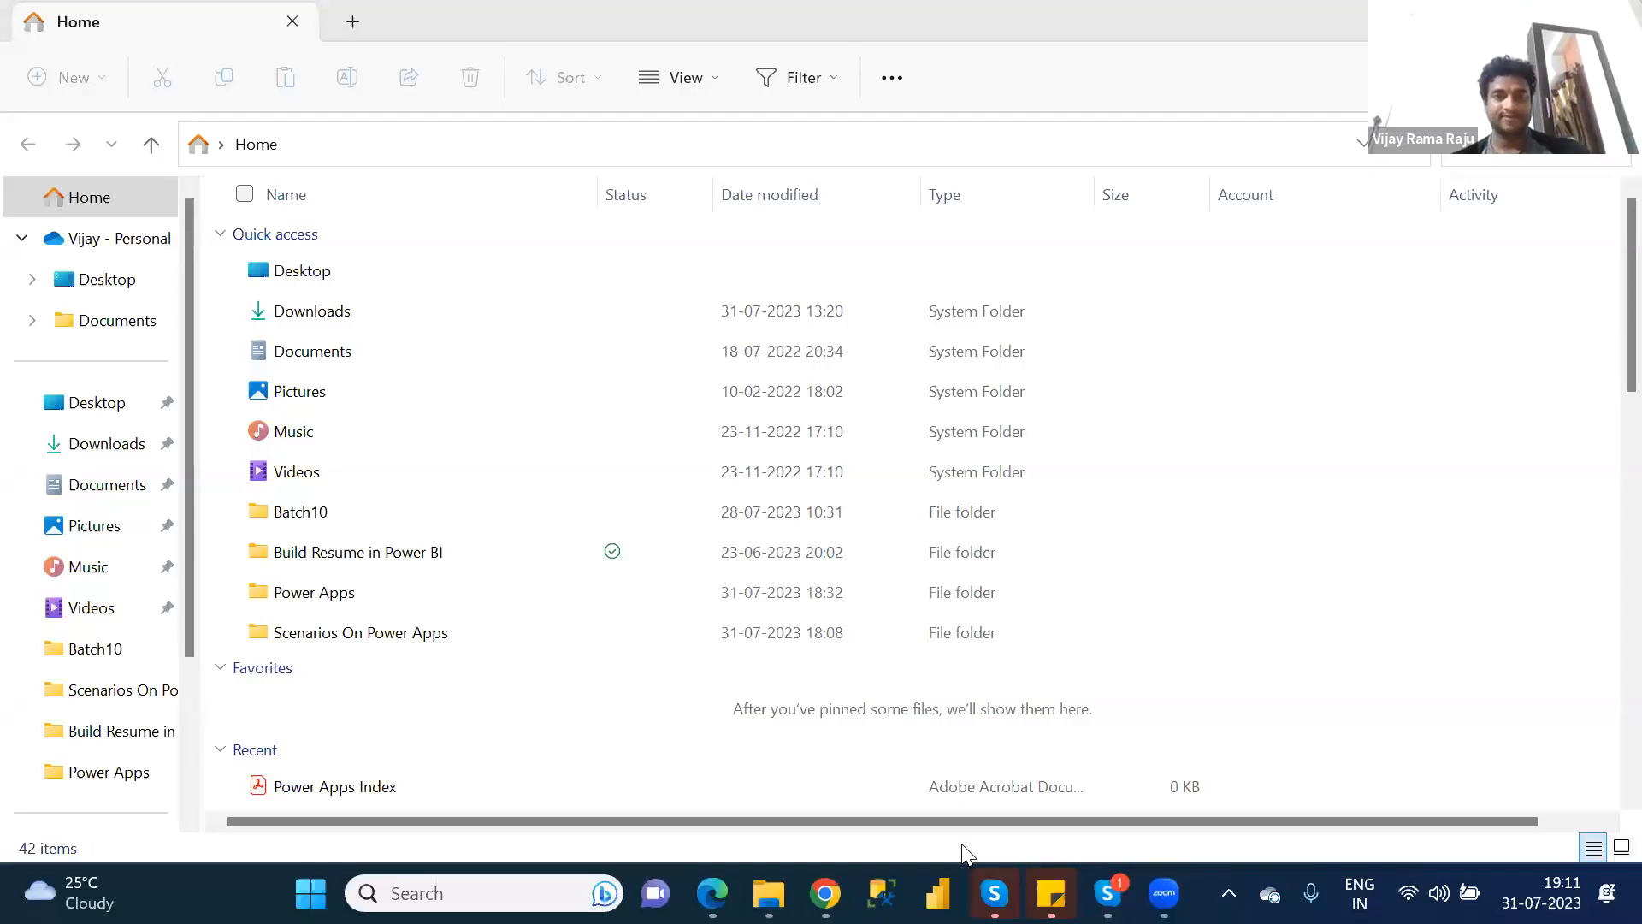
Launch Notepad from Windows search to get a blank Untitled note.
{"action": "key", "text": "super"}
{"action": "type", "text": "notepad"}
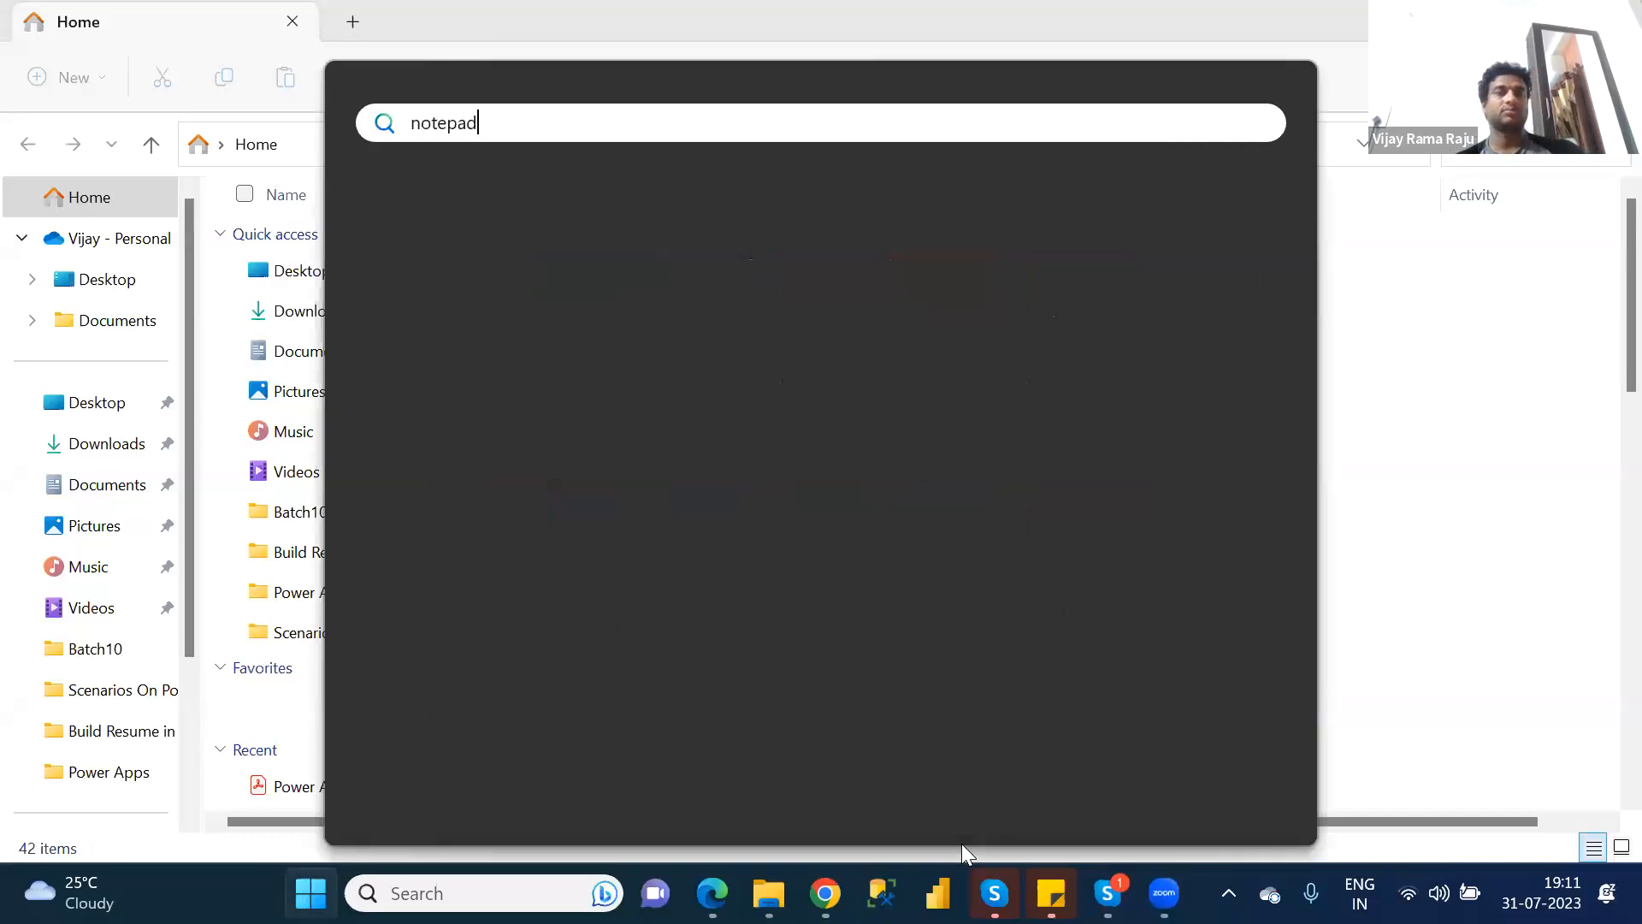
{"action": "key", "text": "Return"}
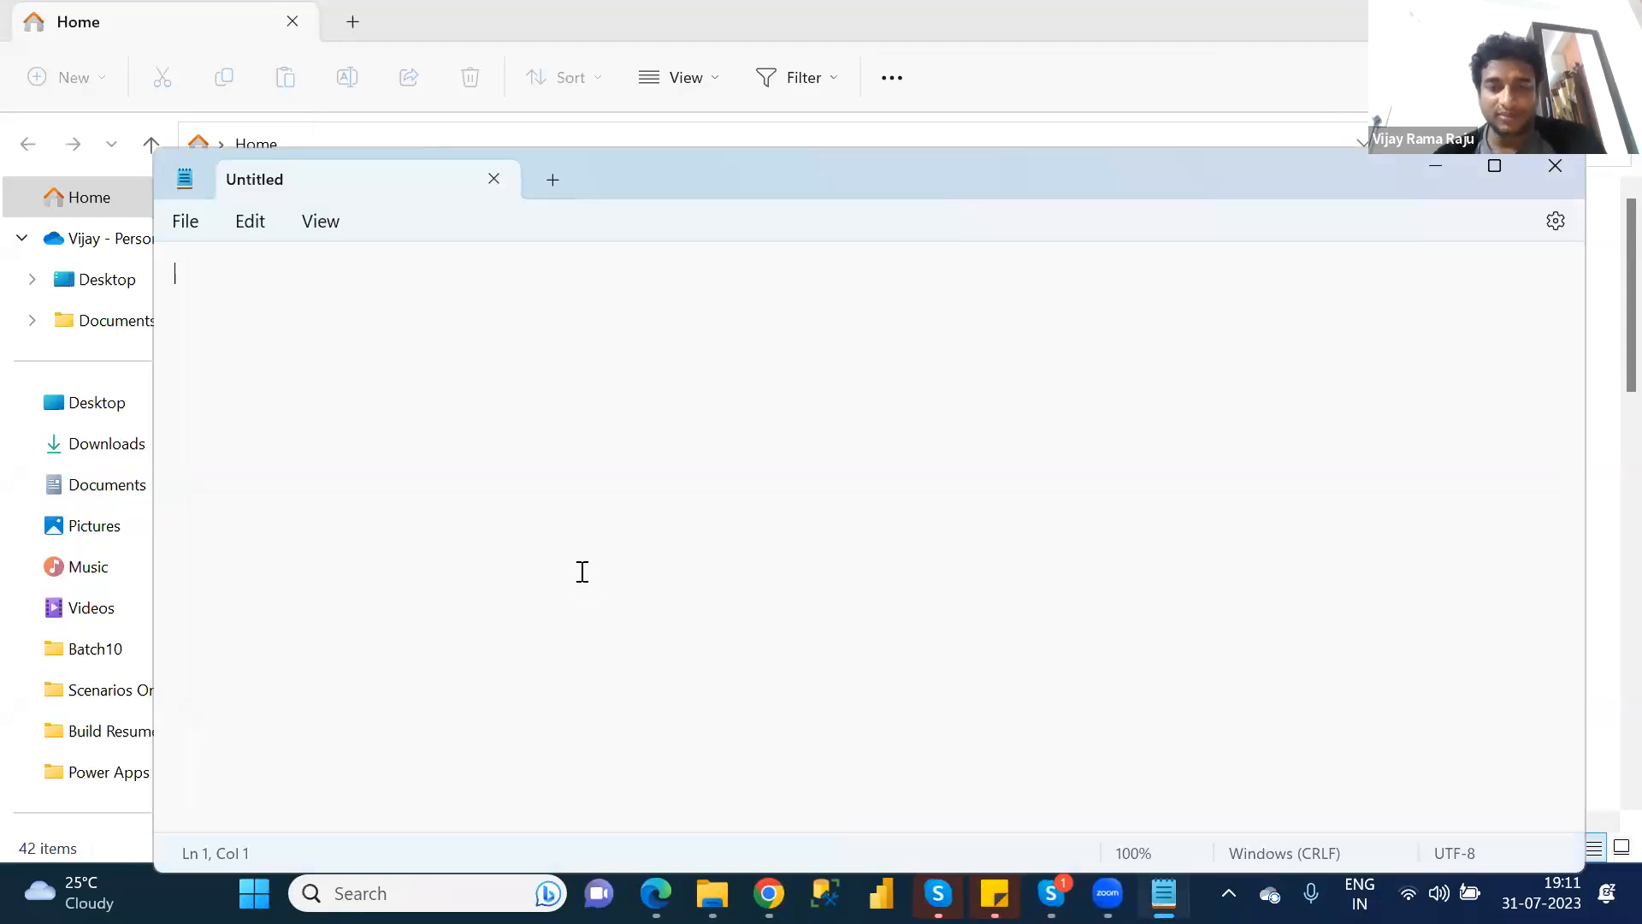
{"action": "left_click", "coordinate": [840, 837]}
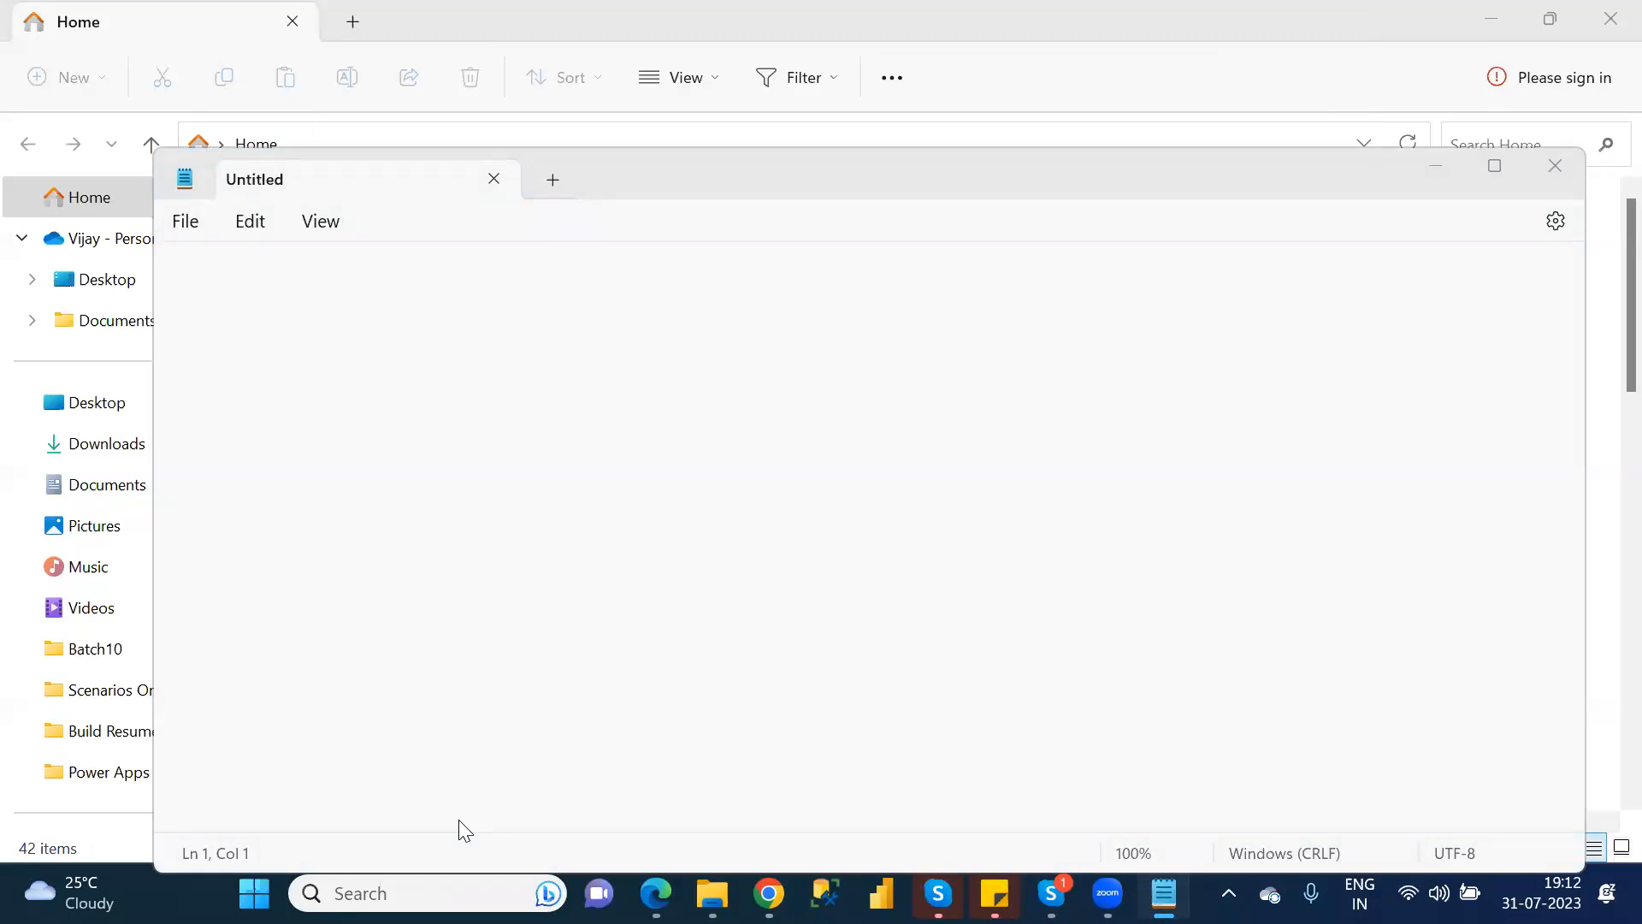
Type 'Power BI,Power Apps , Power automate' and start a 'Power BI : It is' line below it.
{"action": "left_click", "coordinate": [487, 411]}
{"action": "type", "text": "Power"}
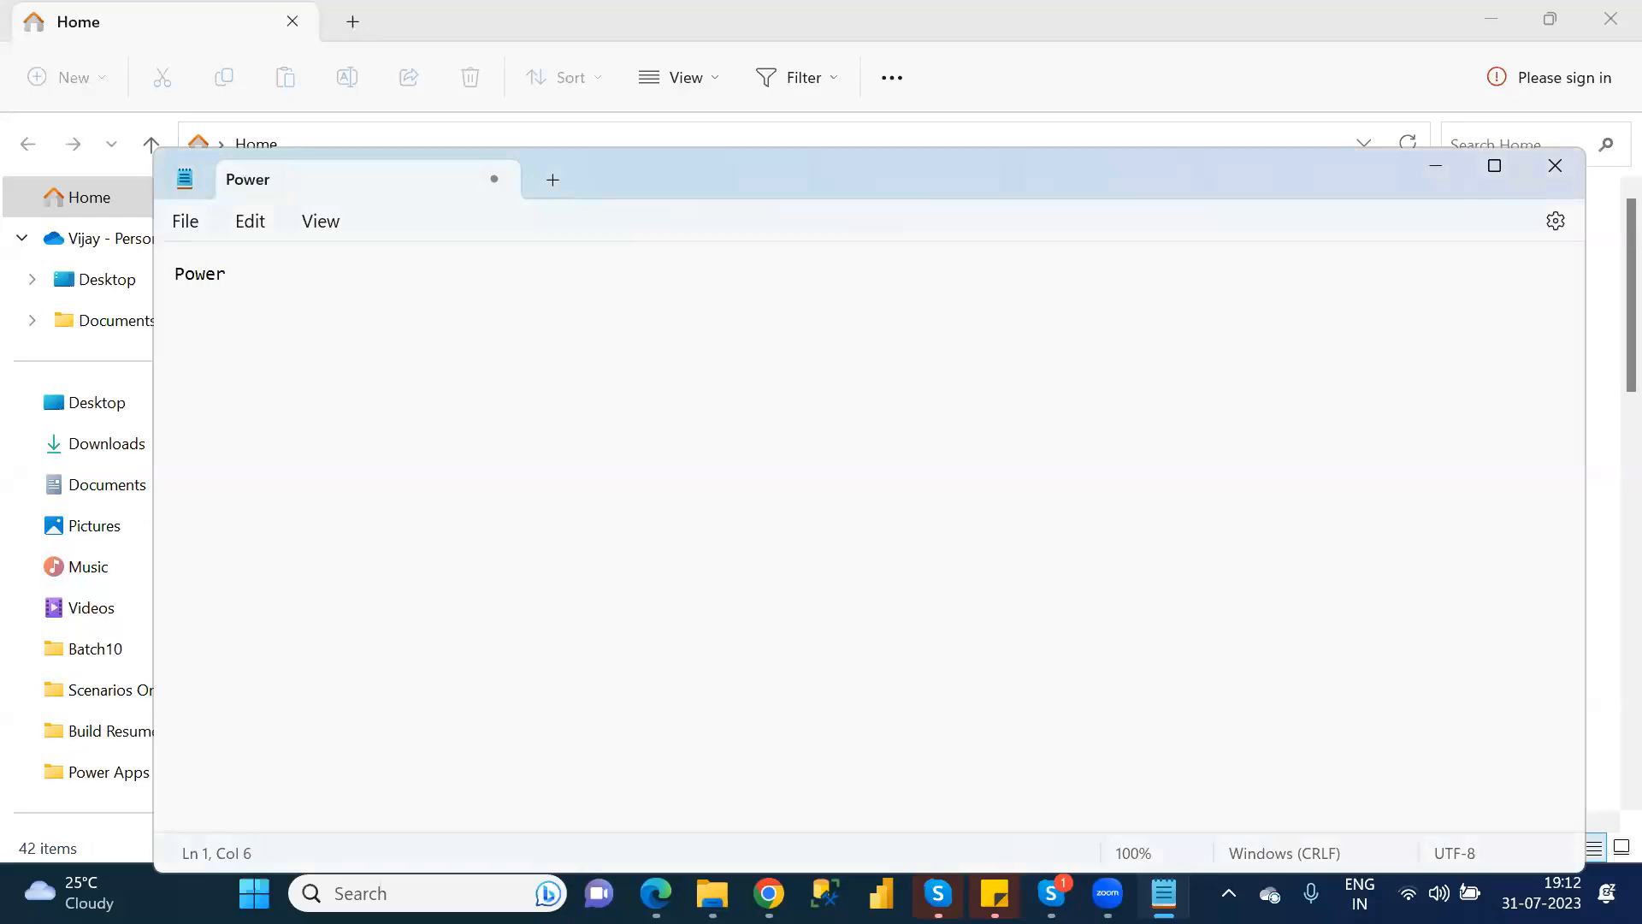
{"action": "type", "text": " BI,Power Apps"}
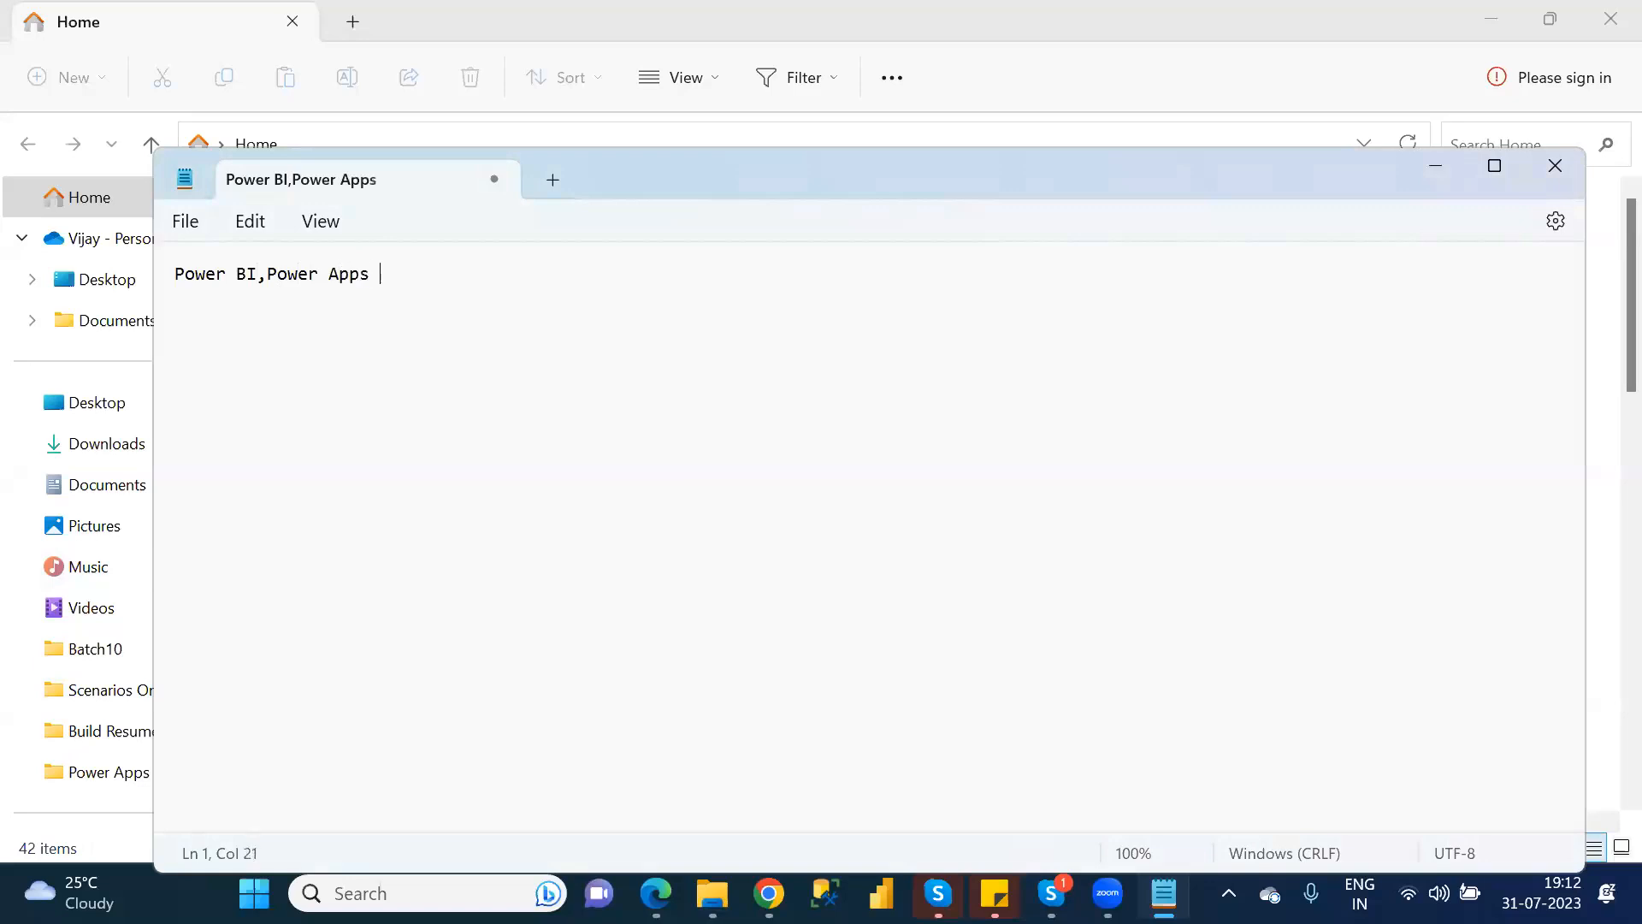
{"action": "type", "text": " , Power automate"}
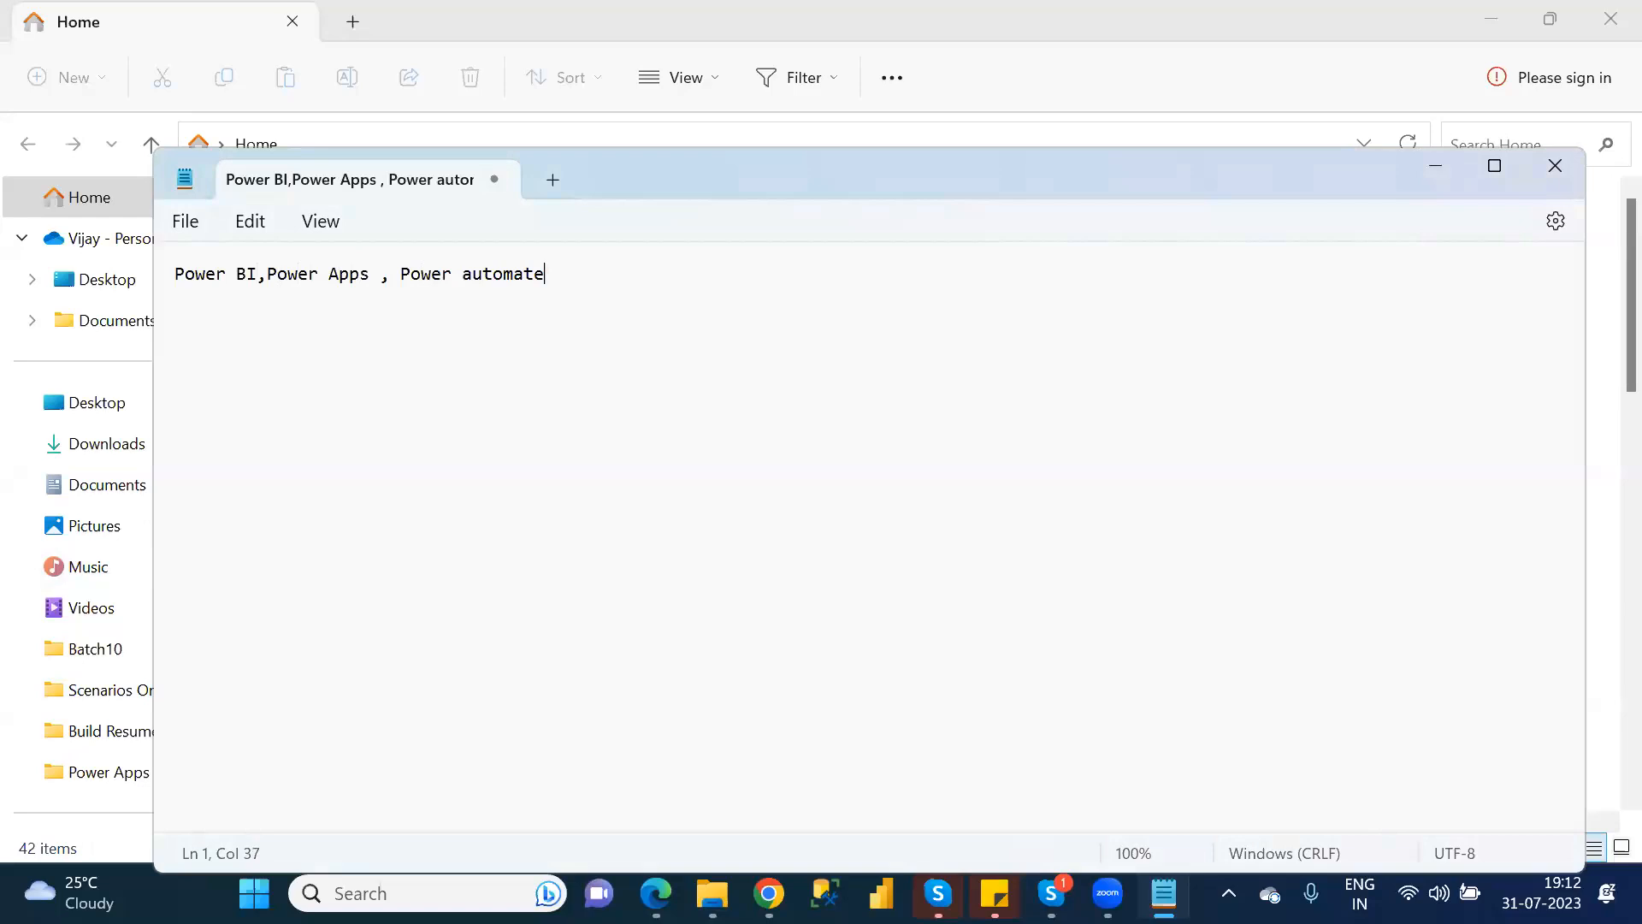
{"action": "left_click", "coordinate": [224, 275]}
{"action": "key", "text": "End"}
{"action": "key", "text": "Return"}
{"action": "type", "text": "Power BI : It isa"}
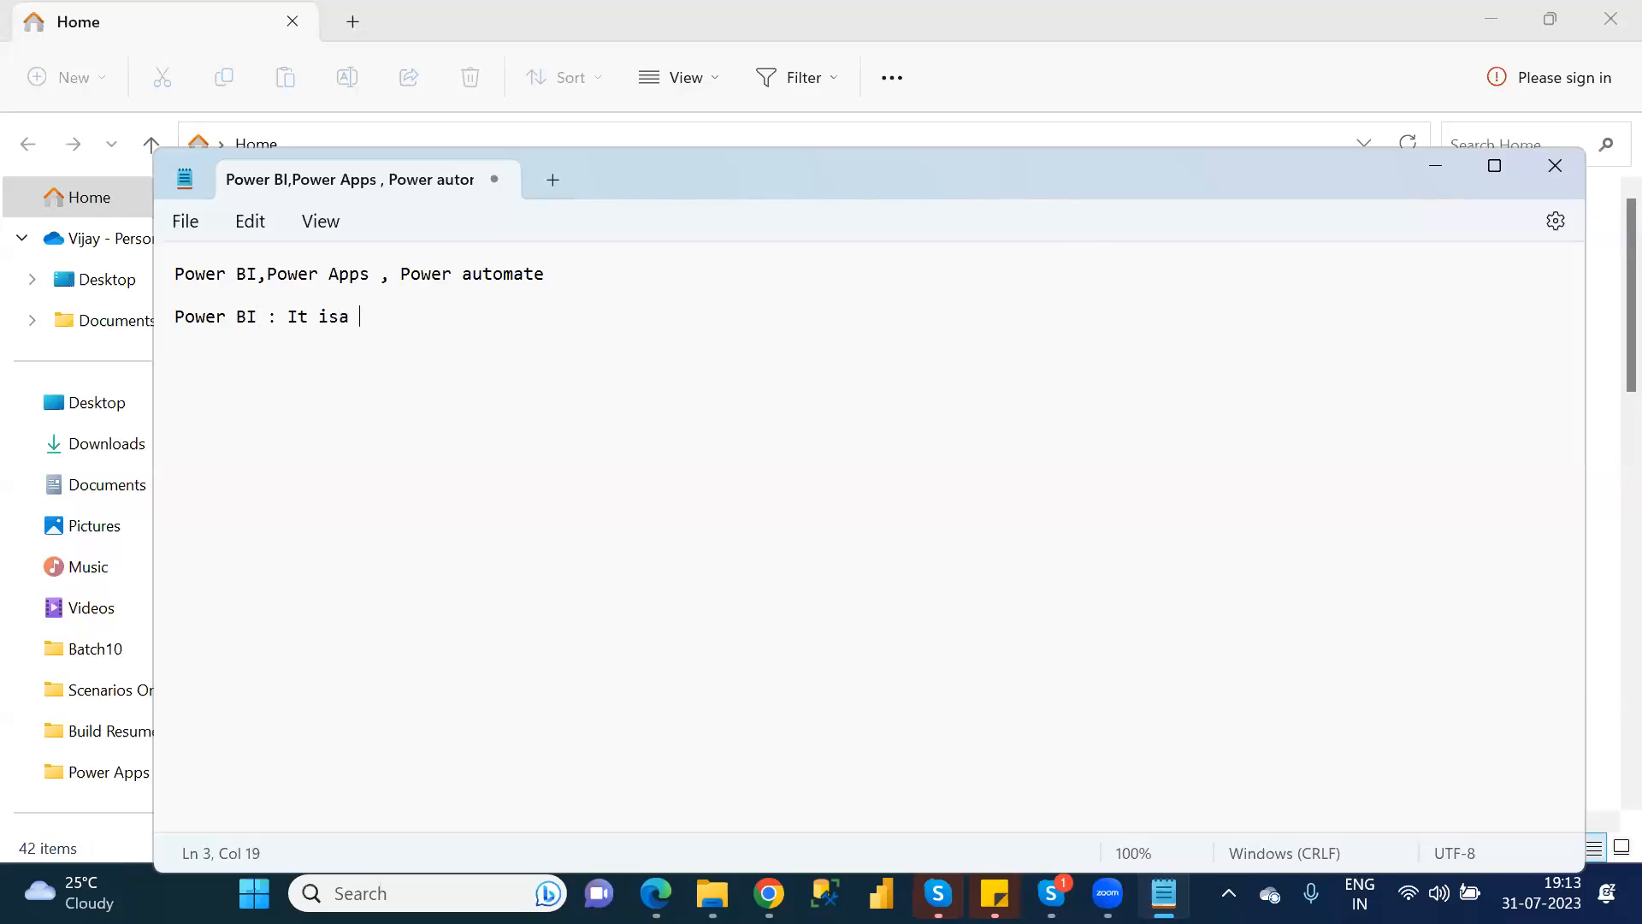
Describe Power BI as 'a reporting tool' and begin a 'Power Apps: It is' line.
{"action": "key", "text": "BackSpace"}
{"action": "type", "text": "a rec"}
{"action": "key", "text": "BackSpace"}
{"action": "type", "text": "porting too"}
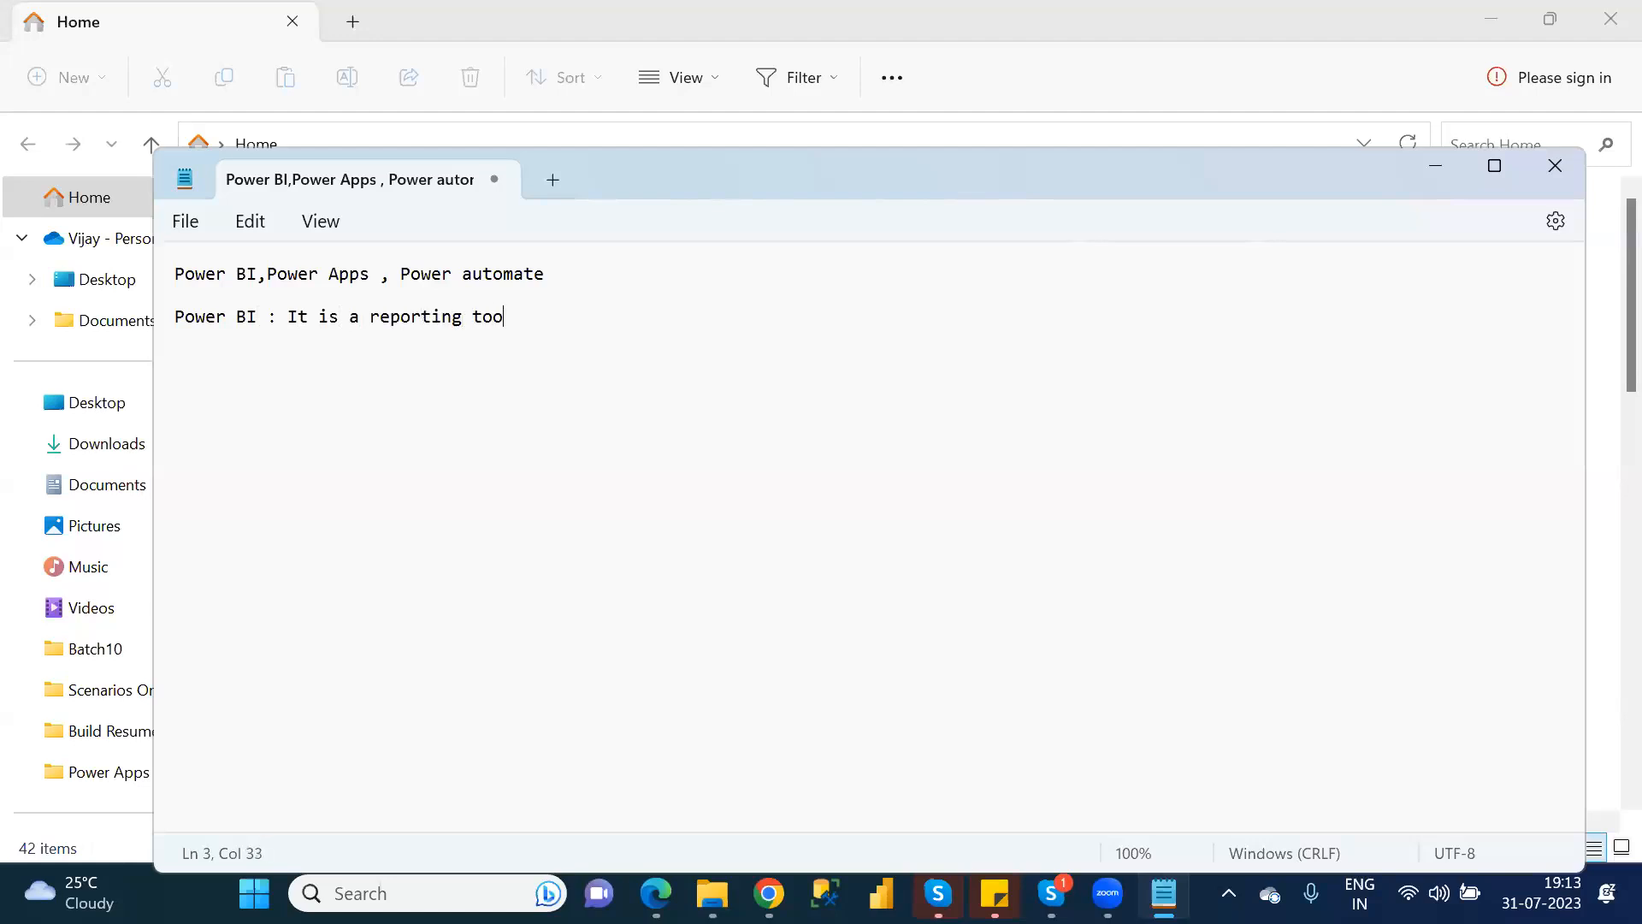
{"action": "type", "text": "l Power Apps: I"}
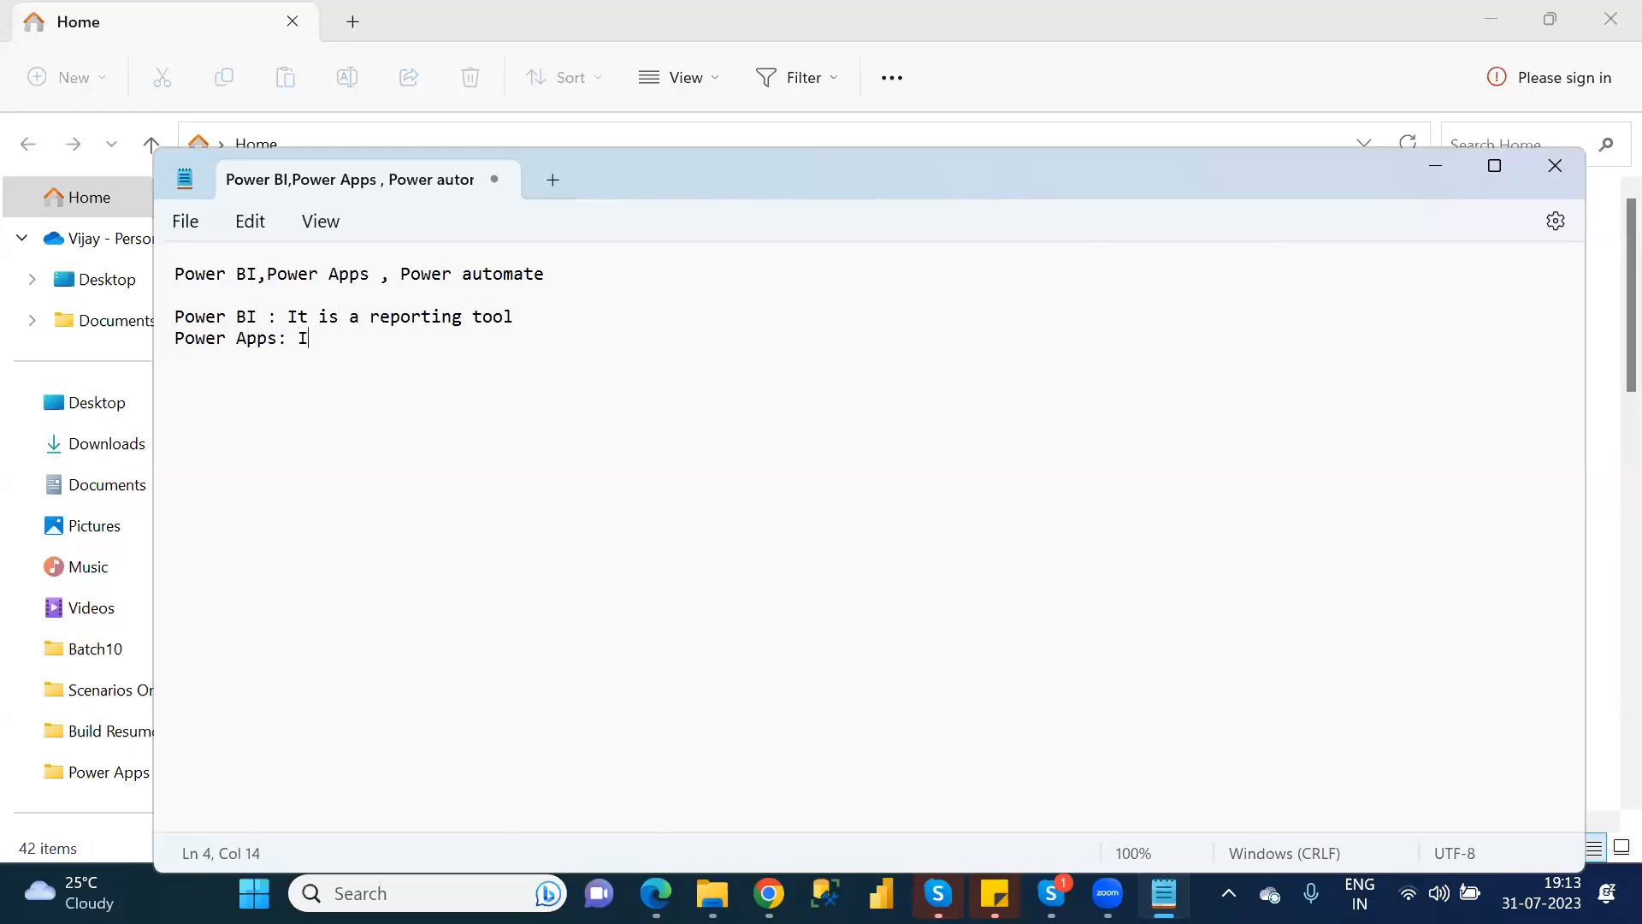
{"action": "type", "text": "t ia"}
{"action": "key", "text": "BackSpace"}
{"action": "key", "text": "BackSpace"}
{"action": "type", "text": "a"}
Call Power Apps 'an application development tool' and add 'Power Automate: Move the files from source to destination'.
{"action": "key", "text": "BackSpace"}
{"action": "type", "text": "s an applicatio"}
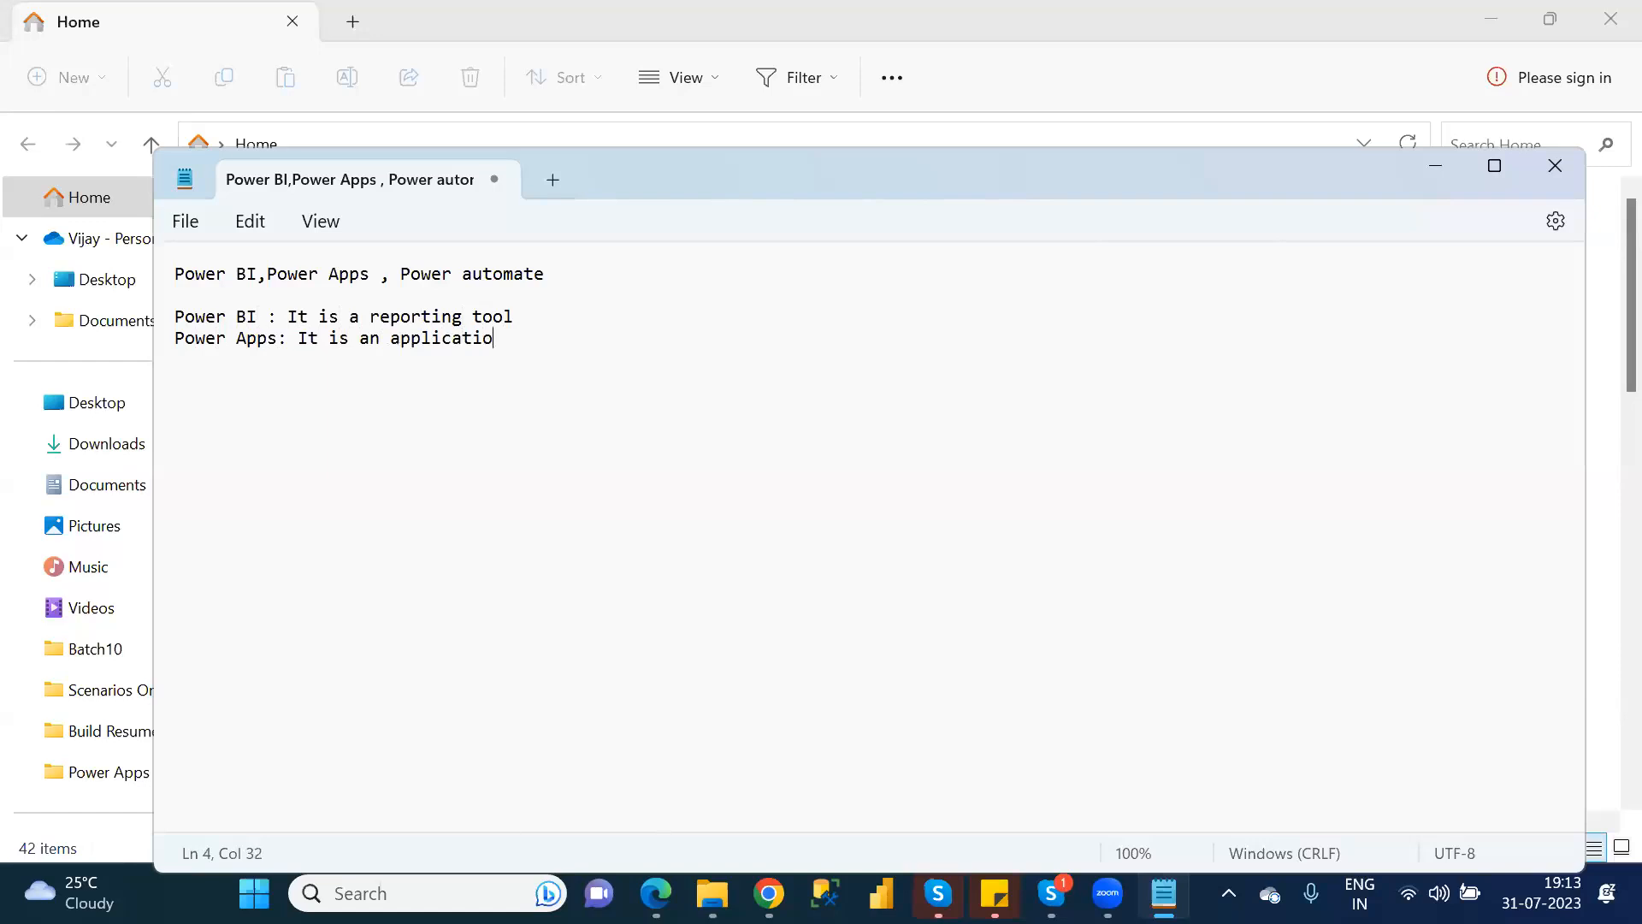
{"action": "type", "text": "n development tool"}
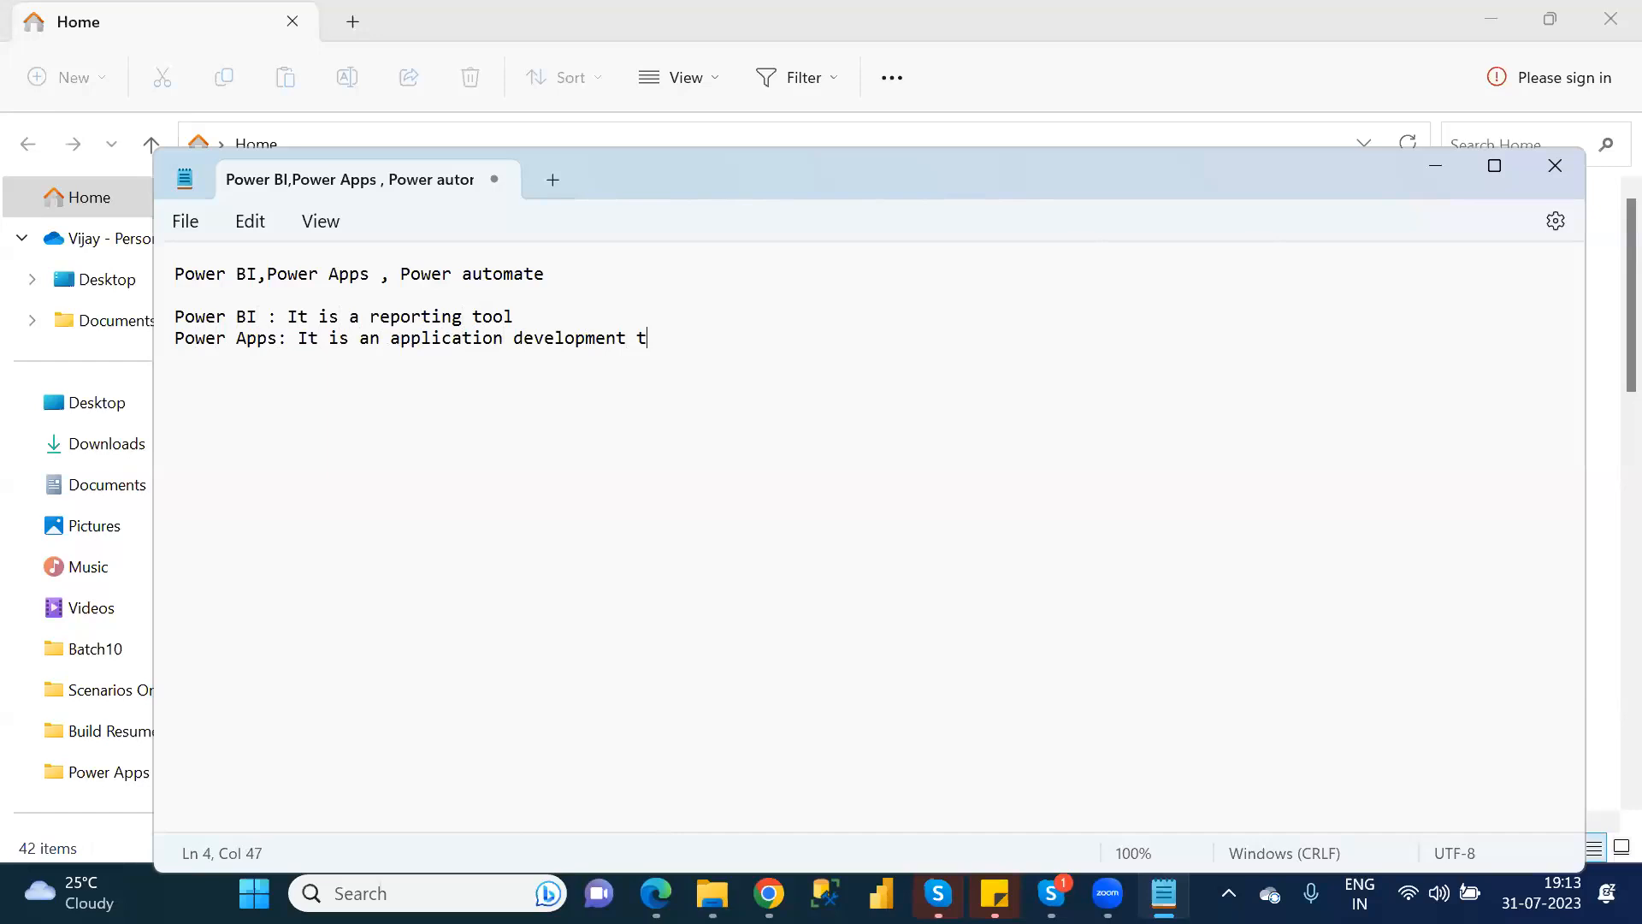
{"action": "key", "text": "Return"}
{"action": "type", "text": "Power Automate"}
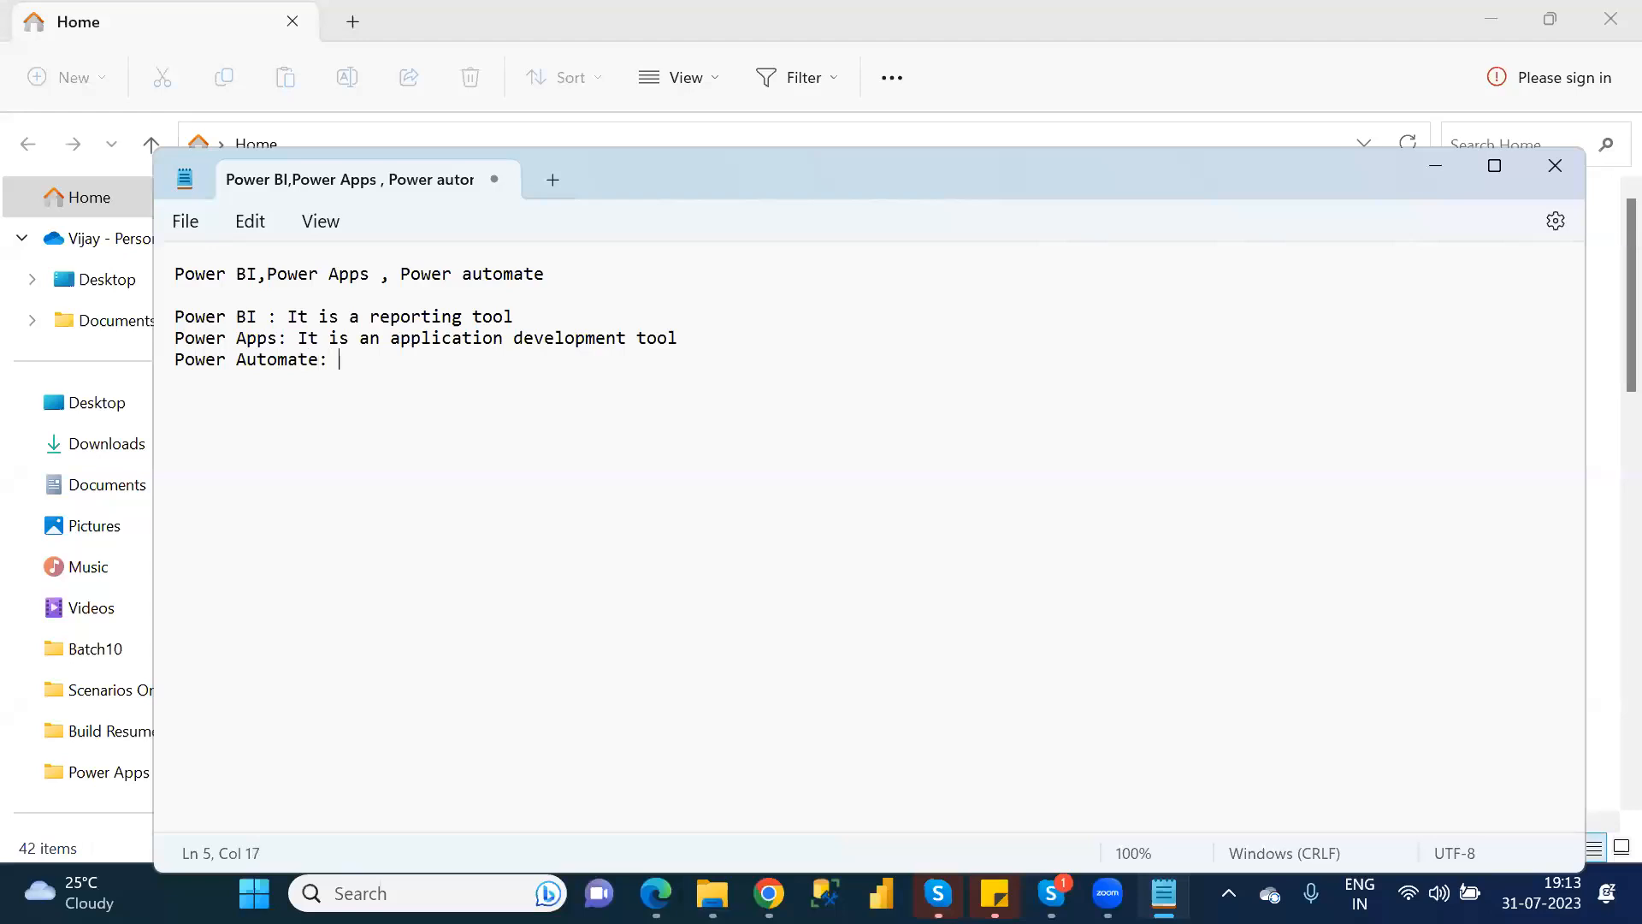
{"action": "type", "text": ": Move the files"}
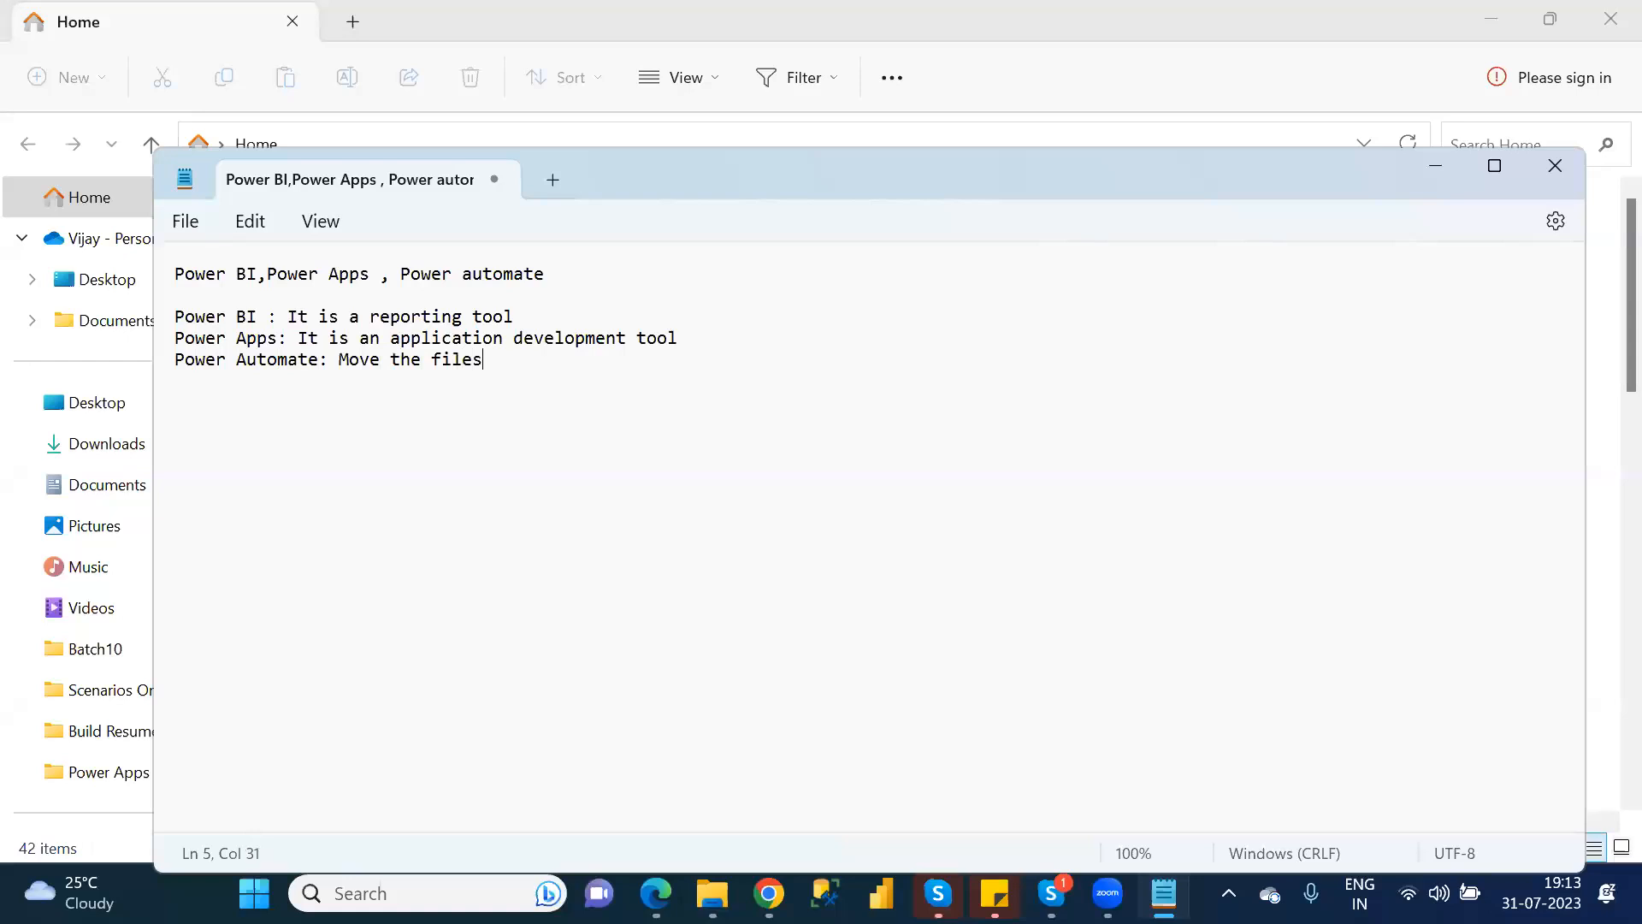
{"action": "type", "text": " from source to de"}
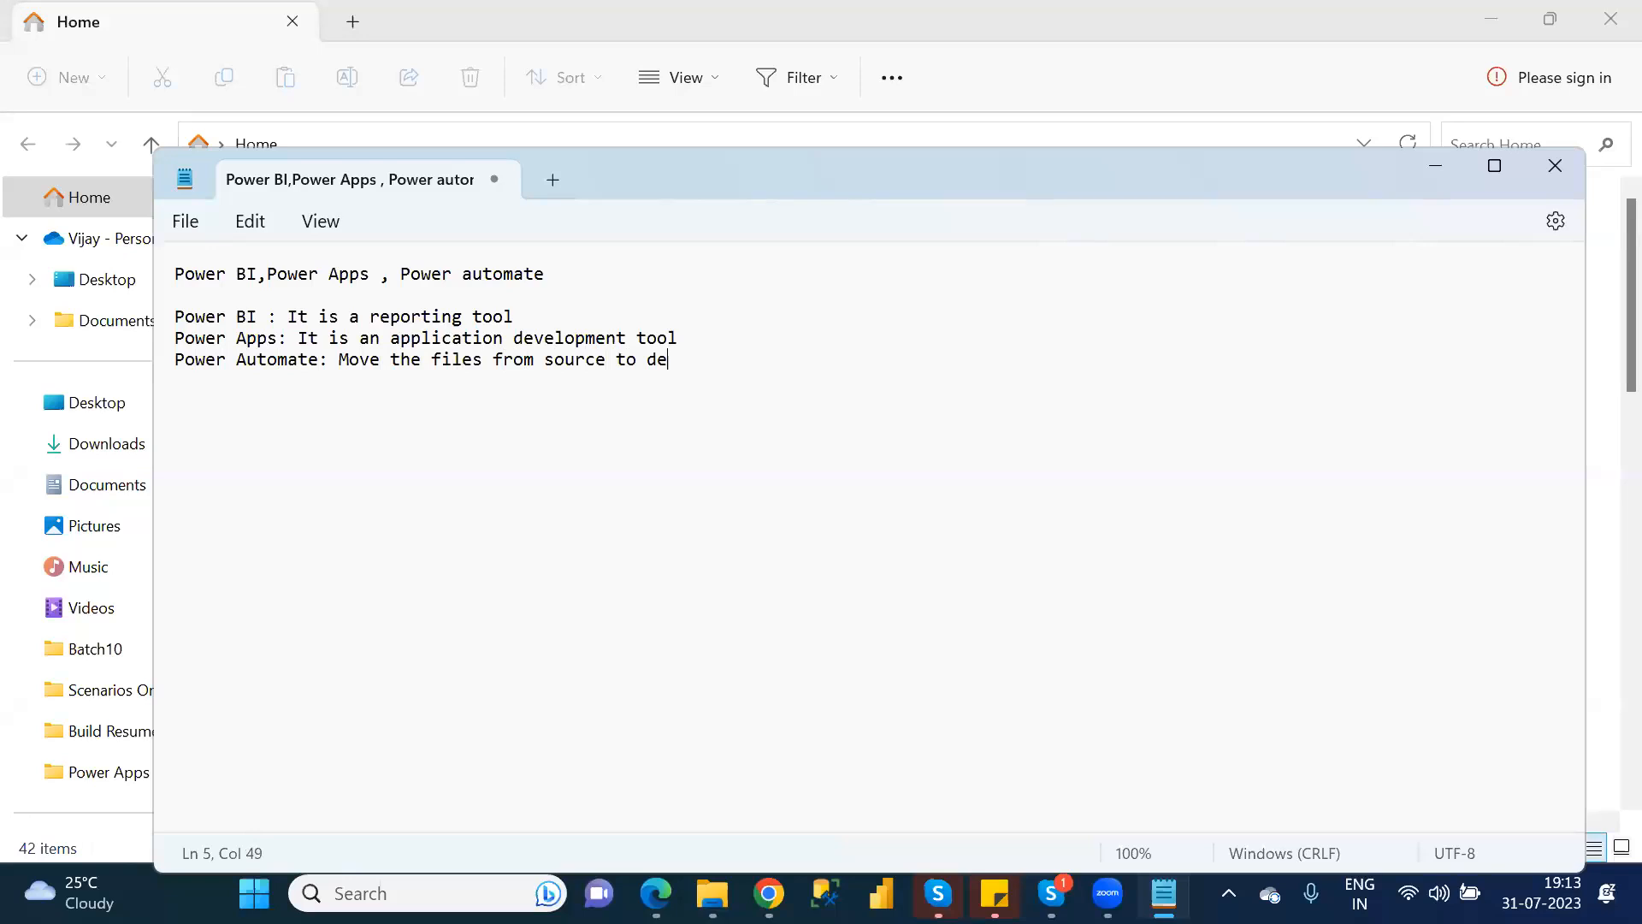
{"action": "type", "text": "stination"}
Add a 'Power Platform' heading after a blank line, fixing the misspelling.
{"action": "key", "text": "Return"}
{"action": "key", "text": "Return"}
{"action": "type", "text": "Pow"}
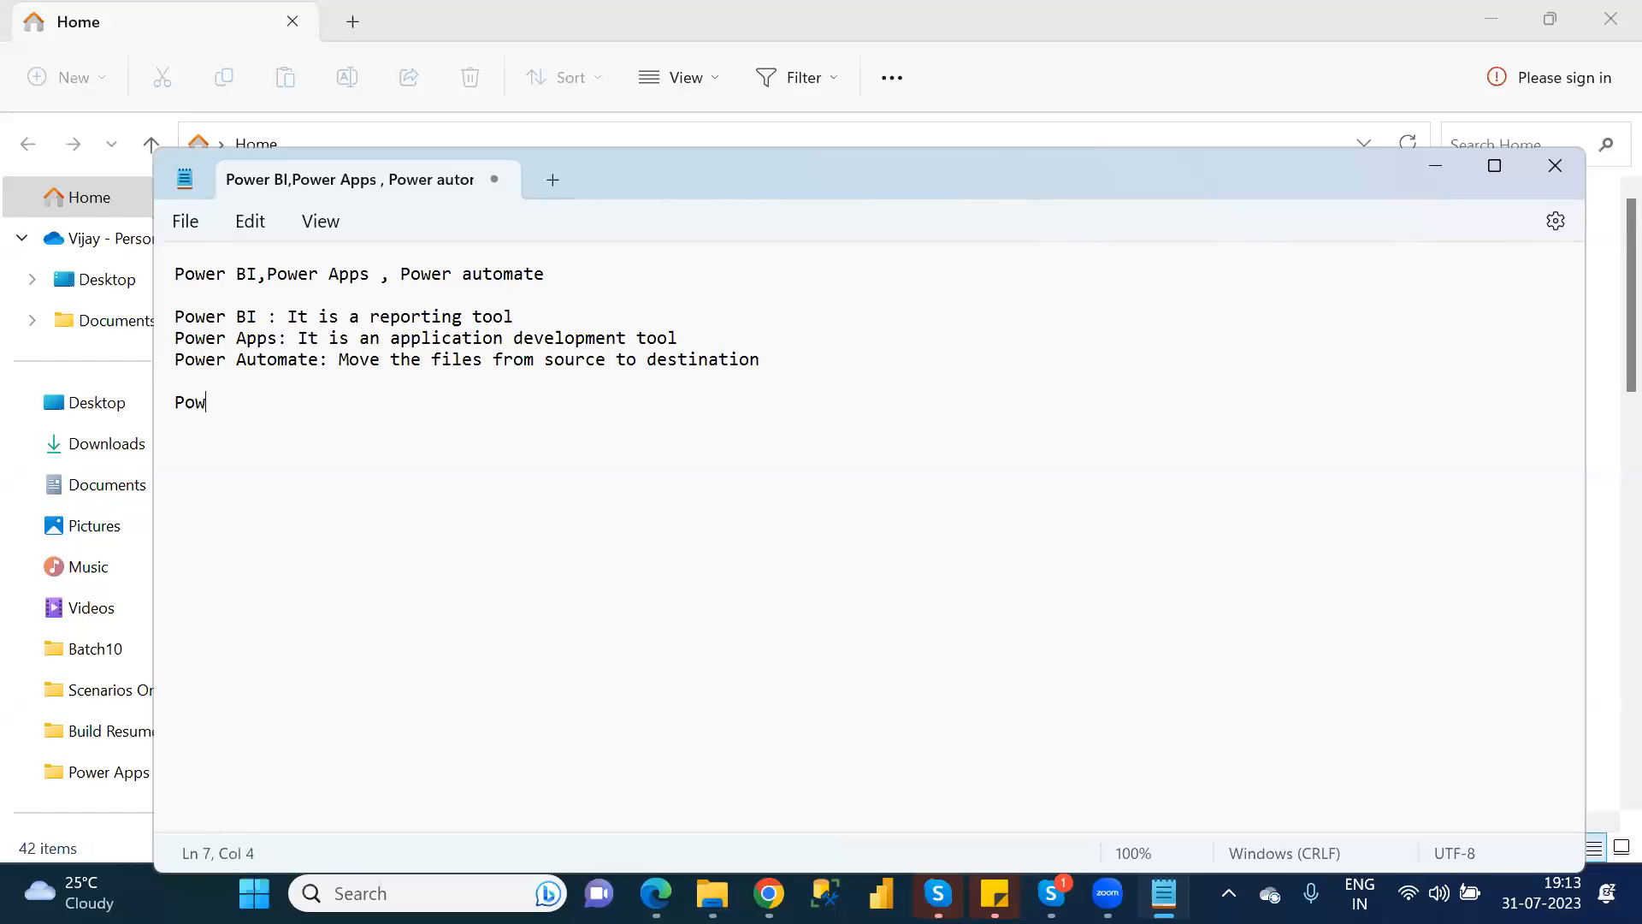
{"action": "type", "text": "er Platofor"}
{"action": "key", "text": "BackSpace"}
{"action": "key", "text": "BackSpace"}
{"action": "key", "text": "BackSpace"}
{"action": "key", "text": "BackSpace"}
{"action": "type", "text": "form"}
Highlight the three product description lines, then jump to the end of the note.
{"action": "left_click_drag", "start_coordinate": [181, 310], "coordinate": [769, 369]}
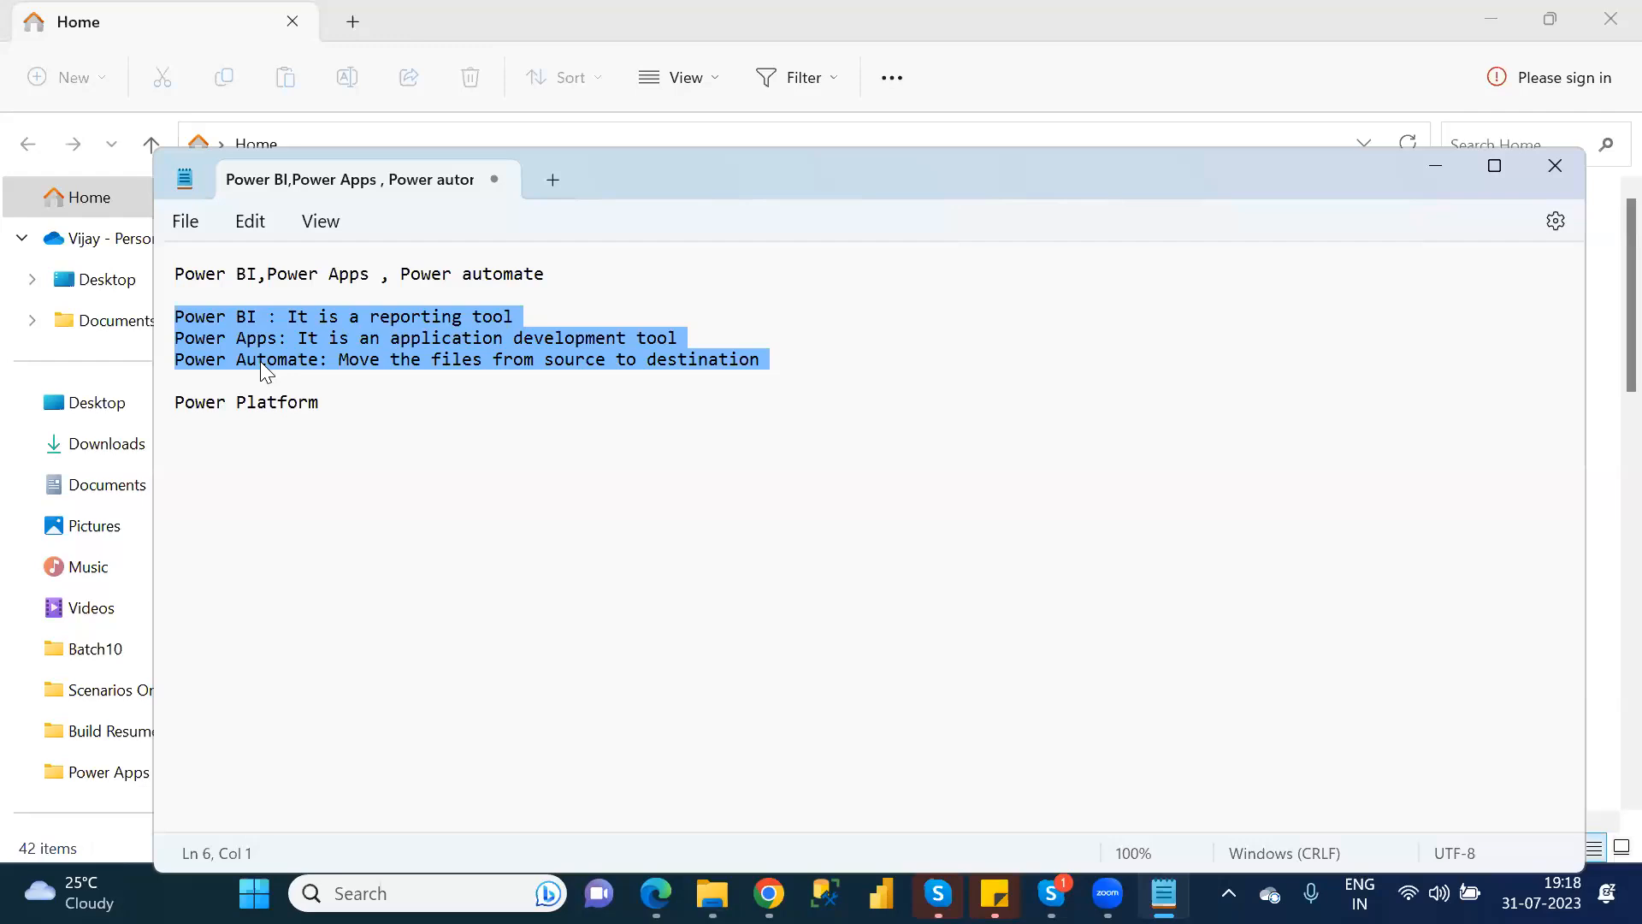
{"action": "key", "text": "ctrl+End"}
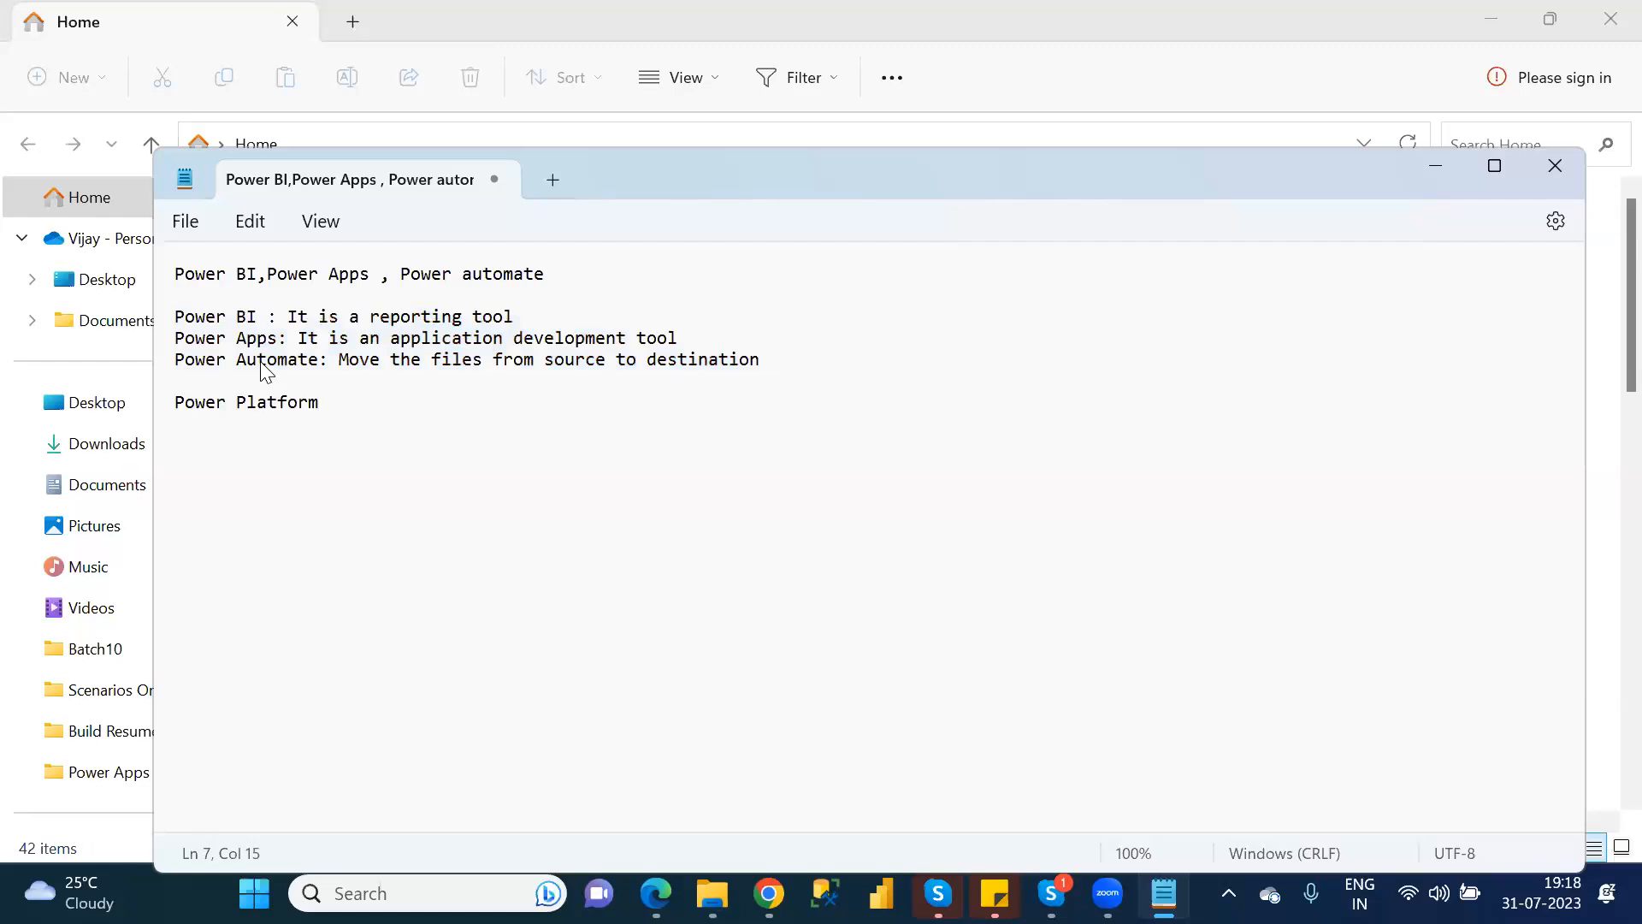
Start a new line 'Power Apps: It is development environment. It means we can create applications'.
{"action": "key", "text": "Return"}
{"action": "key", "text": "Return"}
{"action": "type", "text": "Power Apps: IT"}
{"action": "key", "text": "BackSpace"}
{"action": "key", "text": "BackSpace"}
{"action": "type", "text": "t is deve"}
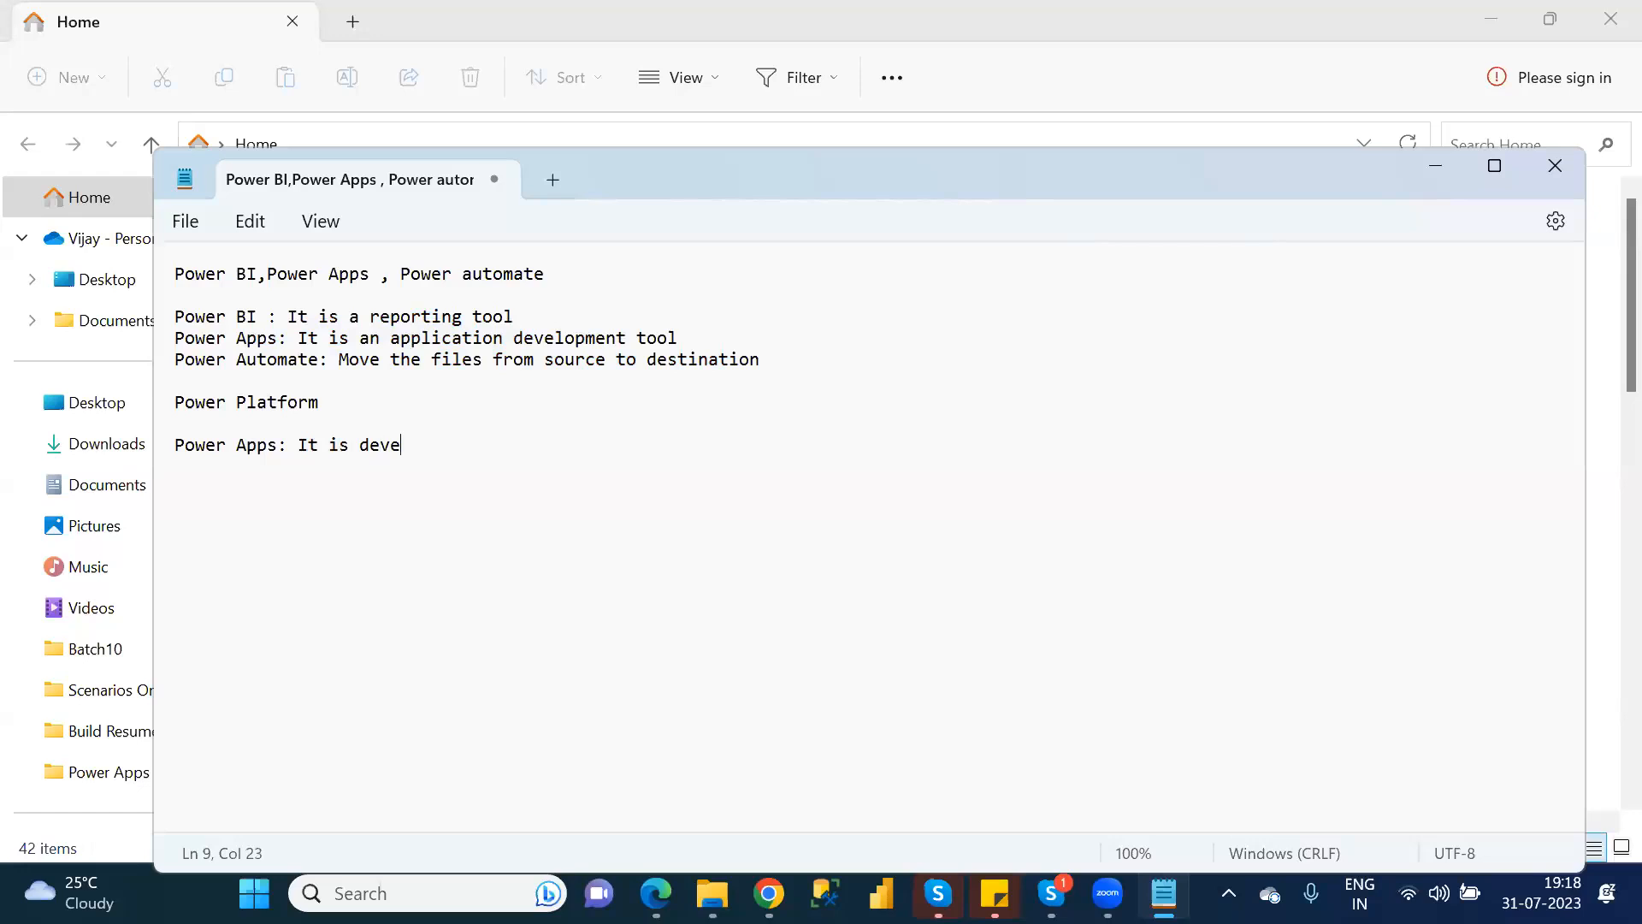
{"action": "type", "text": "lopemtn"}
{"action": "key", "text": "BackSpace"}
{"action": "key", "text": "BackSpace"}
{"action": "key", "text": "BackSpace"}
{"action": "type", "text": "ent environ"}
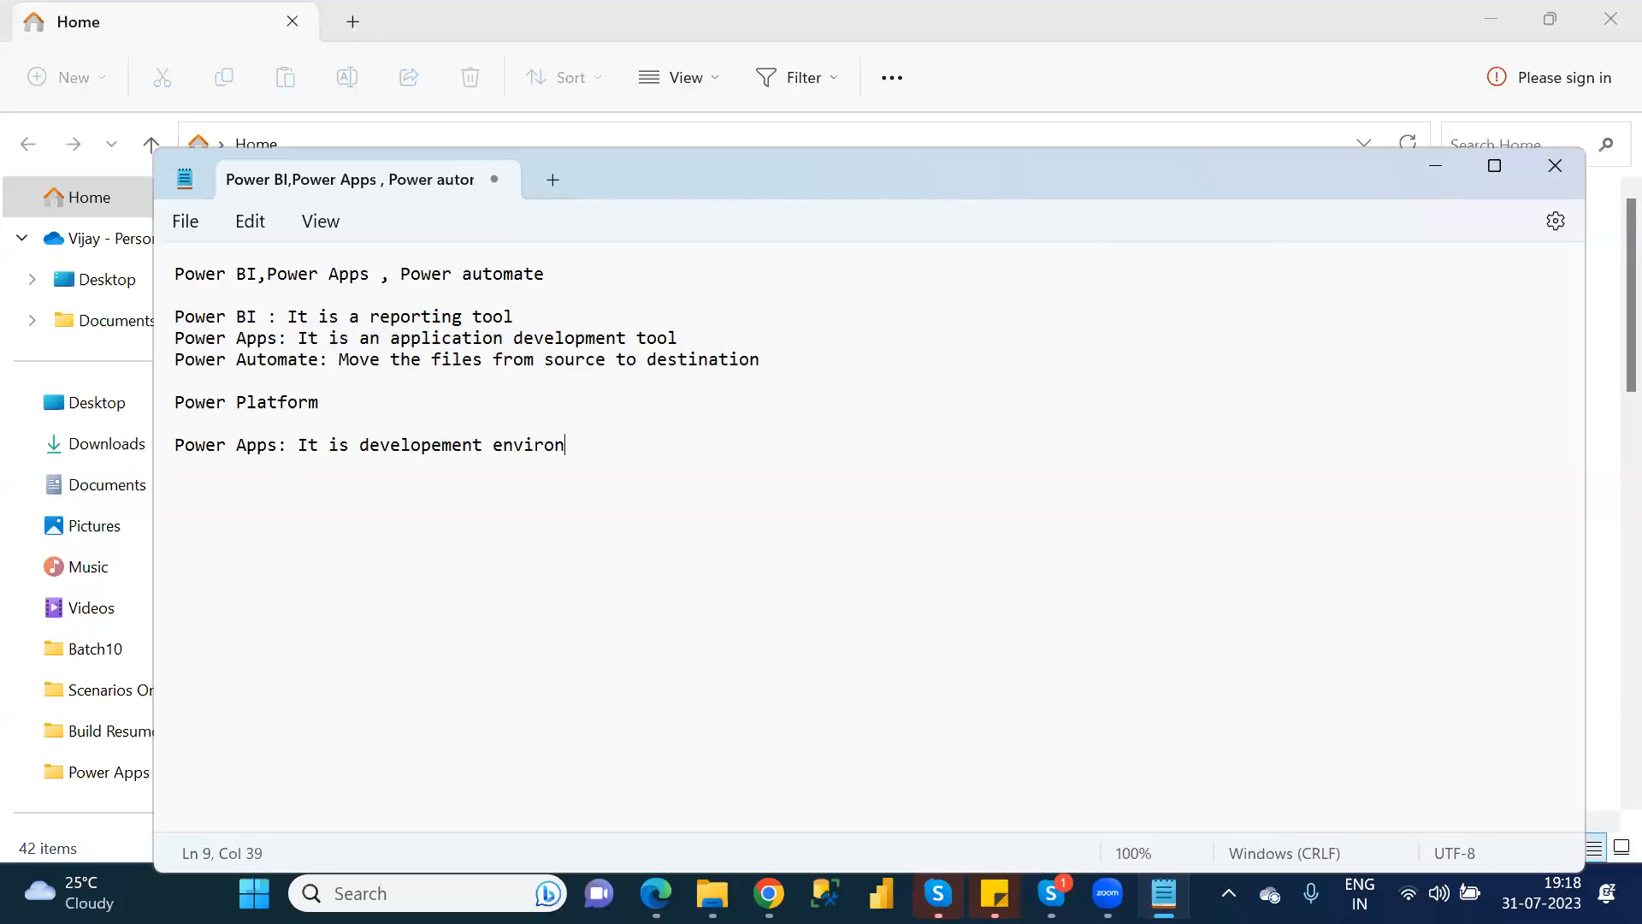
{"action": "type", "text": "ment.It m"}
{"action": "key", "text": "BackSpace"}
{"action": "type", "text": "mena"}
{"action": "key", "text": "BackSpace"}
{"action": "key", "text": "BackSpace"}
{"action": "type", "text": "ans we can create"}
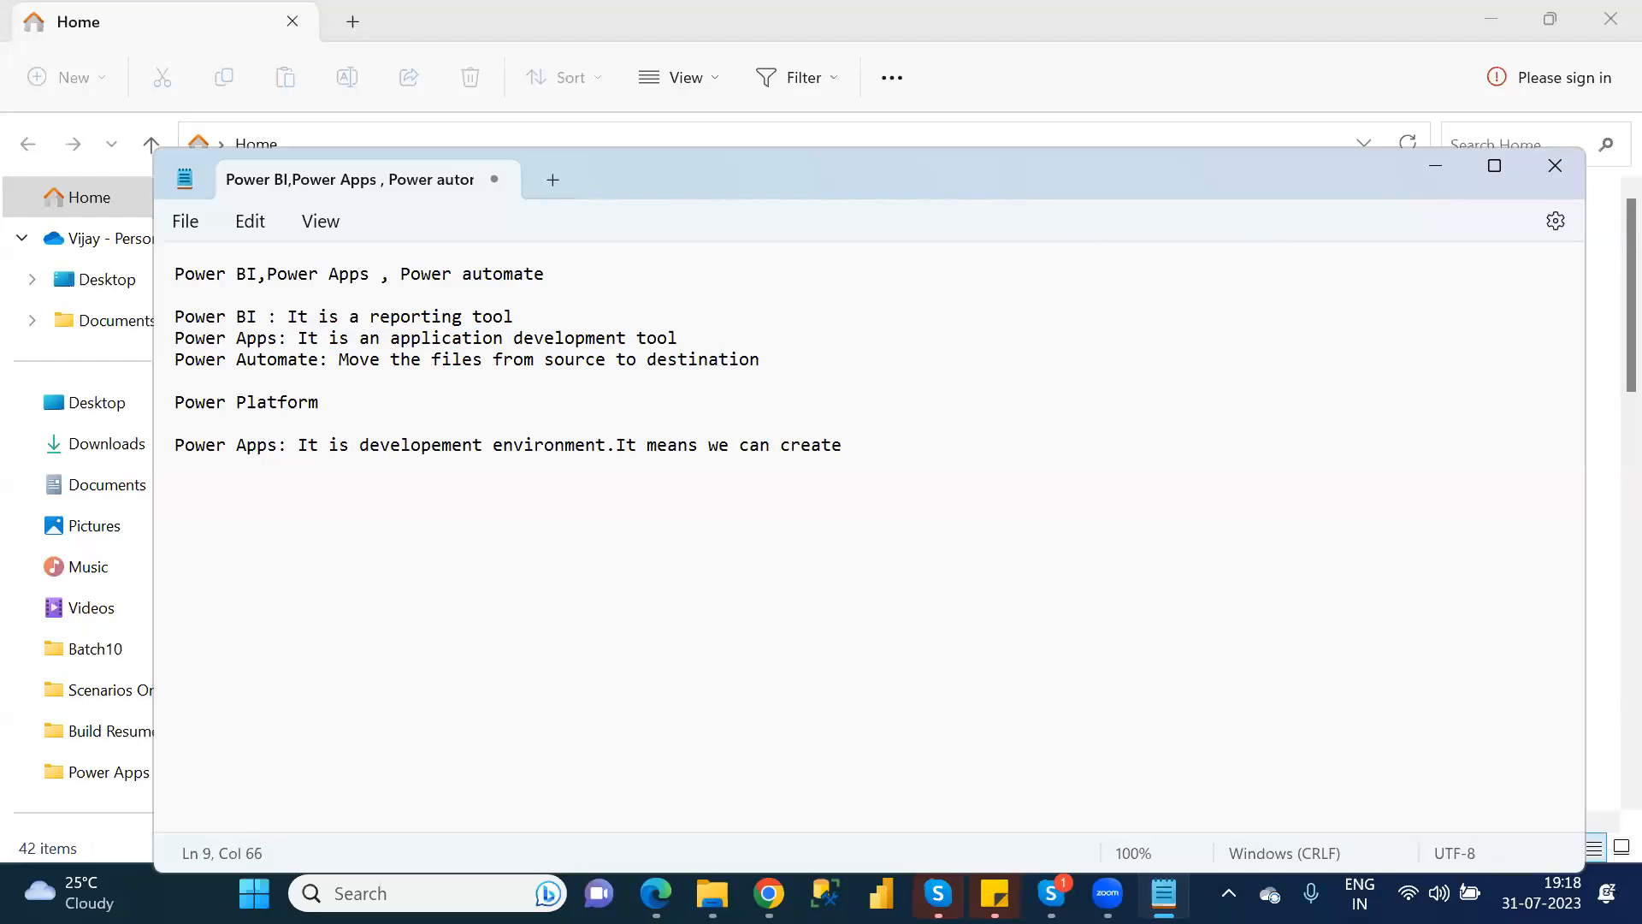
{"action": "type", "text": " applicatio"}
{"action": "type", "text": "n"}
{"action": "type", "text": "s,"}
{"action": "type", "text": "and"}
Continue with 'and we can connect to different datasources and we can', then 'store the data in power apps'.
{"action": "key", "text": "BackSpace"}
{"action": "key", "text": "BackSpace"}
{"action": "key", "text": "BackSpace"}
{"action": "key", "text": "BackSpace"}
{"action": "type", "text": "and we c"}
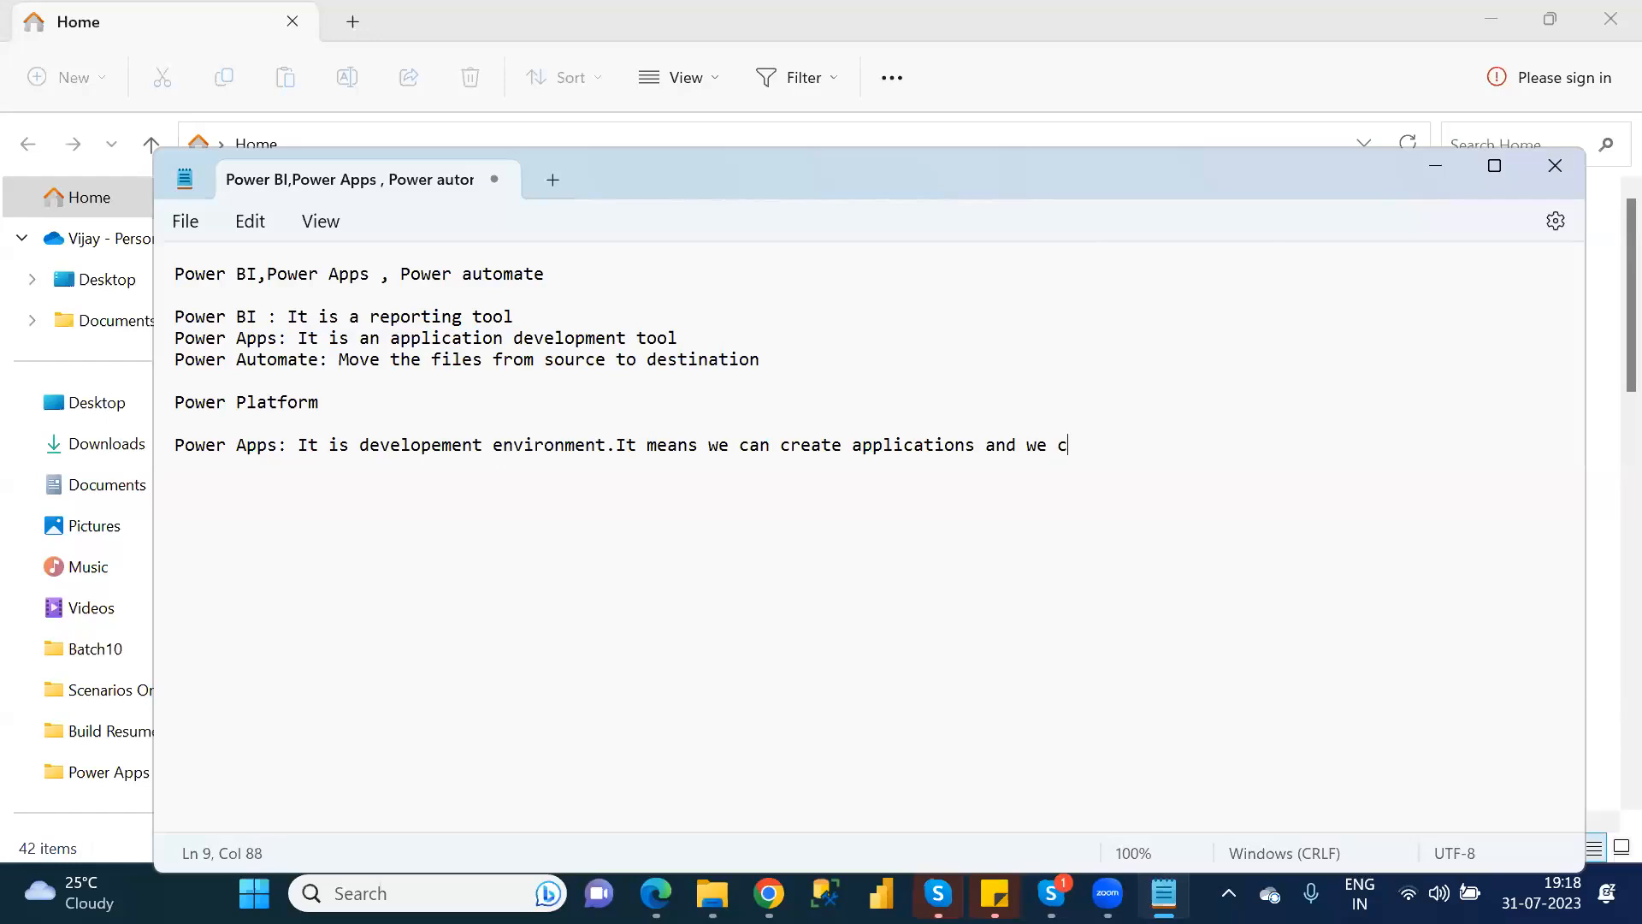
{"action": "type", "text": "an connect to different datasources,"}
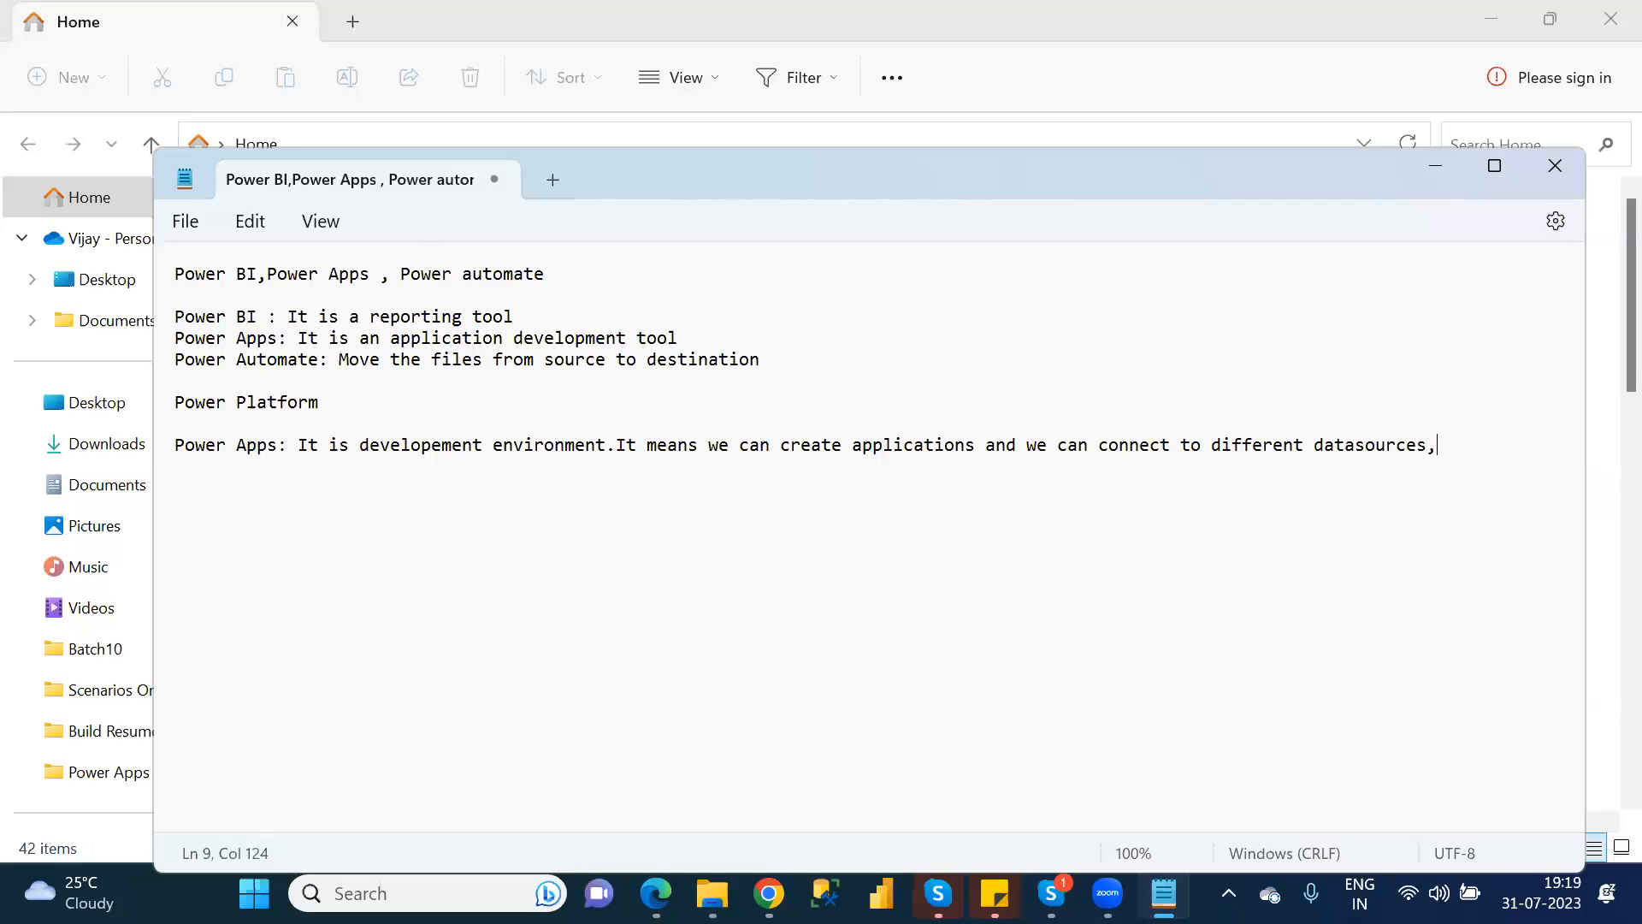
{"action": "key", "text": "BackSpace"}
{"action": "type", "text": "and we can"}
{"action": "key", "text": "Return"}
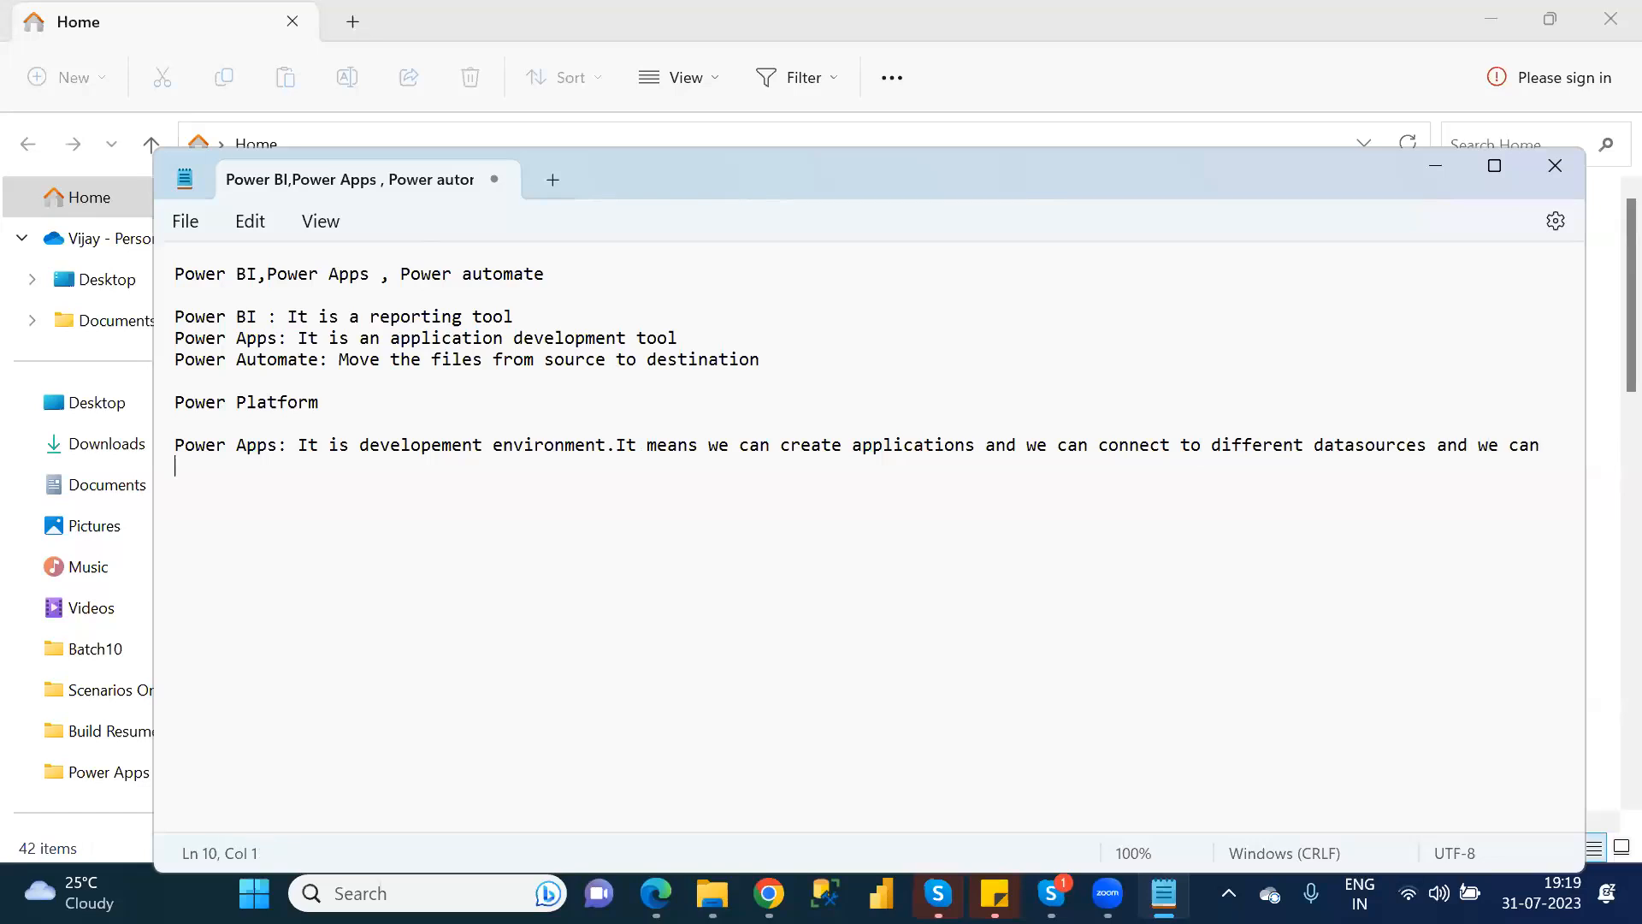
{"action": "type", "text": "store the data in power apps"}
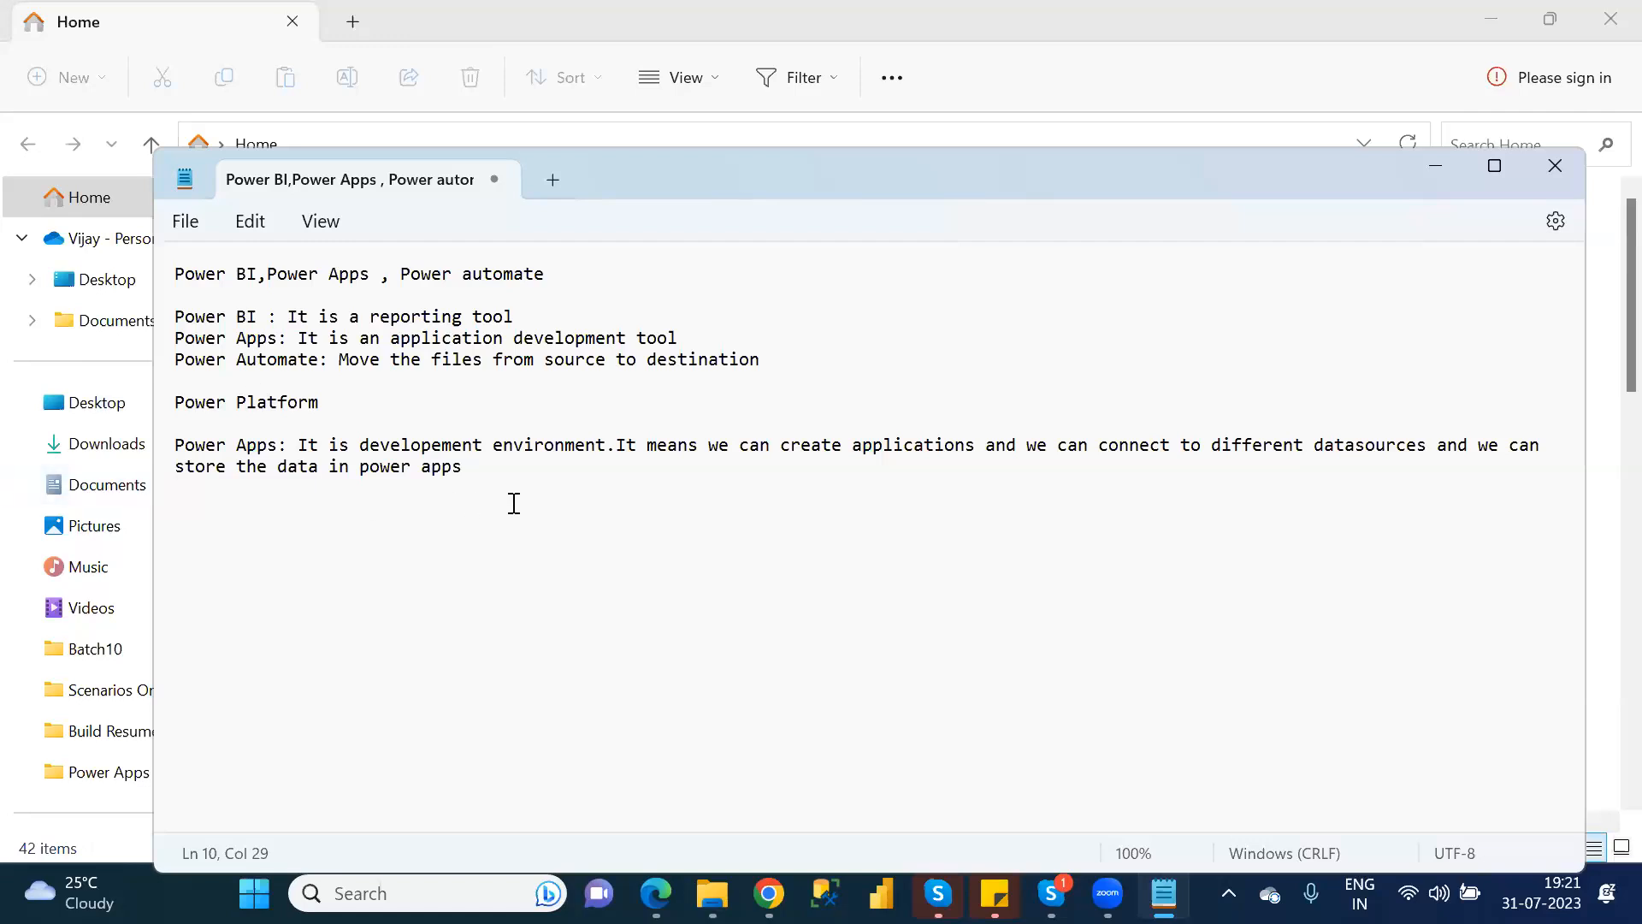
Add a 'Dataverse' heading below the Power Apps note, then bring up Windows search.
{"action": "key", "text": "Return"}
{"action": "key", "text": "Return"}
{"action": "type", "text": "Dataverse"}
{"action": "key", "text": "Return"}
{"action": "key", "text": "Return"}
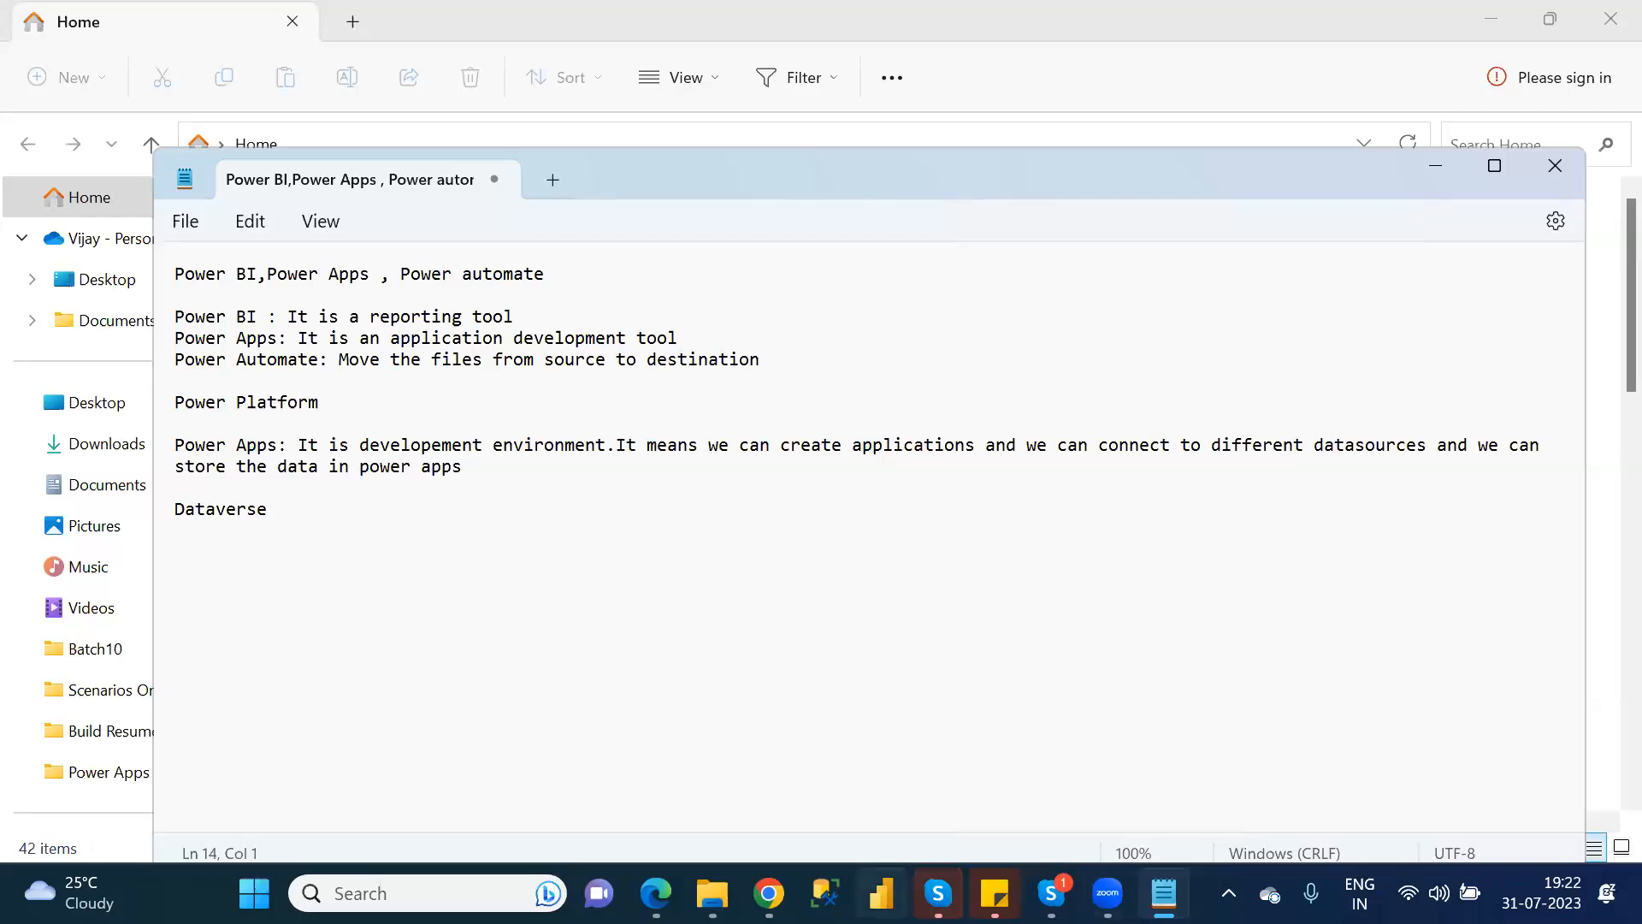
{"action": "key", "text": "super"}
Launch Paint and draw three rectangle outlines side by side, redrawing the misplaced middle one.
{"action": "type", "text": "paint"}
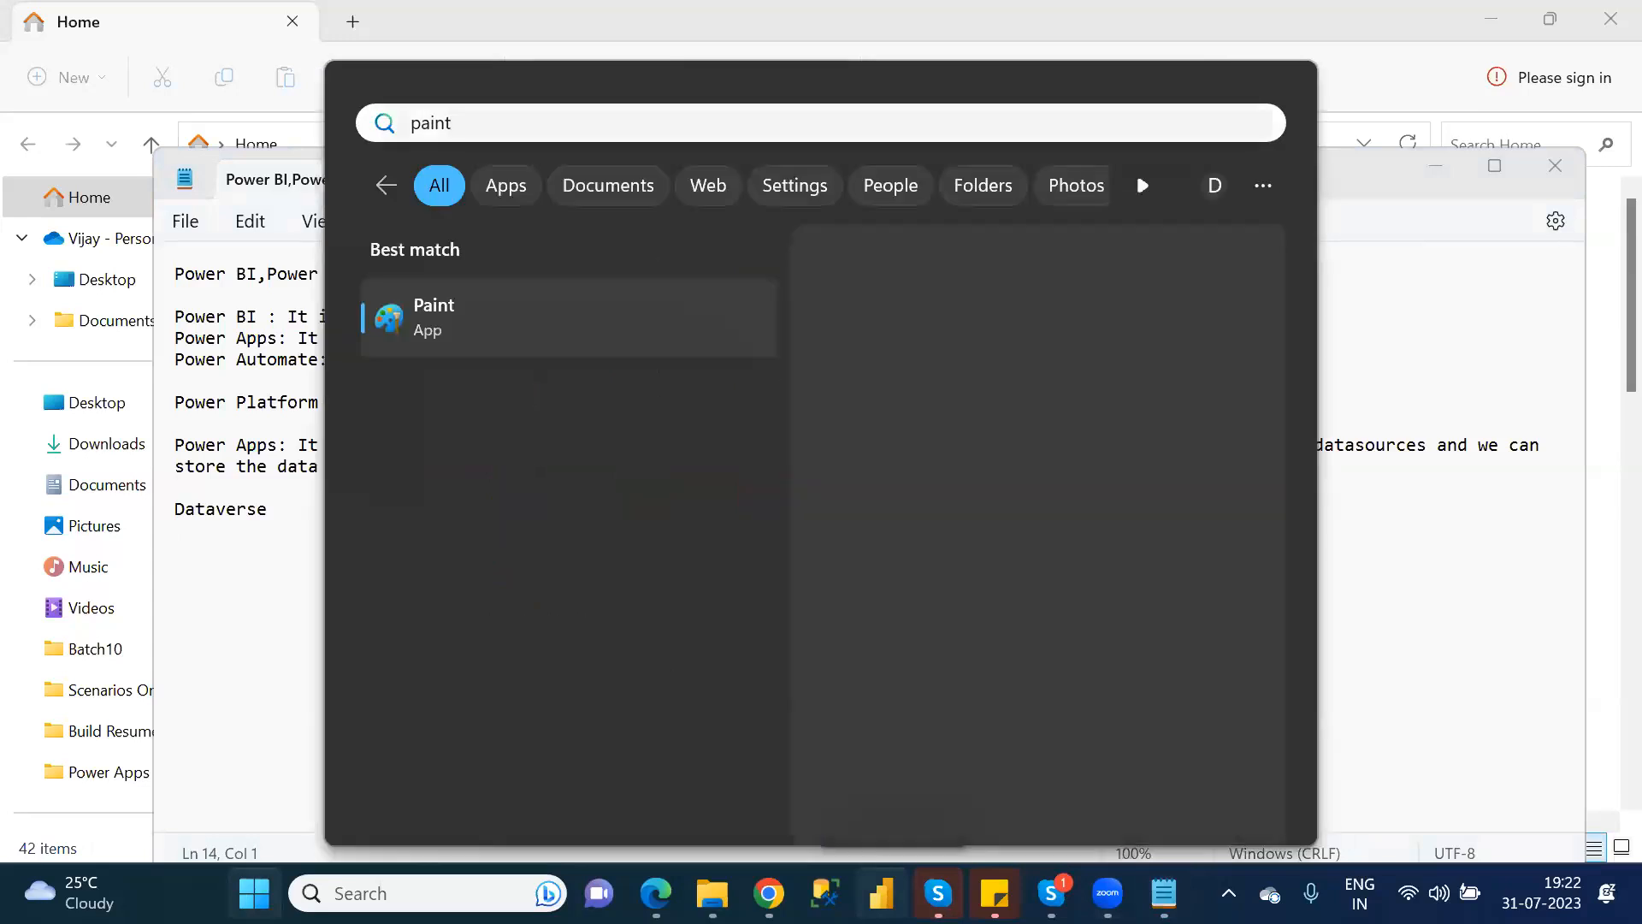
{"action": "key", "text": "Return"}
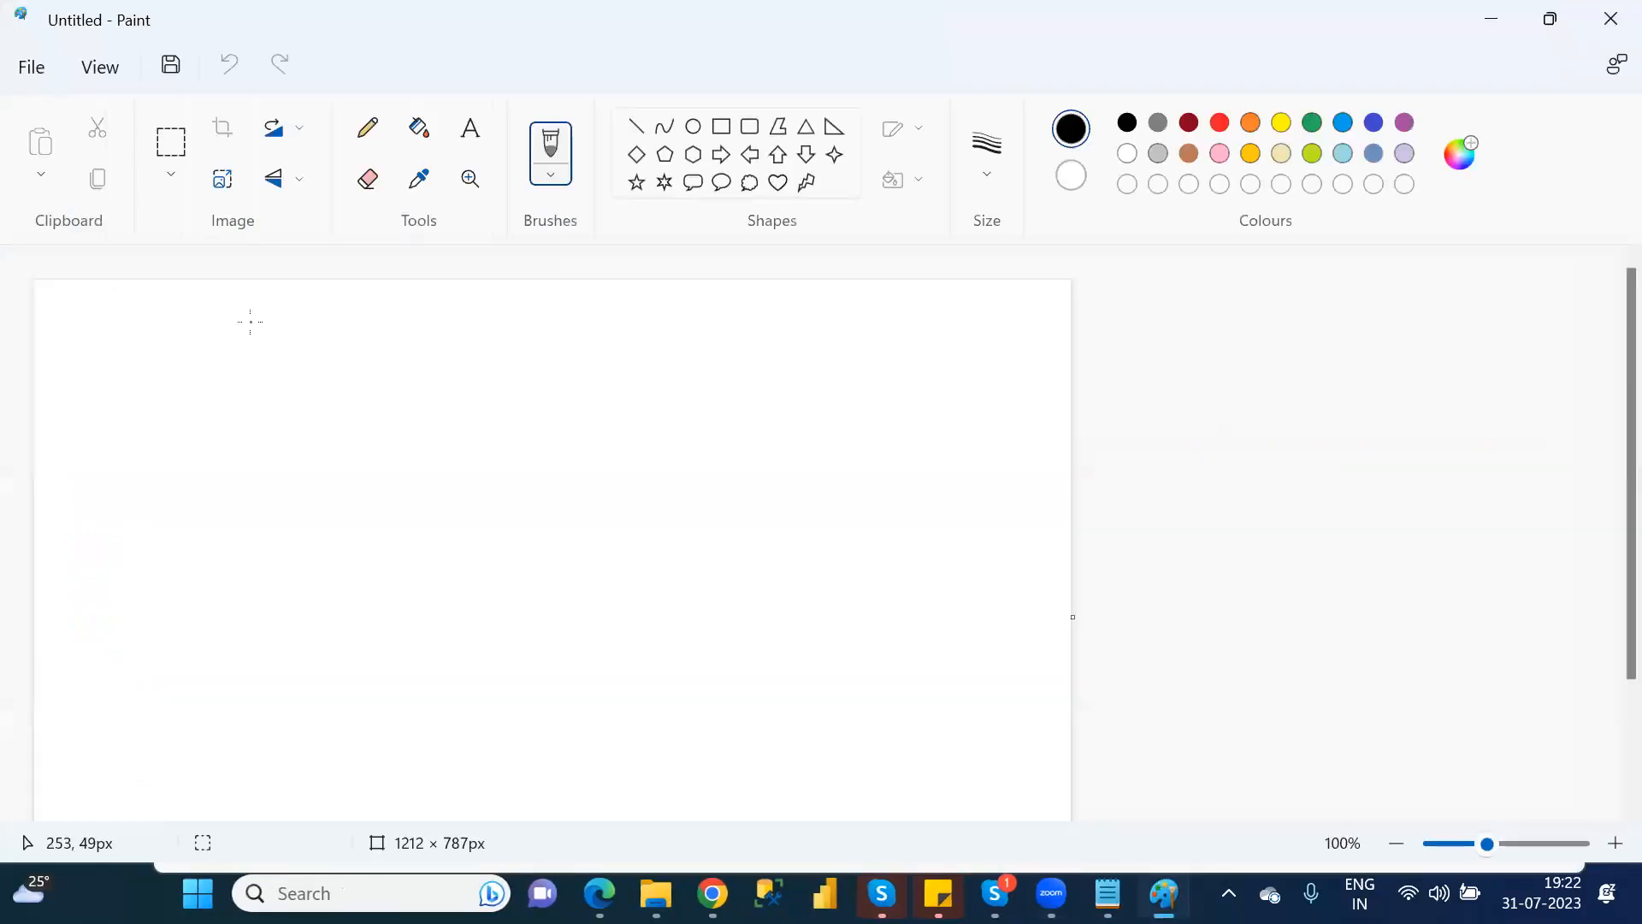
{"action": "left_click", "coordinate": [727, 128]}
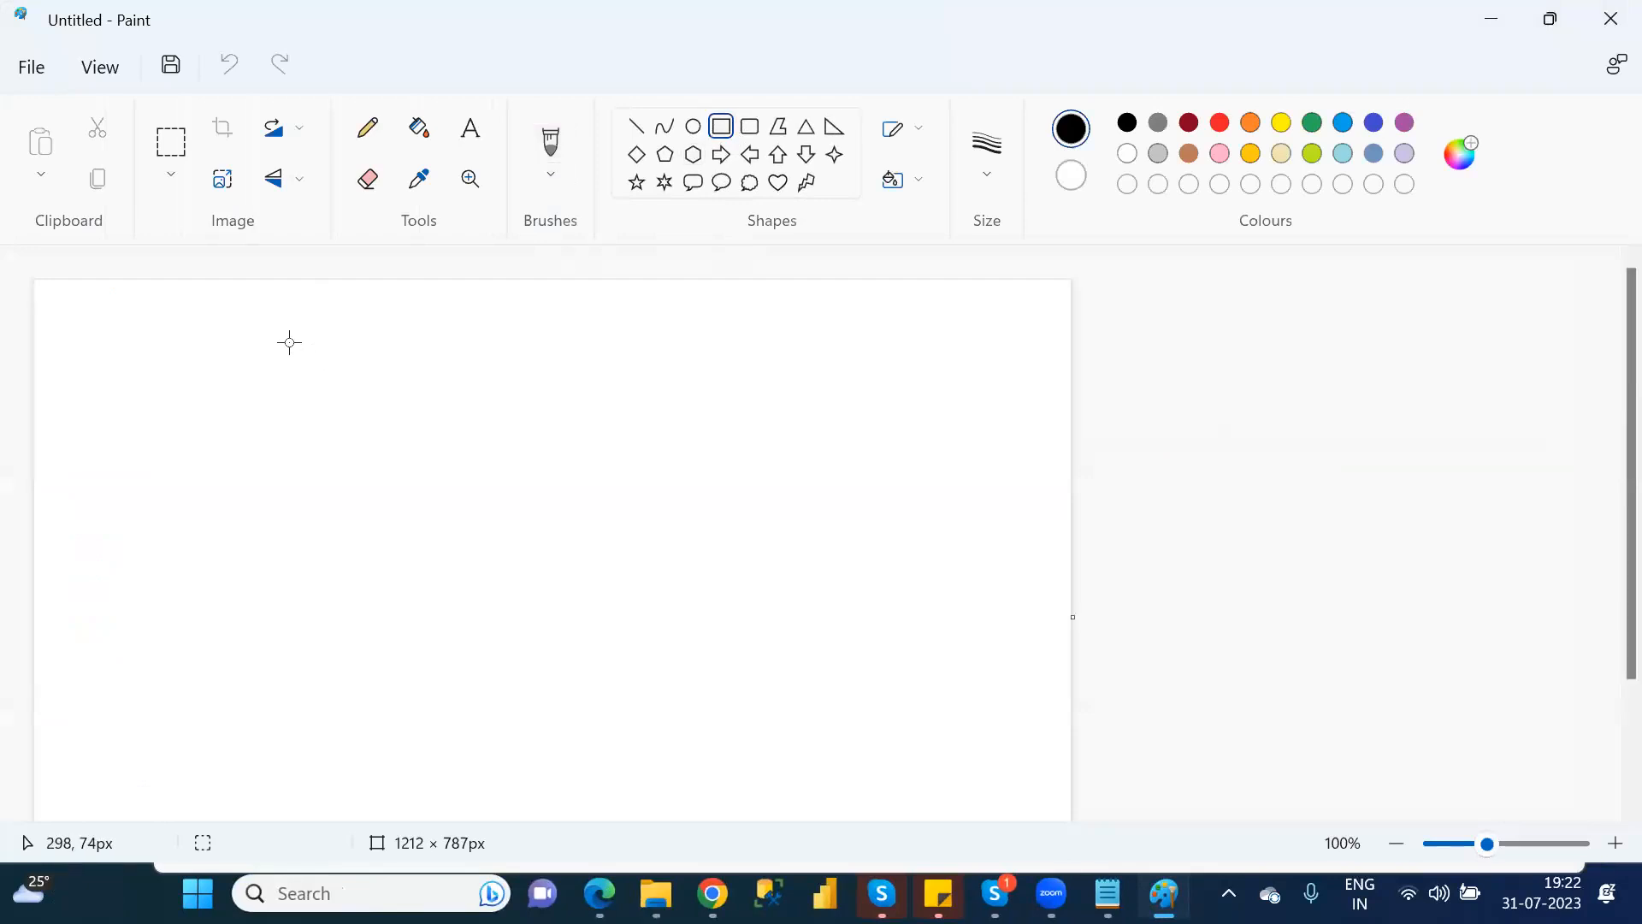
{"action": "mouse_move", "coordinate": [179, 330]}
{"action": "left_mouse_down"}
{"action": "mouse_move", "coordinate": [330, 459]}
{"action": "mouse_move", "coordinate": [364, 449]}
{"action": "left_mouse_up"}
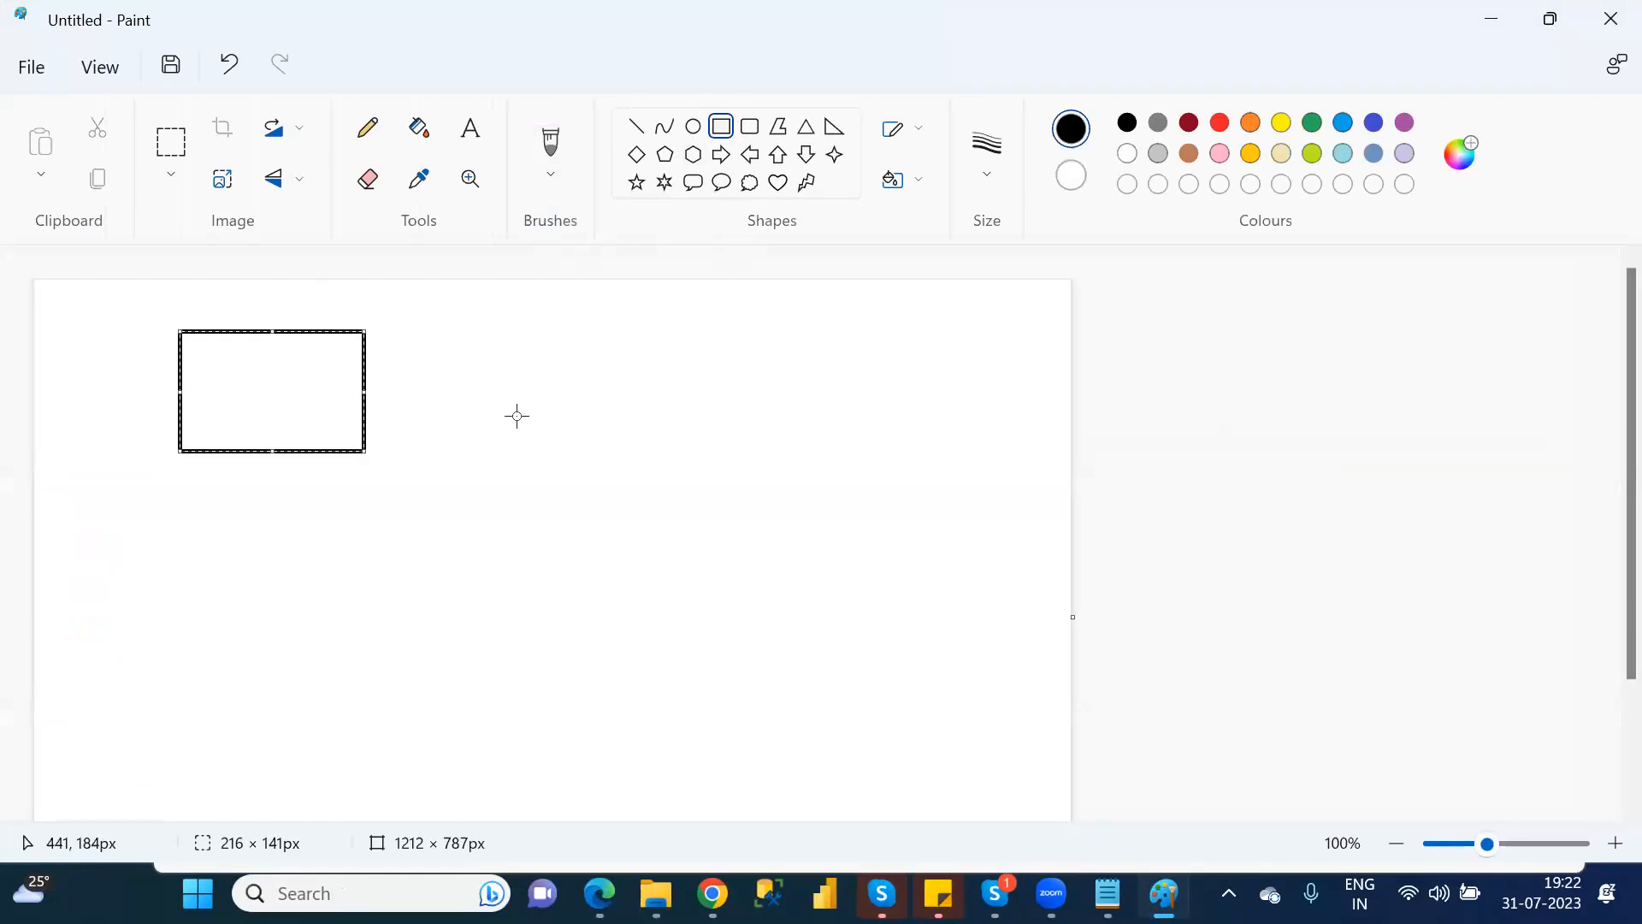
{"action": "left_click", "coordinate": [564, 344]}
{"action": "left_click_drag", "start_coordinate": [532, 331], "coordinate": [761, 453]}
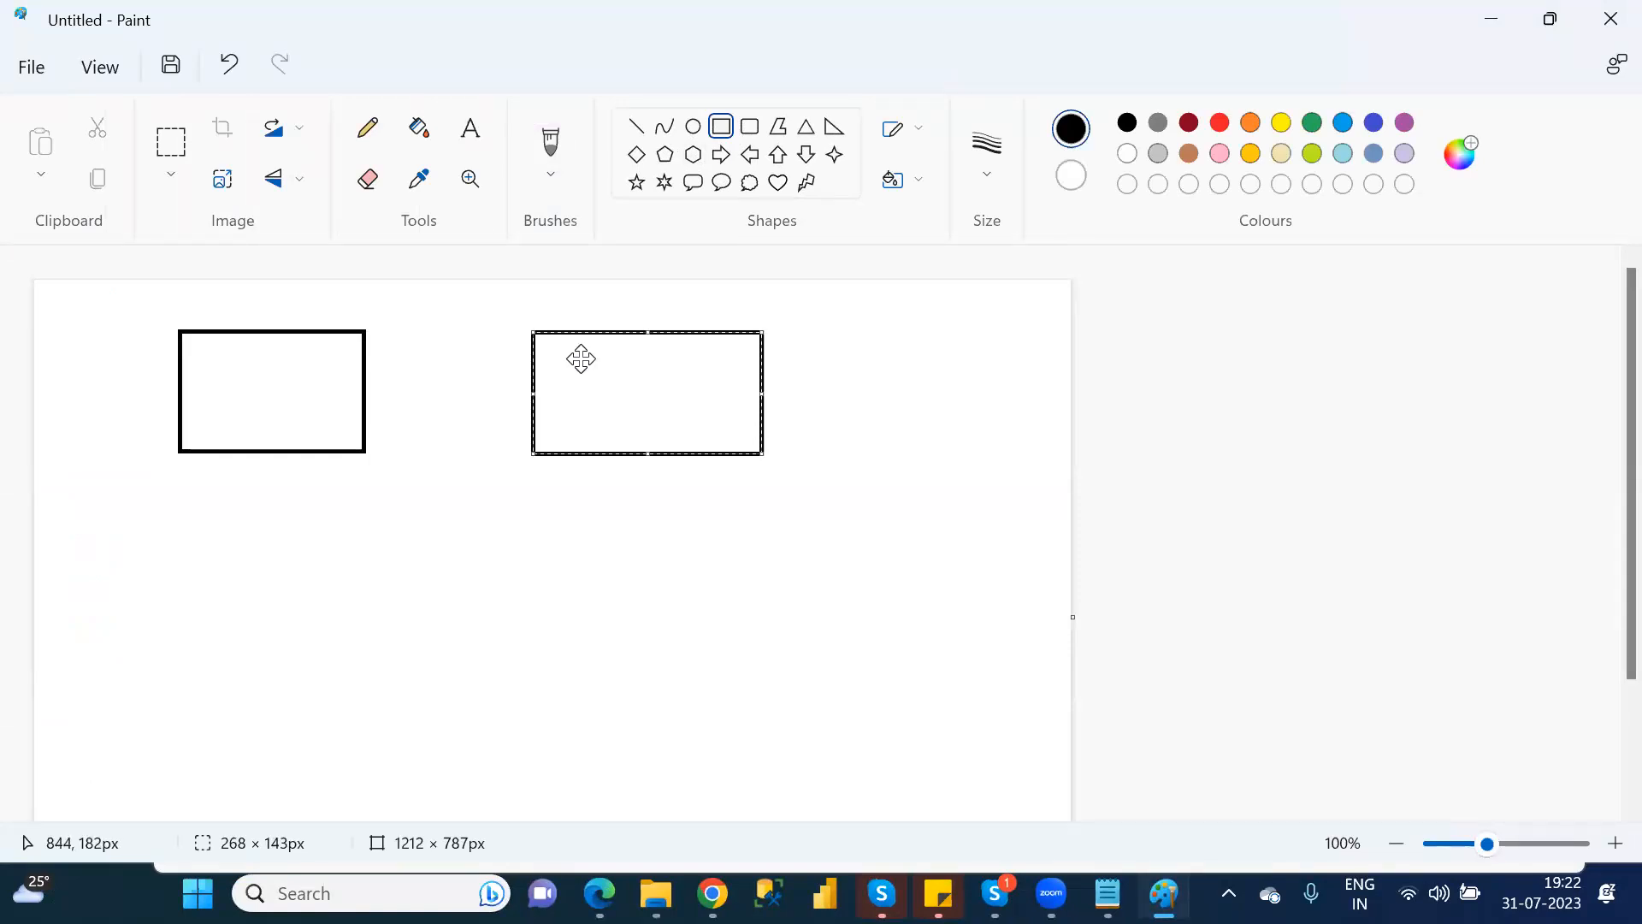
{"action": "key", "text": "Delete"}
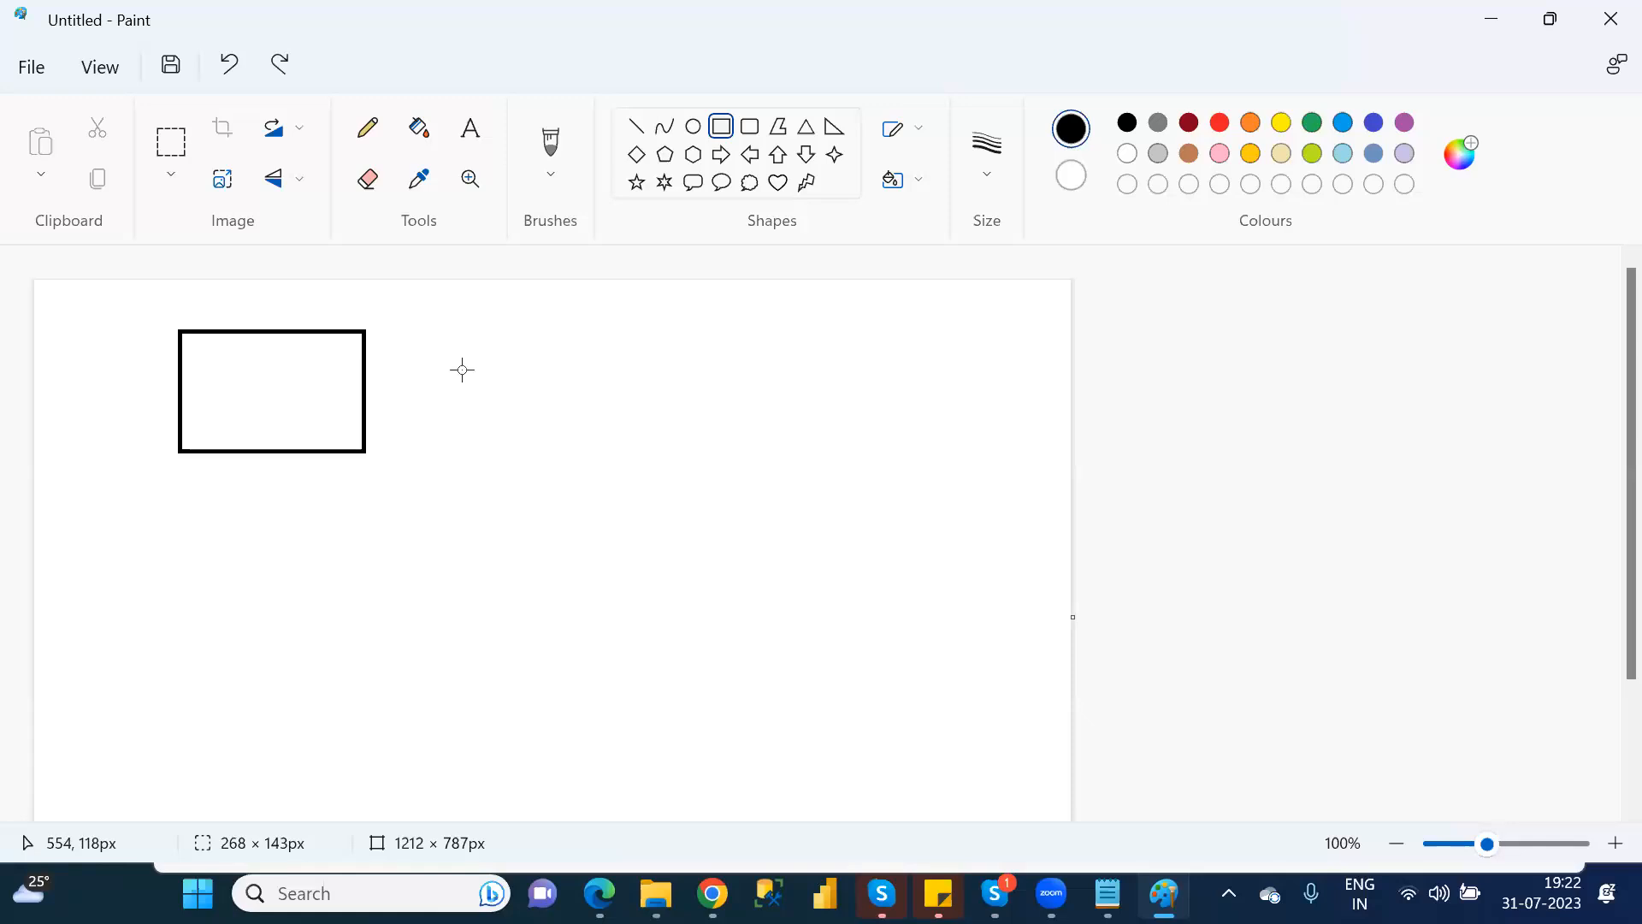
{"action": "left_click_drag", "start_coordinate": [428, 331], "coordinate": [594, 452]}
{"action": "left_click_drag", "start_coordinate": [667, 330], "coordinate": [904, 459]}
{"action": "left_click", "coordinate": [470, 129]}
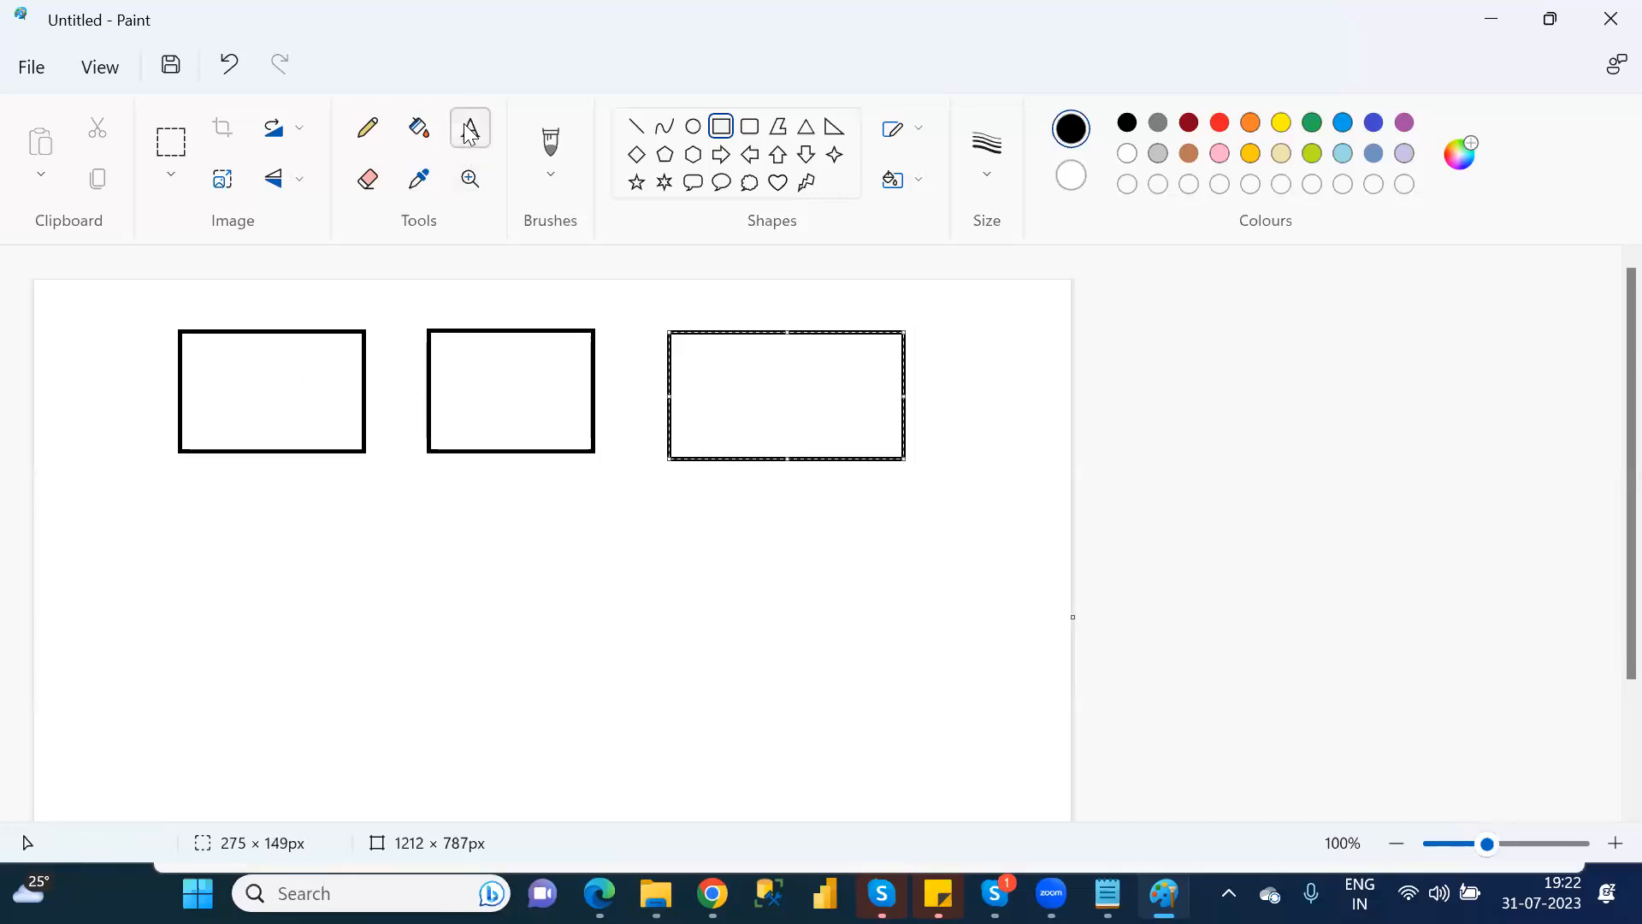
Label the first box 'Developement Environment' and the third box 'Data Platform'.
{"action": "left_click", "coordinate": [203, 374]}
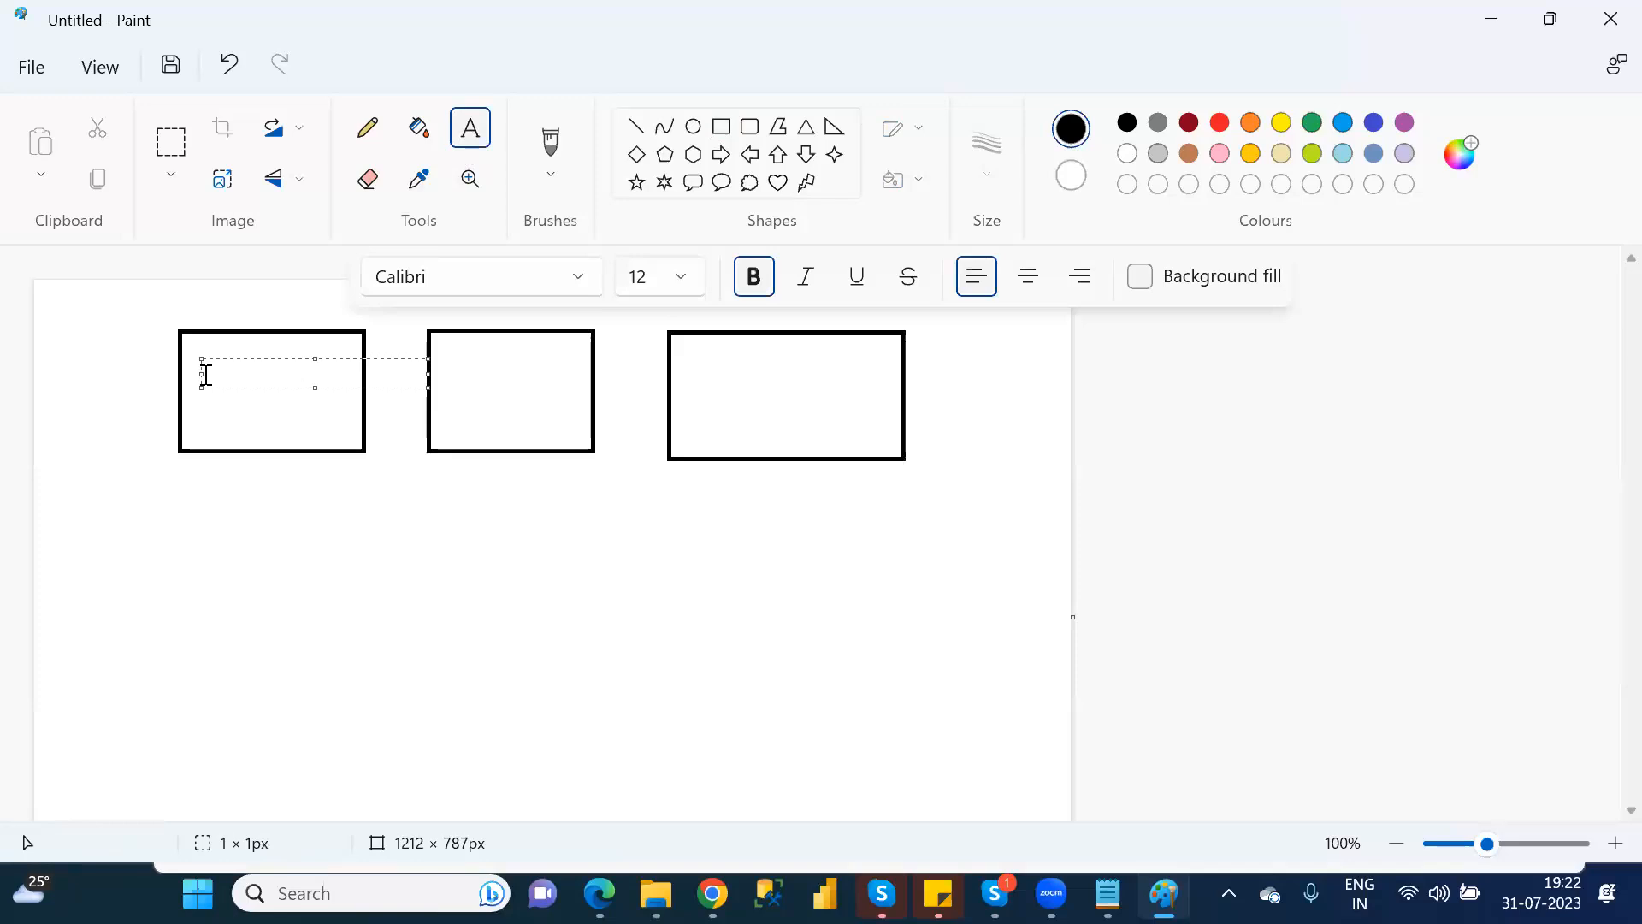
{"action": "type", "text": "Developement E"}
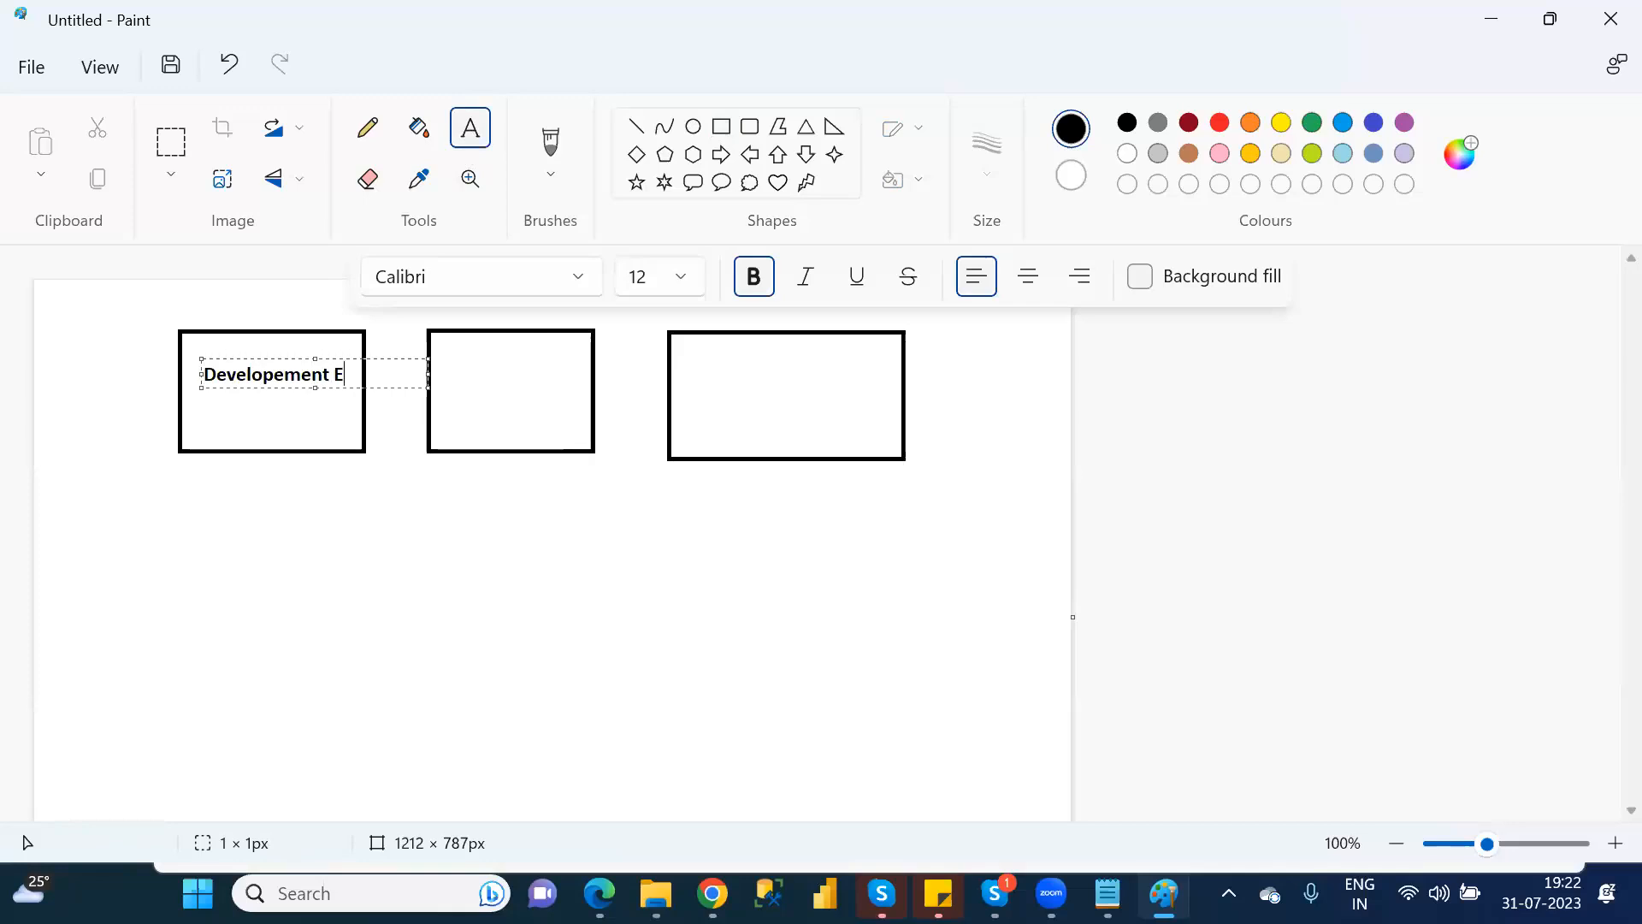
{"action": "type", "text": "nvironment"}
{"action": "left_click", "coordinate": [770, 400]}
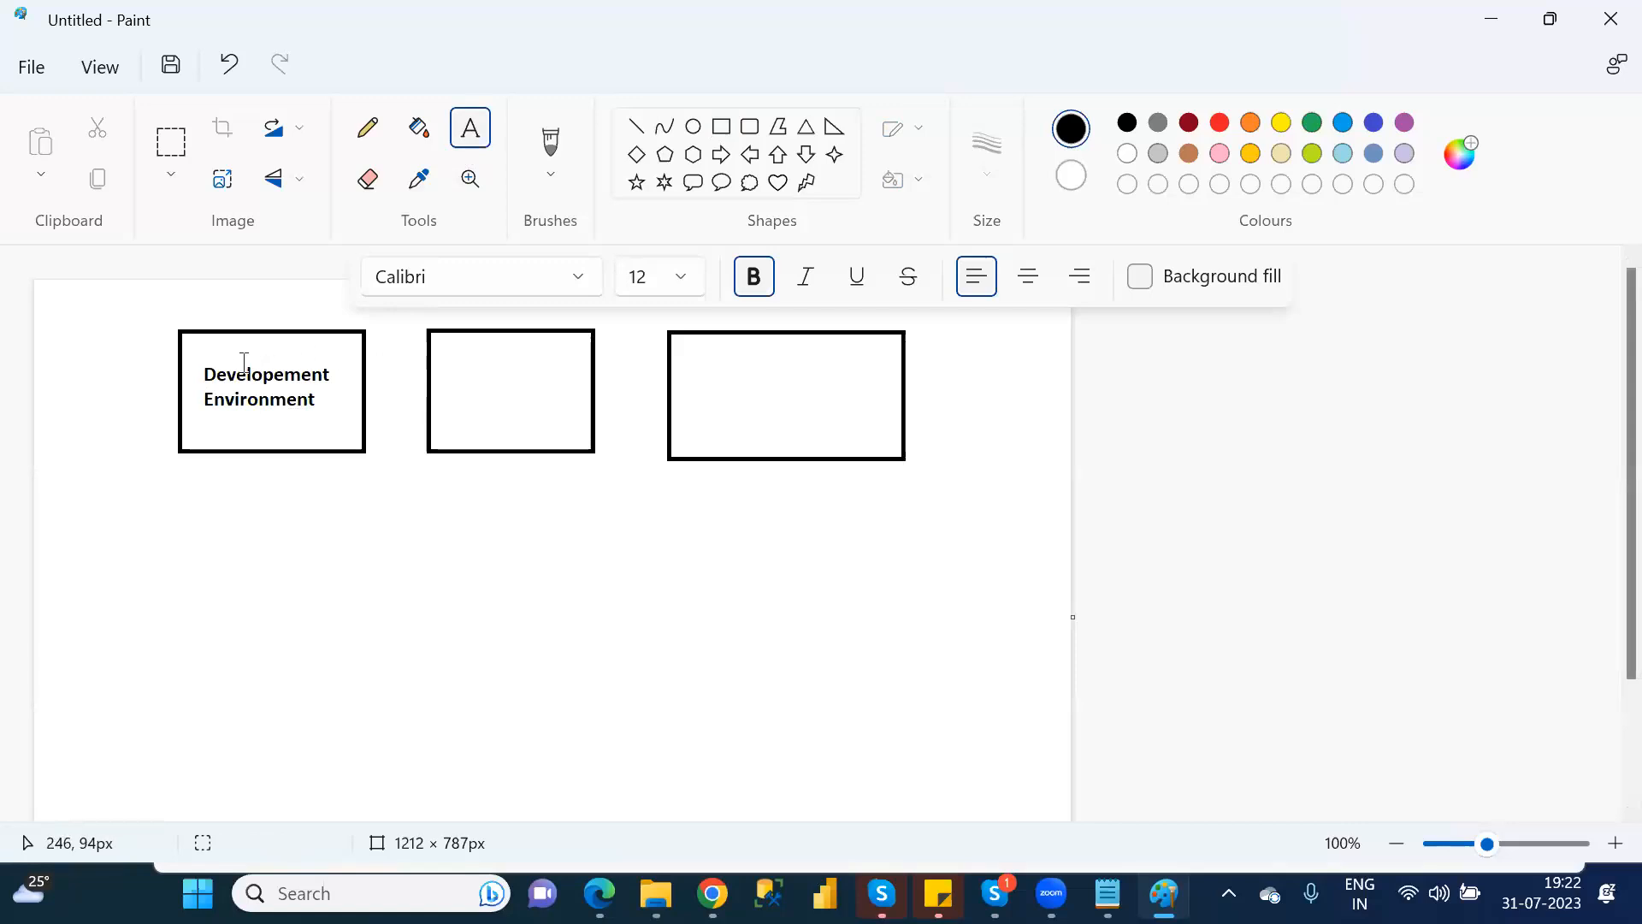
{"action": "left_click", "coordinate": [767, 370]}
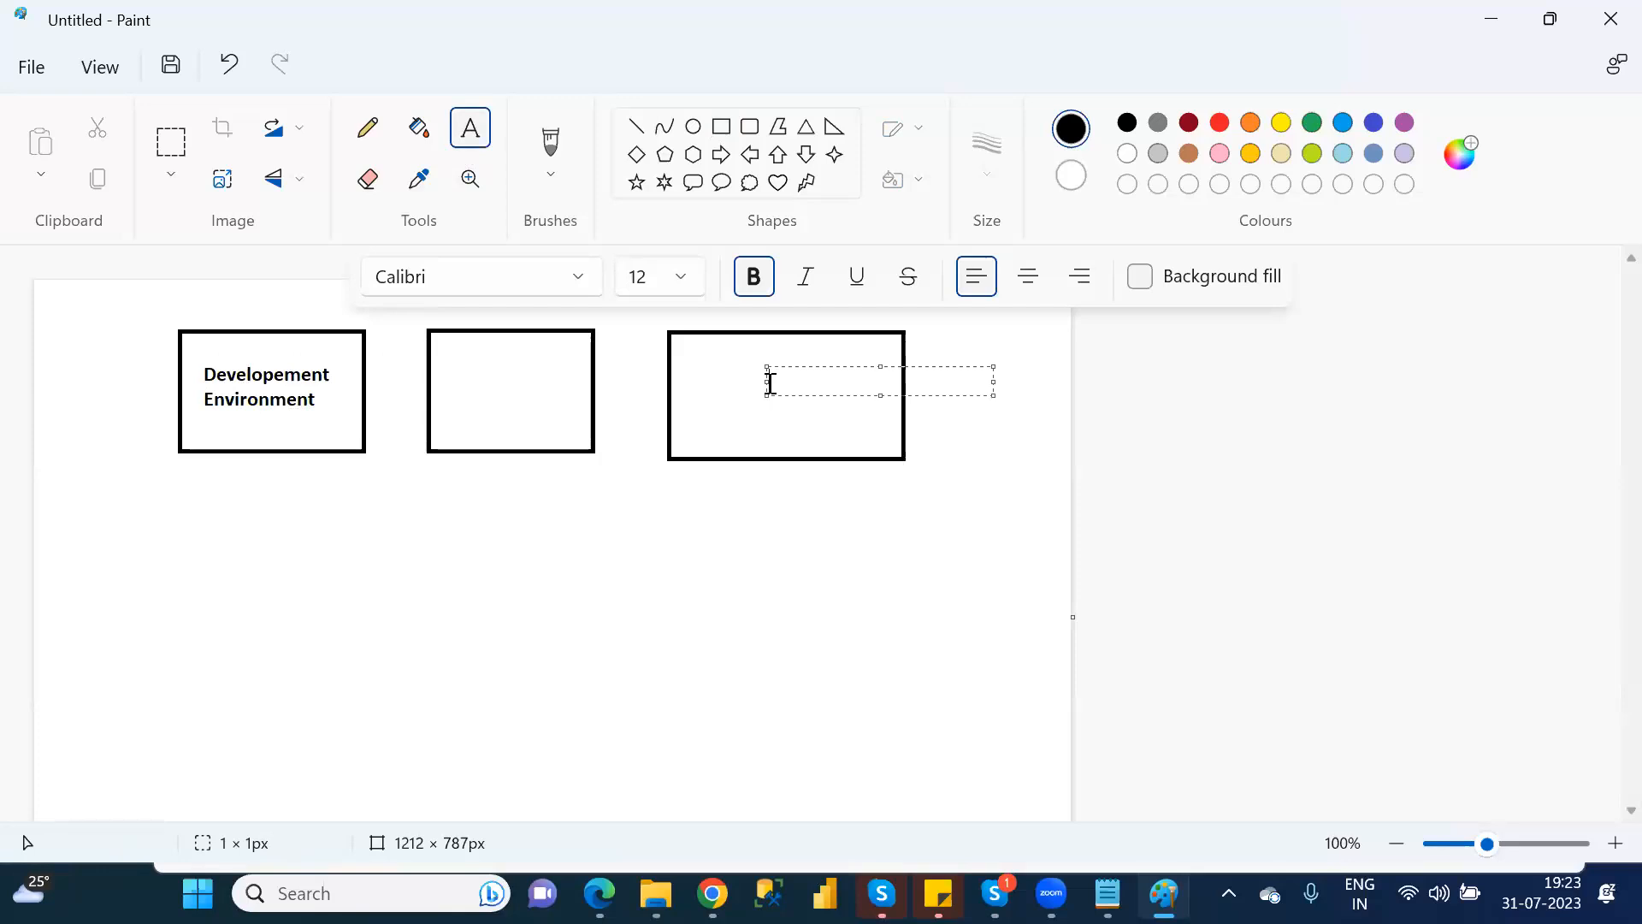
{"action": "type", "text": "Data Platform"}
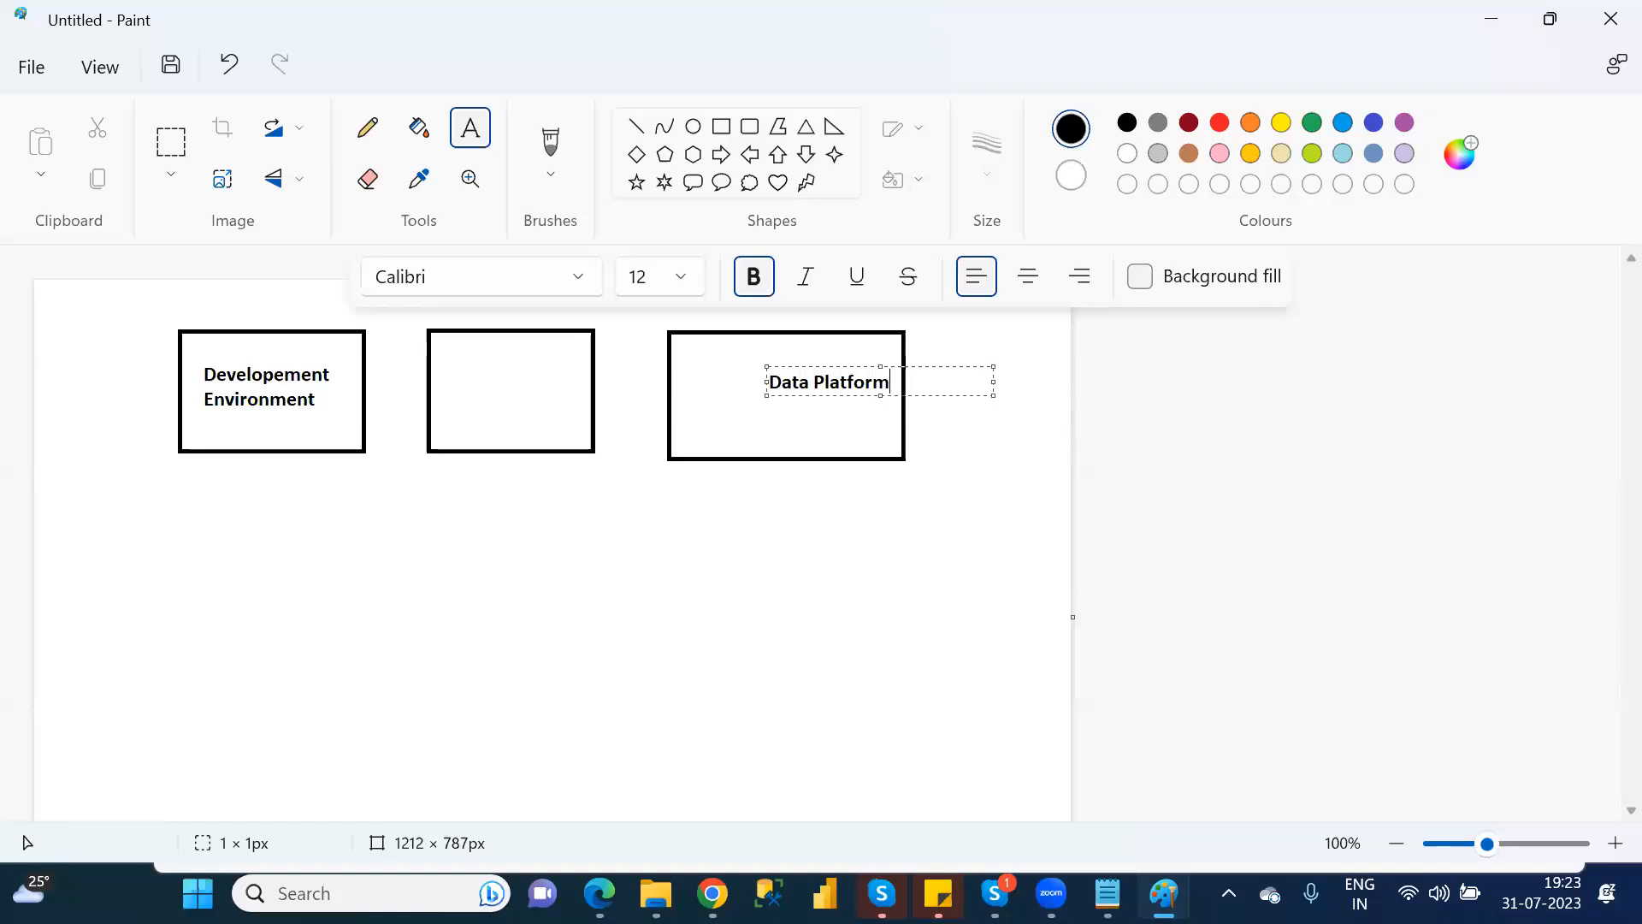
{"action": "left_click", "coordinate": [836, 459]}
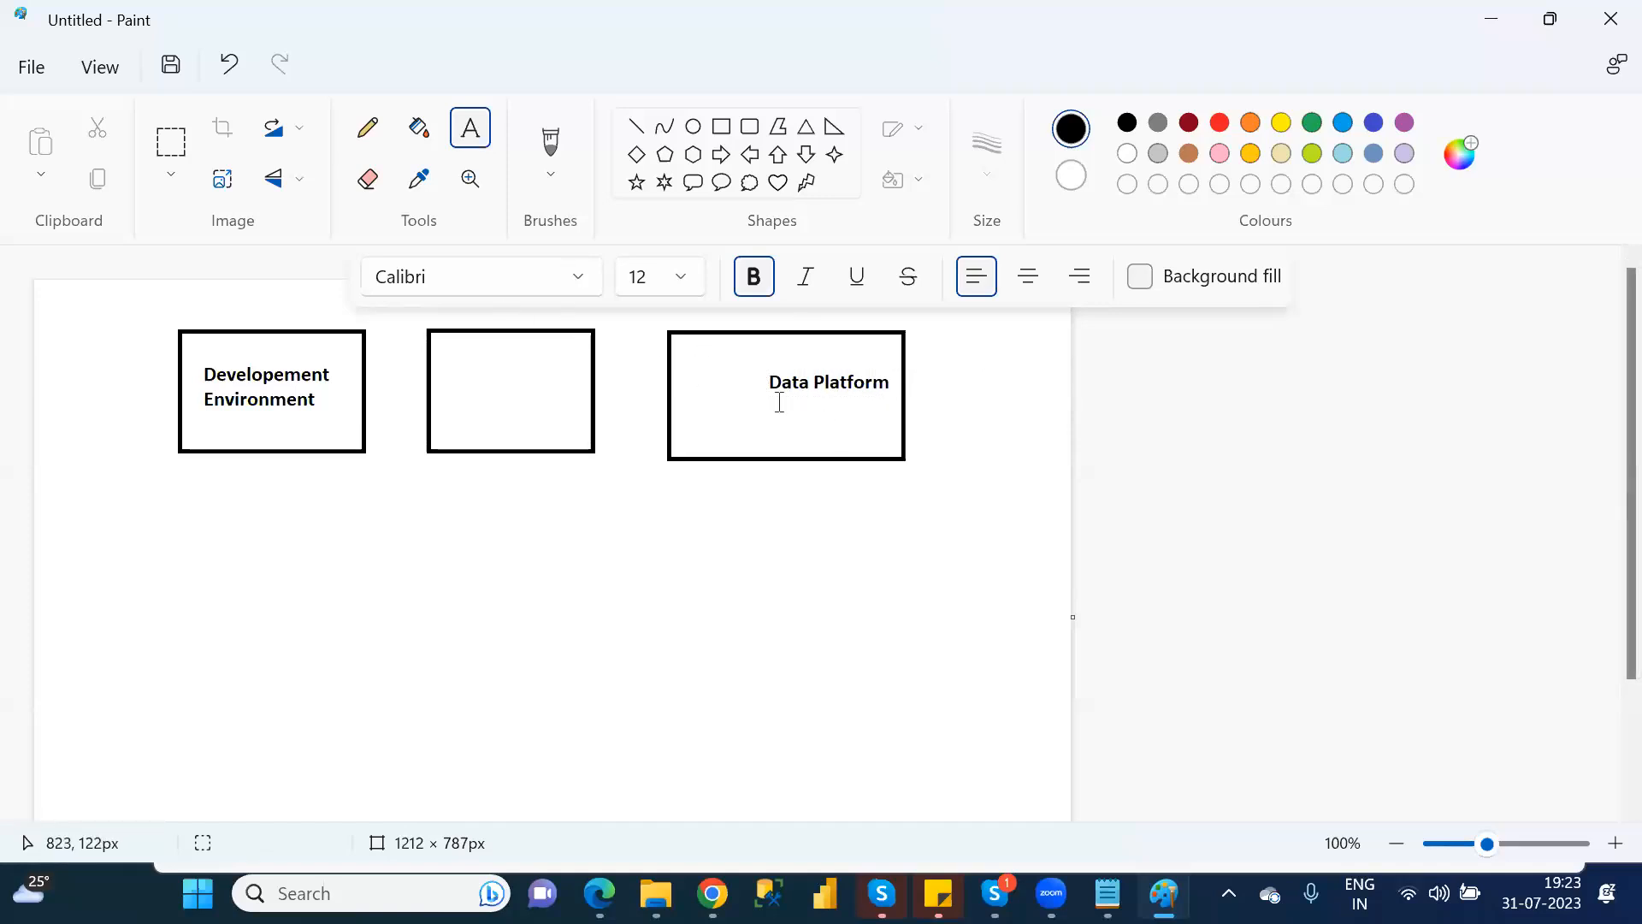
Label the middle box 'Create Applications', discarding an empty extra text box.
{"action": "left_click", "coordinate": [867, 377]}
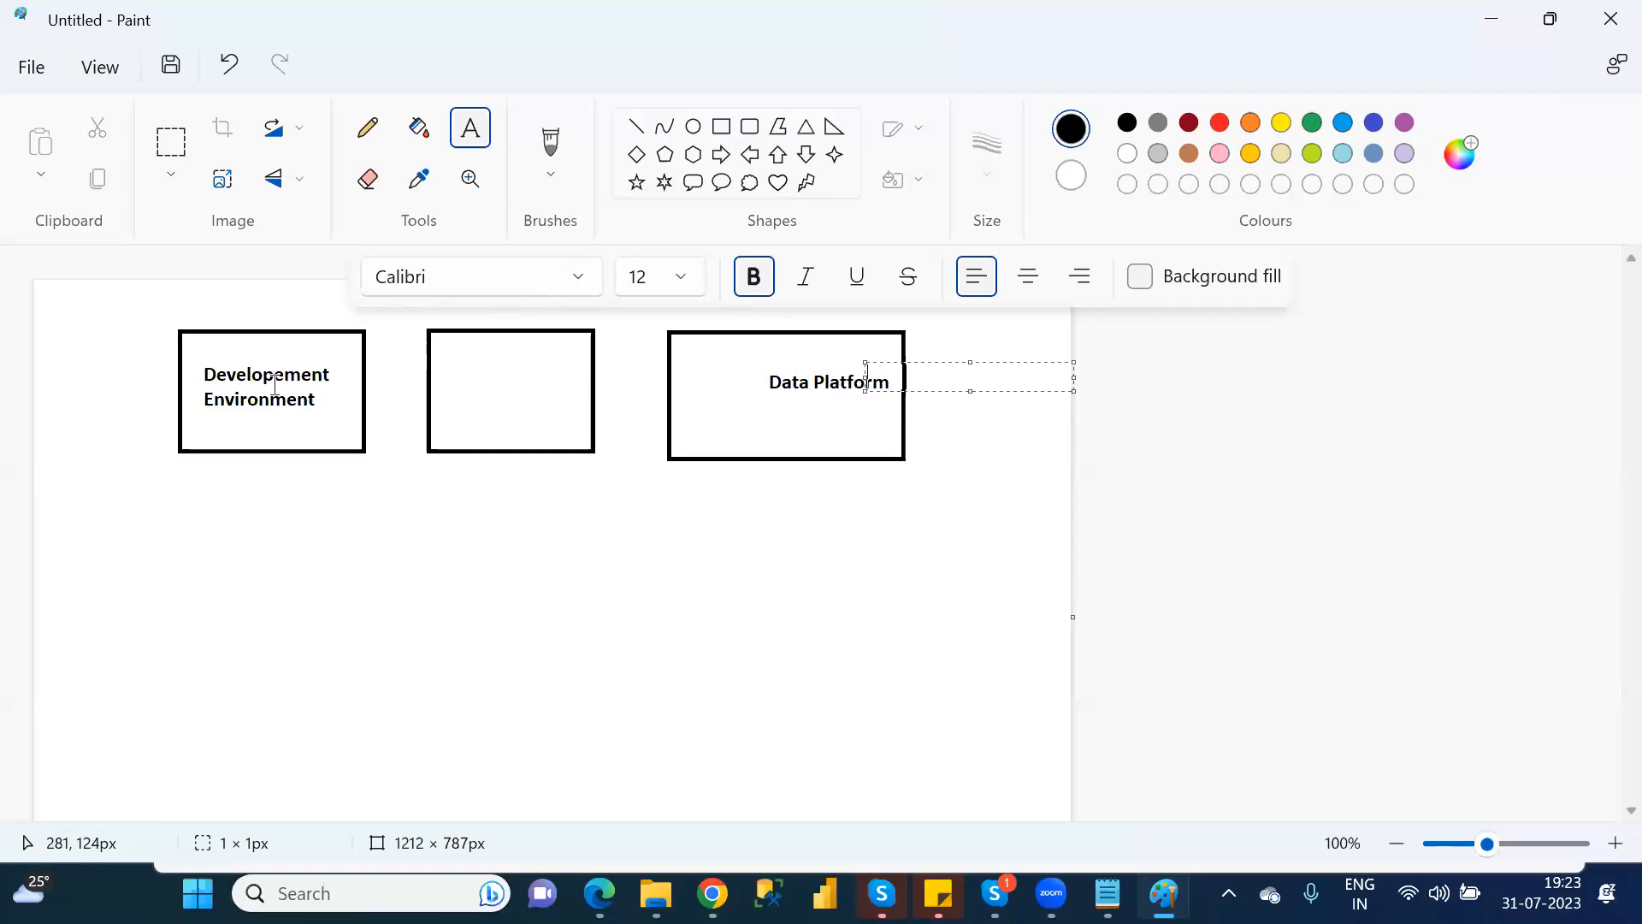
{"action": "left_click", "coordinate": [485, 377]}
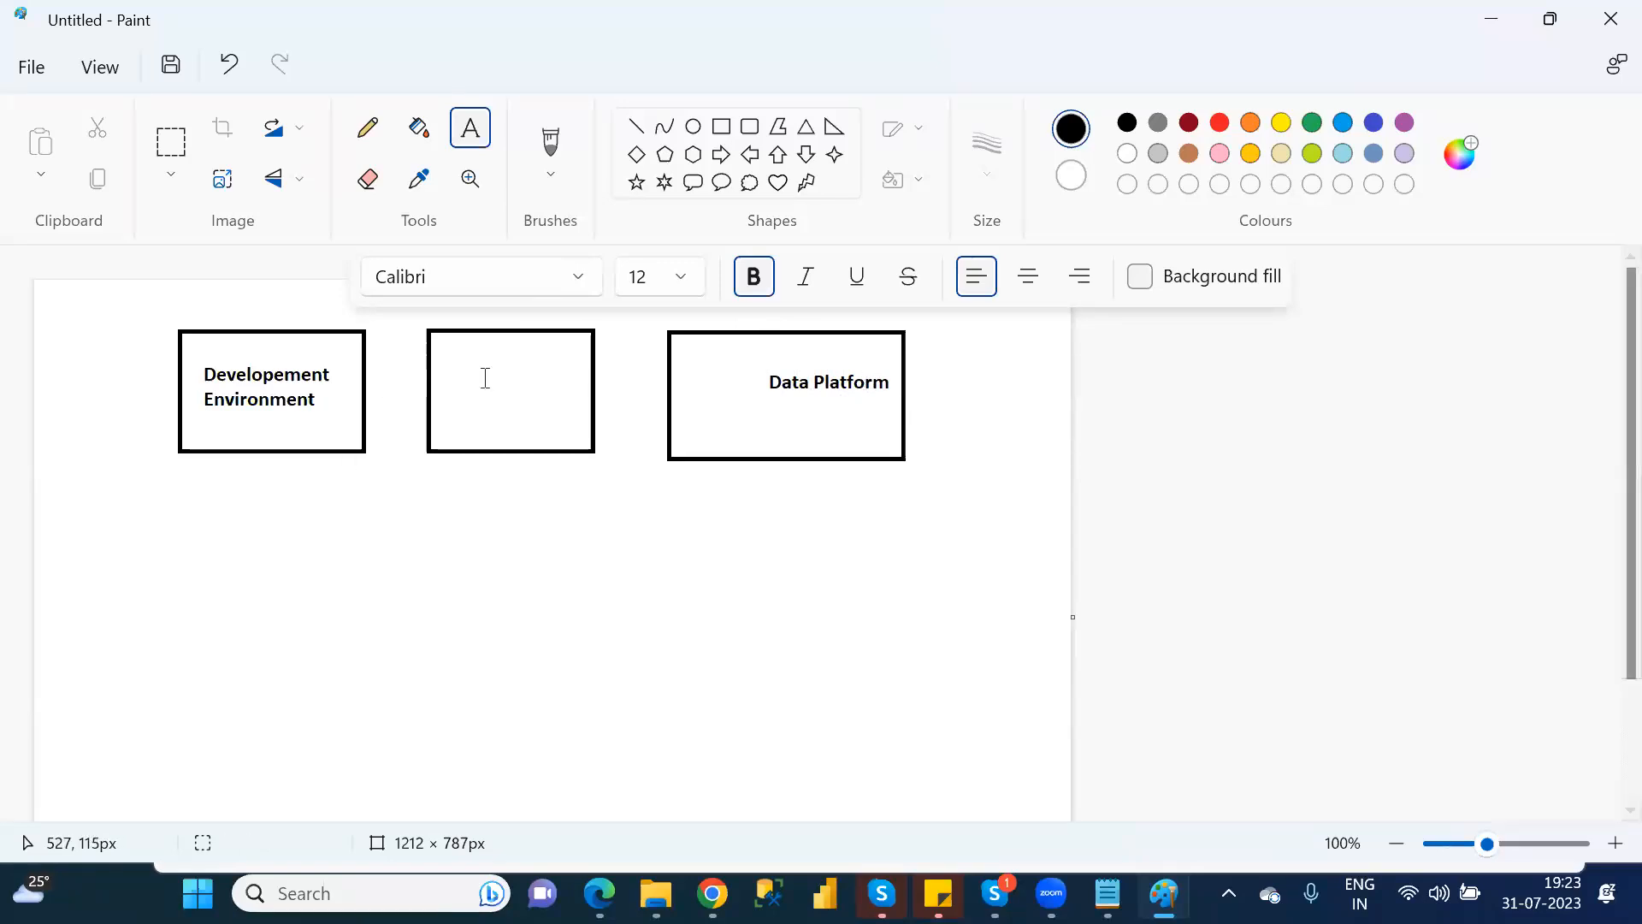
{"action": "left_click", "coordinate": [472, 128]}
{"action": "left_click", "coordinate": [462, 381]}
{"action": "type", "text": "Create"}
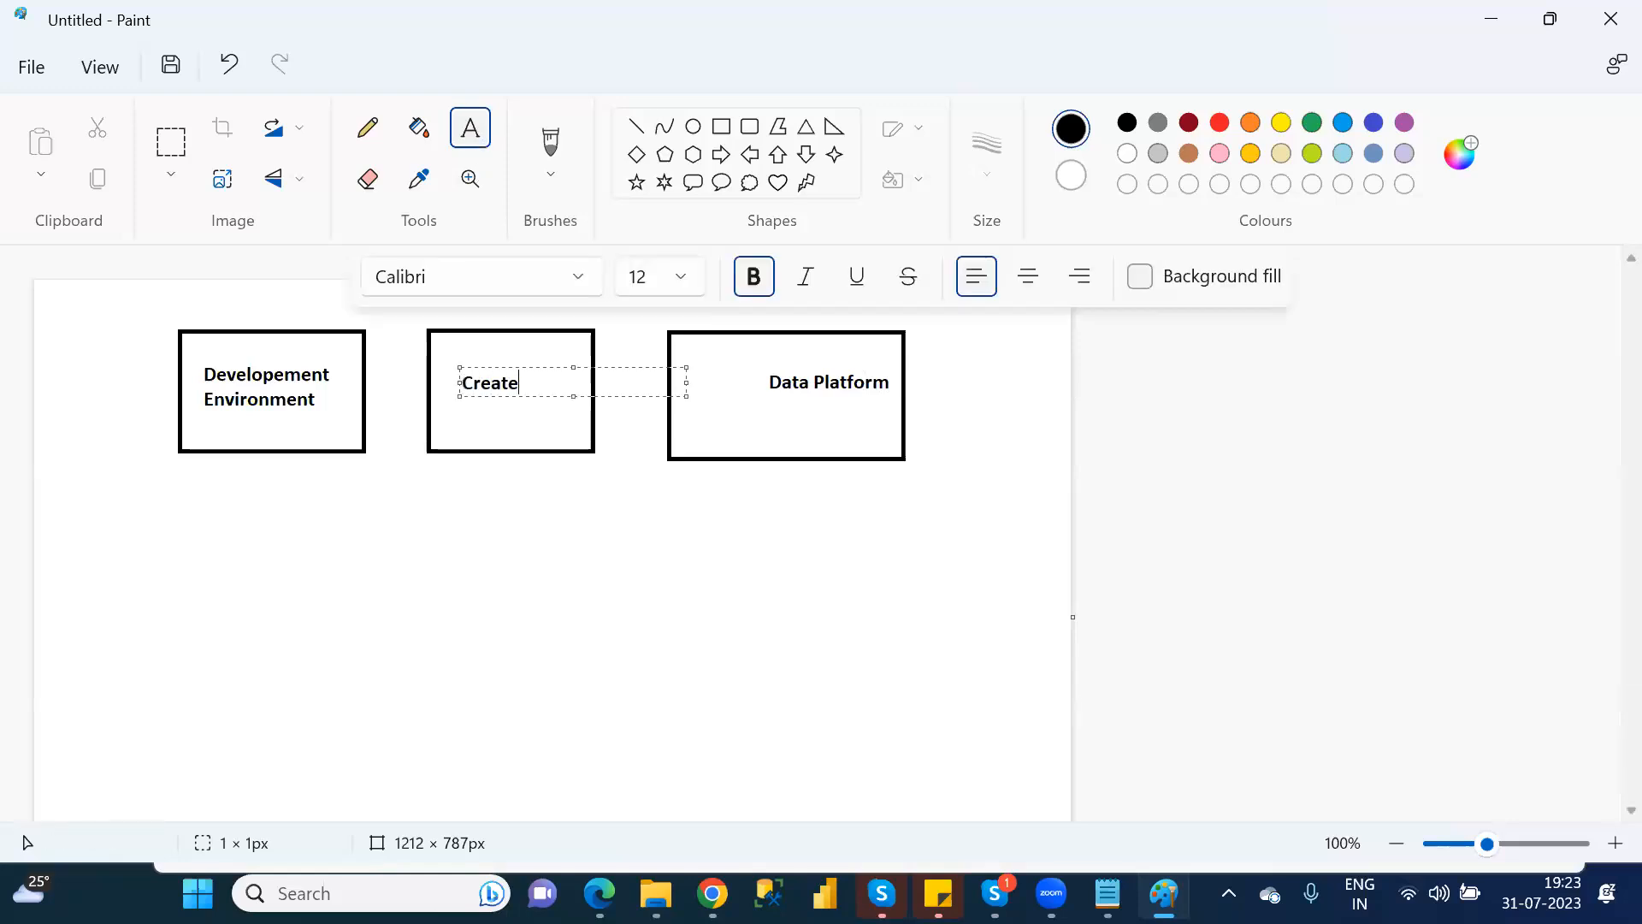
{"action": "type", "text": " Application"}
{"action": "type", "text": "s"}
{"action": "left_click", "coordinate": [458, 476]}
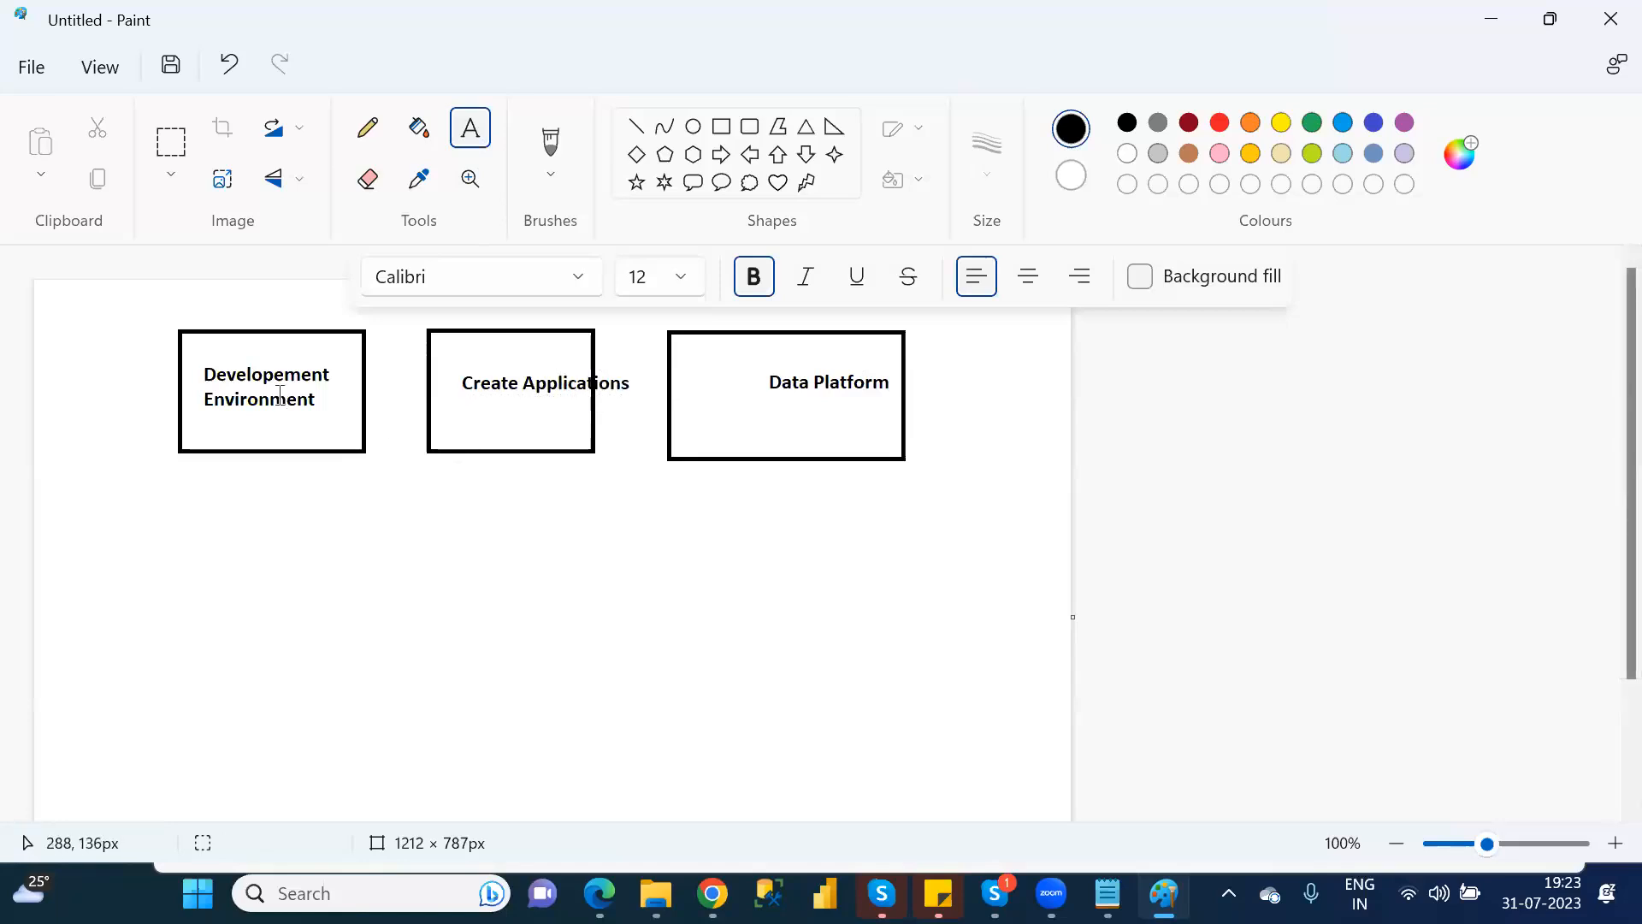
{"action": "left_click", "coordinate": [276, 394]}
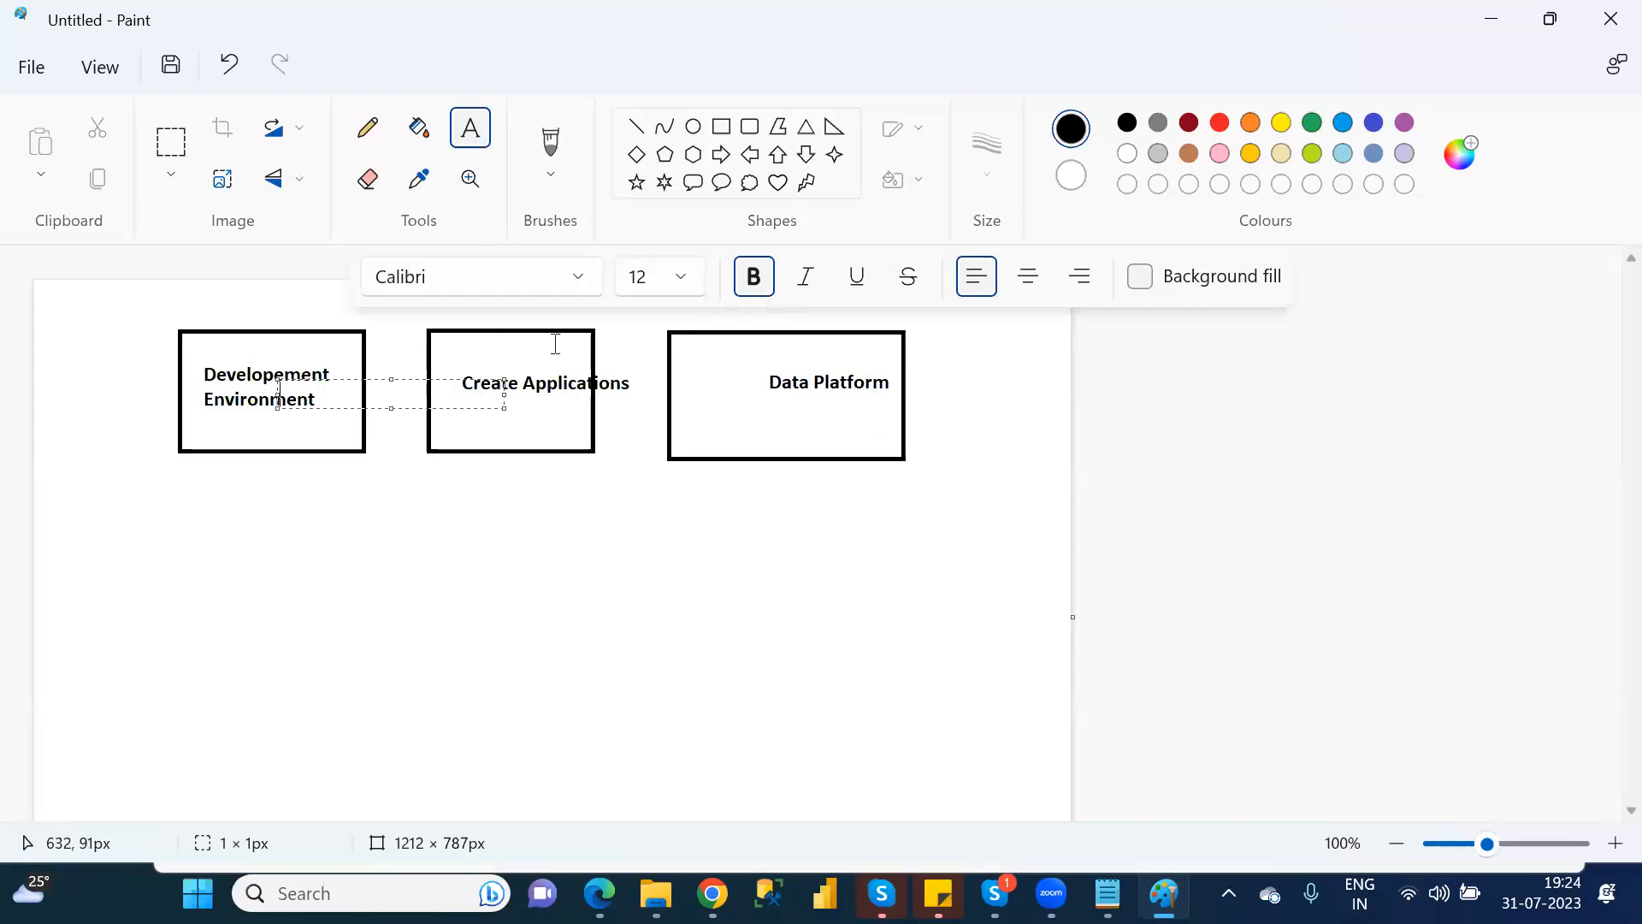
{"action": "left_click", "coordinate": [831, 558]}
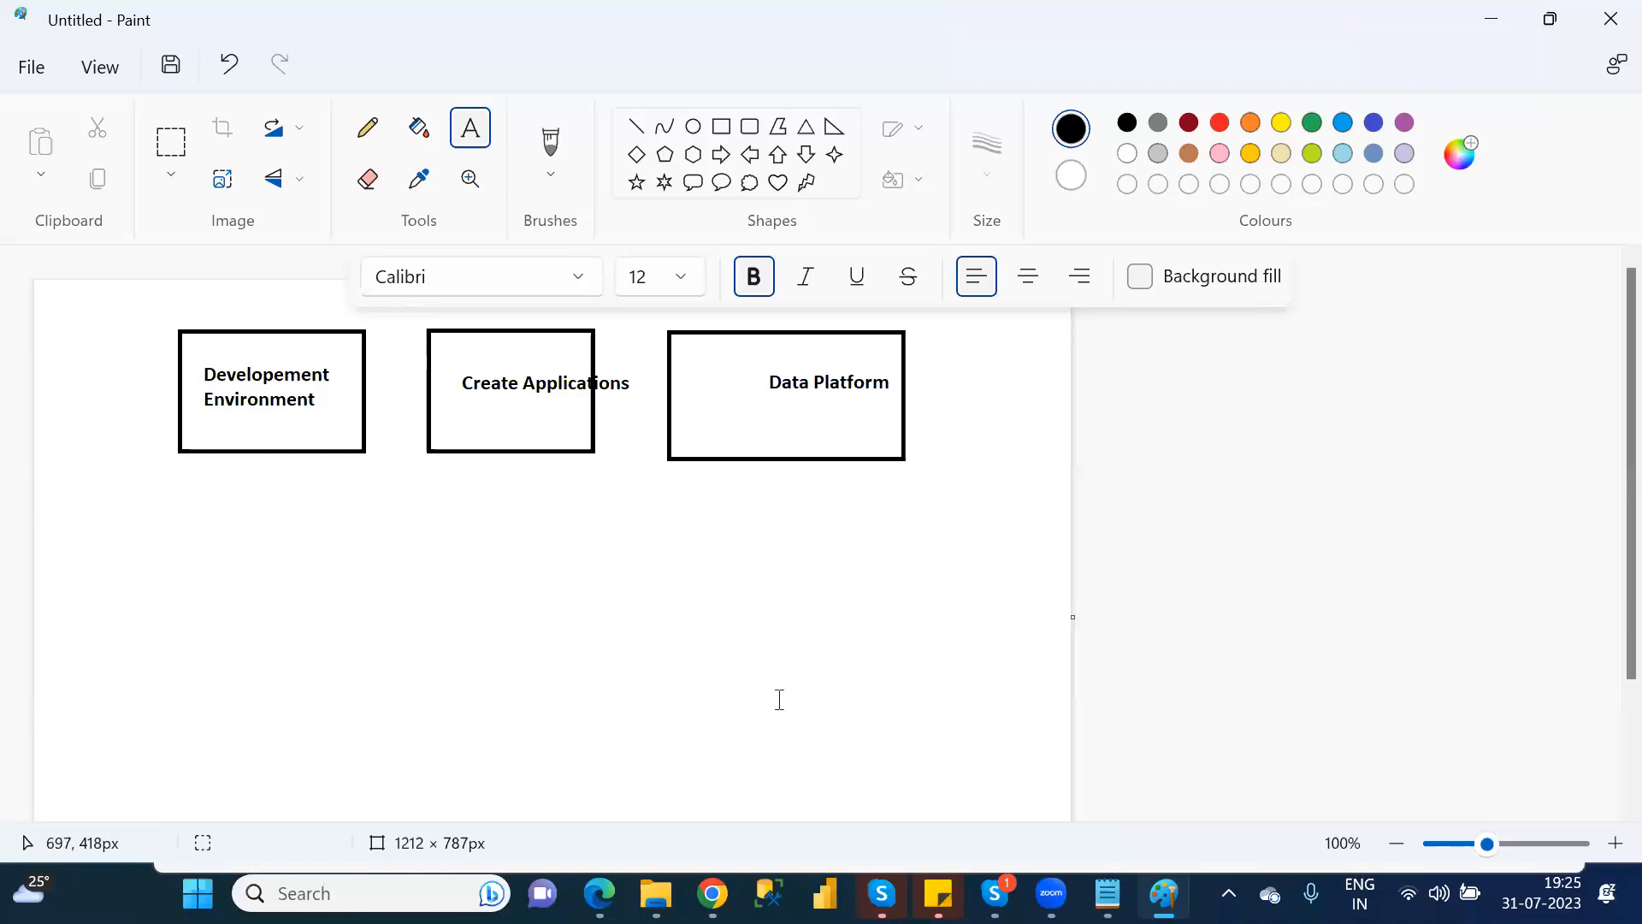
{"action": "mouse_move", "coordinate": [938, 893]}
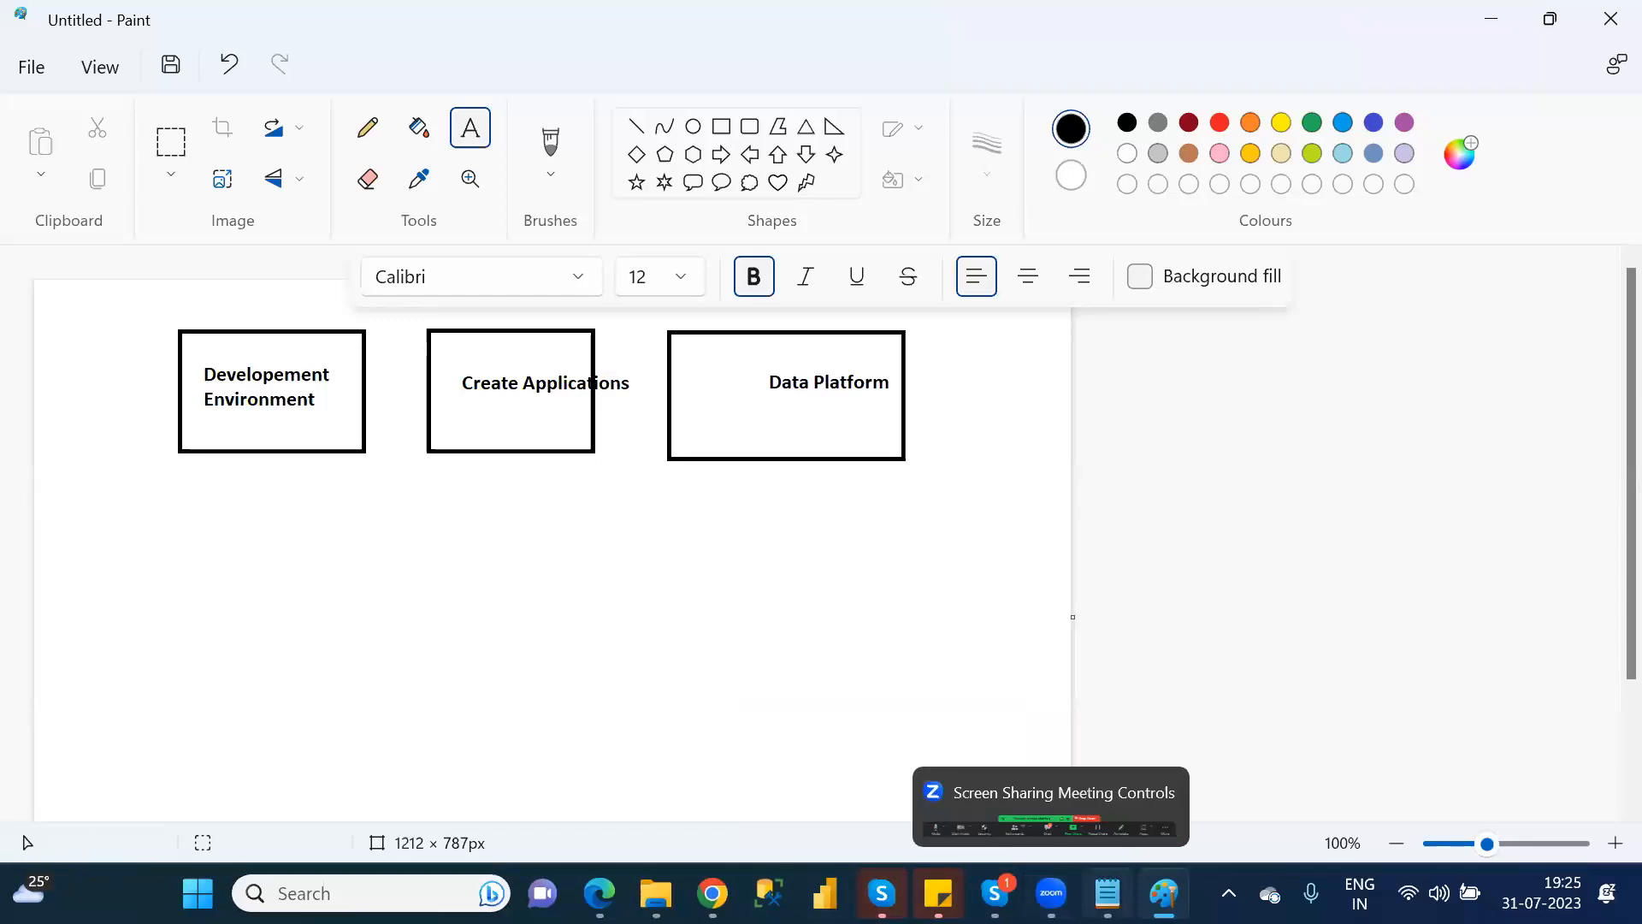
Back in Notepad, add a 'Power Apps Features' heading with '1) Easy to use power apps application'.
{"action": "left_click", "coordinate": [1108, 893]}
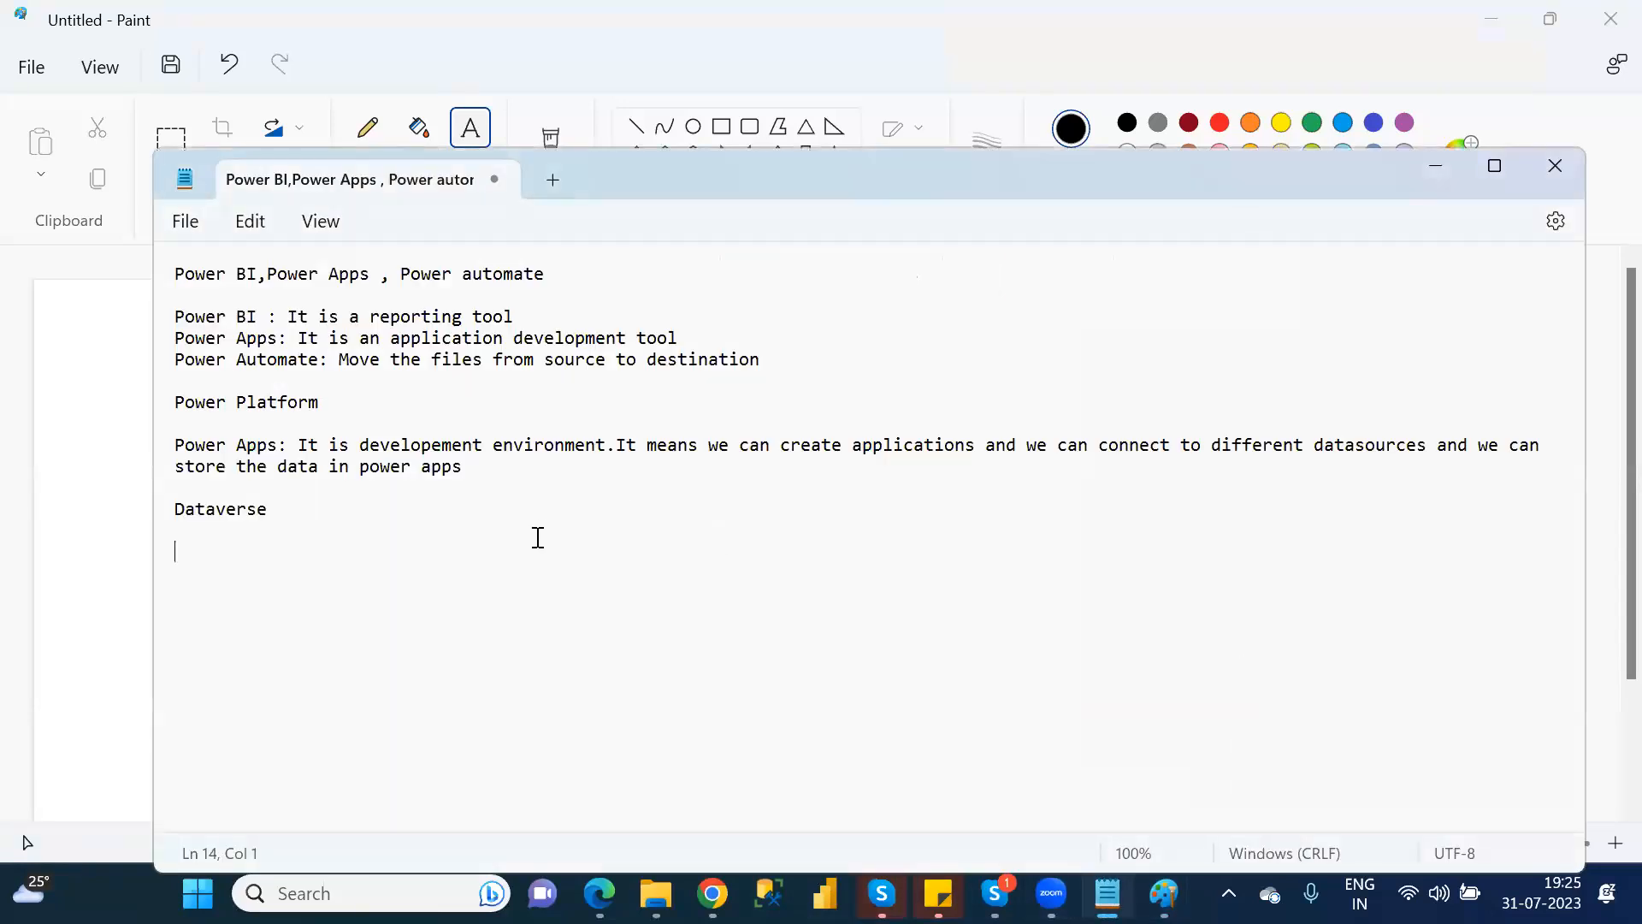
{"action": "type", "text": "Power Apps Featur"}
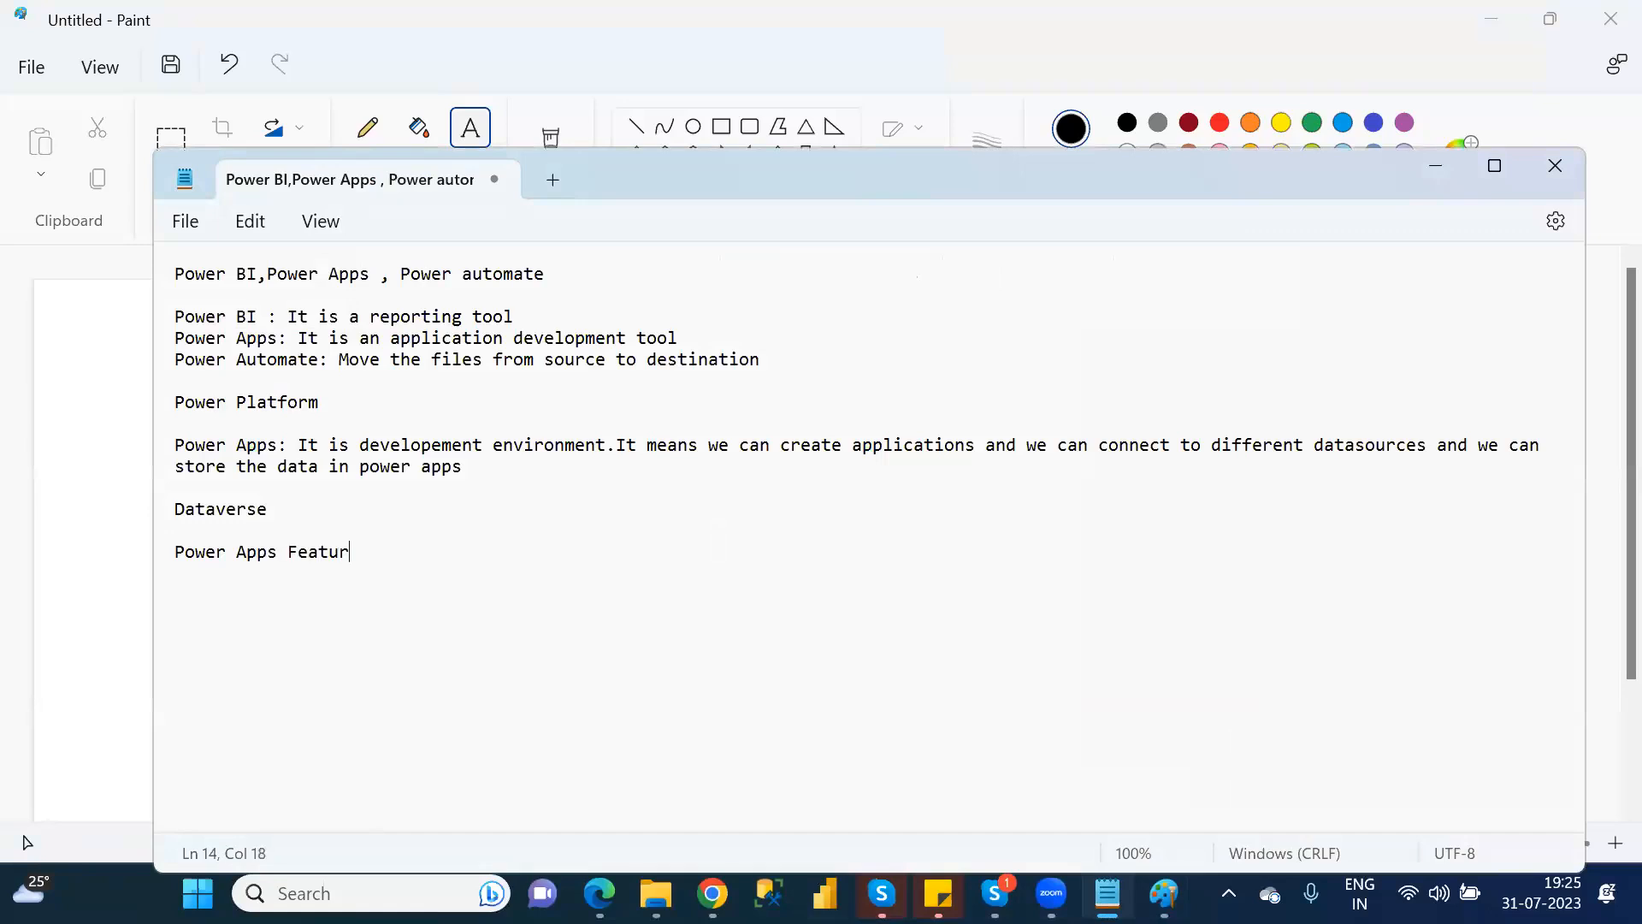
{"action": "type", "text": "es"}
{"action": "key", "text": "Return"}
{"action": "type", "text": "1) Easy to user"}
{"action": "key", "text": "BackSpace"}
{"action": "type", "text": "power"}
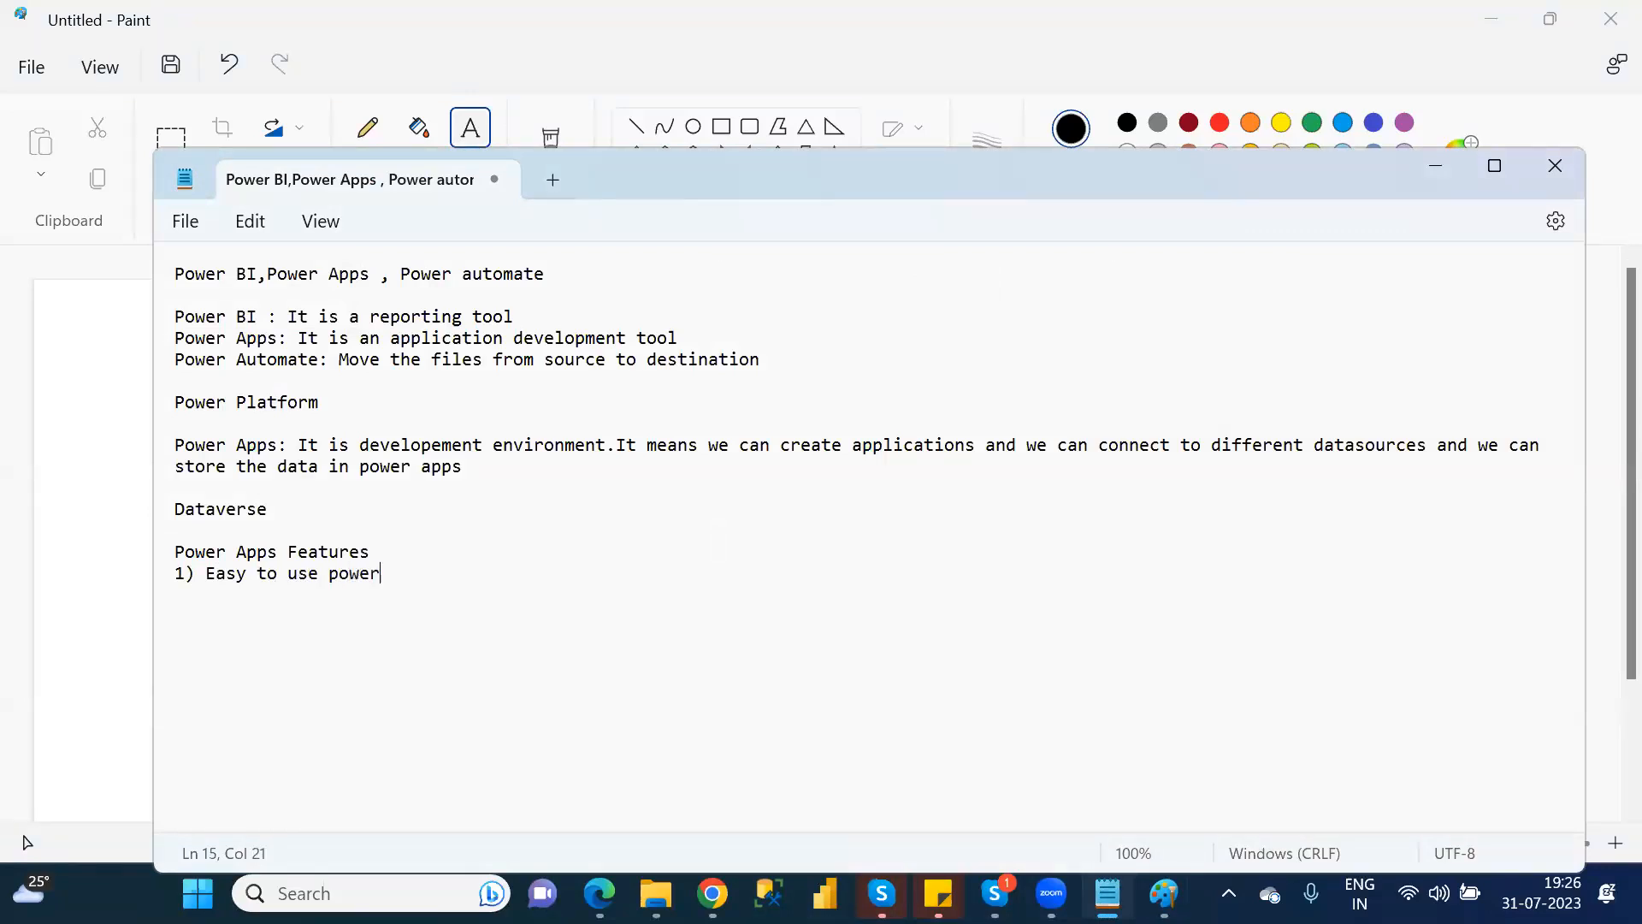
{"action": "type", "text": " apps application"}
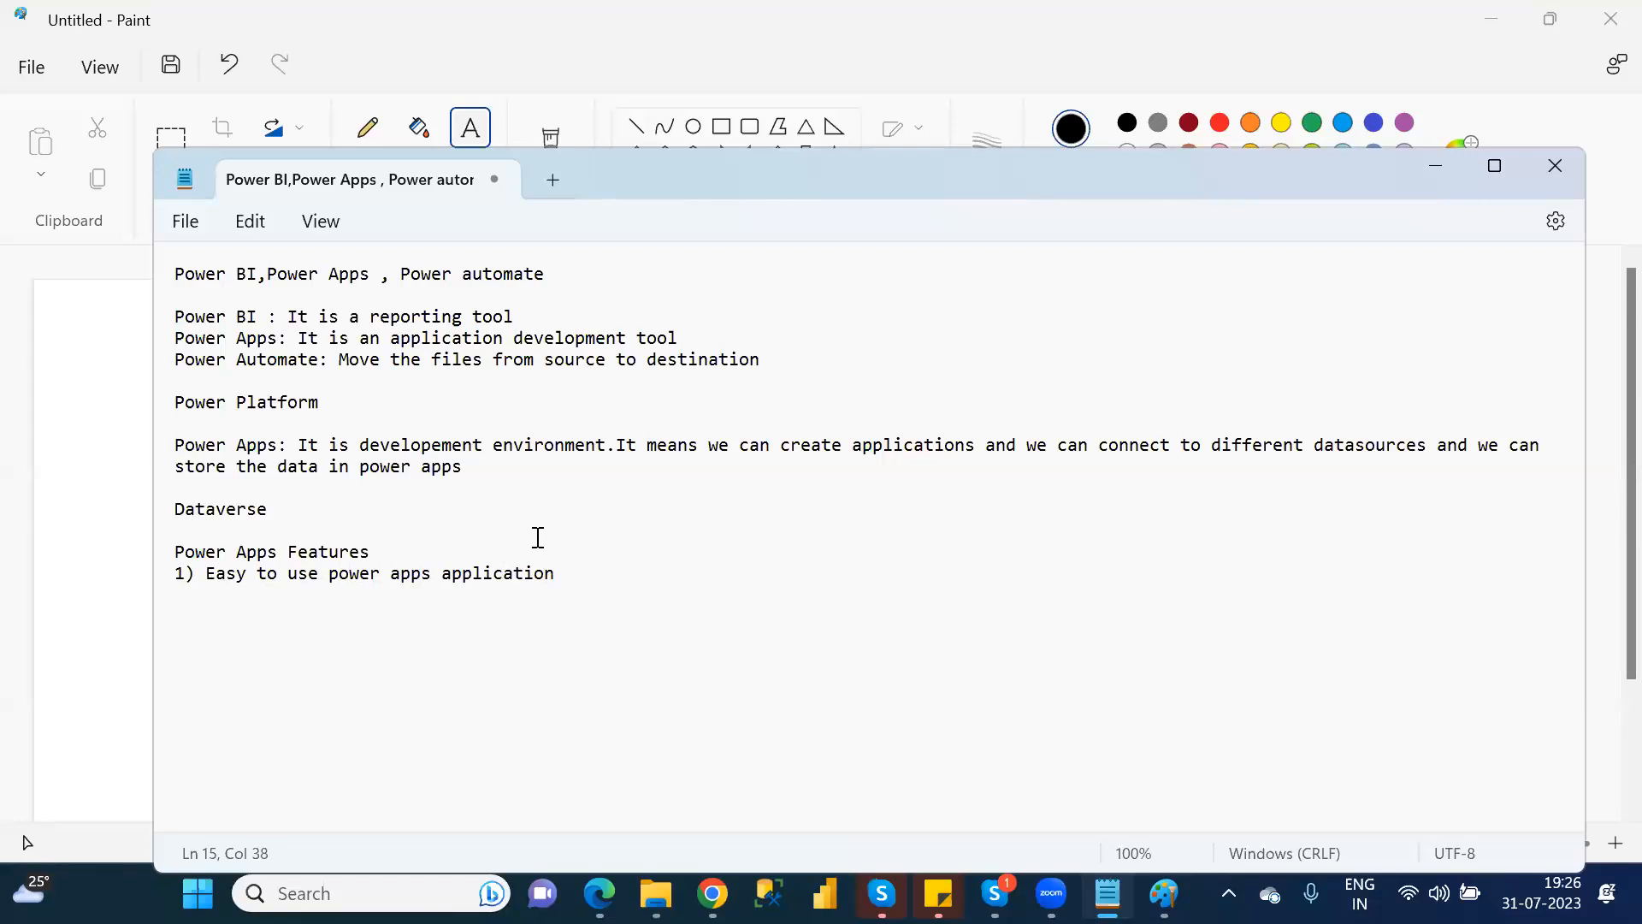
Begin the second feature item numbered '2)' on a new line.
{"action": "key", "text": "Return"}
{"action": "type", "text": "1"}
{"action": "type", "text": ")"}
{"action": "key", "text": "BackSpace"}
{"action": "key", "text": "BackSpace"}
{"action": "type", "text": "2)"}
Write item 2 as 'Run it every where in any of the devices like Mobile,Laptop,desktop,Mac,Ipad' and start '3)'.
{"action": "type", "text": "Run it every where"}
{"action": "key", "text": "Return"}
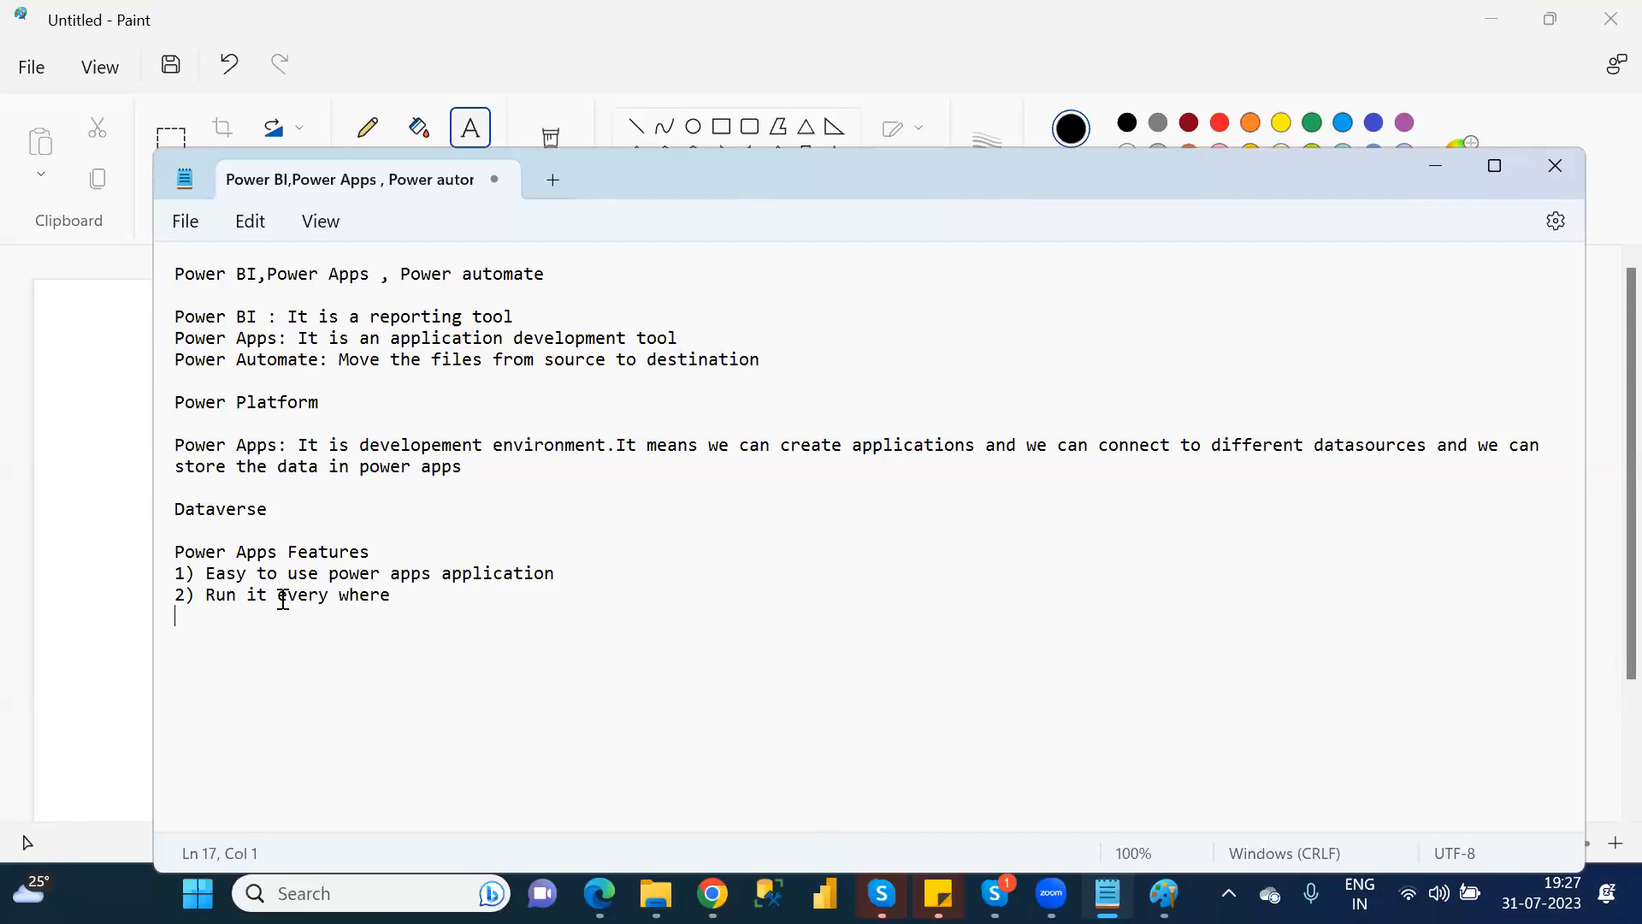
{"action": "key", "text": "BackSpace"}
{"action": "type", "text": "in any of the de"}
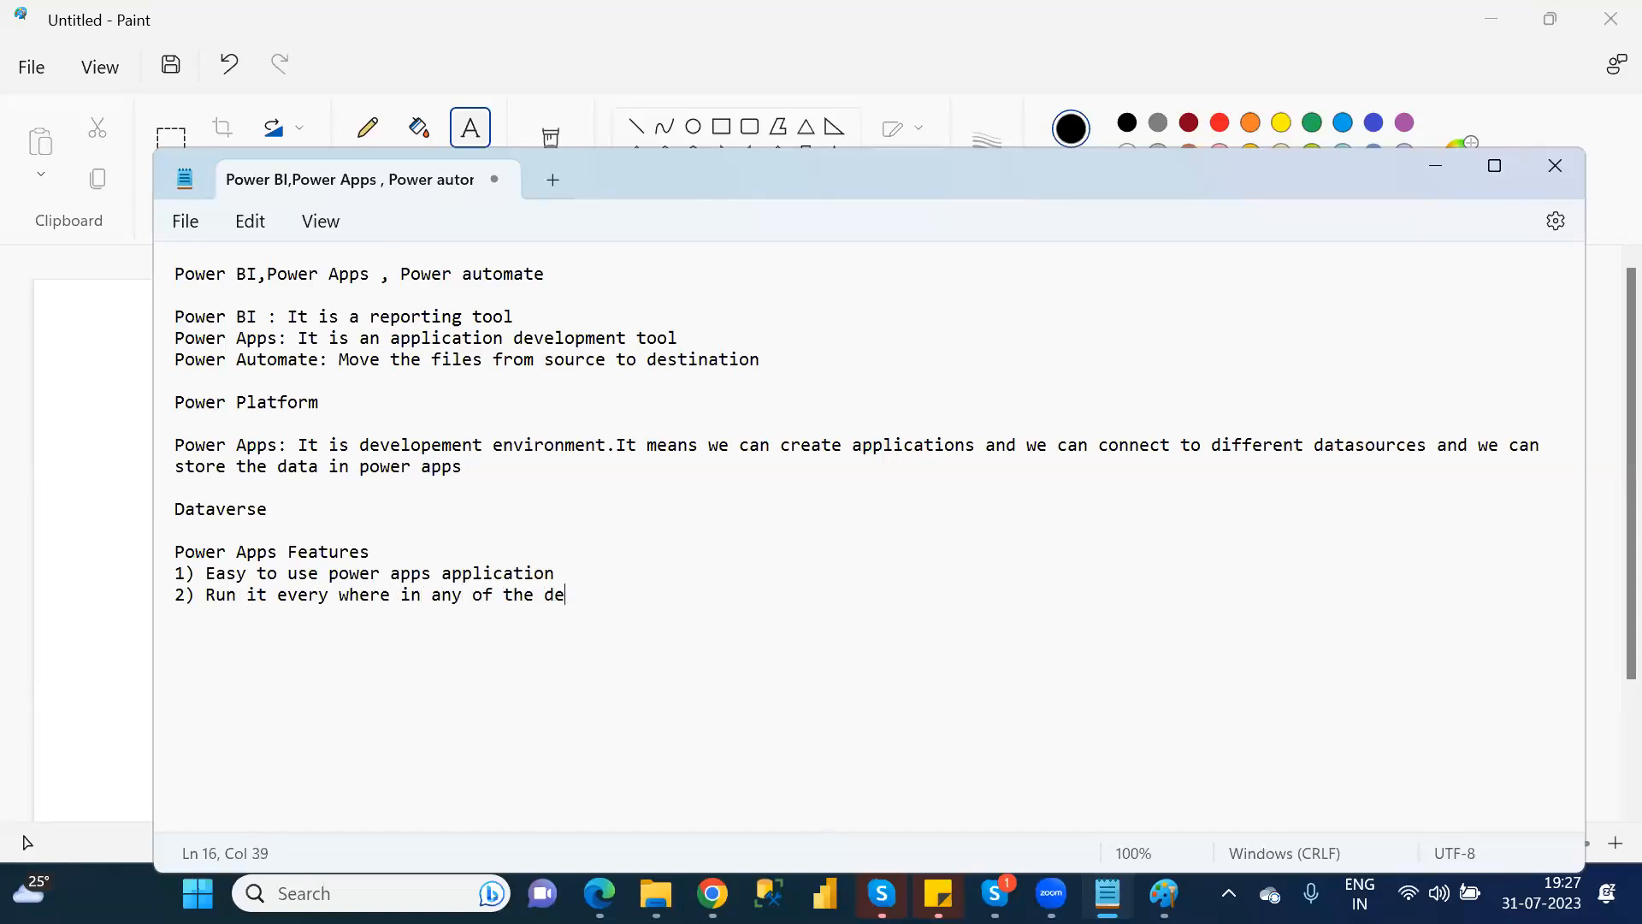
{"action": "type", "text": "vices like Mobi"}
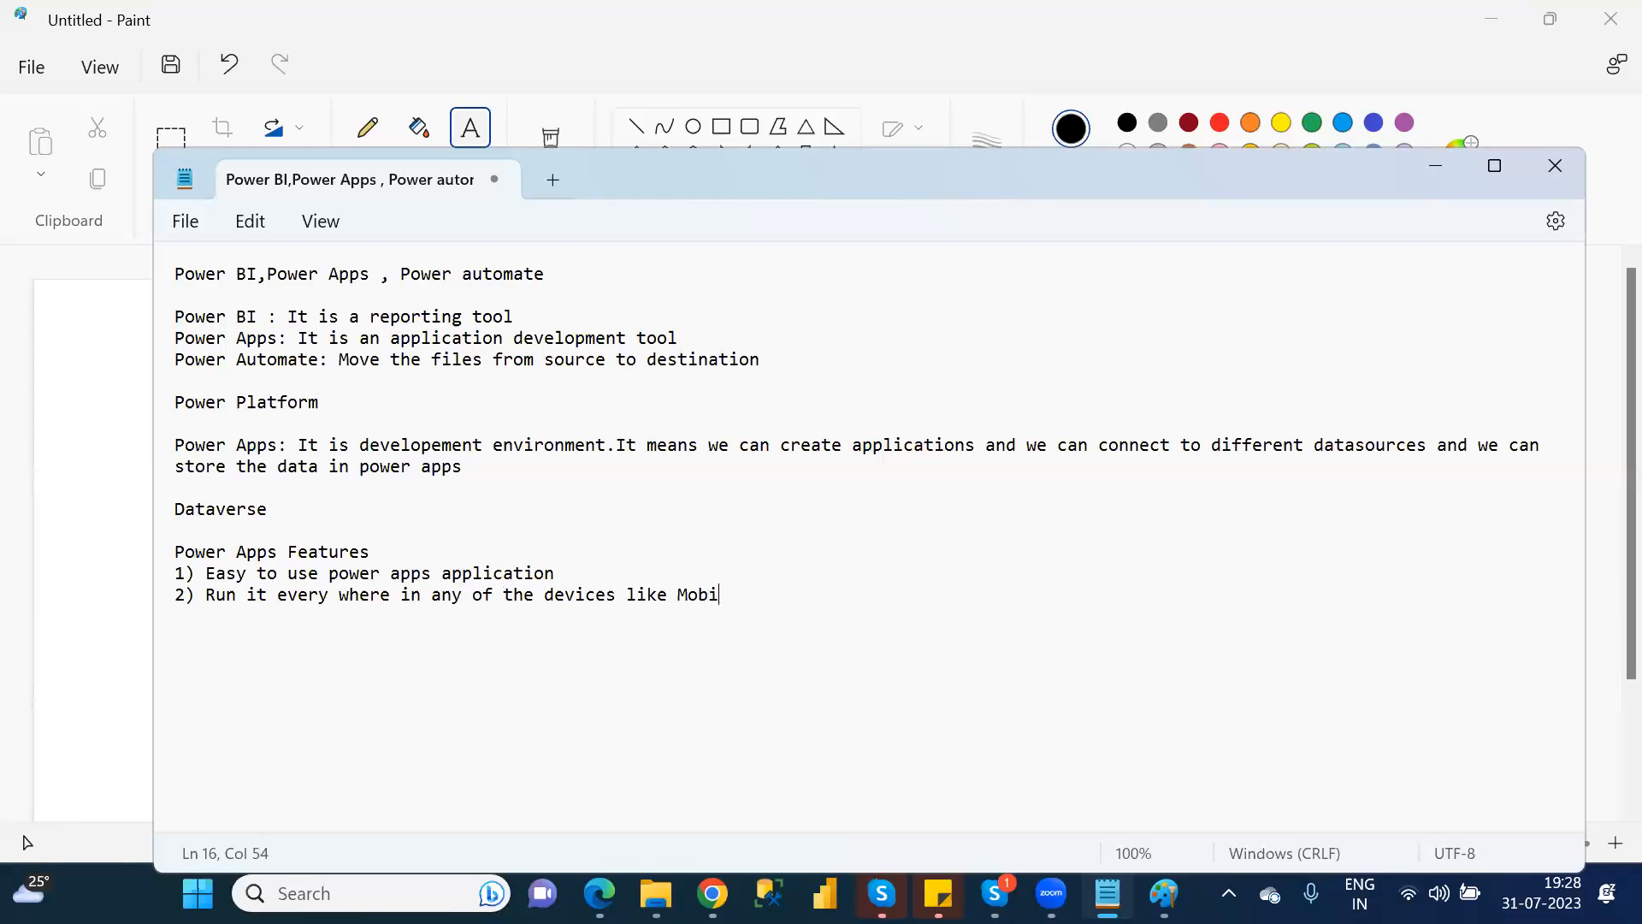
{"action": "type", "text": "le,Laptop,desktop,Mac"}
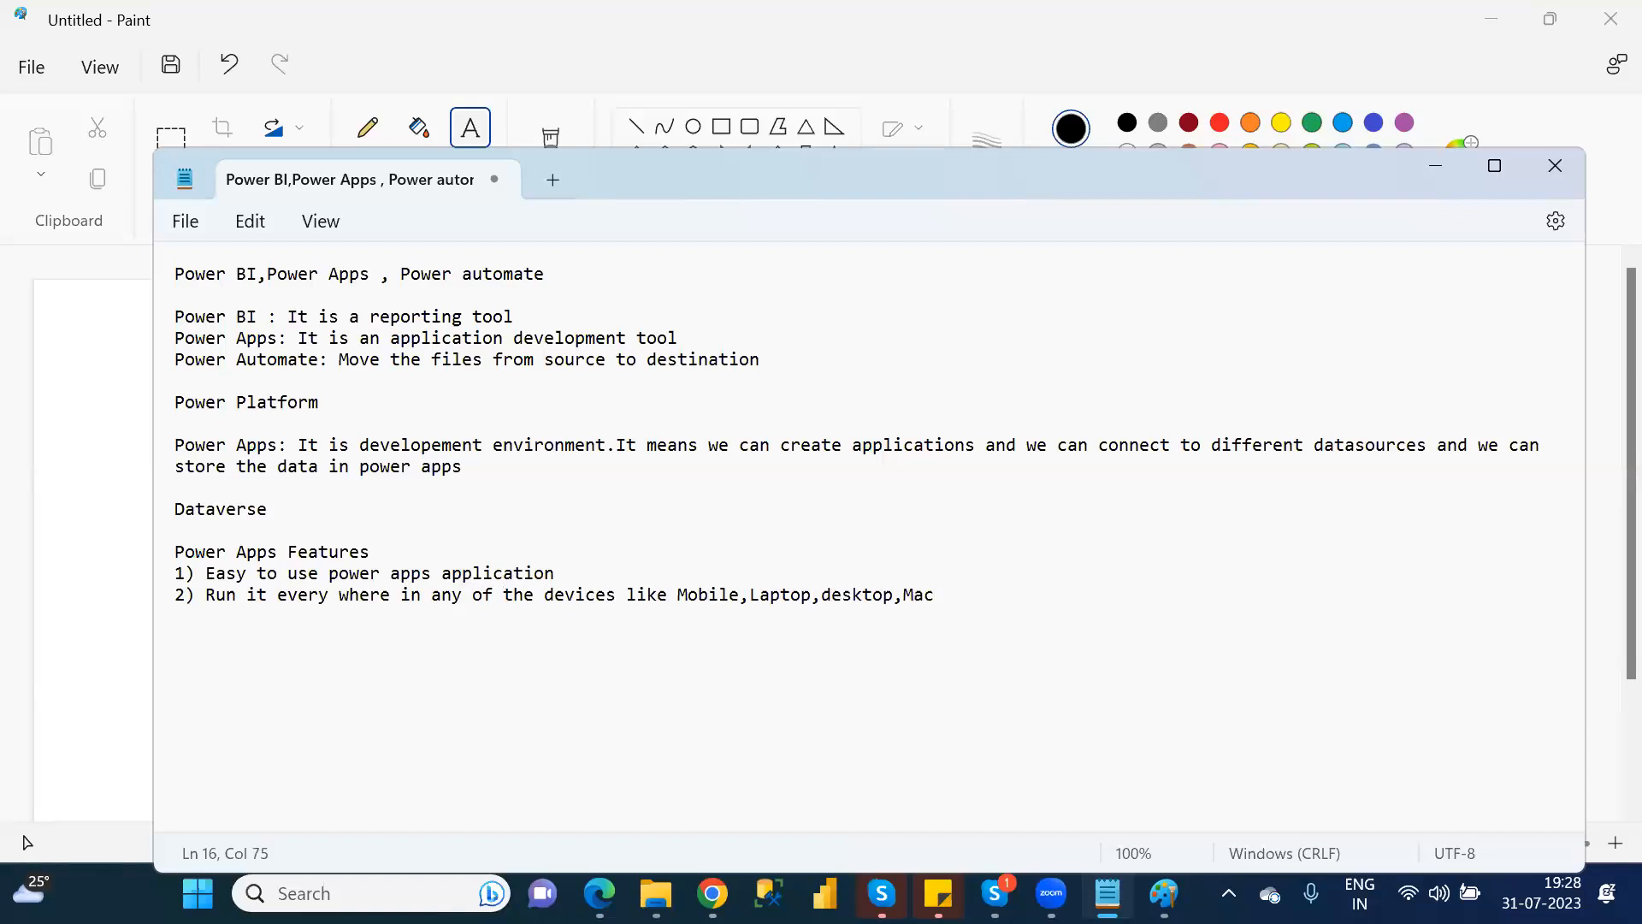
{"action": "type", "text": ","}
{"action": "type", "text": "Ipad"}
{"action": "key", "text": "Return"}
{"action": "type", "text": "3)"}
Make item 3 read 'Easily connecting with different datasources' and end it with a new line.
{"action": "type", "text": "Cone"}
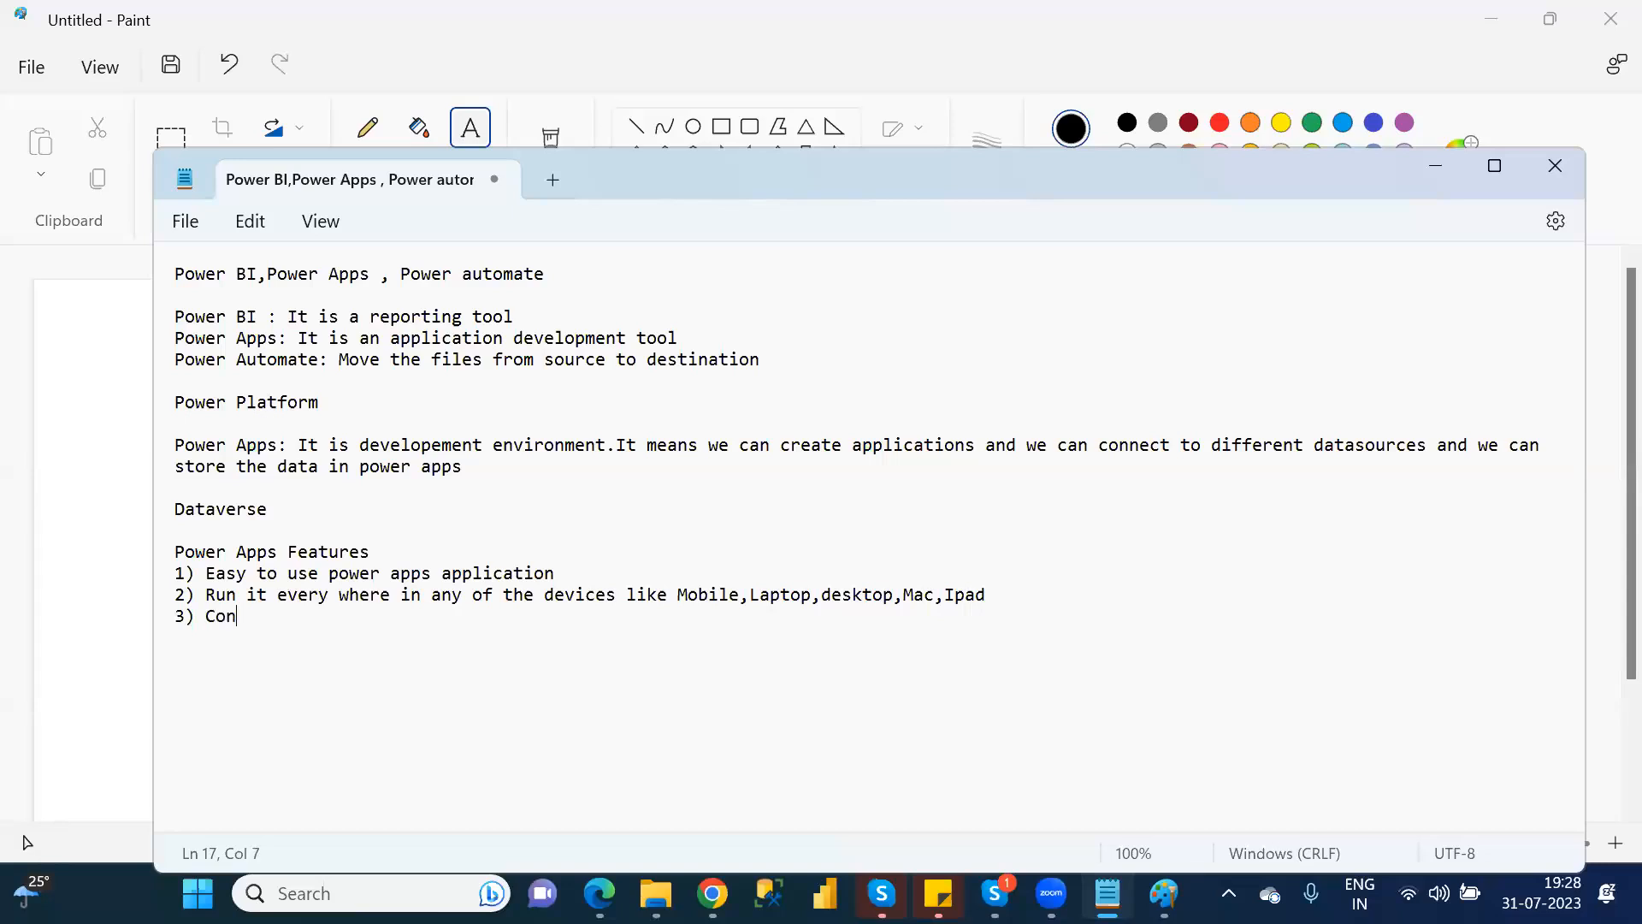
{"action": "key", "text": "BackSpace"}
{"action": "key", "text": "BackSpace"}
{"action": "key", "text": "BackSpace"}
{"action": "key", "text": "BackSpace"}
{"action": "type", "text": "Easily connecting"}
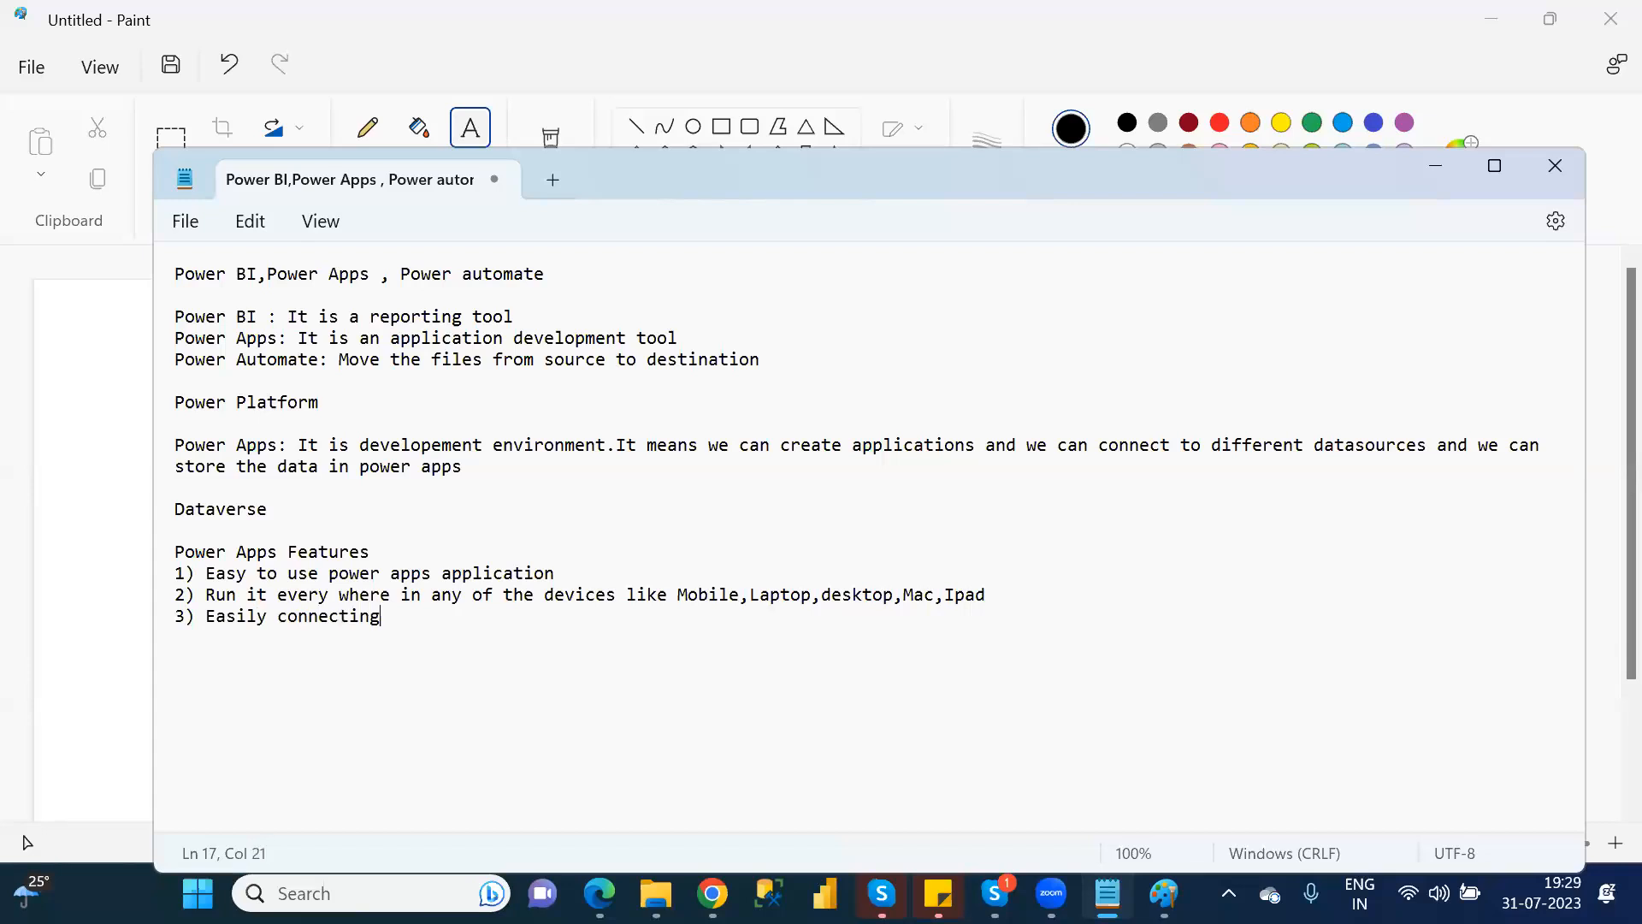
{"action": "type", "text": " with different datas"}
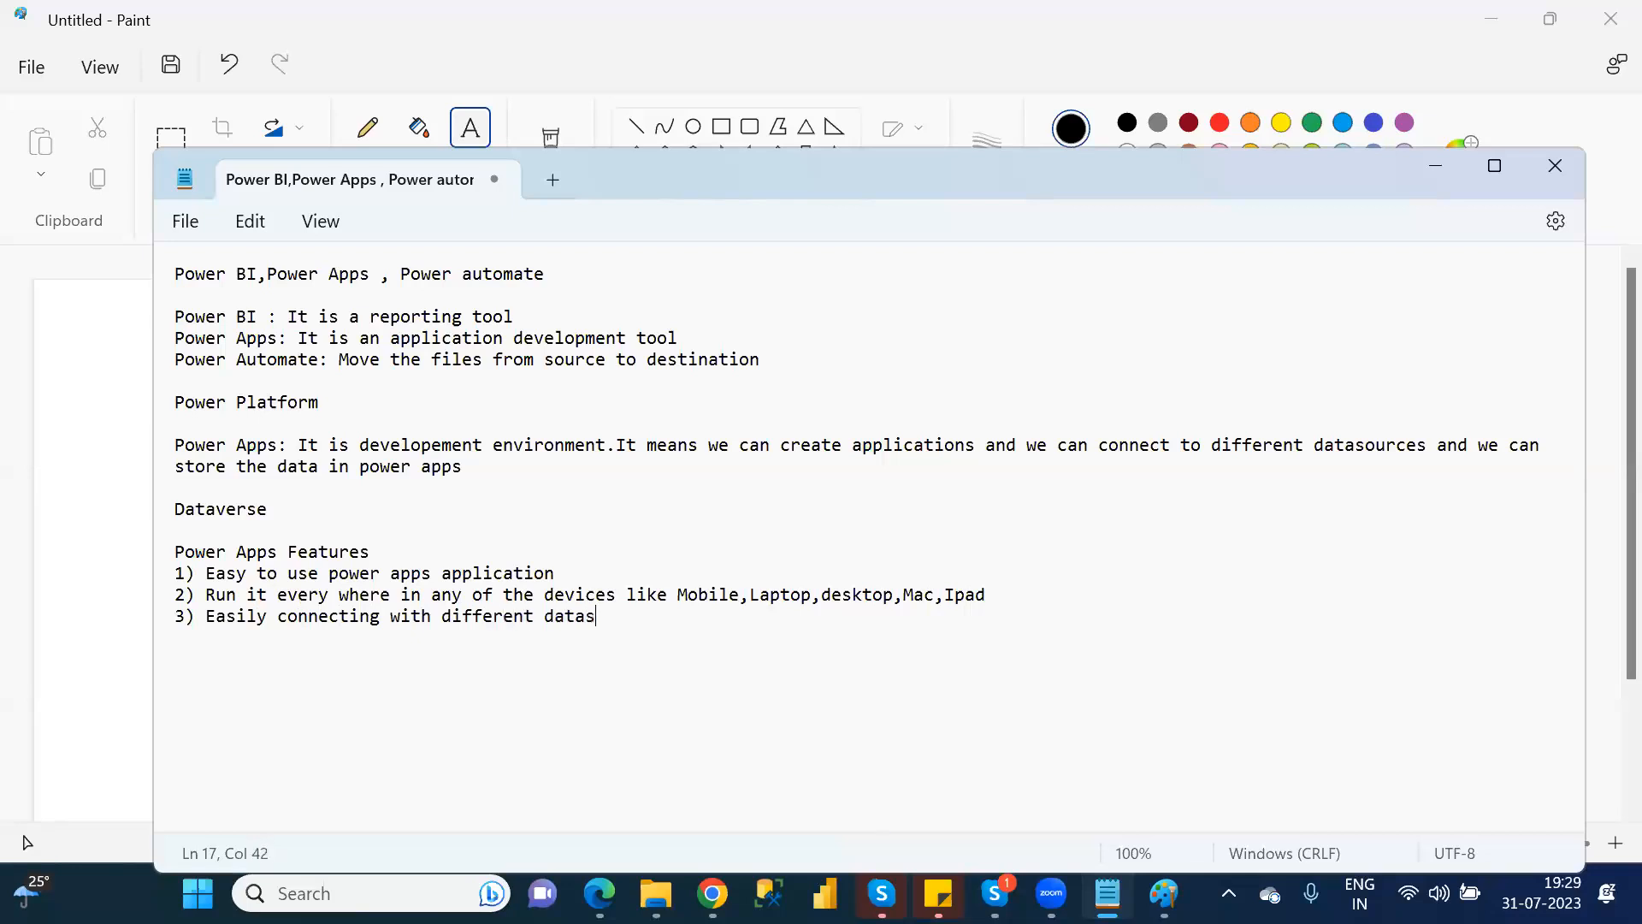
{"action": "type", "text": "ources"}
{"action": "key", "text": "Return"}
{"action": "key", "text": "Return"}
Add the line 'PowerApps is not a software' and start a new paragraph below it.
{"action": "type", "text": "Power"}
{"action": "key", "text": "BackSpace"}
{"action": "type", "text": "Apps "}
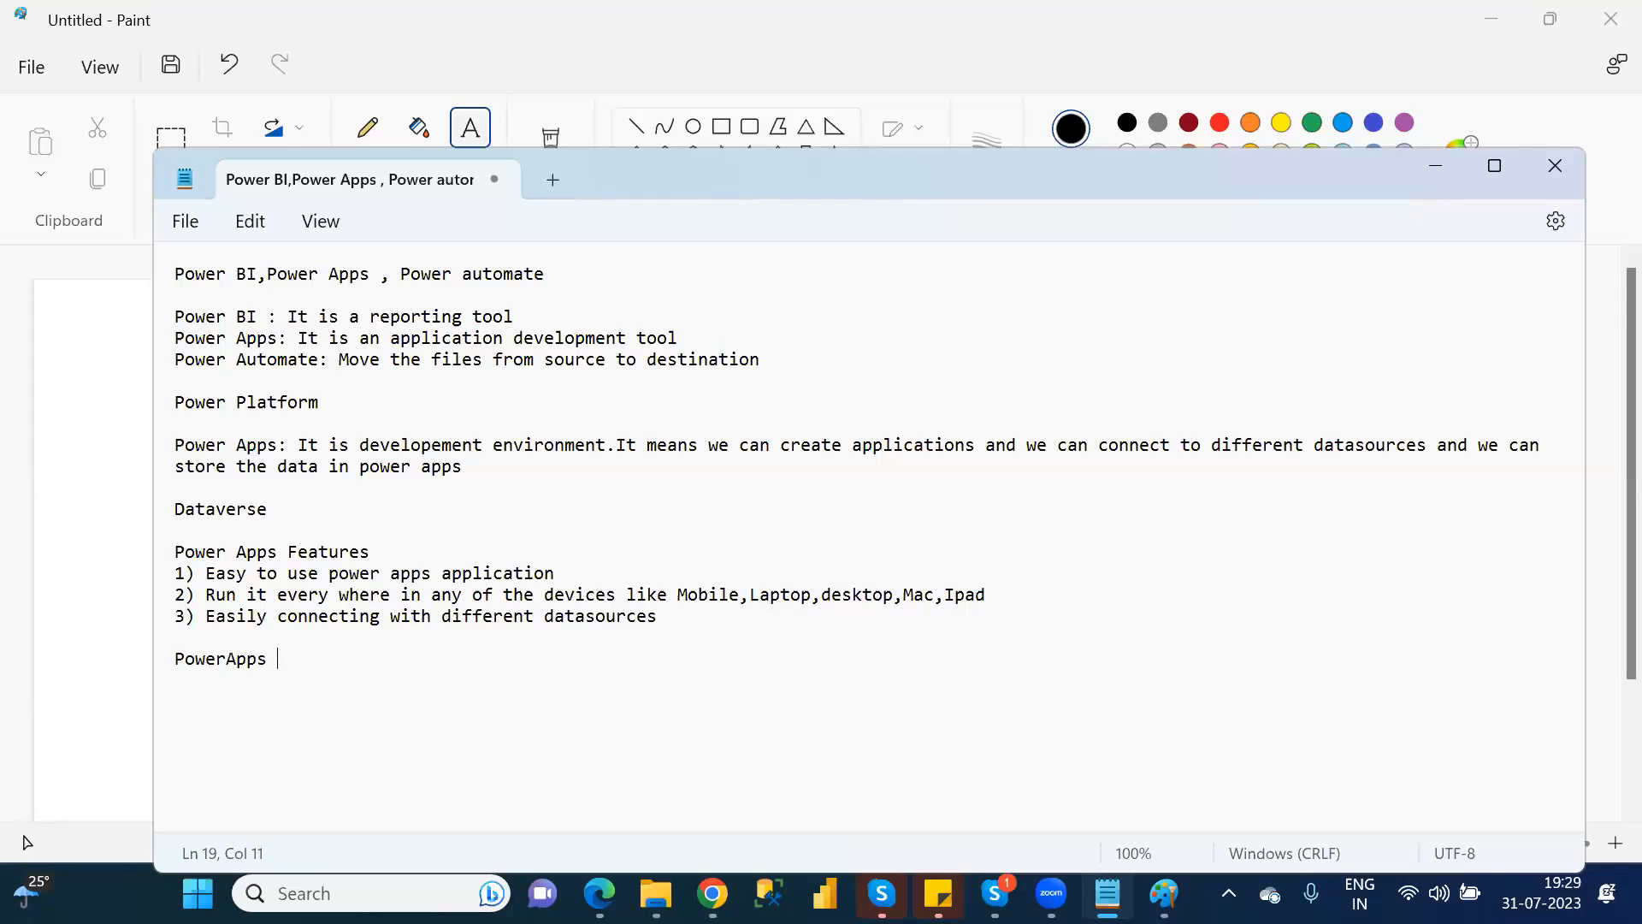
{"action": "type", "text": "is not a software"}
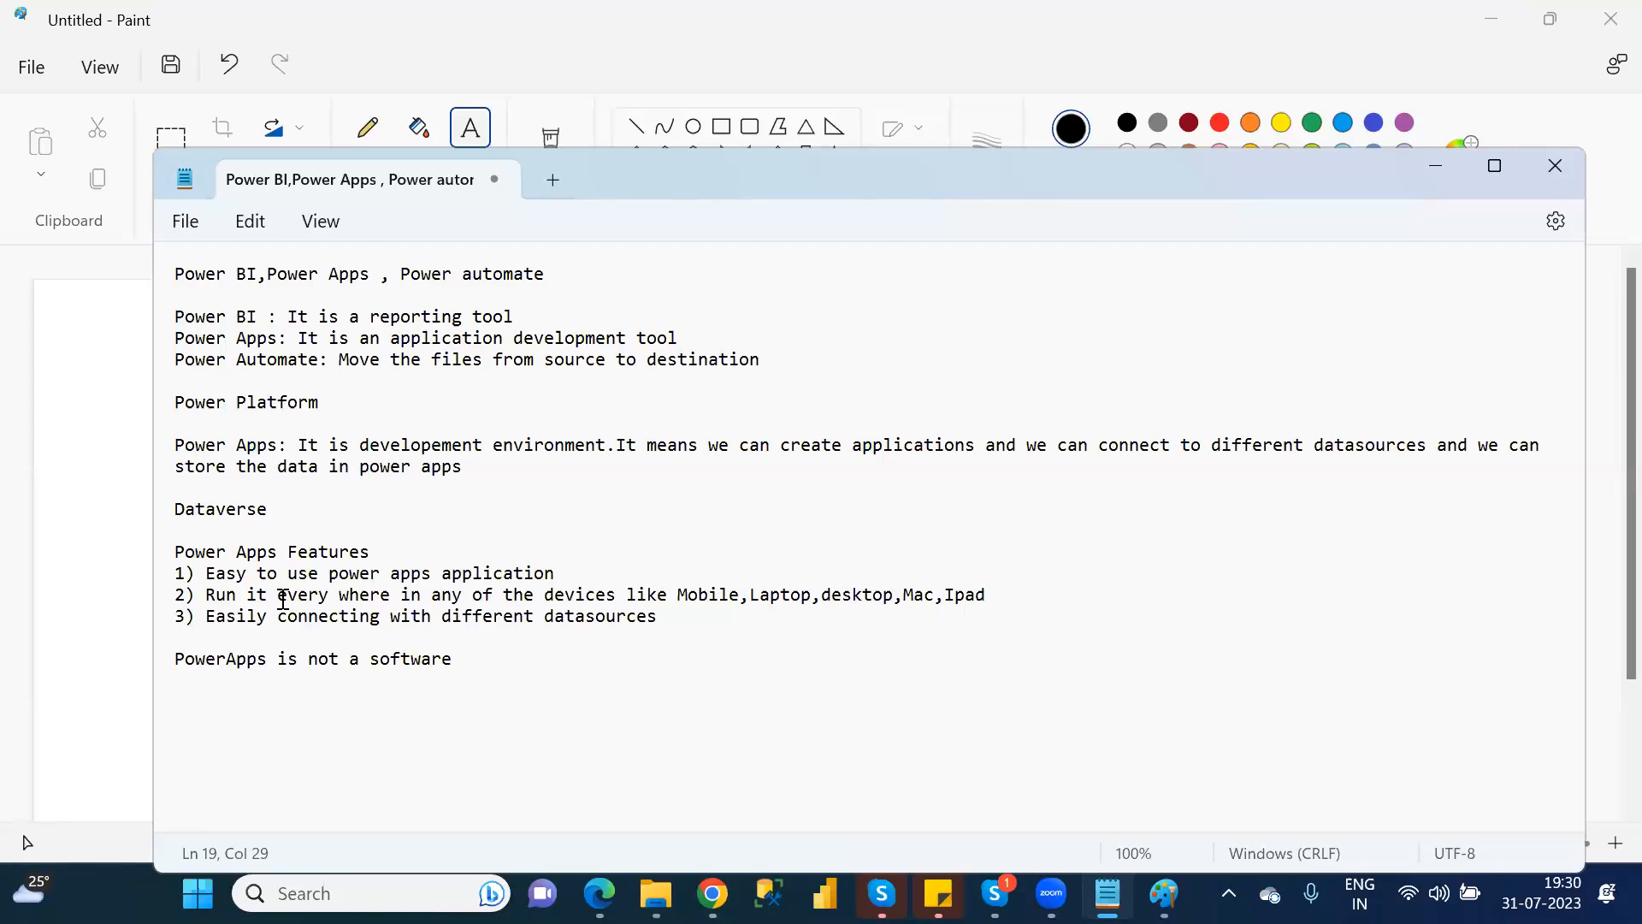
{"action": "key", "text": "Return"}
{"action": "key", "text": "Return"}
Type the heading 'Power apps license' with items '1) Per user' and '2) Per app'.
{"action": "type", "text": "Power apps license"}
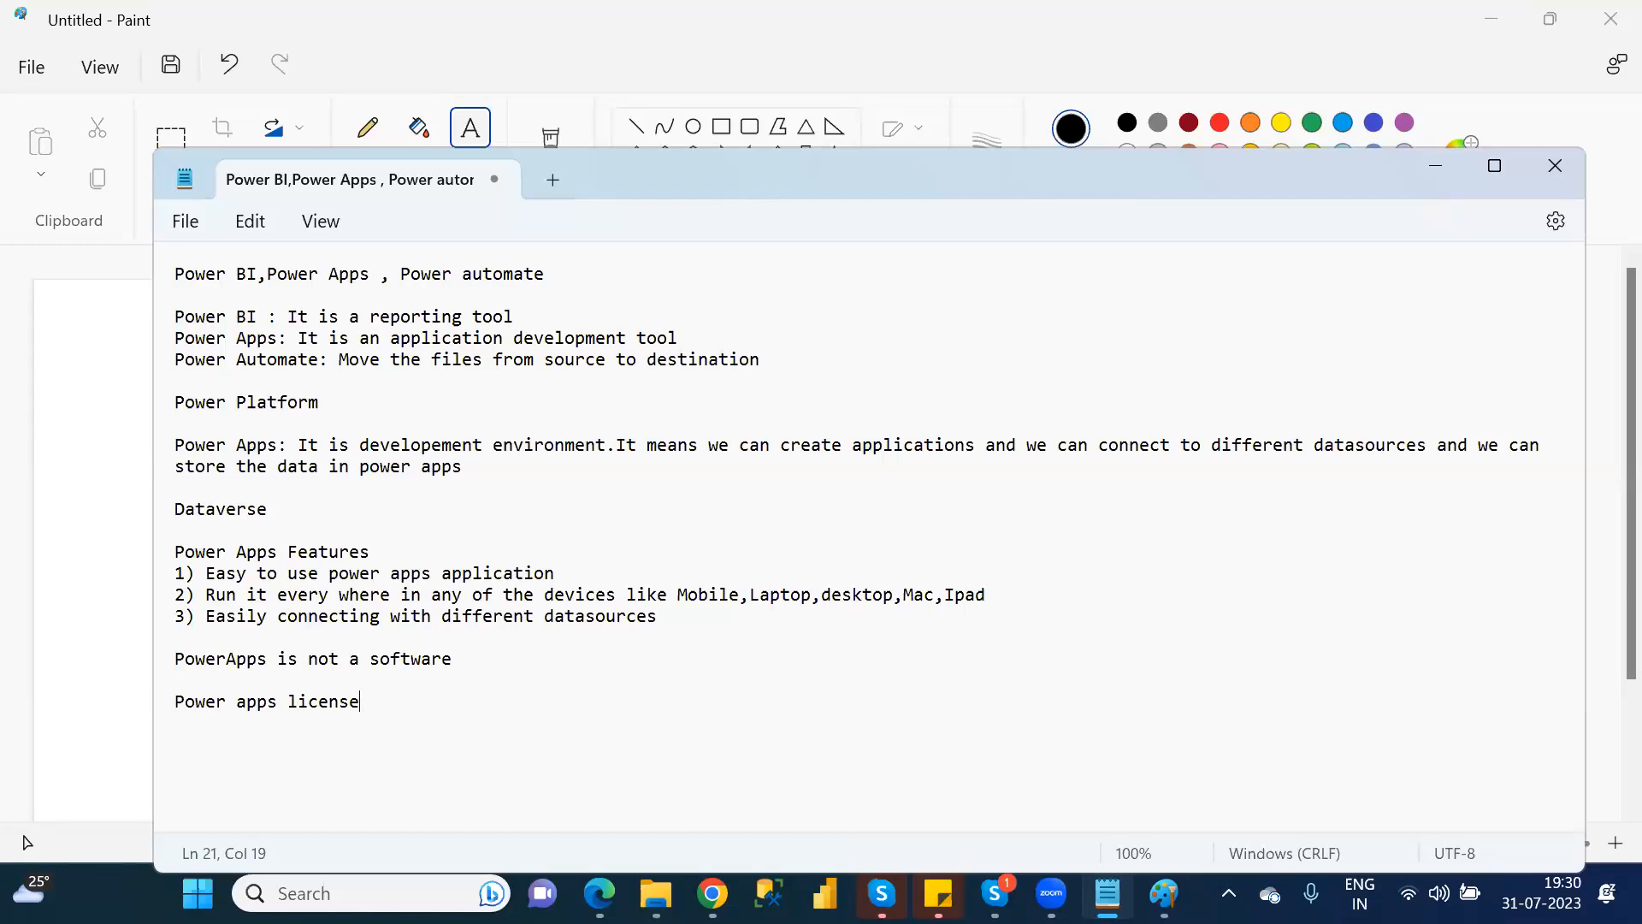
{"action": "key", "text": "Return"}
{"action": "type", "text": "1) Per user"}
{"action": "key", "text": "Return"}
{"action": "type", "text": "2) Per"}
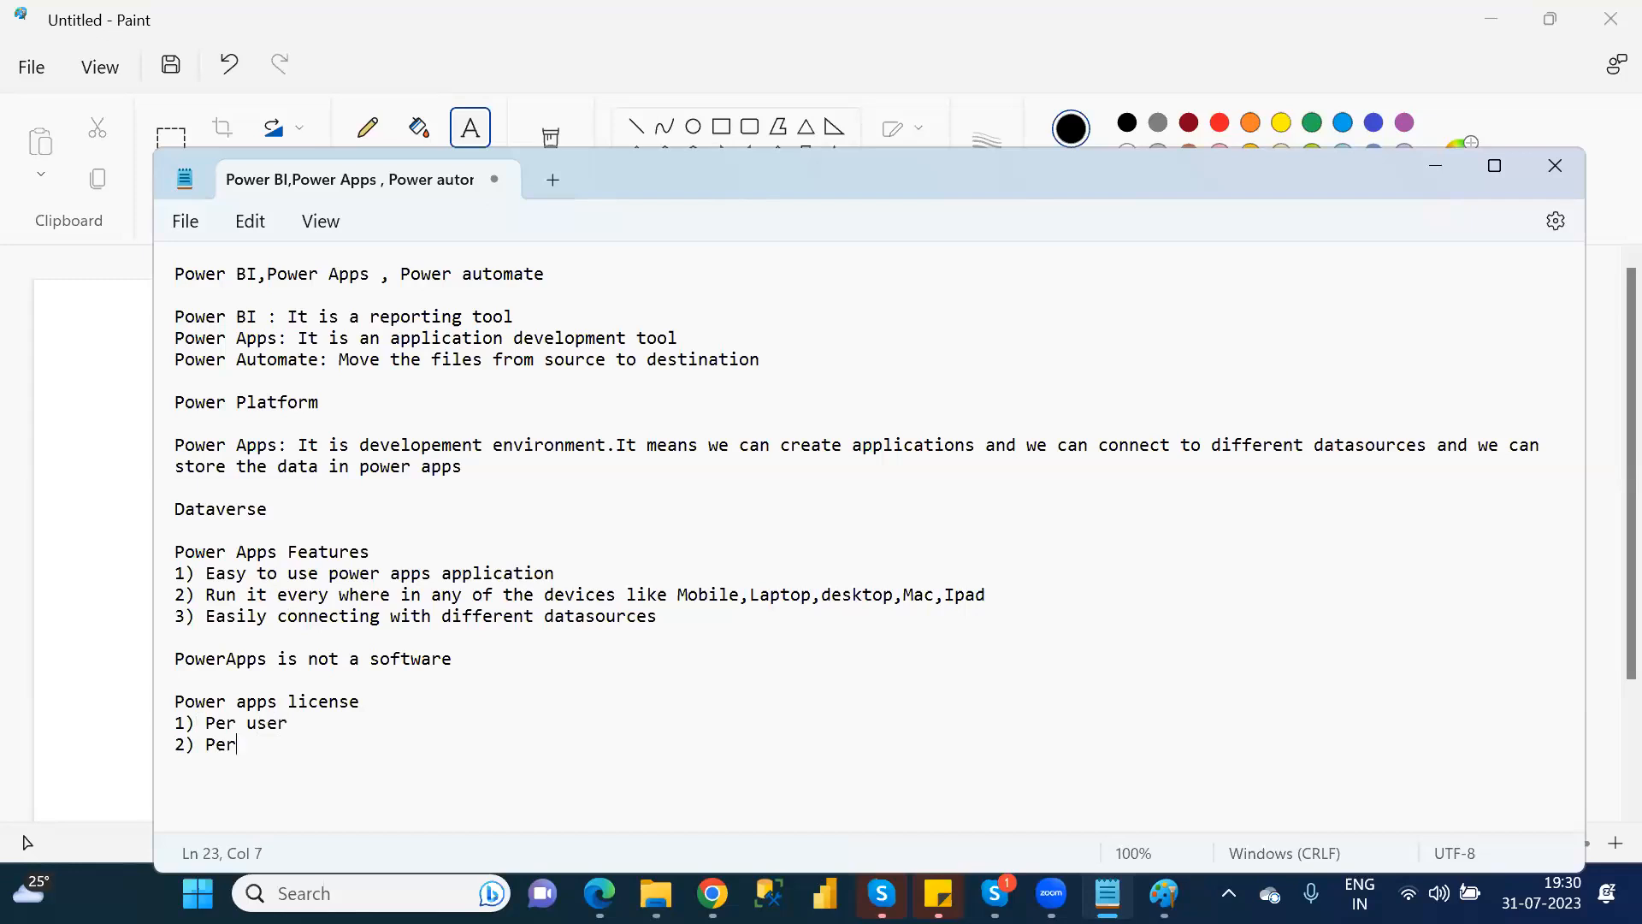
{"action": "type", "text": " app"}
Add '3) Free user' to the license list, then switch to the Chrome search results.
{"action": "left_click", "coordinate": [236, 767]}
{"action": "key", "text": "End"}
{"action": "type", "text": "3) Free"}
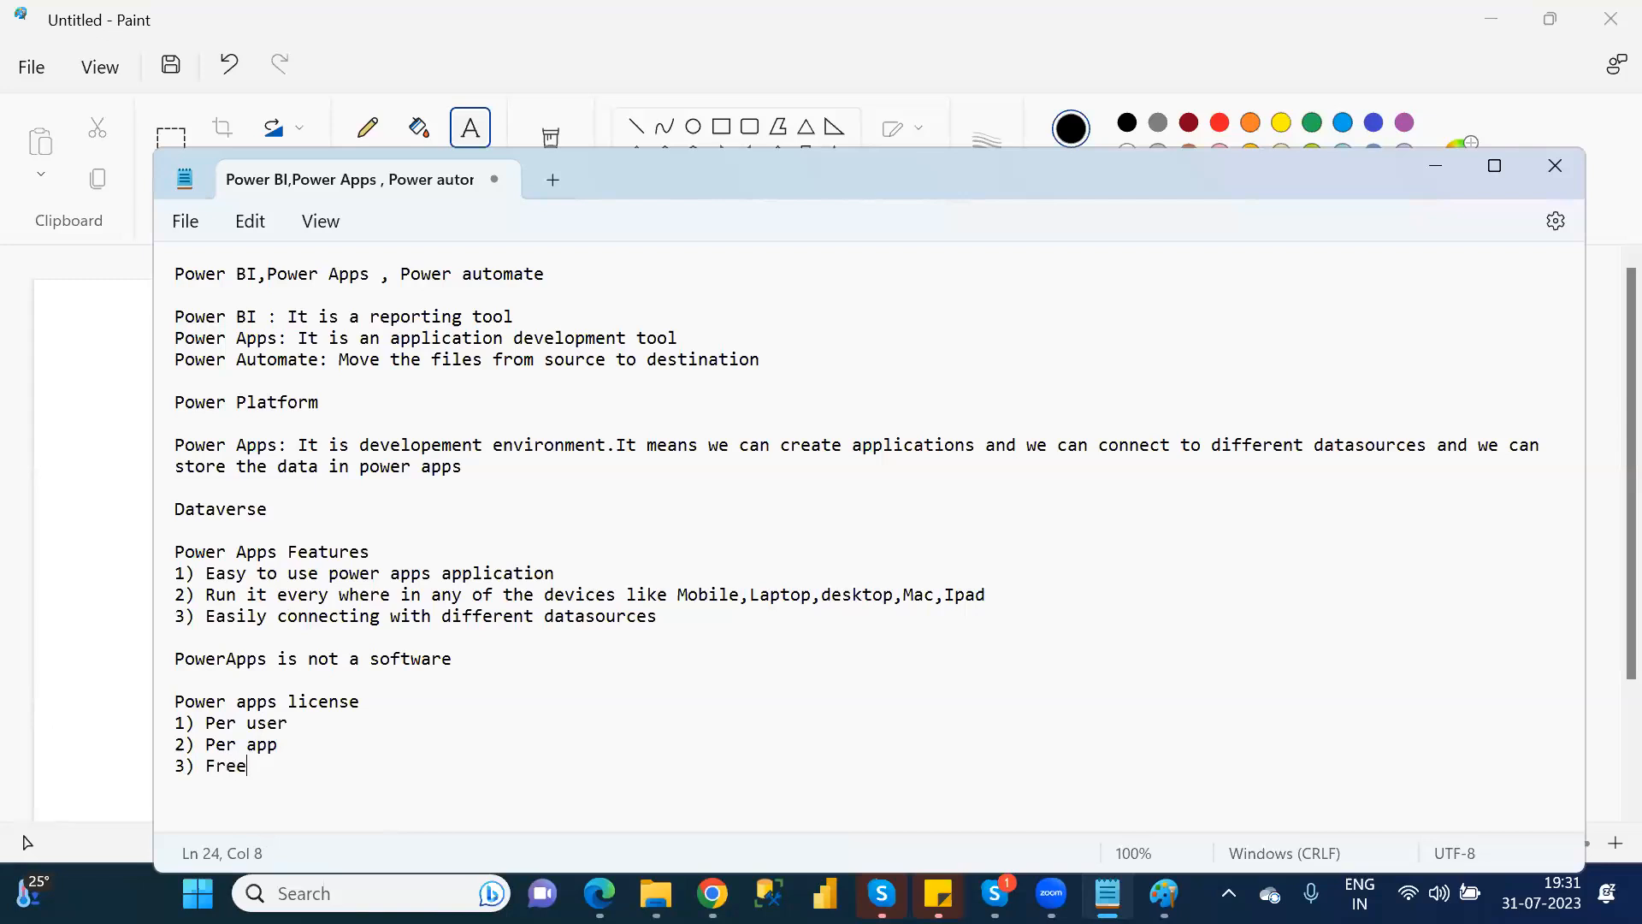
{"action": "type", "text": " user"}
{"action": "key", "text": "Return"}
{"action": "key", "text": "Return"}
{"action": "key", "text": "Return"}
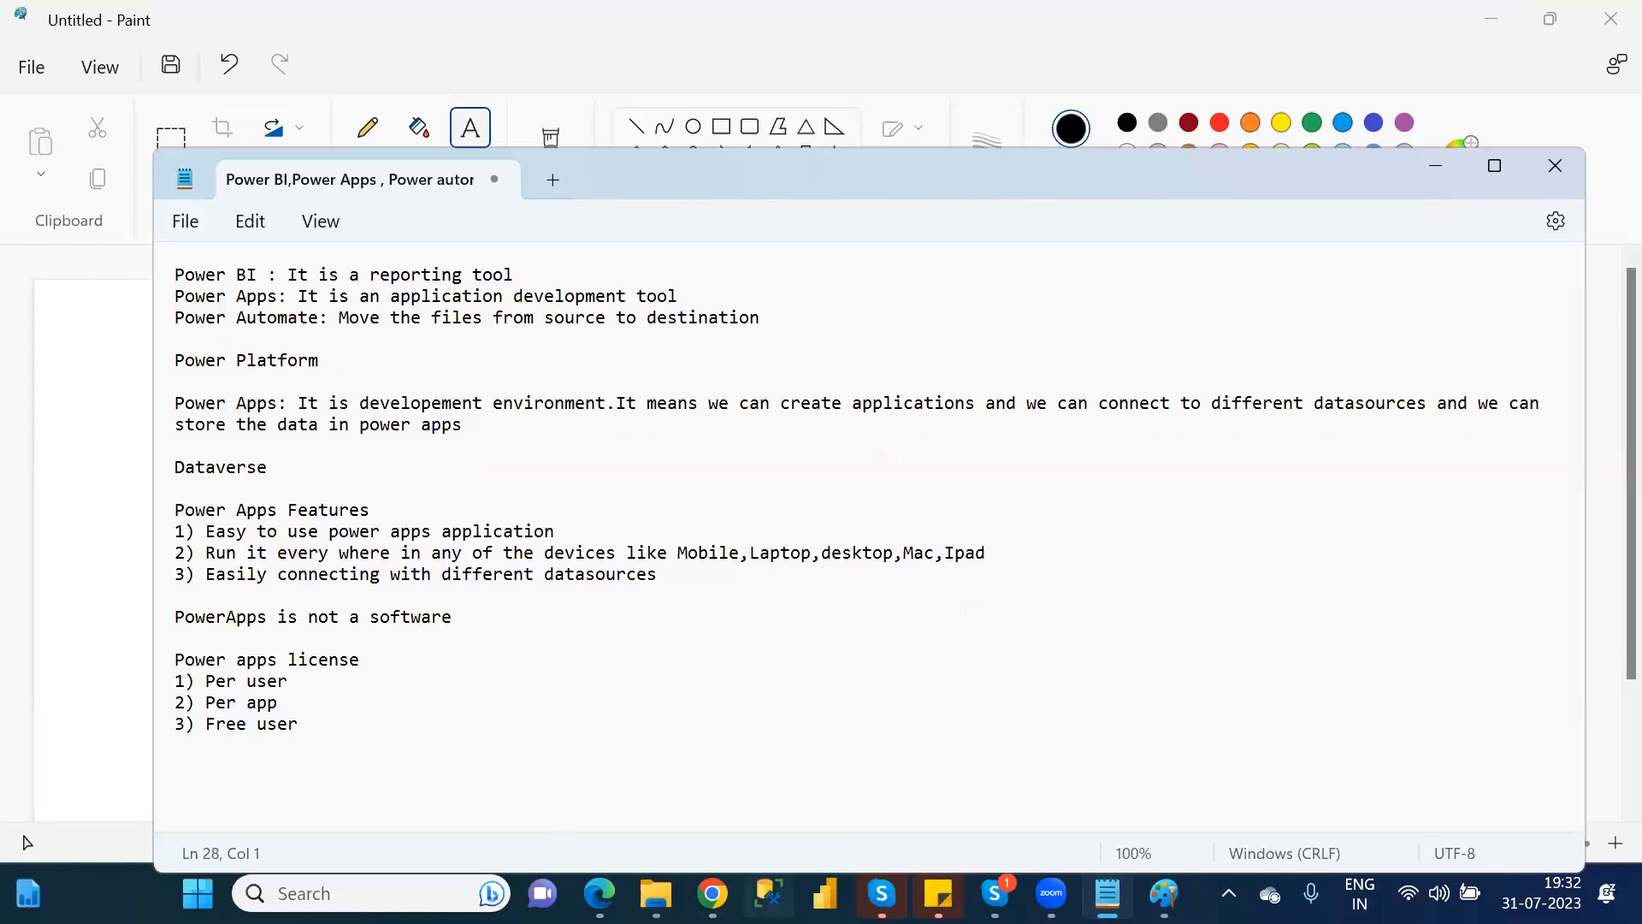
{"action": "left_click", "coordinate": [712, 894]}
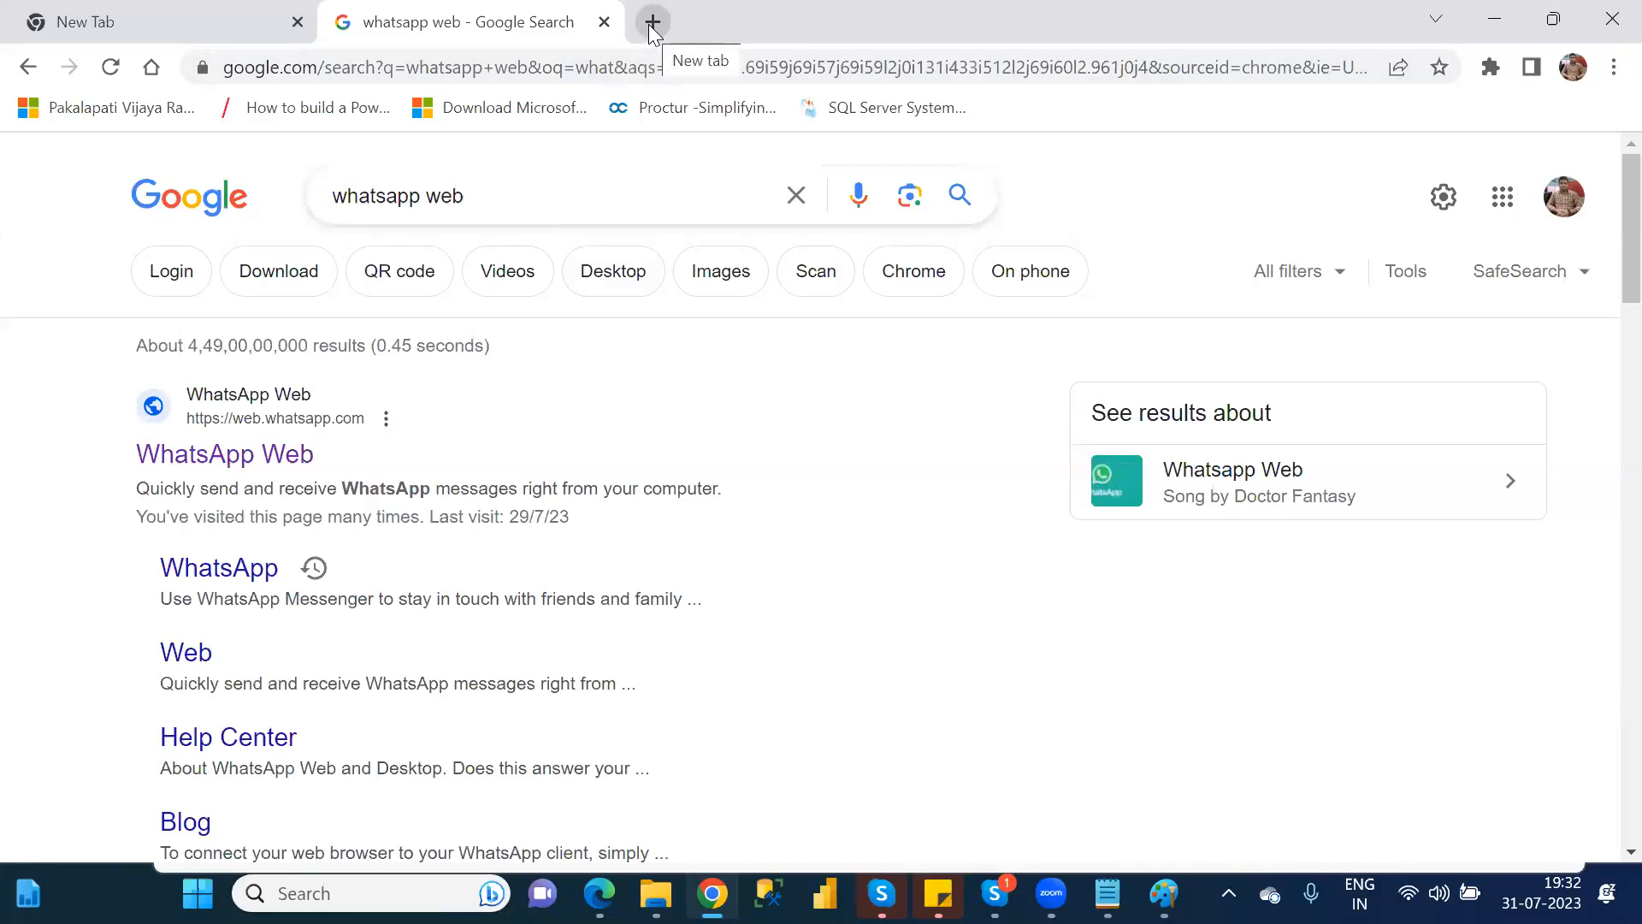
Load microsoft.powerapps.com in a new Chrome tab, which fails with a DNS error.
{"action": "left_click", "coordinate": [651, 22]}
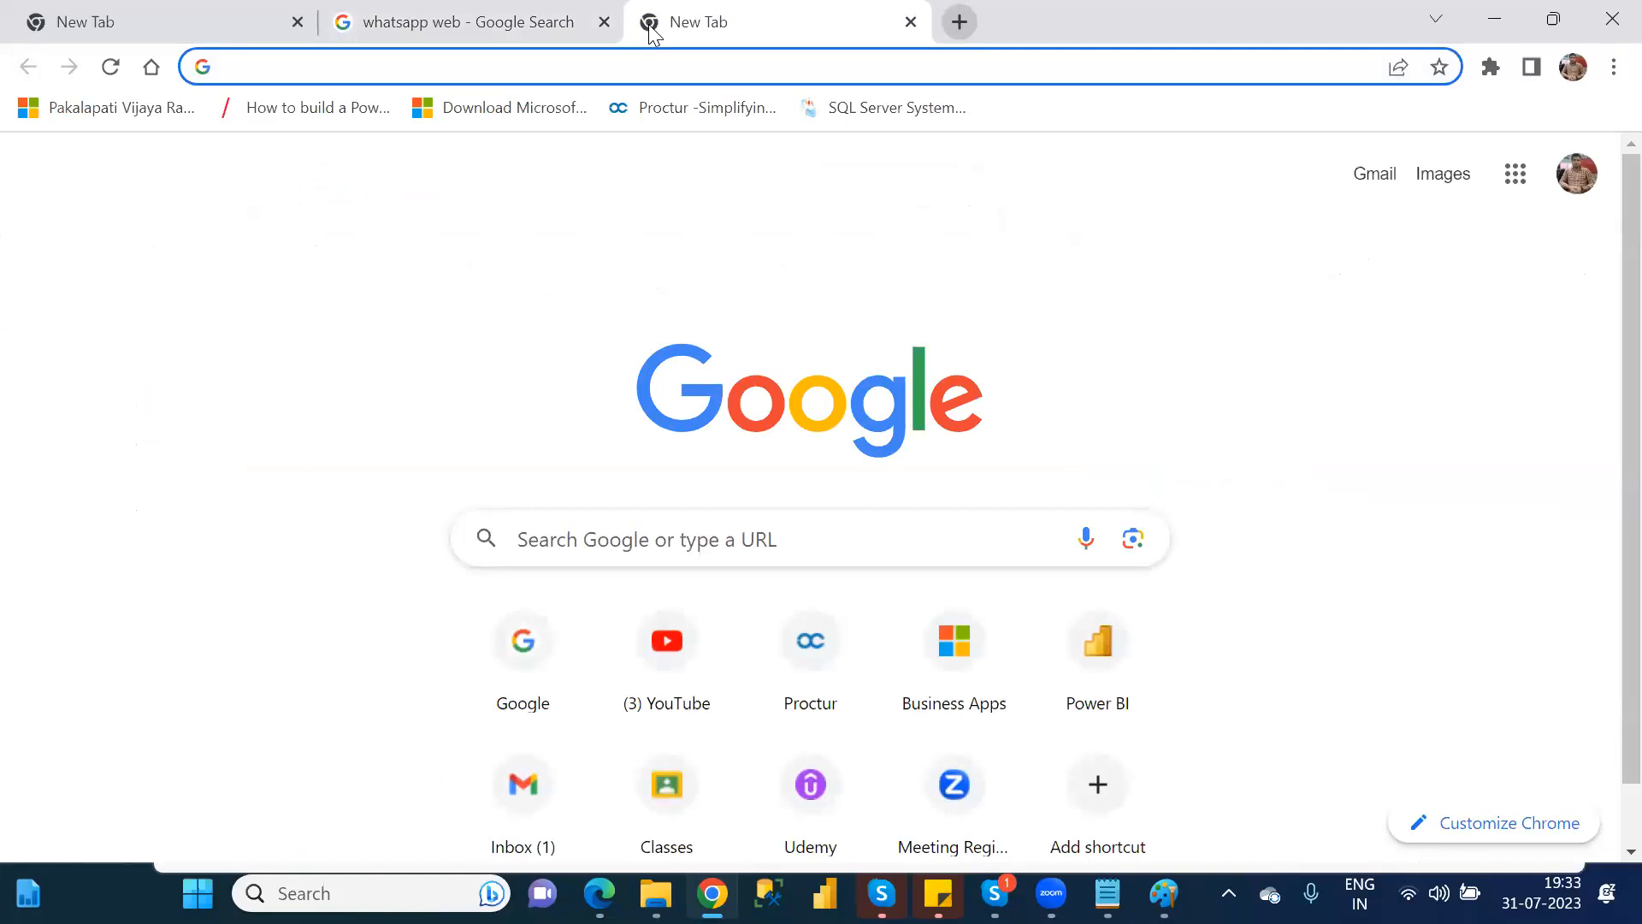
{"action": "type", "text": "mic"}
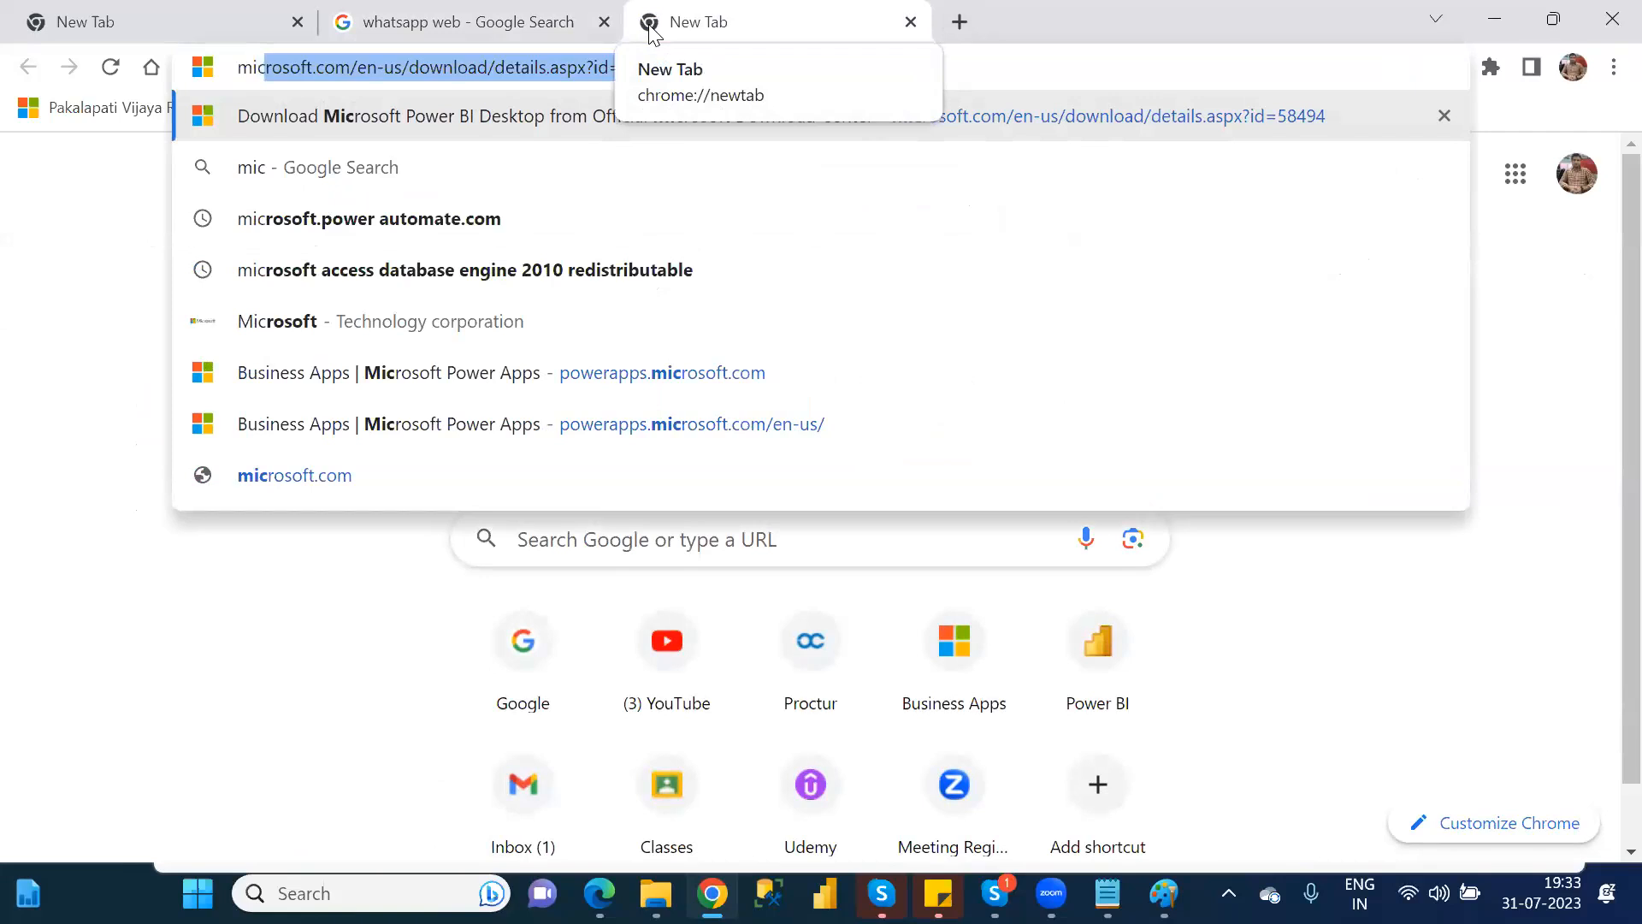
{"action": "type", "text": "roso"}
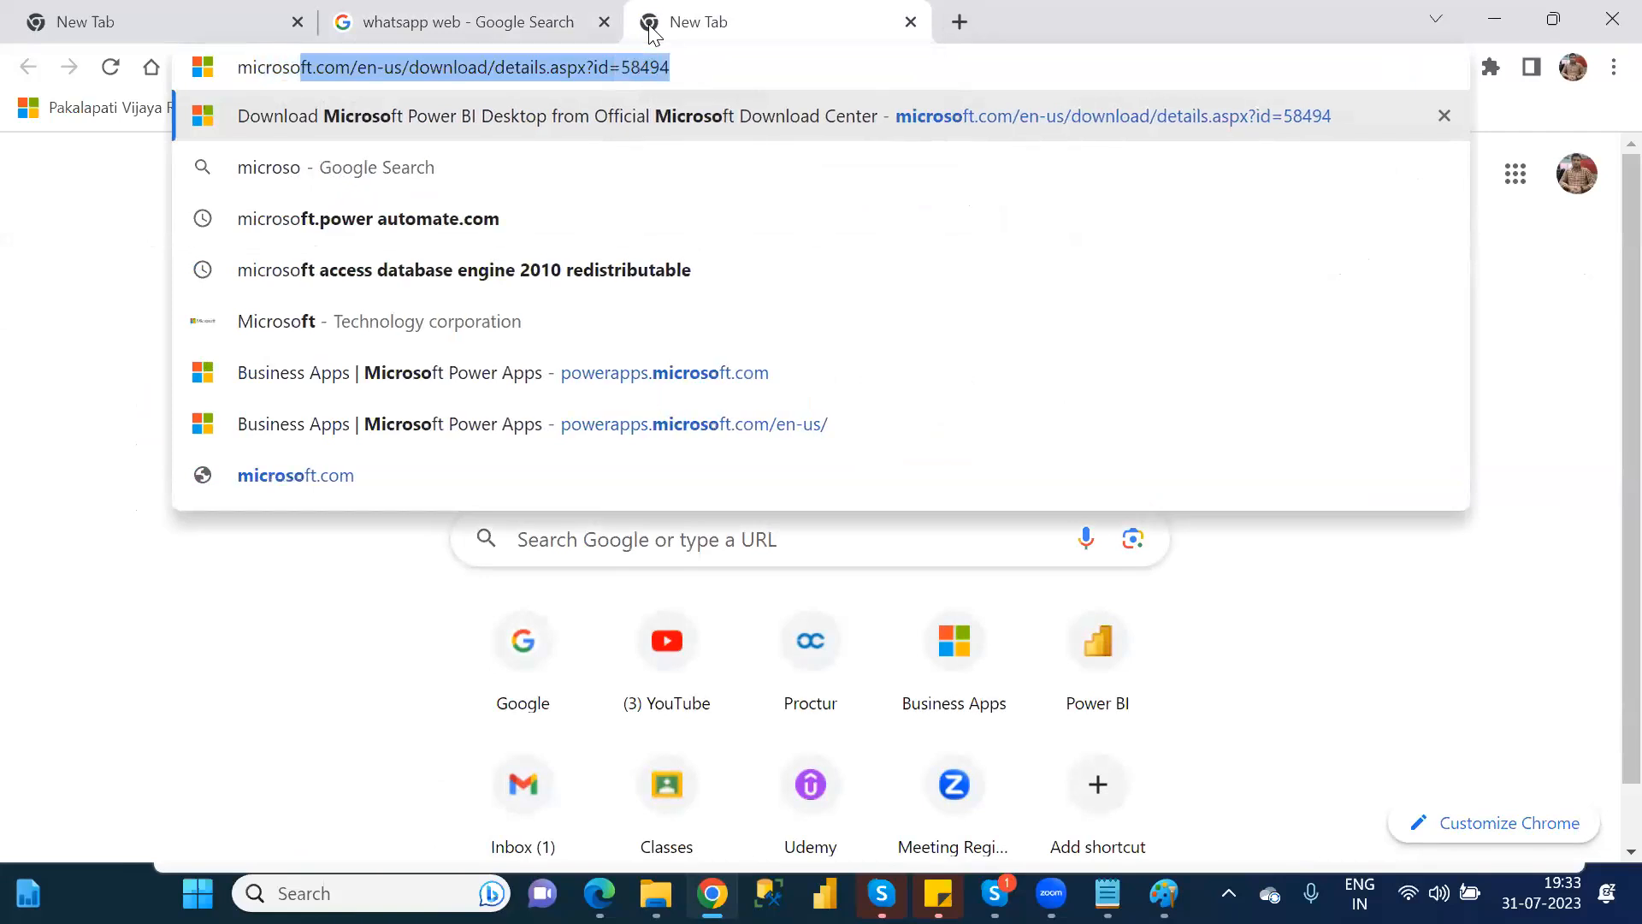
{"action": "type", "text": "ft.p"}
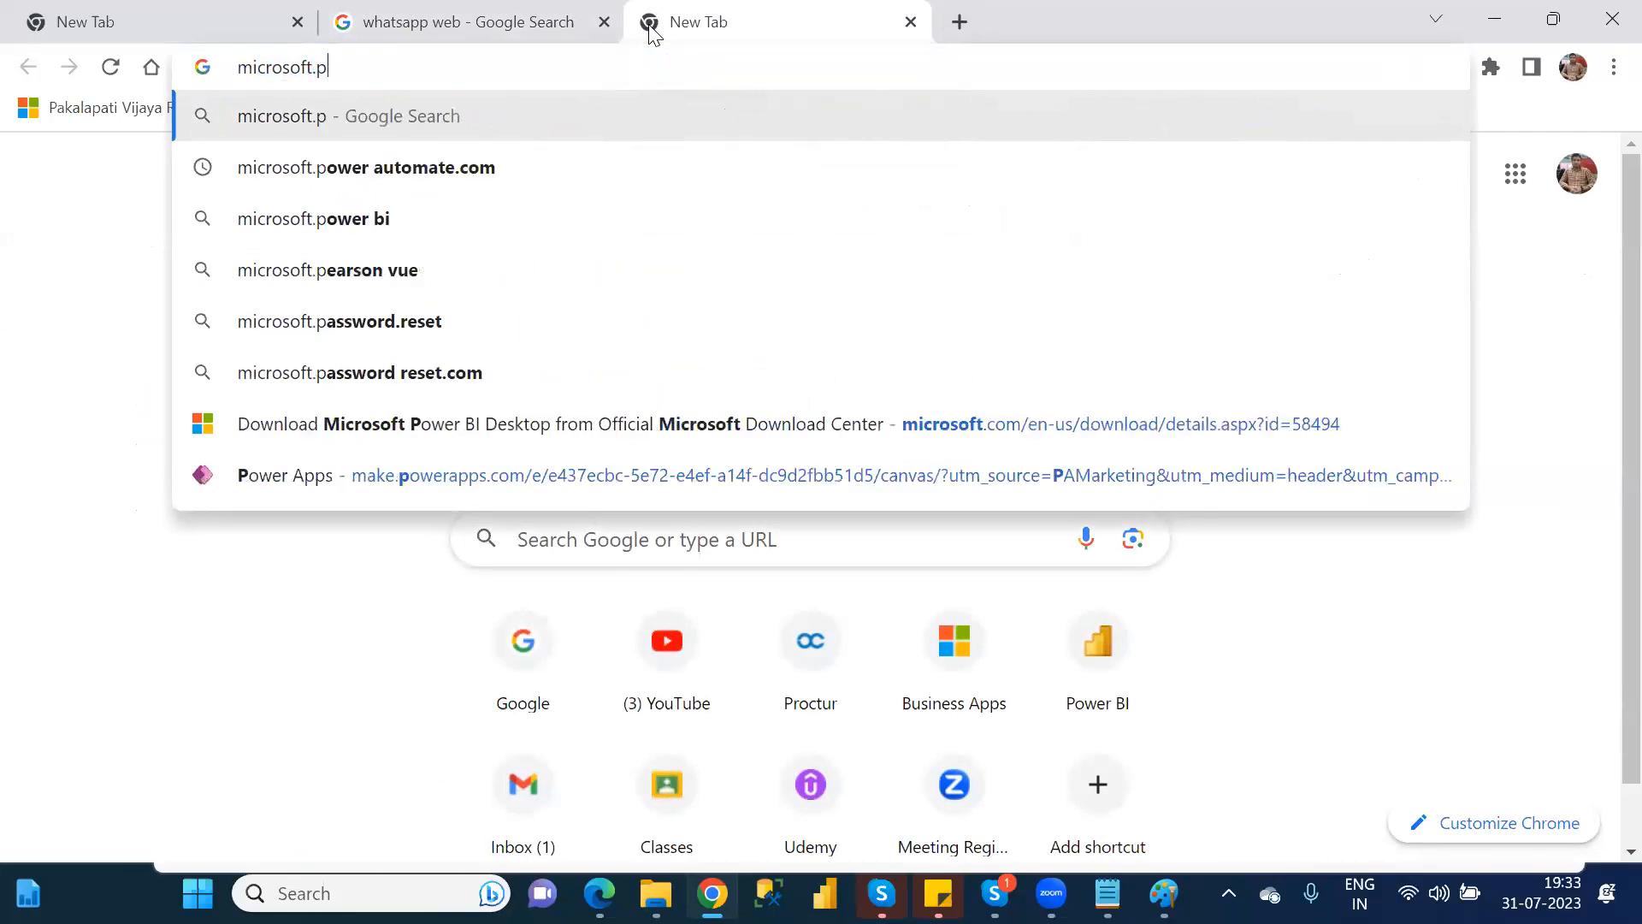
{"action": "type", "text": "owerp"}
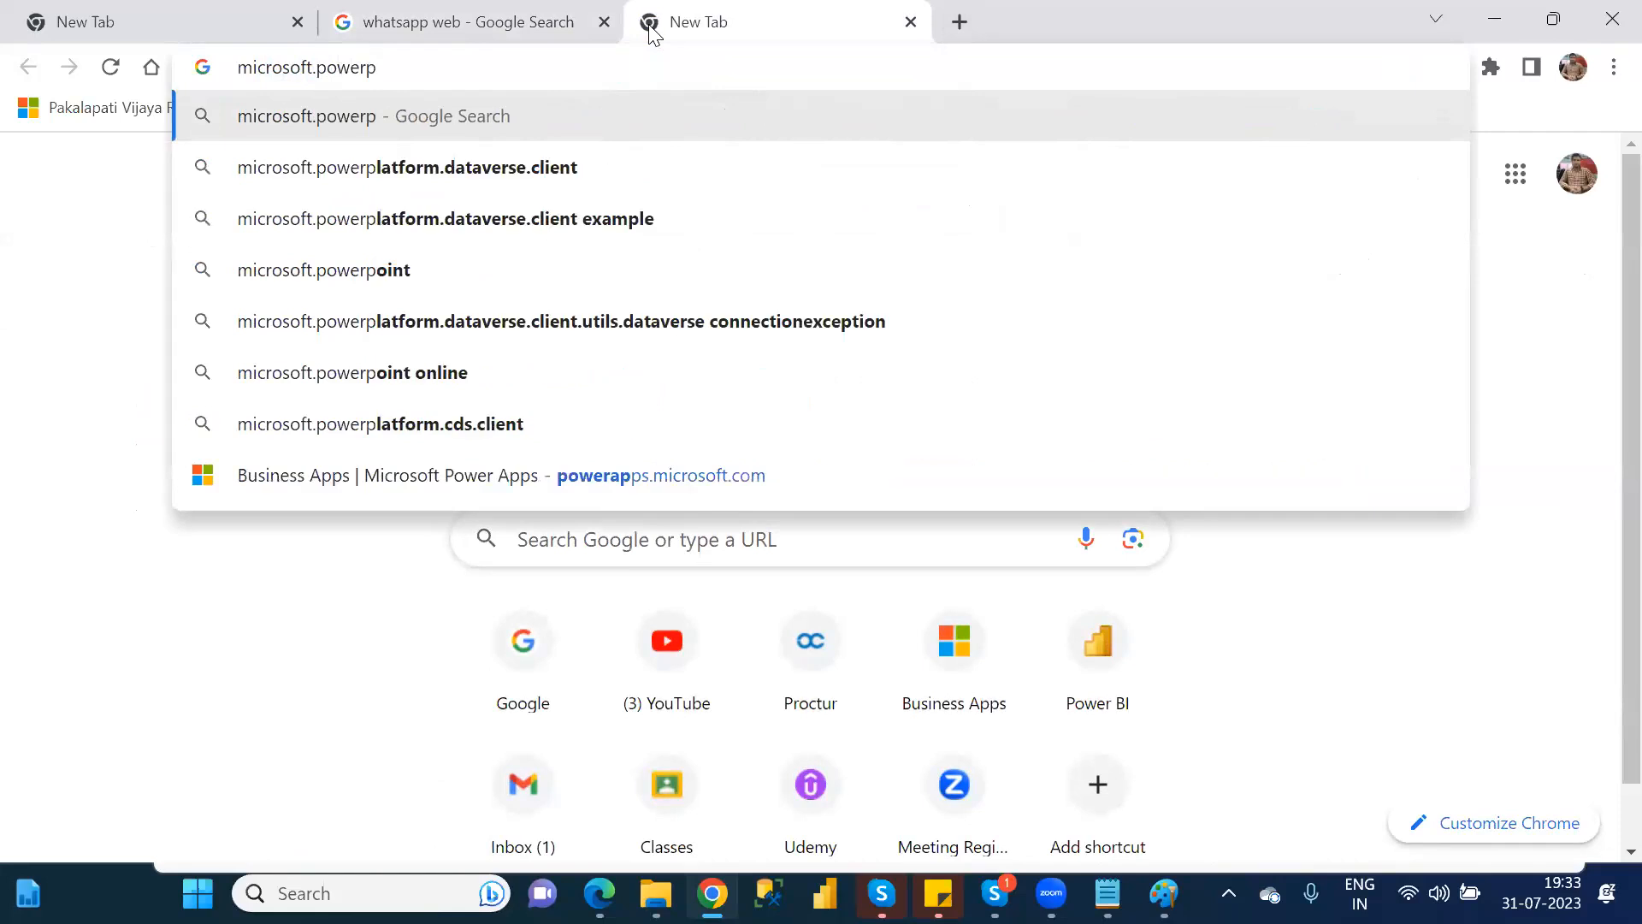
{"action": "key", "text": "BackSpace"}
{"action": "type", "text": "apps"}
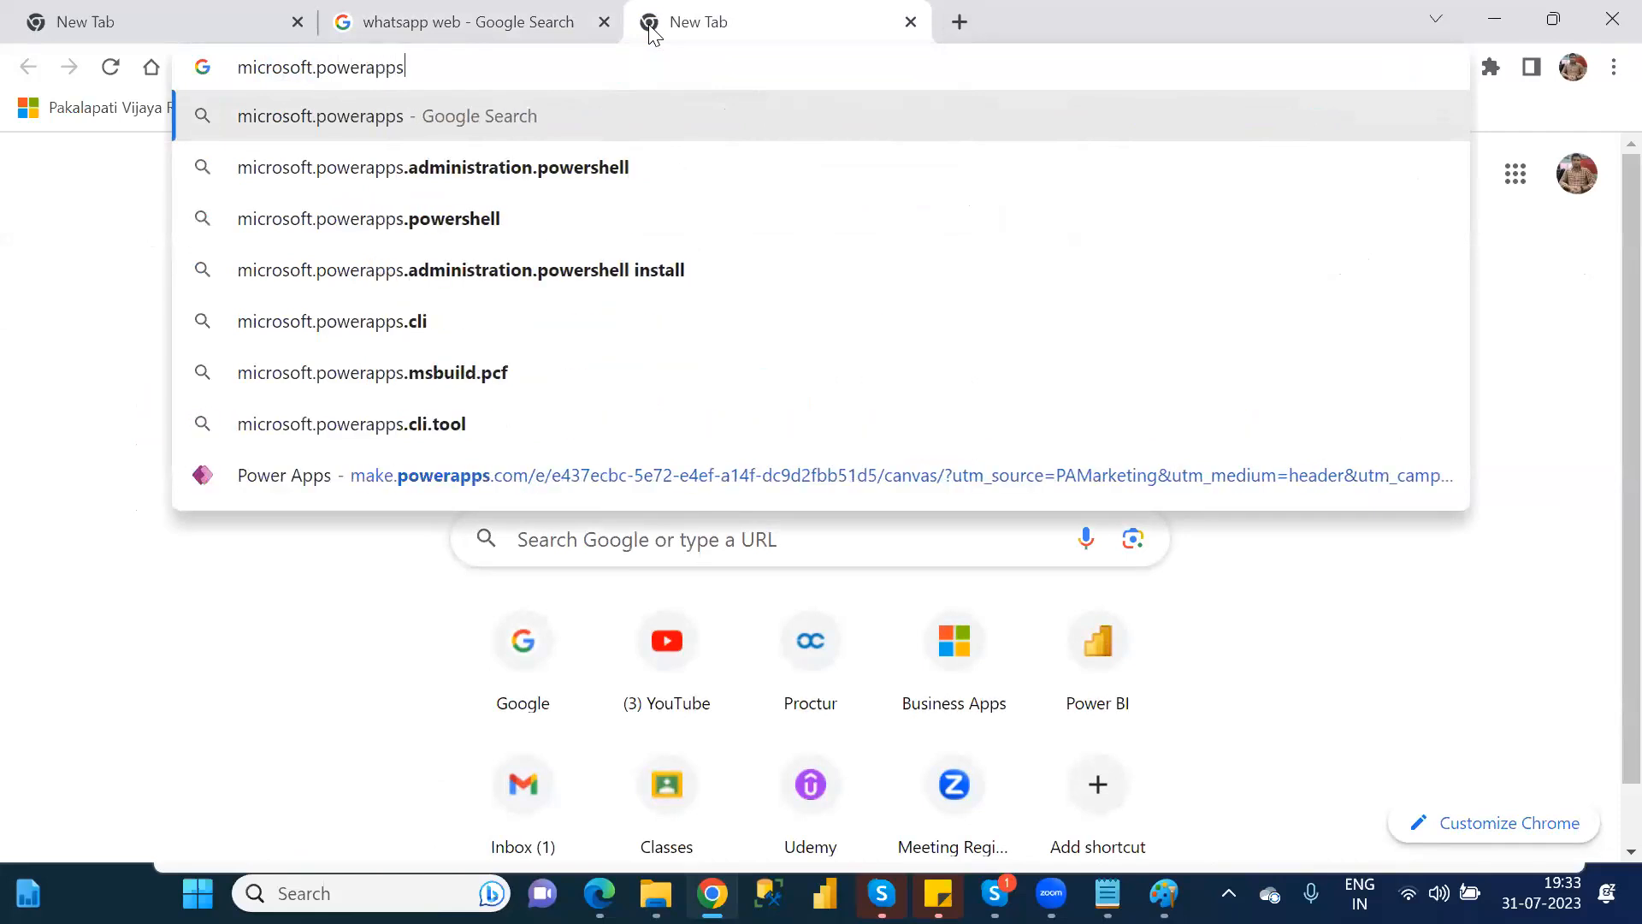
{"action": "type", "text": ".com"}
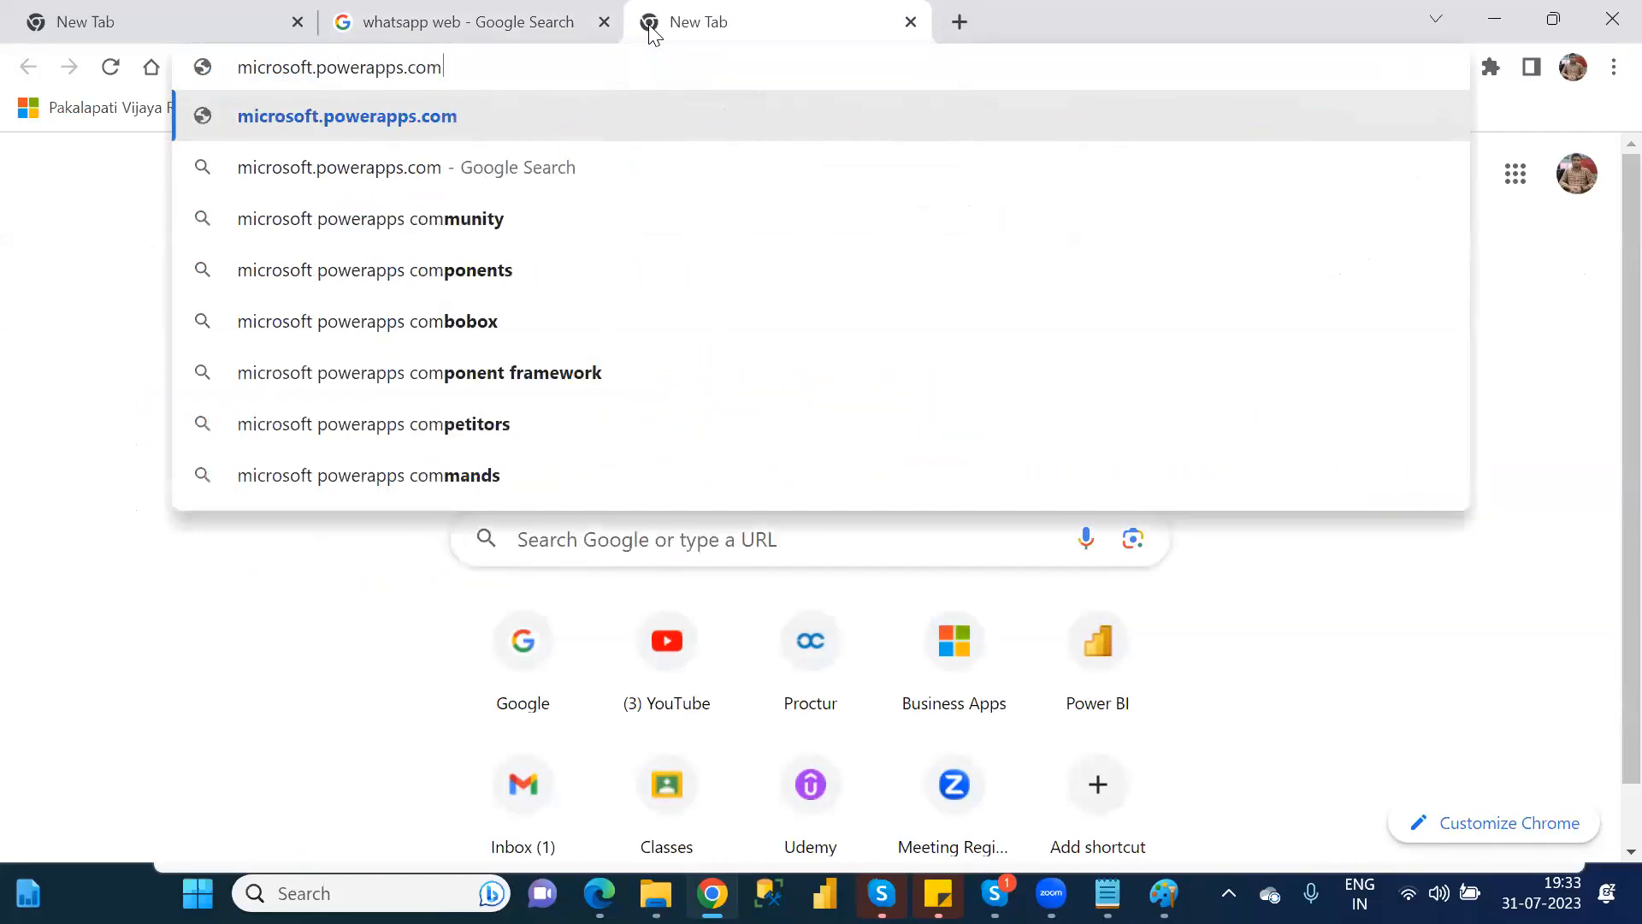
{"action": "key", "text": "Return"}
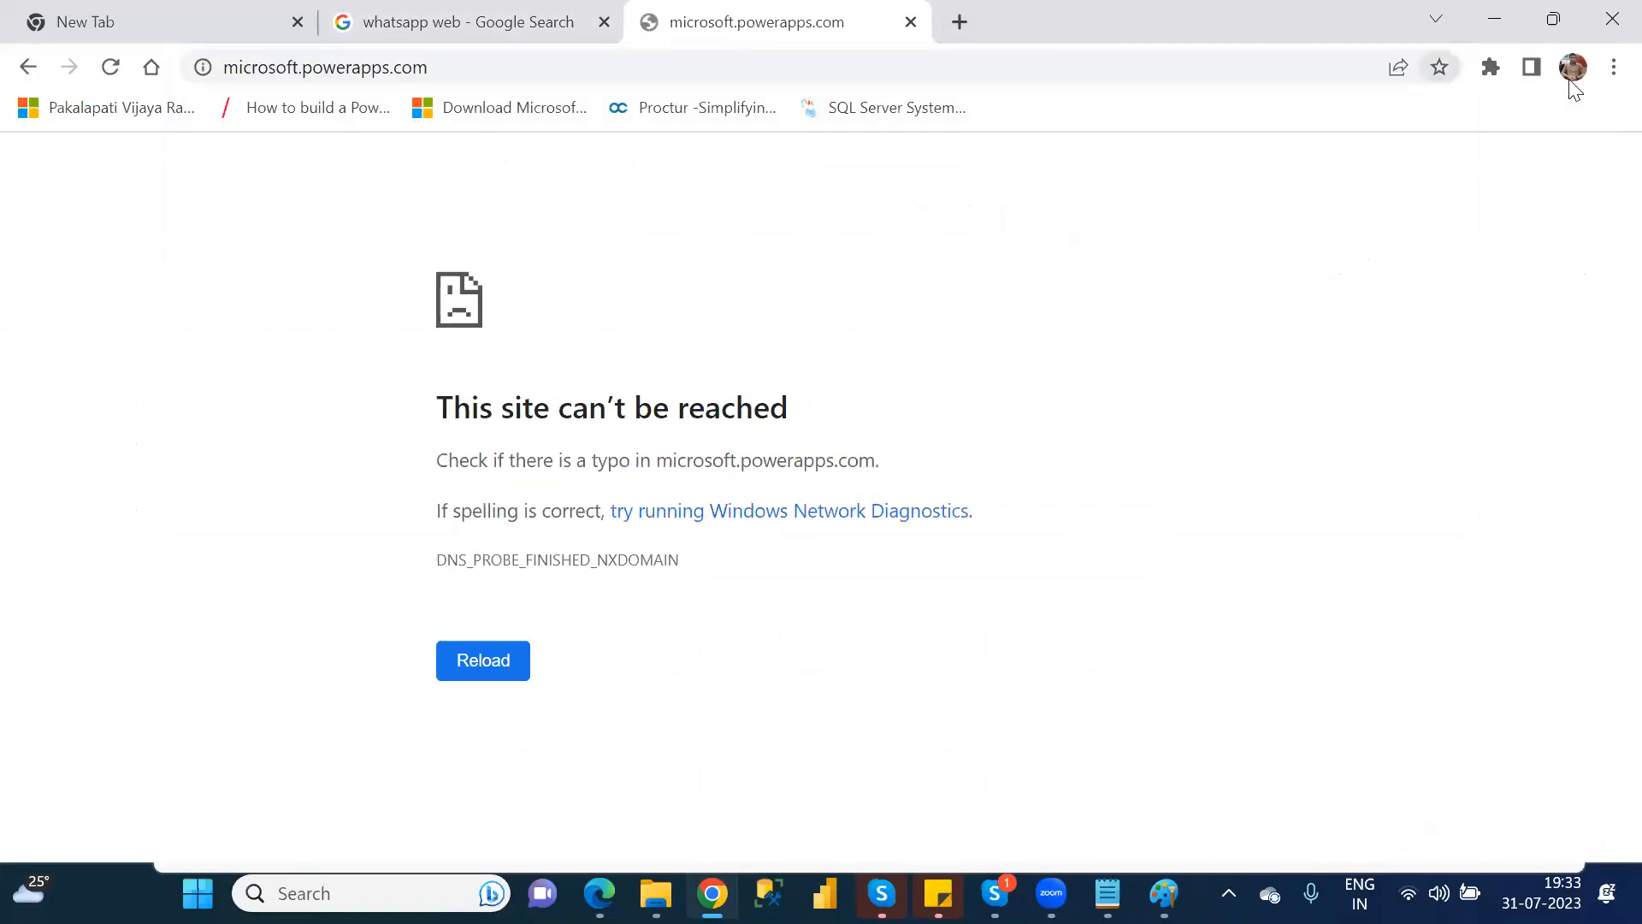
{"action": "left_click", "coordinate": [1612, 70]}
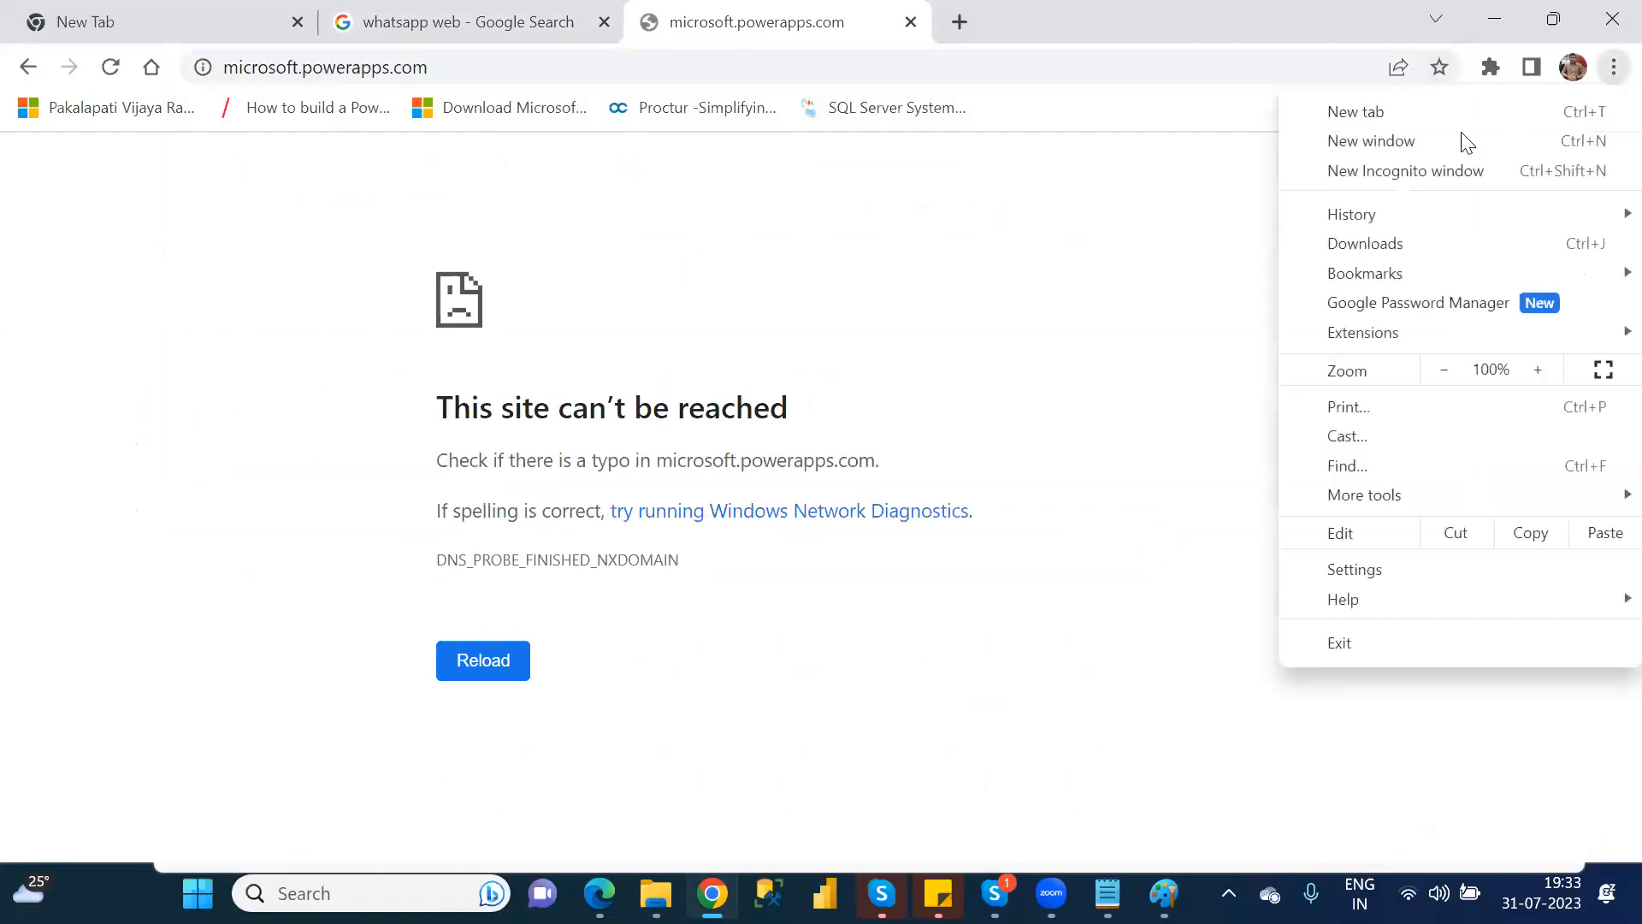
Open powerapps.microsoft.com in a new Incognito window via the 'power' address suggestion.
{"action": "left_click", "coordinate": [1391, 175]}
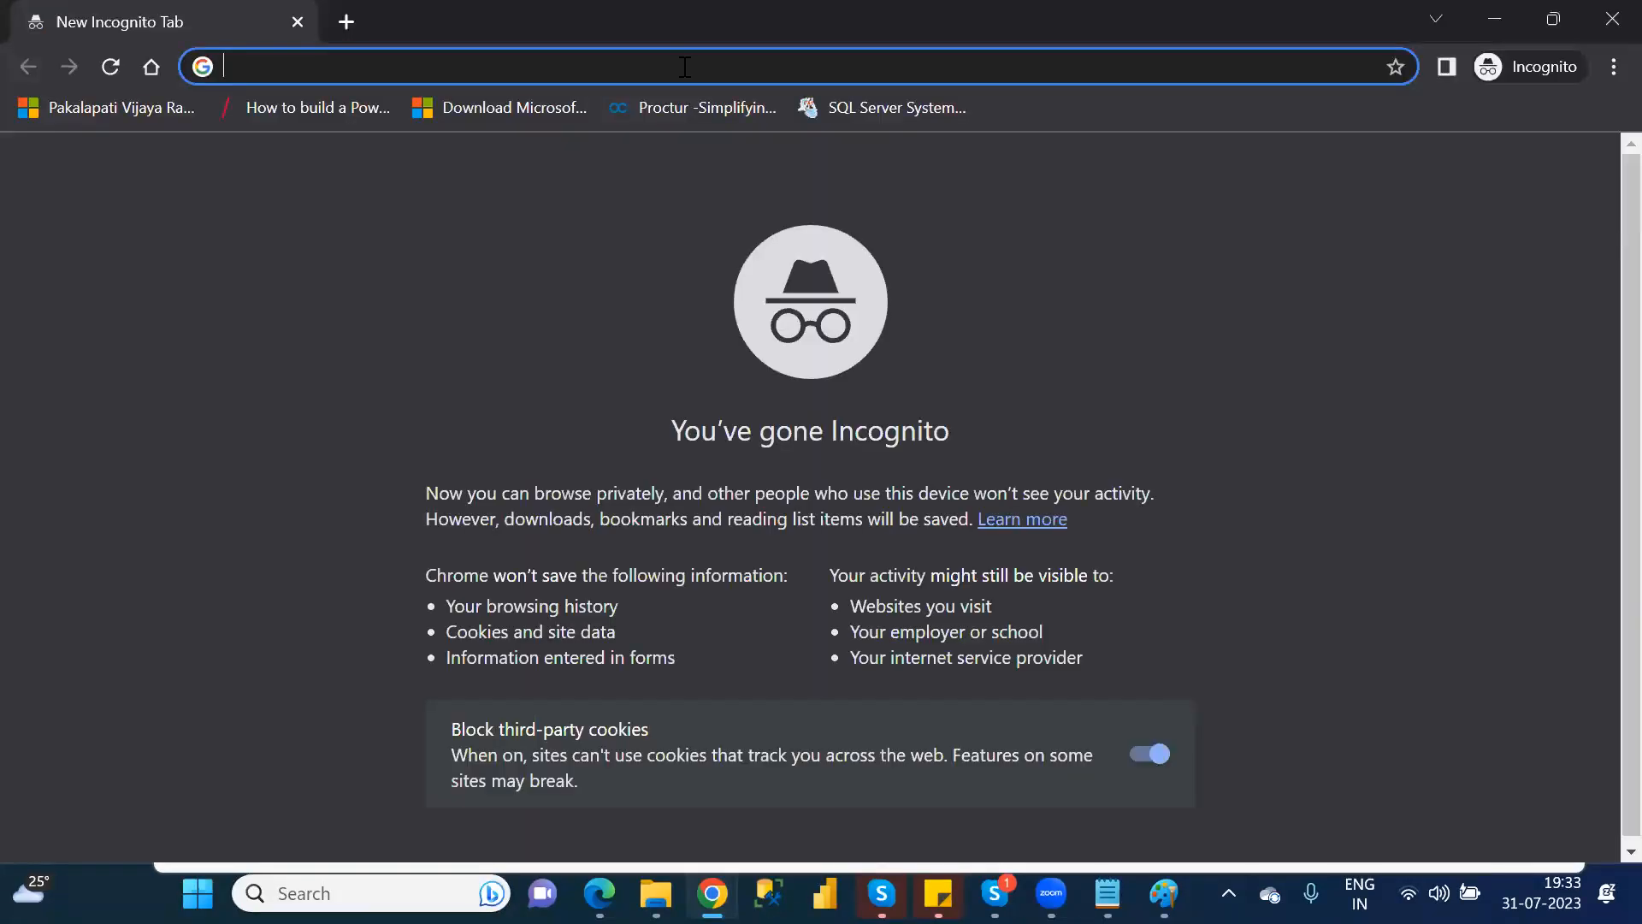
{"action": "type", "text": "powerapps.microsoft.com"}
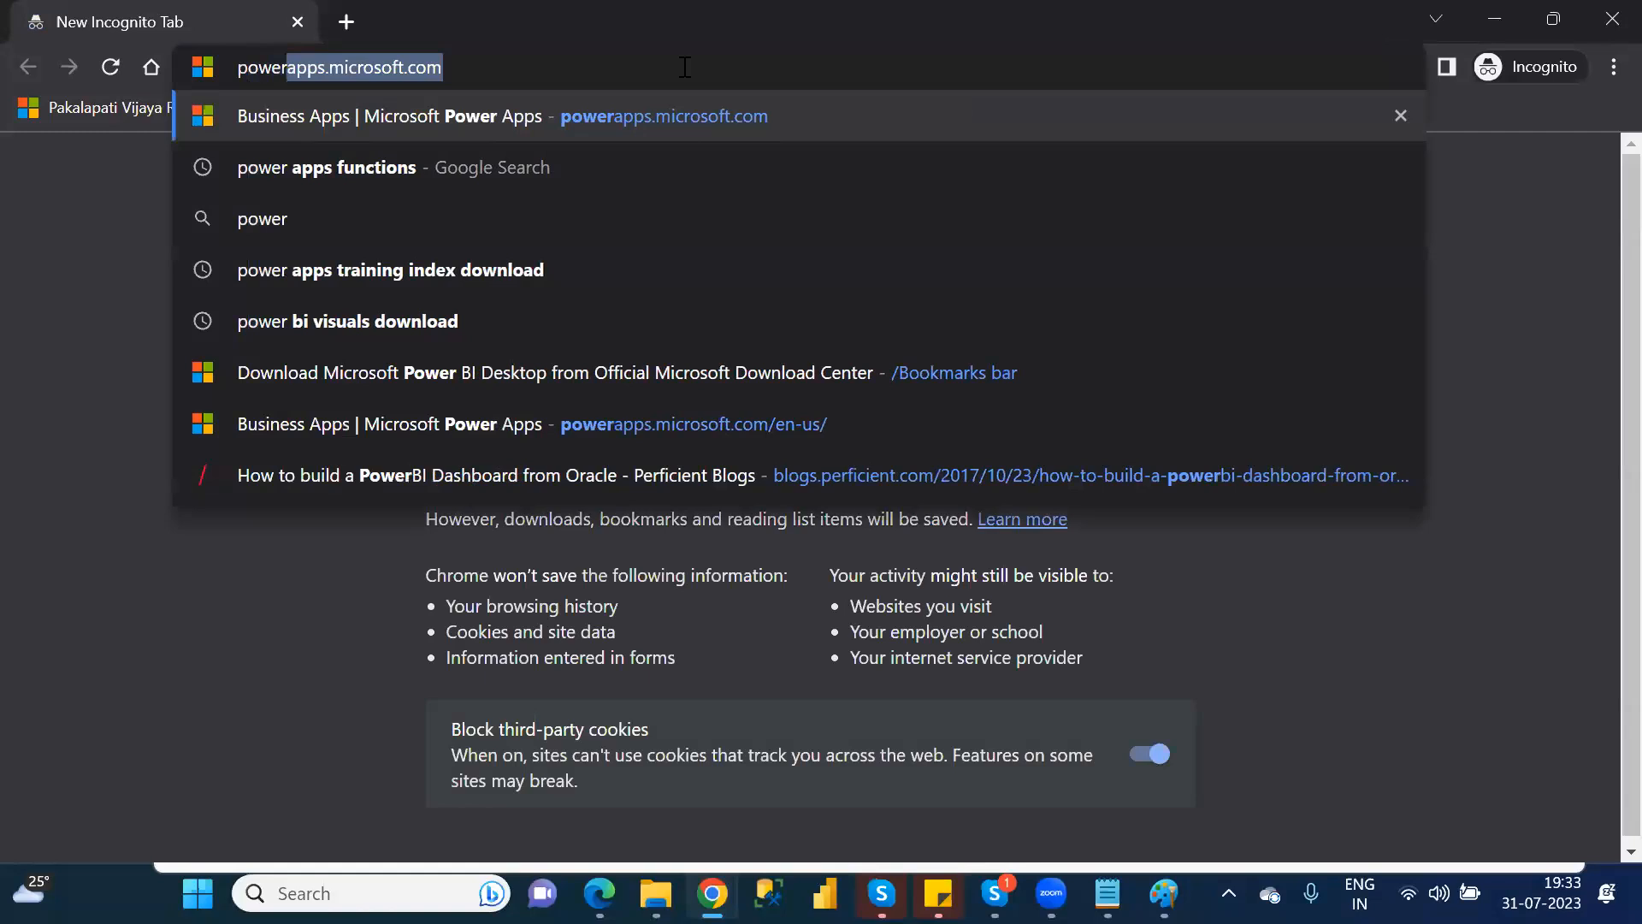
{"action": "key", "text": "Return"}
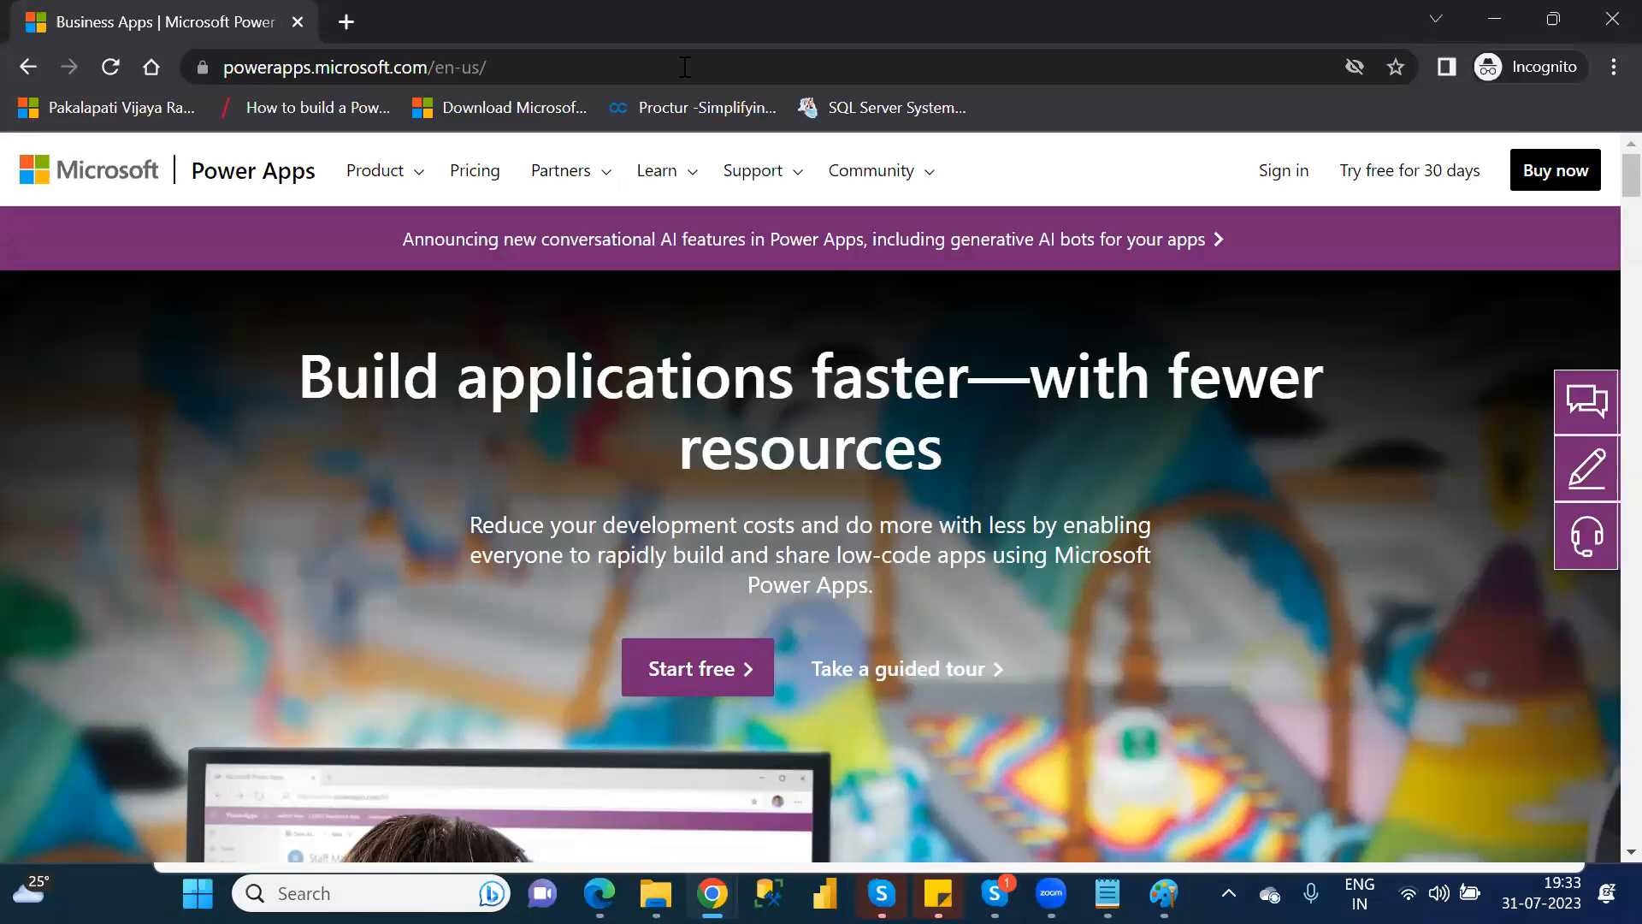
Go to the Pricing page and scroll through the $5, $20 and $10 plan cards.
{"action": "left_click", "coordinate": [461, 177]}
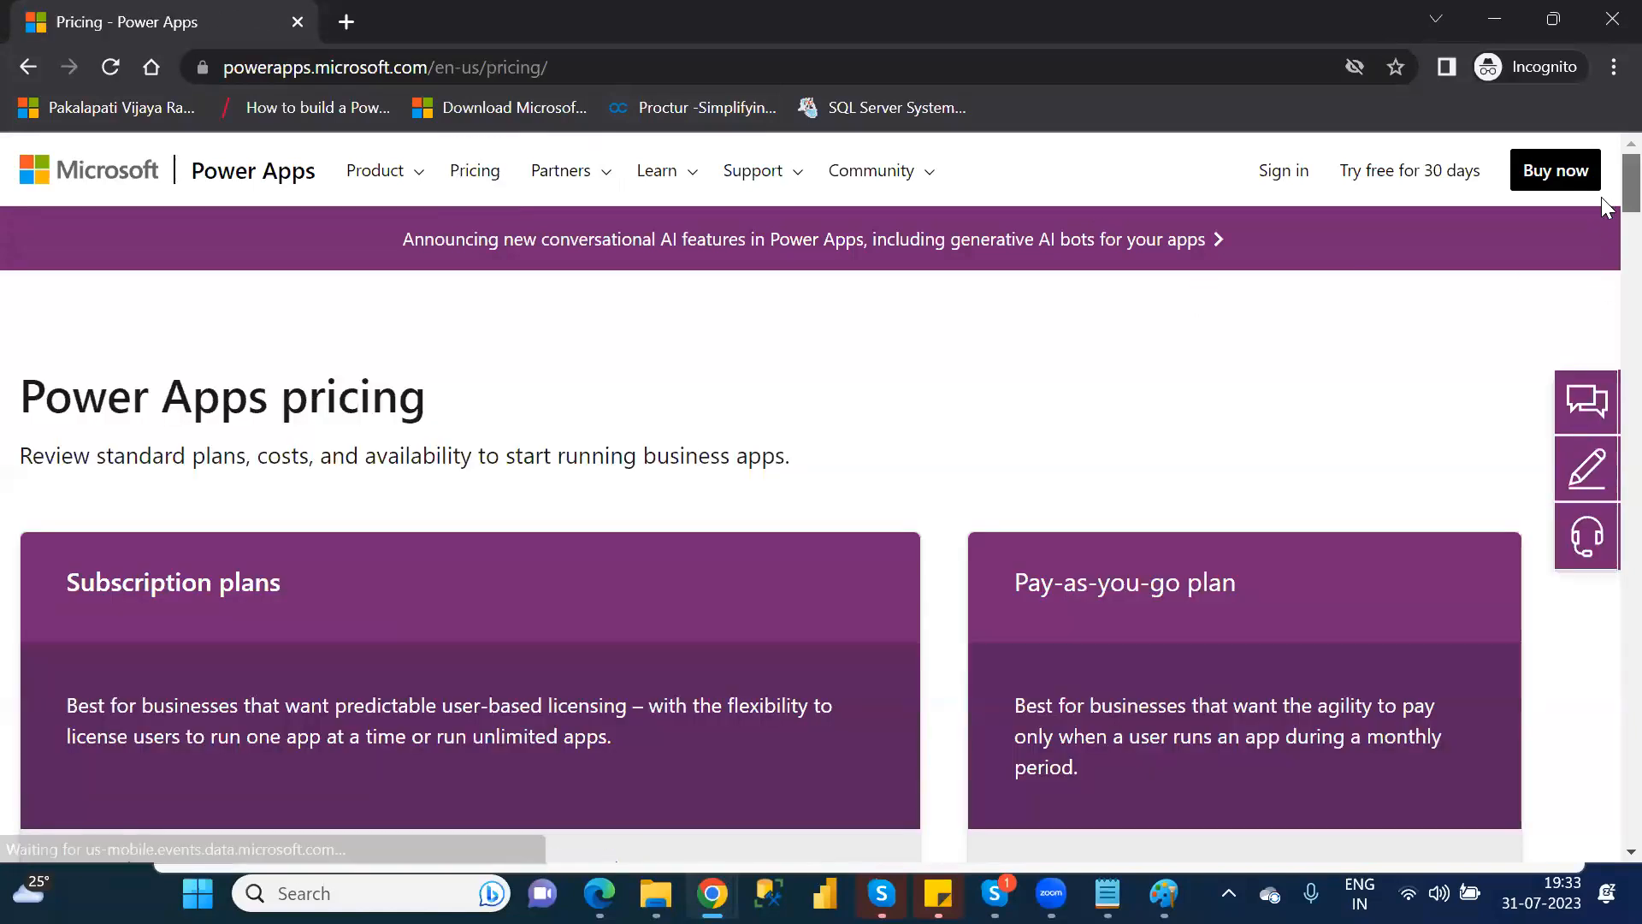
{"action": "scroll", "coordinate": [1605, 207], "scroll_direction": "down", "scroll_amount": 6}
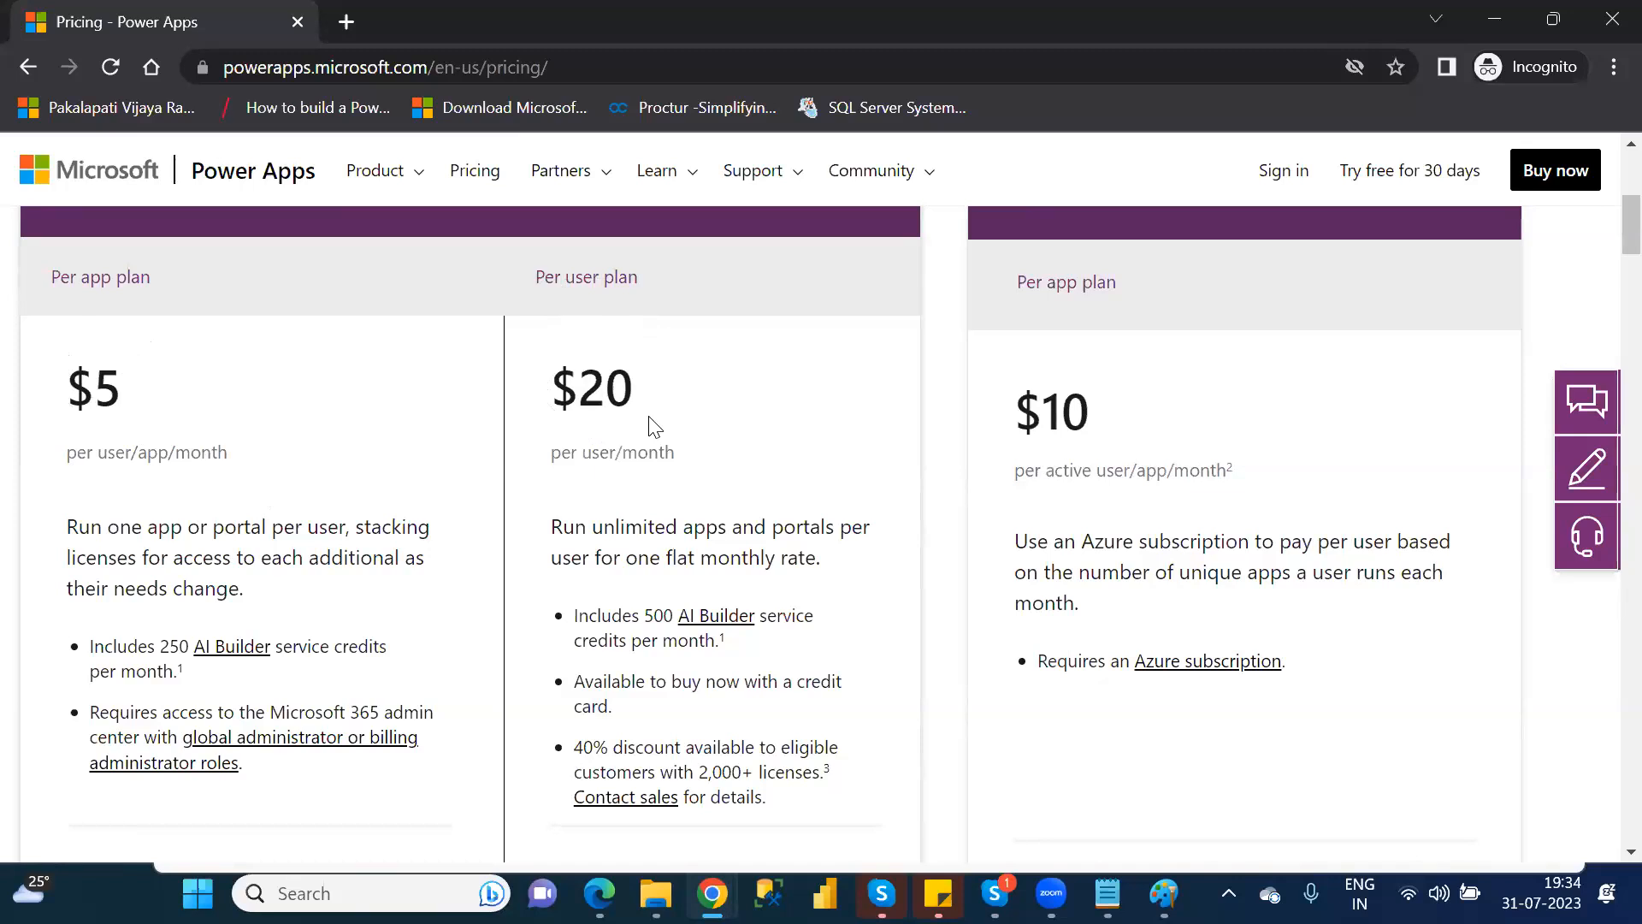
{"action": "scroll", "coordinate": [1606, 231], "scroll_direction": "up", "scroll_amount": 5}
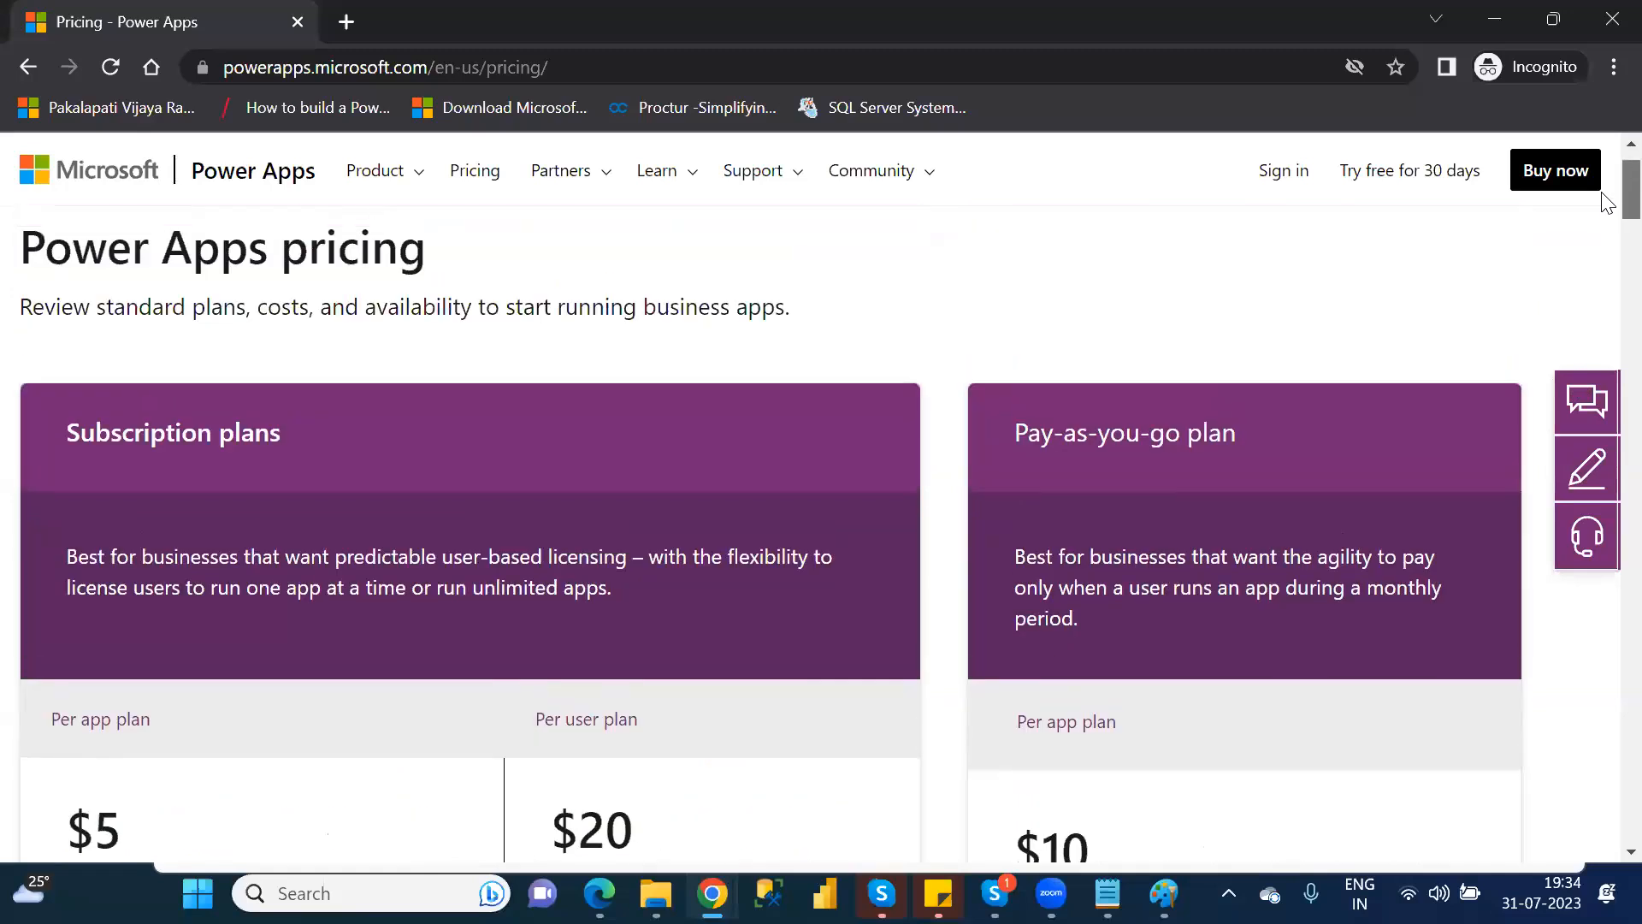
{"action": "scroll", "coordinate": [1606, 204], "scroll_direction": "up", "scroll_amount": 3}
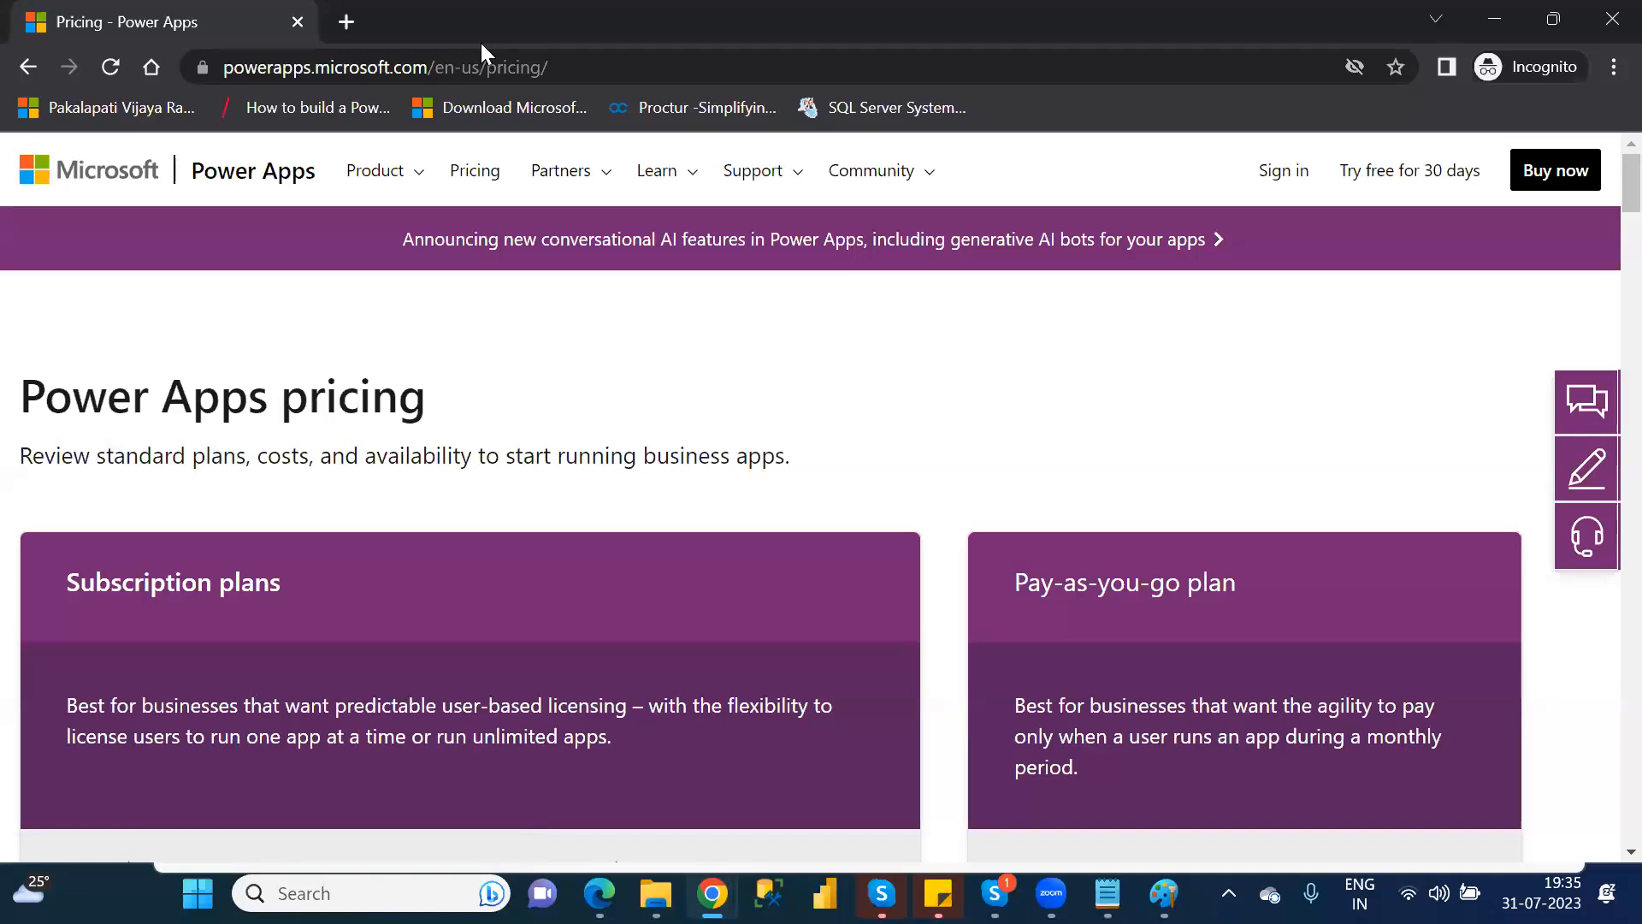
In a new Incognito tab, search Google for 'temp mail' and scroll to the Tempail result.
{"action": "left_click", "coordinate": [347, 22]}
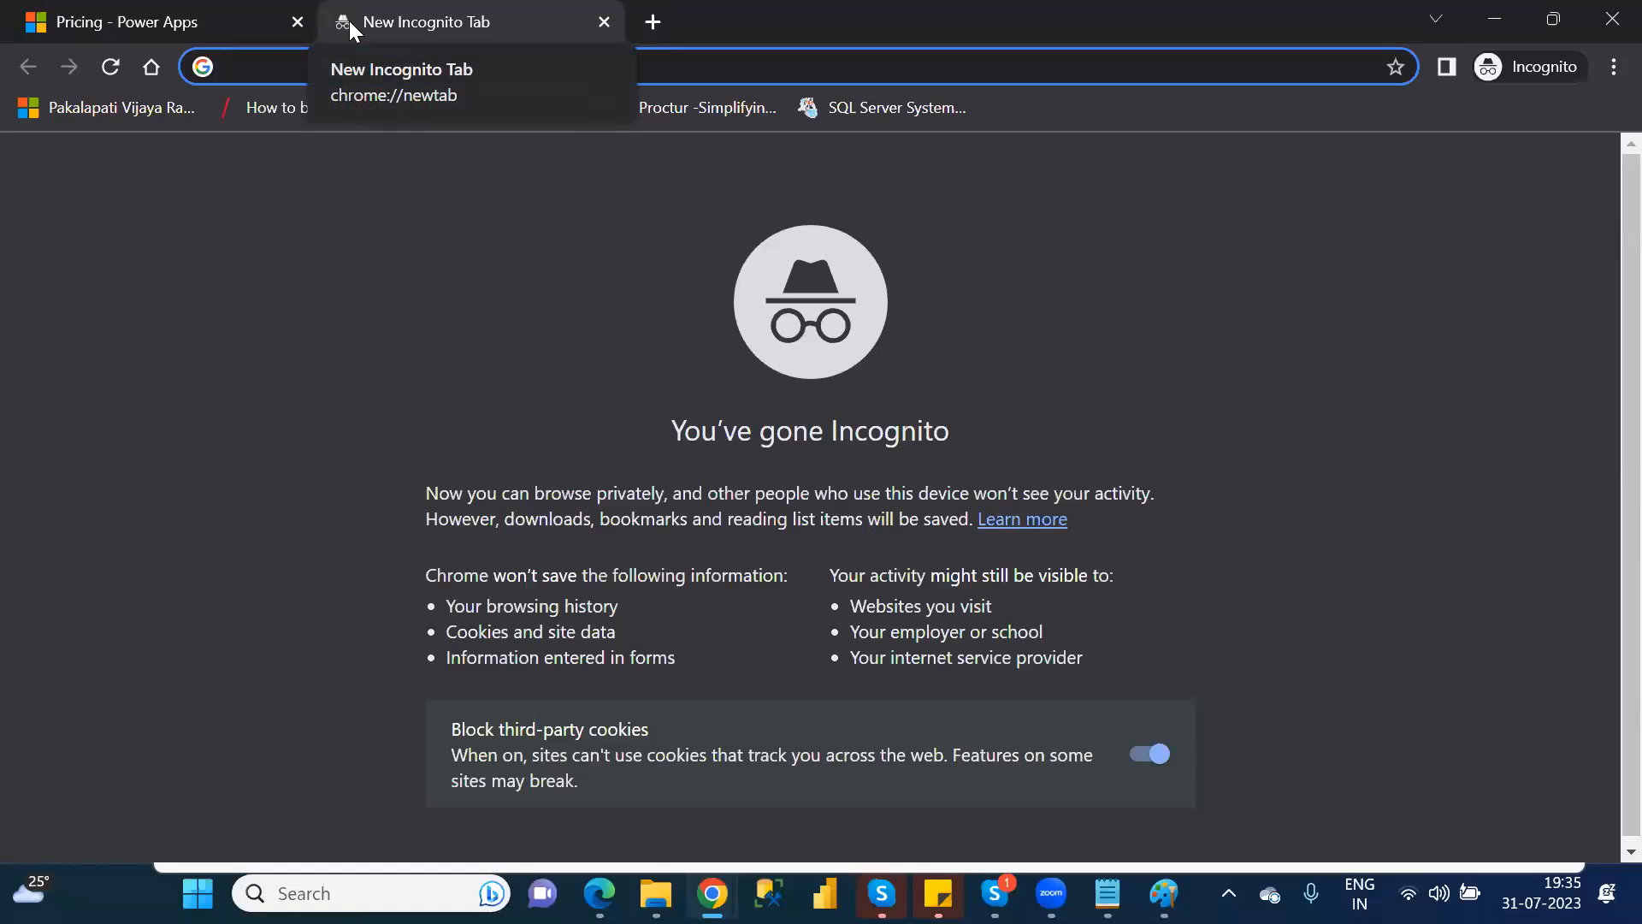
{"action": "type", "text": "google.com"}
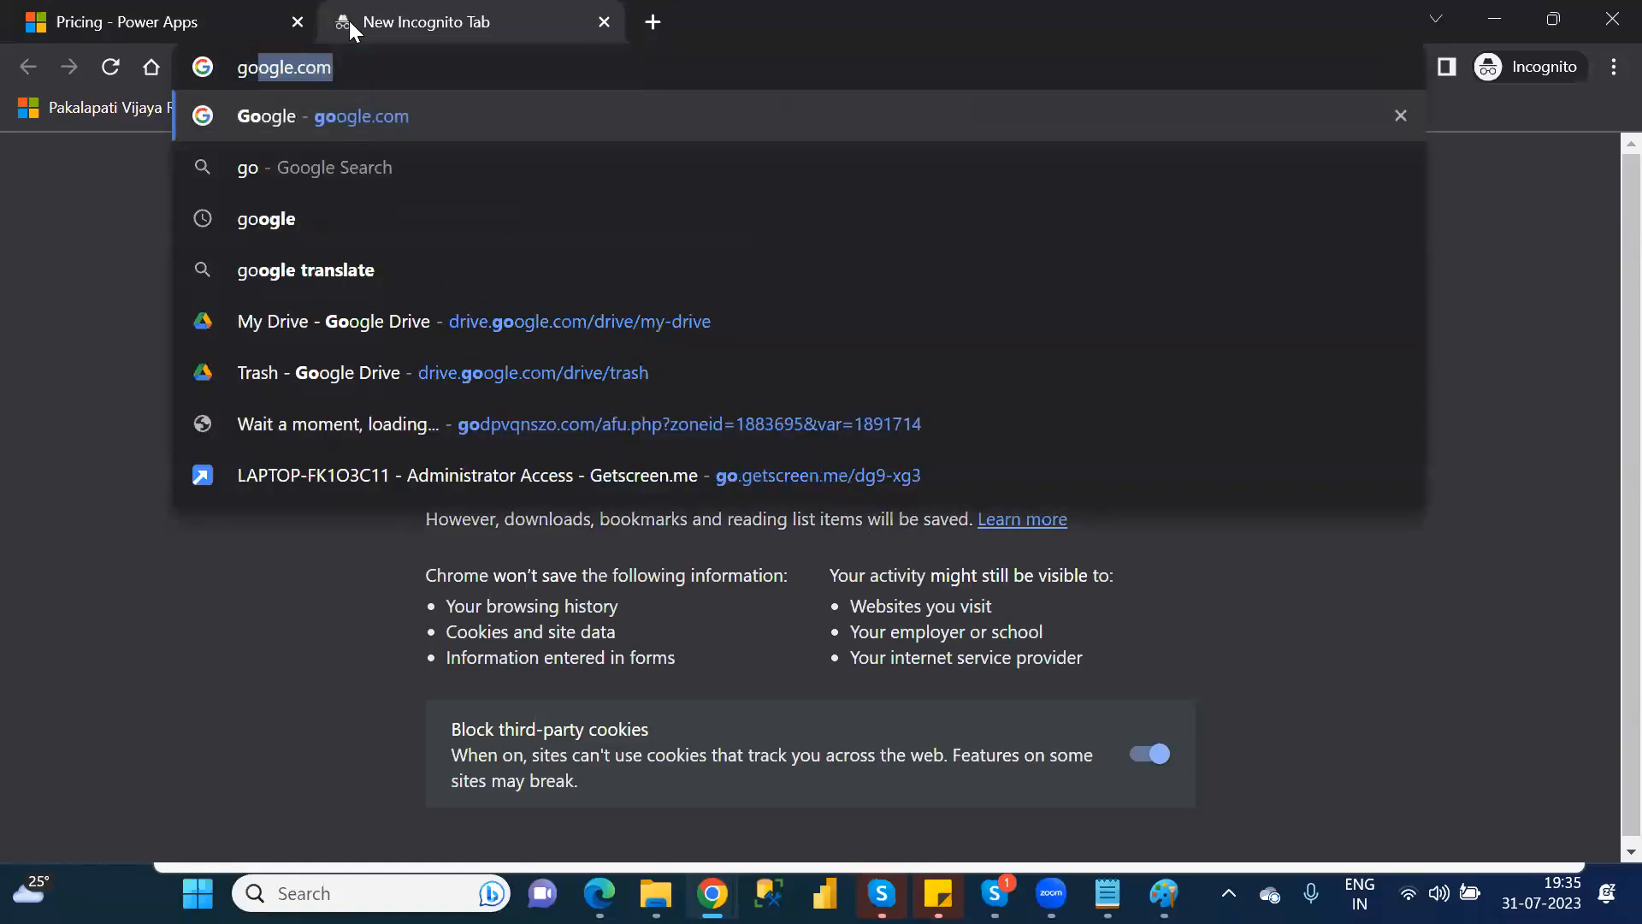
{"action": "key", "text": "Return"}
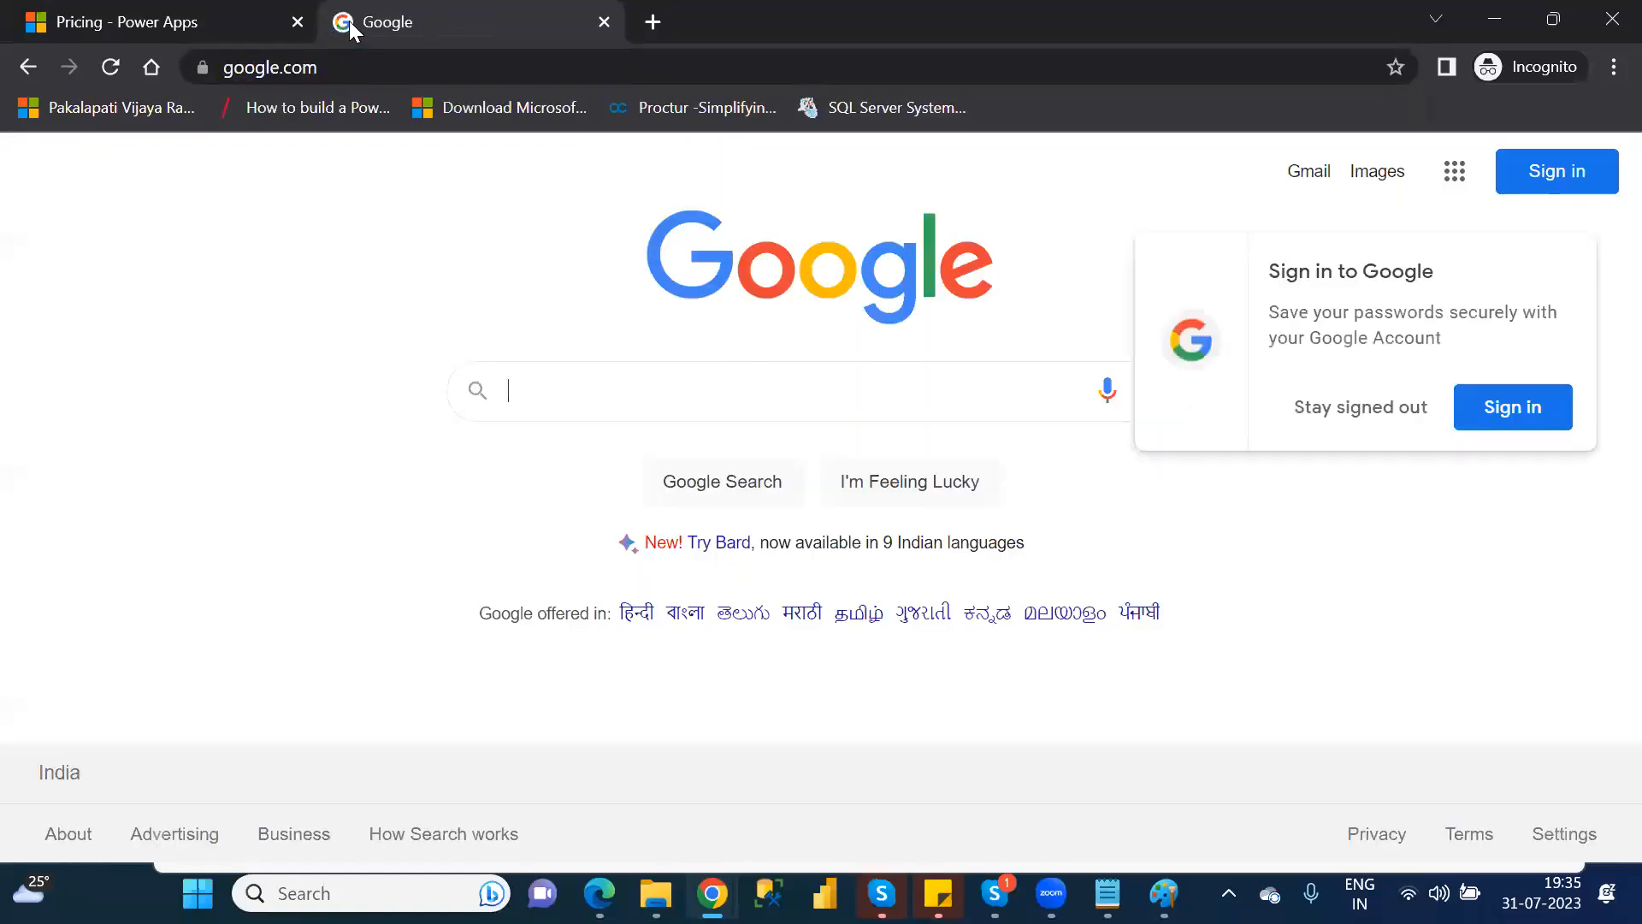
{"action": "type", "text": "temp"}
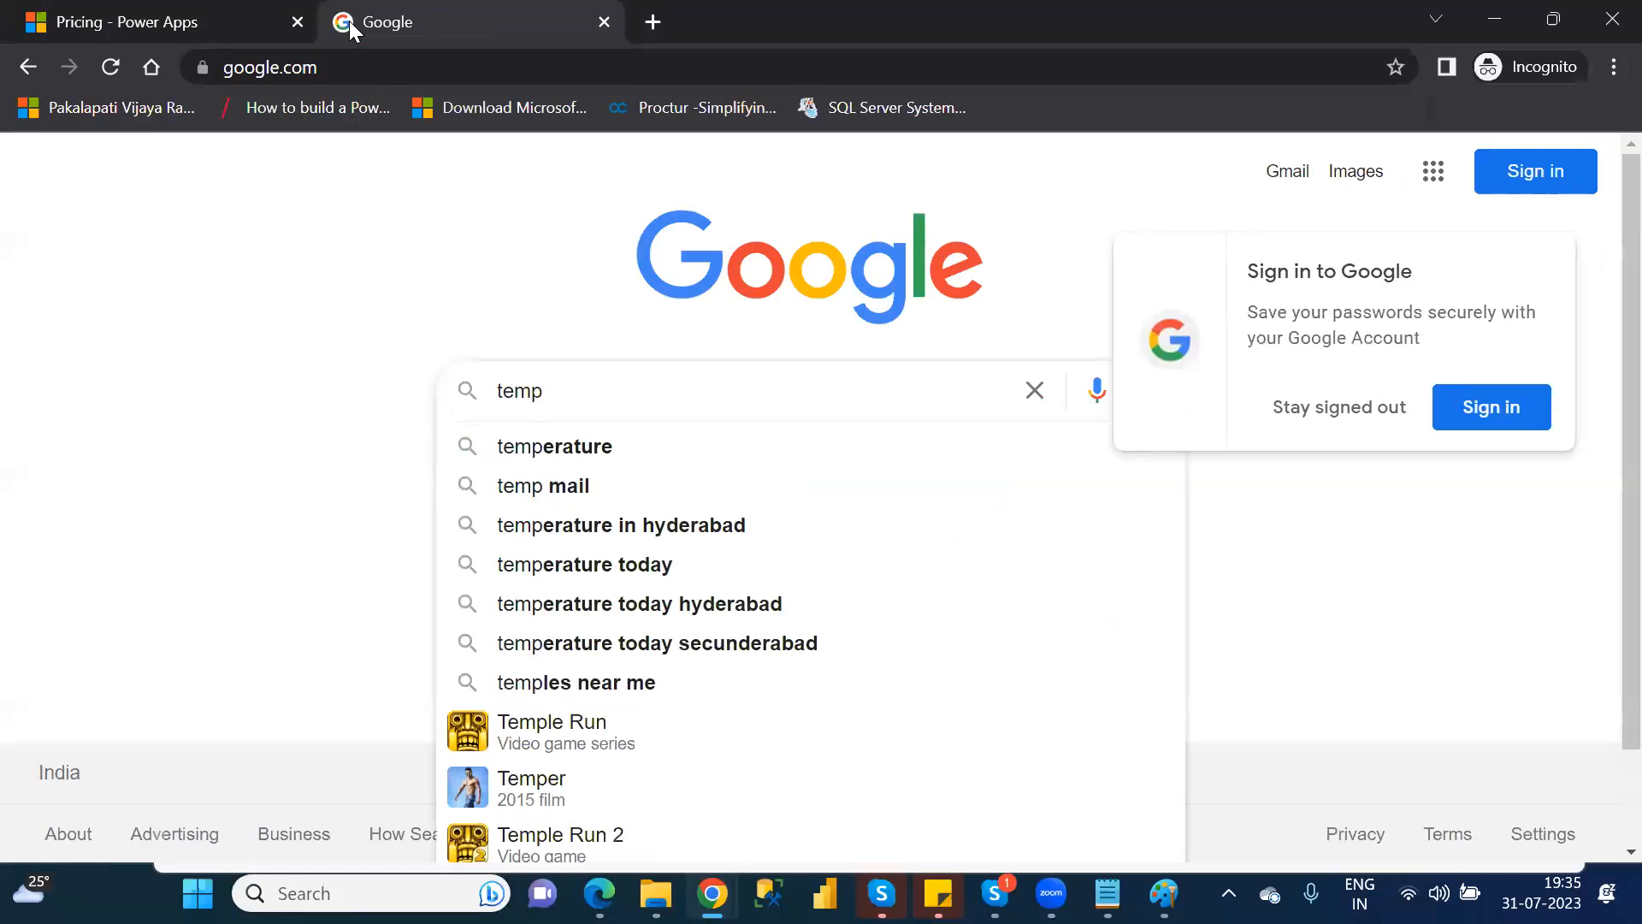
{"action": "type", "text": "ail"}
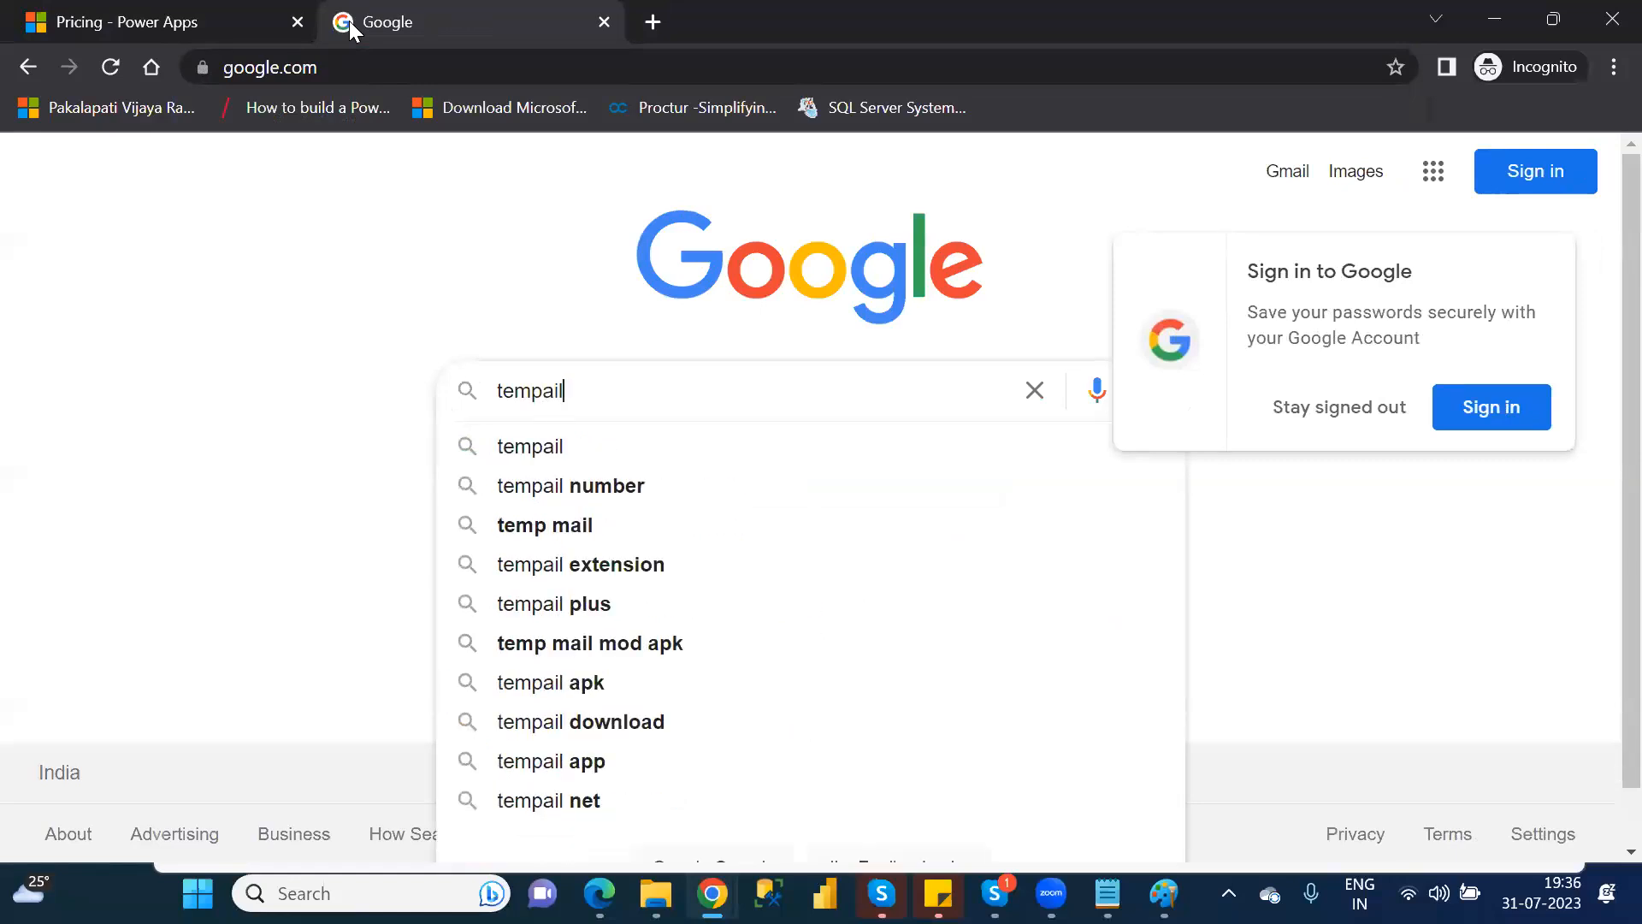
{"action": "key", "text": "Down"}
{"action": "key", "text": "Down"}
{"action": "key", "text": "Return"}
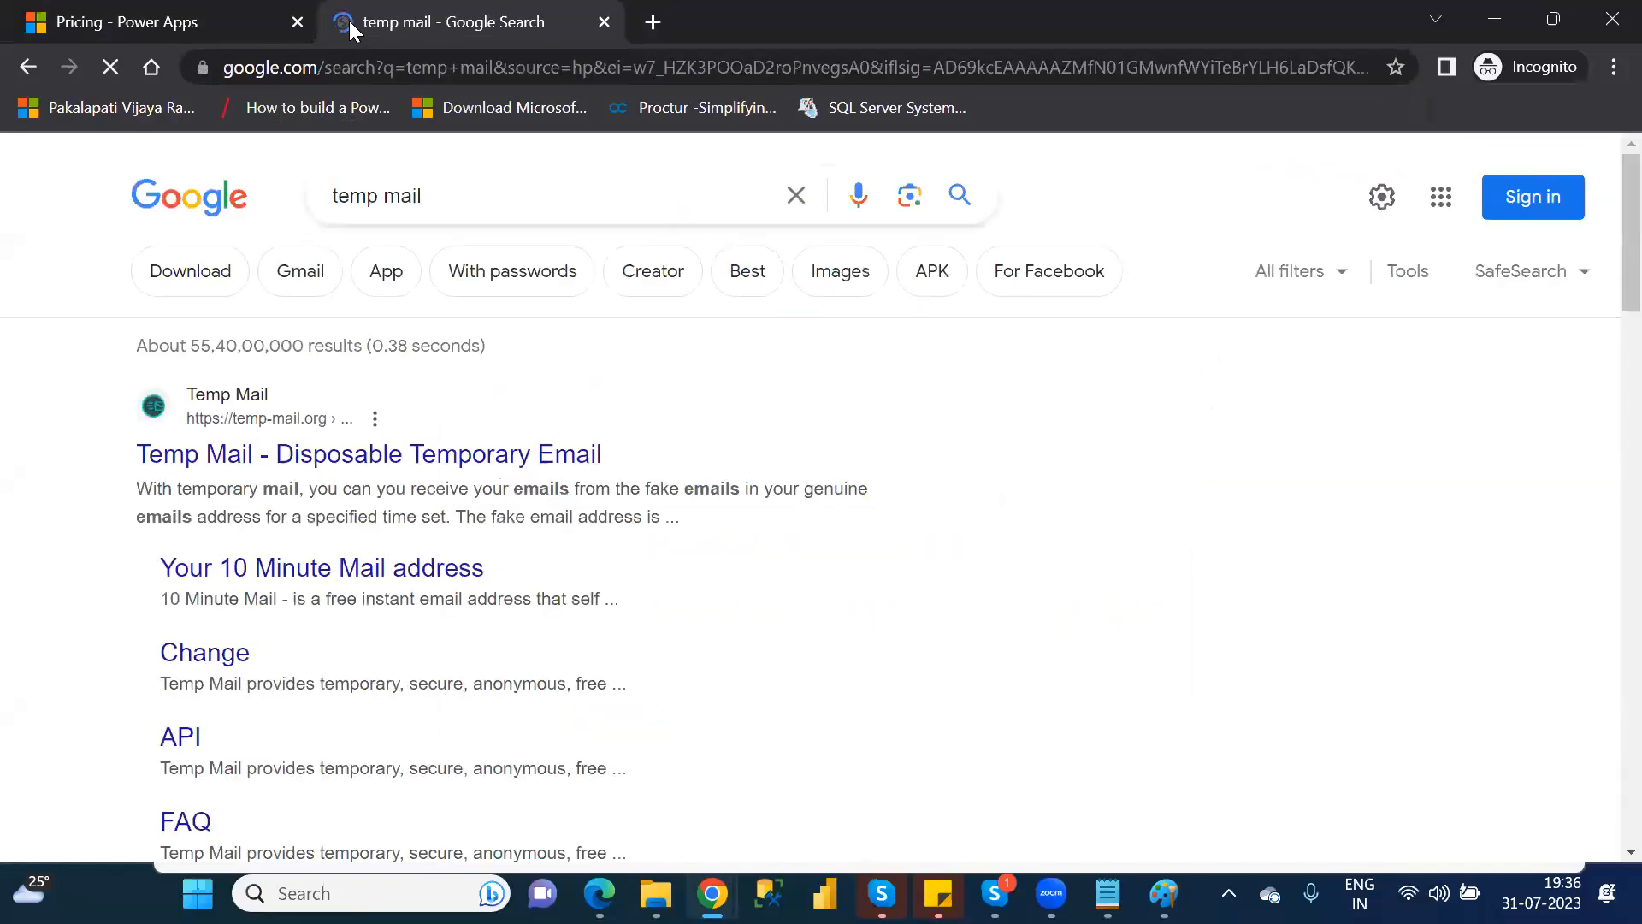
{"action": "key", "text": "Down"}
{"action": "key", "text": "Down"}
{"action": "key", "text": "Down"}
{"action": "key", "text": "Down"}
{"action": "key", "text": "Down"}
{"action": "key", "text": "Down"}
{"action": "key", "text": "Down"}
{"action": "key", "text": "Down"}
{"action": "key", "text": "Down"}
{"action": "key", "text": "Down"}
{"action": "key", "text": "Down"}
{"action": "key", "text": "Down"}
{"action": "key", "text": "Down"}
{"action": "key", "text": "Down"}
{"action": "key", "text": "Down"}
{"action": "key", "text": "Down"}
{"action": "key", "text": "Down"}
{"action": "key", "text": "Down"}
{"action": "key", "text": "Down"}
{"action": "key", "text": "Down"}
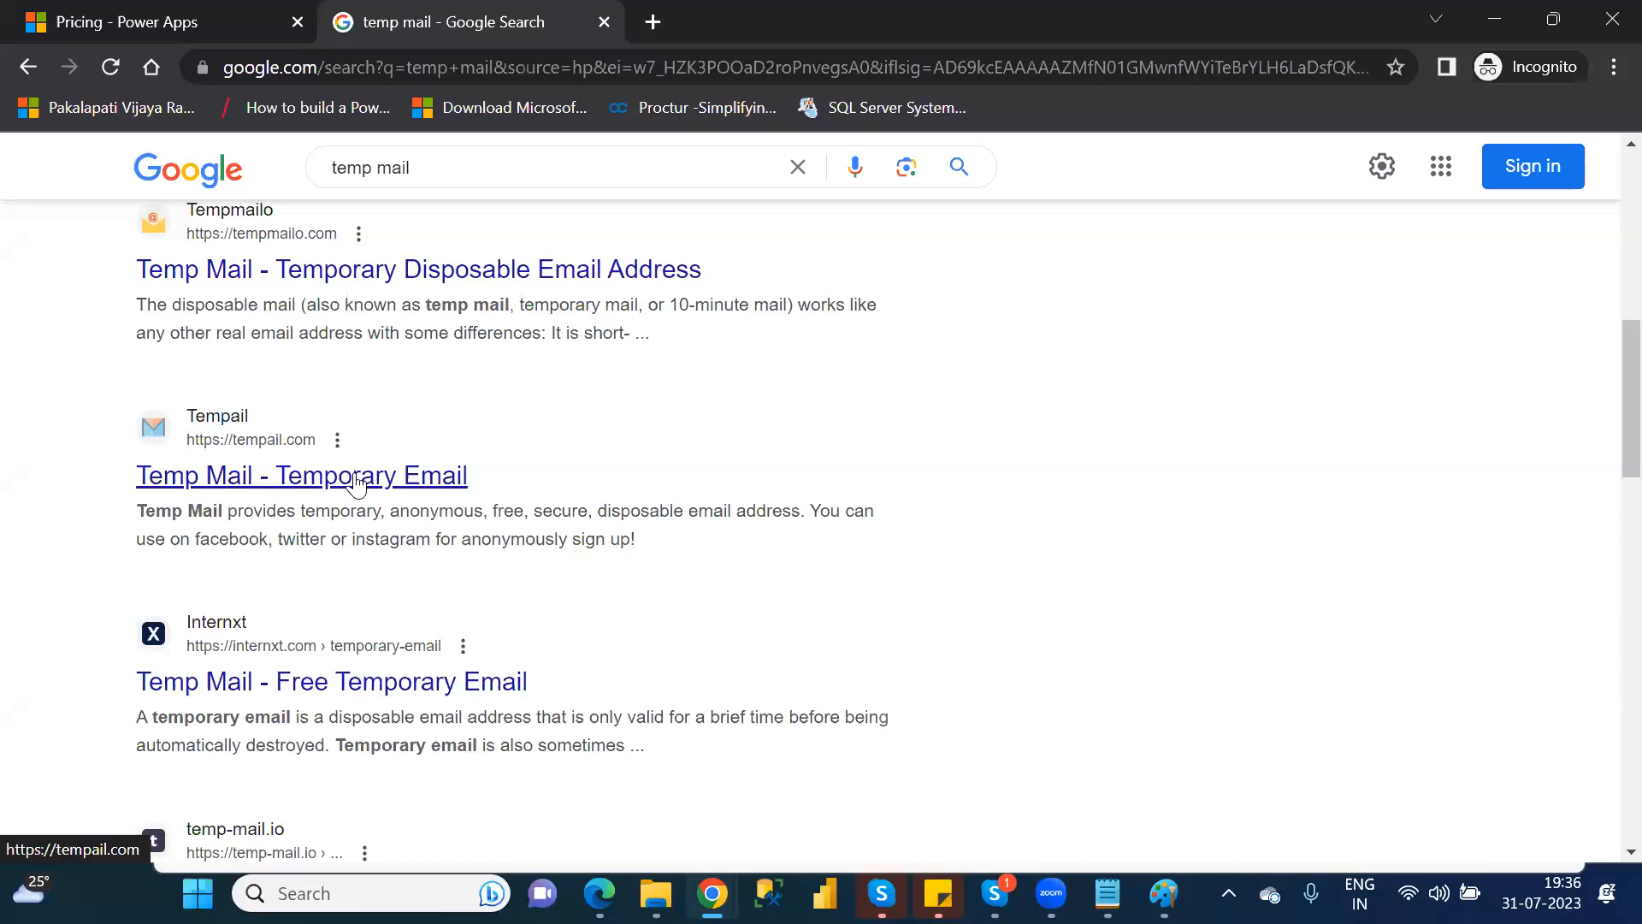
Open Tempail, copy its generated disposable address, and return to the Power Apps pricing tab.
{"action": "left_click", "coordinate": [355, 480]}
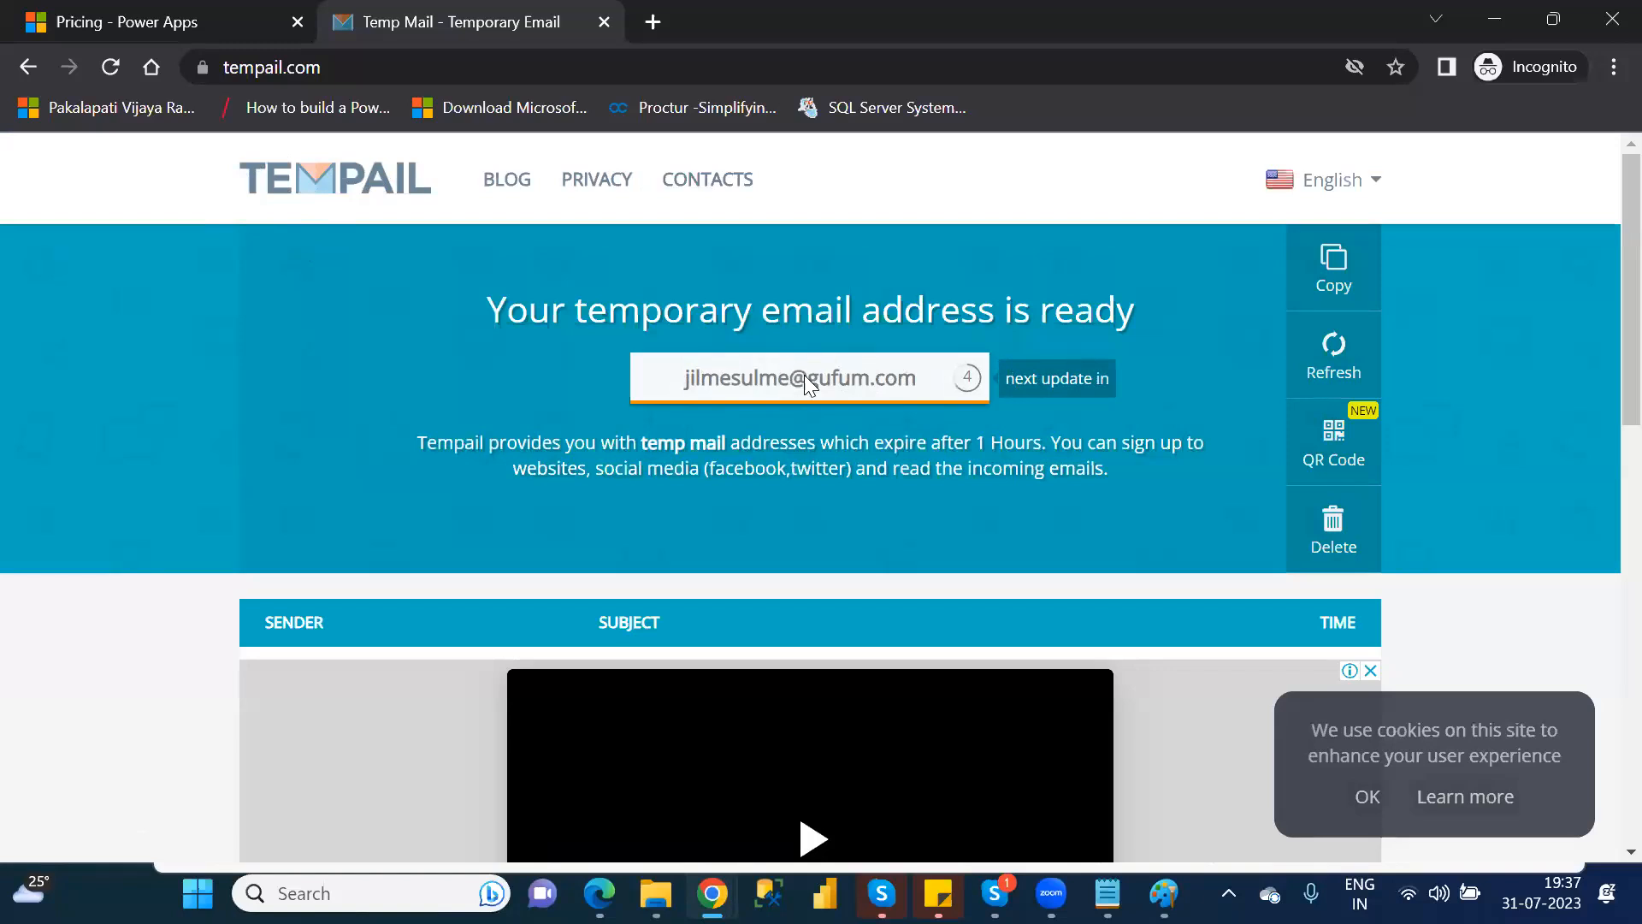
{"action": "left_click", "coordinate": [806, 381]}
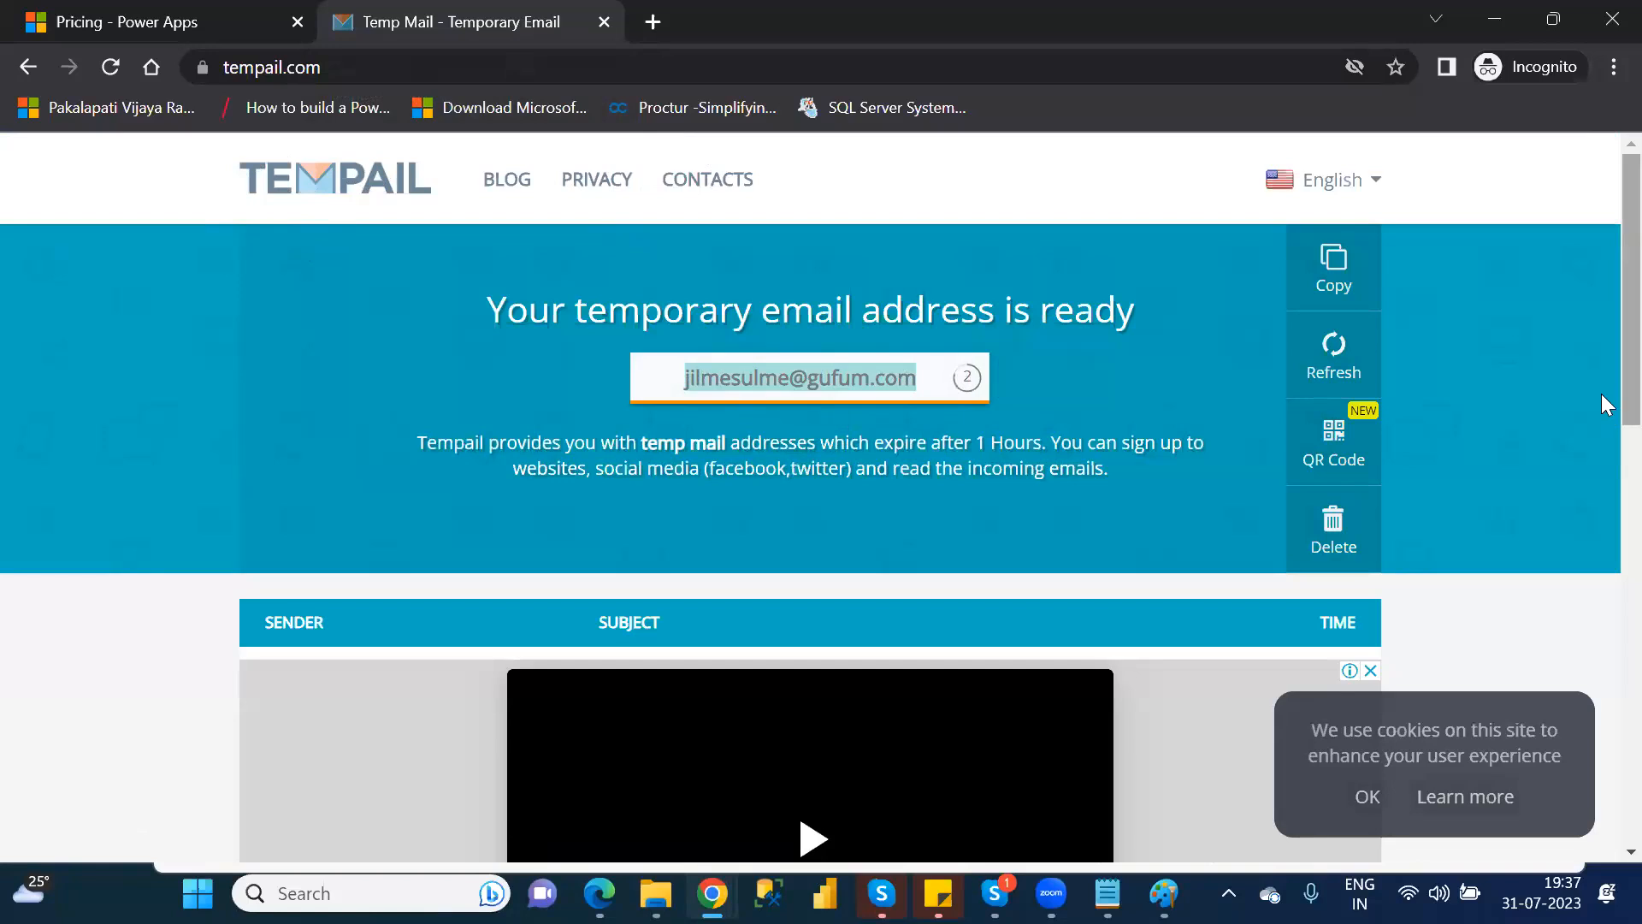
{"action": "scroll", "coordinate": [1601, 428], "scroll_direction": "down", "scroll_amount": 4}
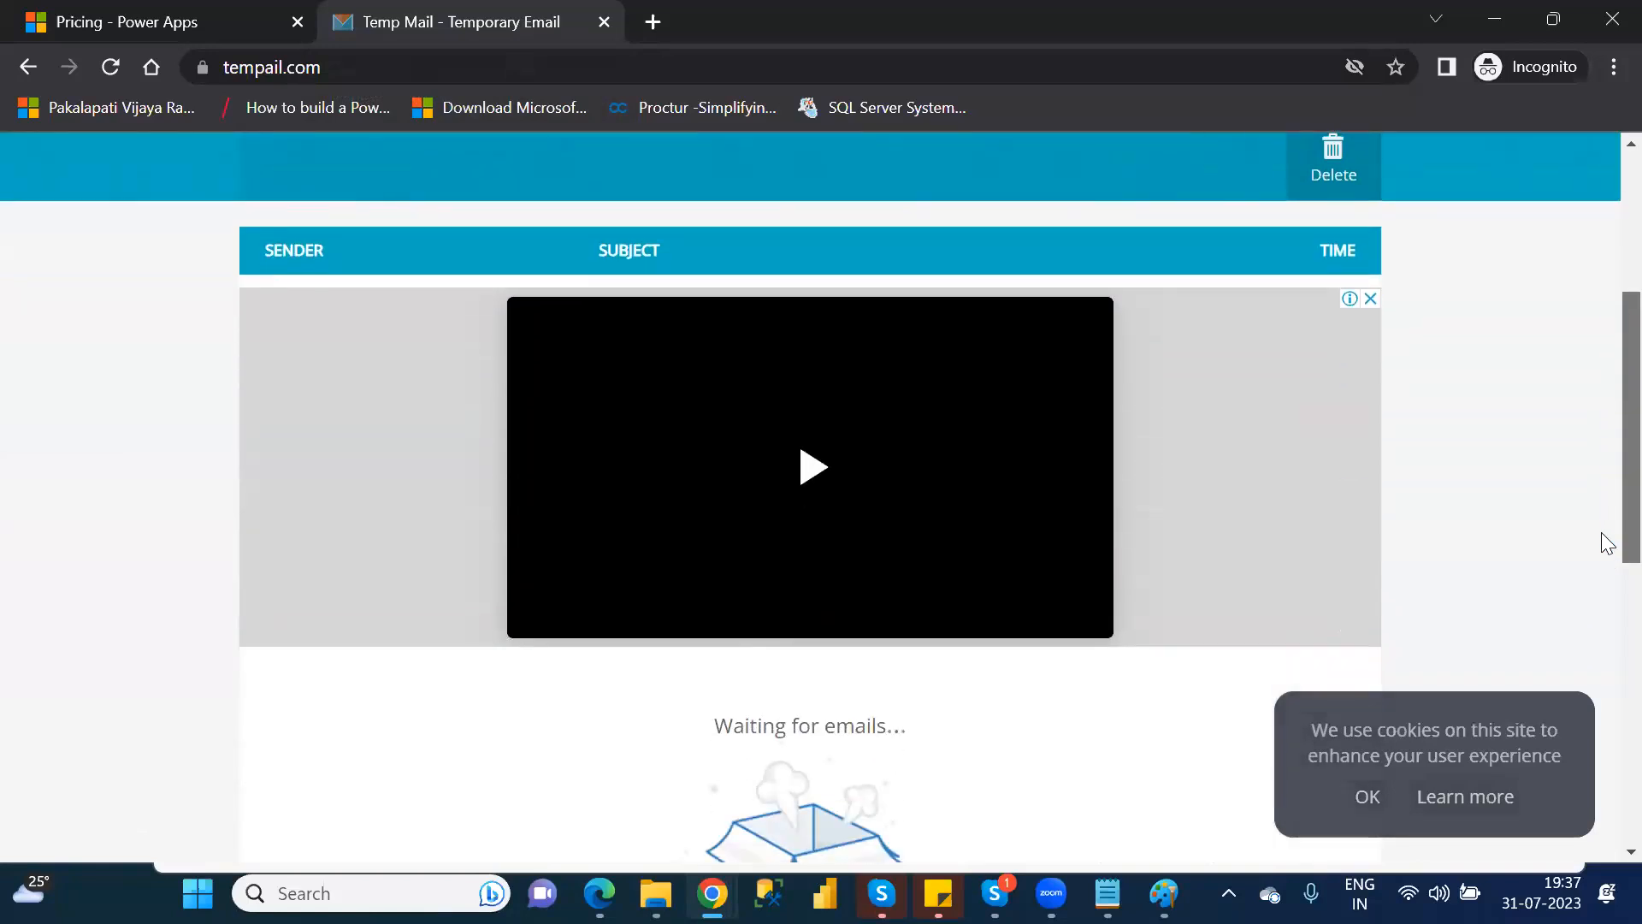
{"action": "scroll", "coordinate": [1604, 598], "scroll_direction": "down", "scroll_amount": 5}
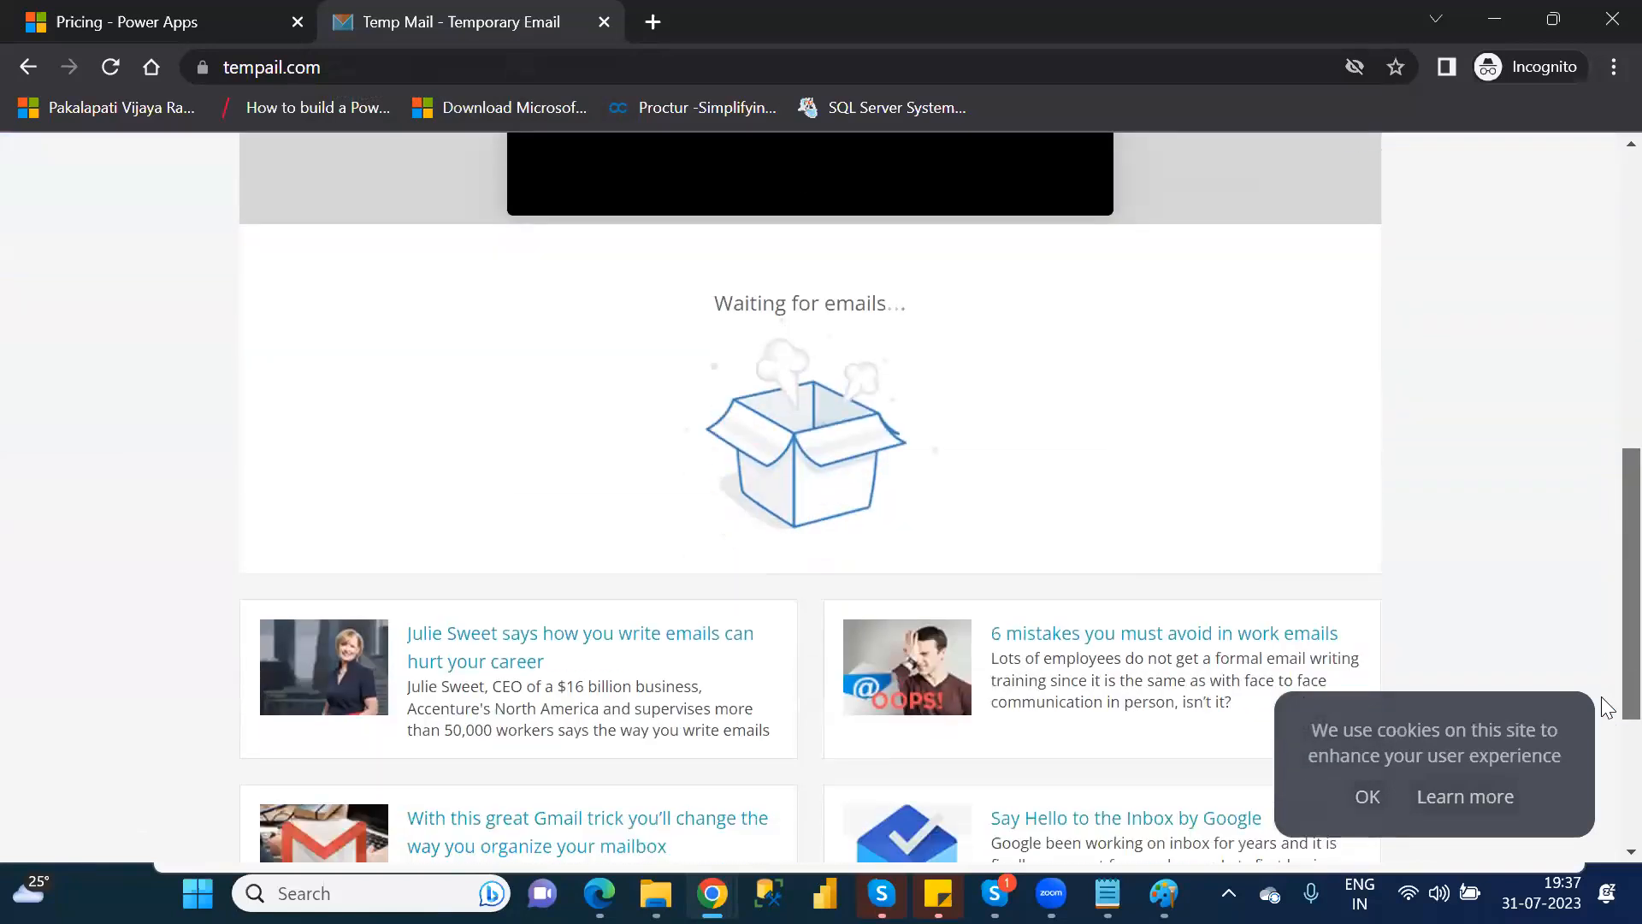
{"action": "scroll", "coordinate": [1426, 557], "scroll_direction": "up", "scroll_amount": 1}
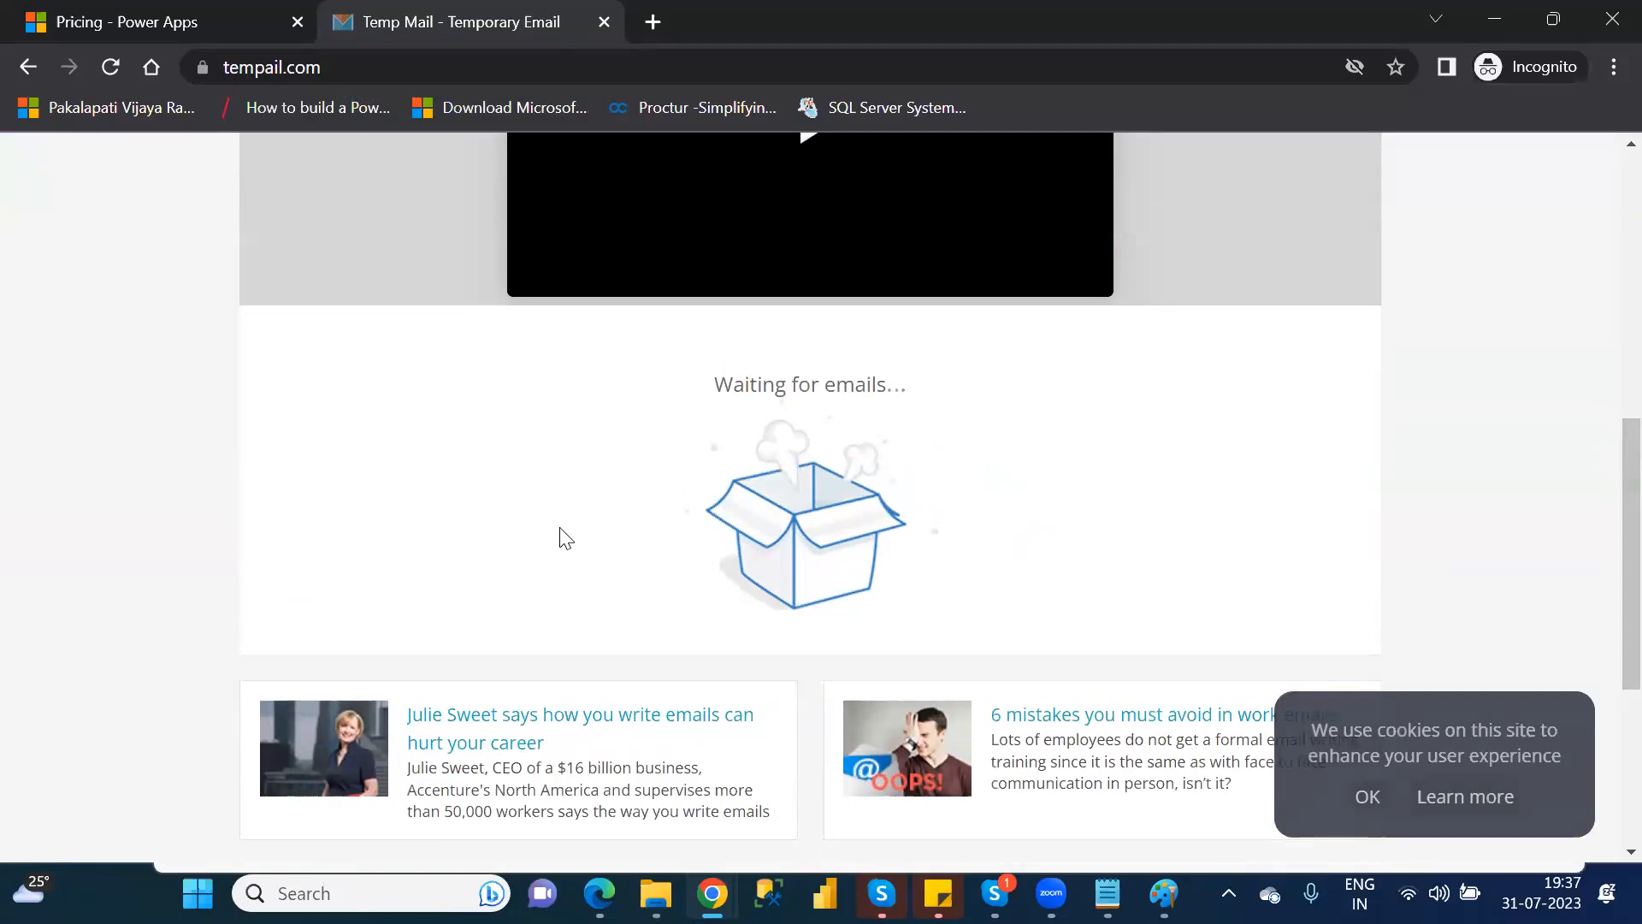
{"action": "scroll", "coordinate": [1608, 242], "scroll_direction": "up", "scroll_amount": 2}
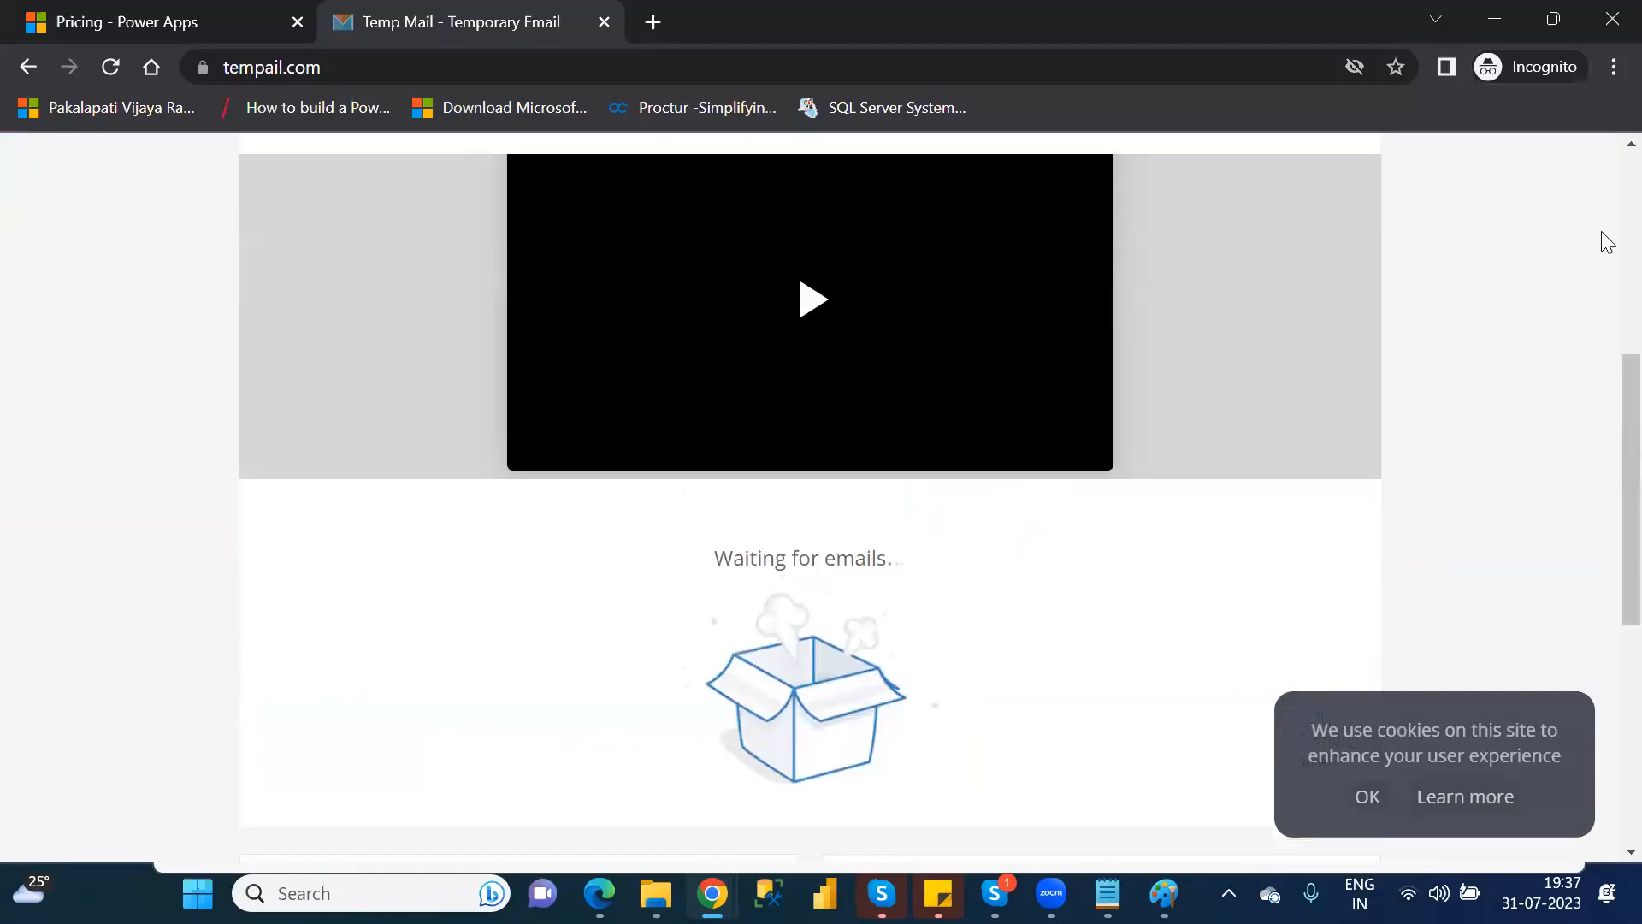
{"action": "scroll", "coordinate": [1608, 242], "scroll_direction": "up", "scroll_amount": 5}
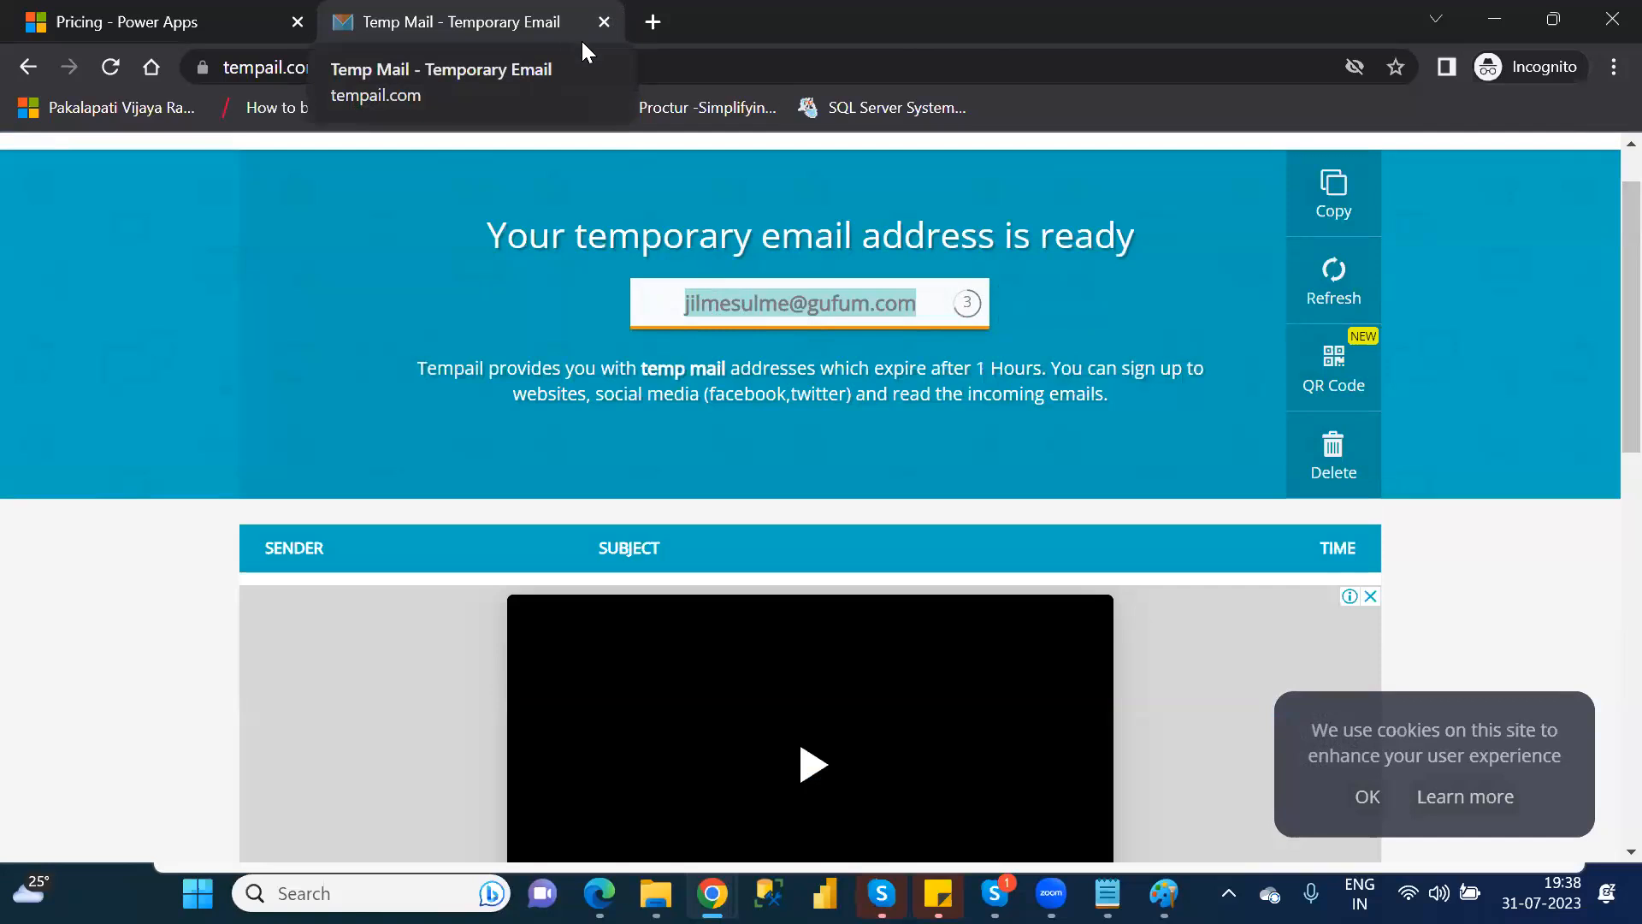
{"action": "left_click", "coordinate": [783, 315]}
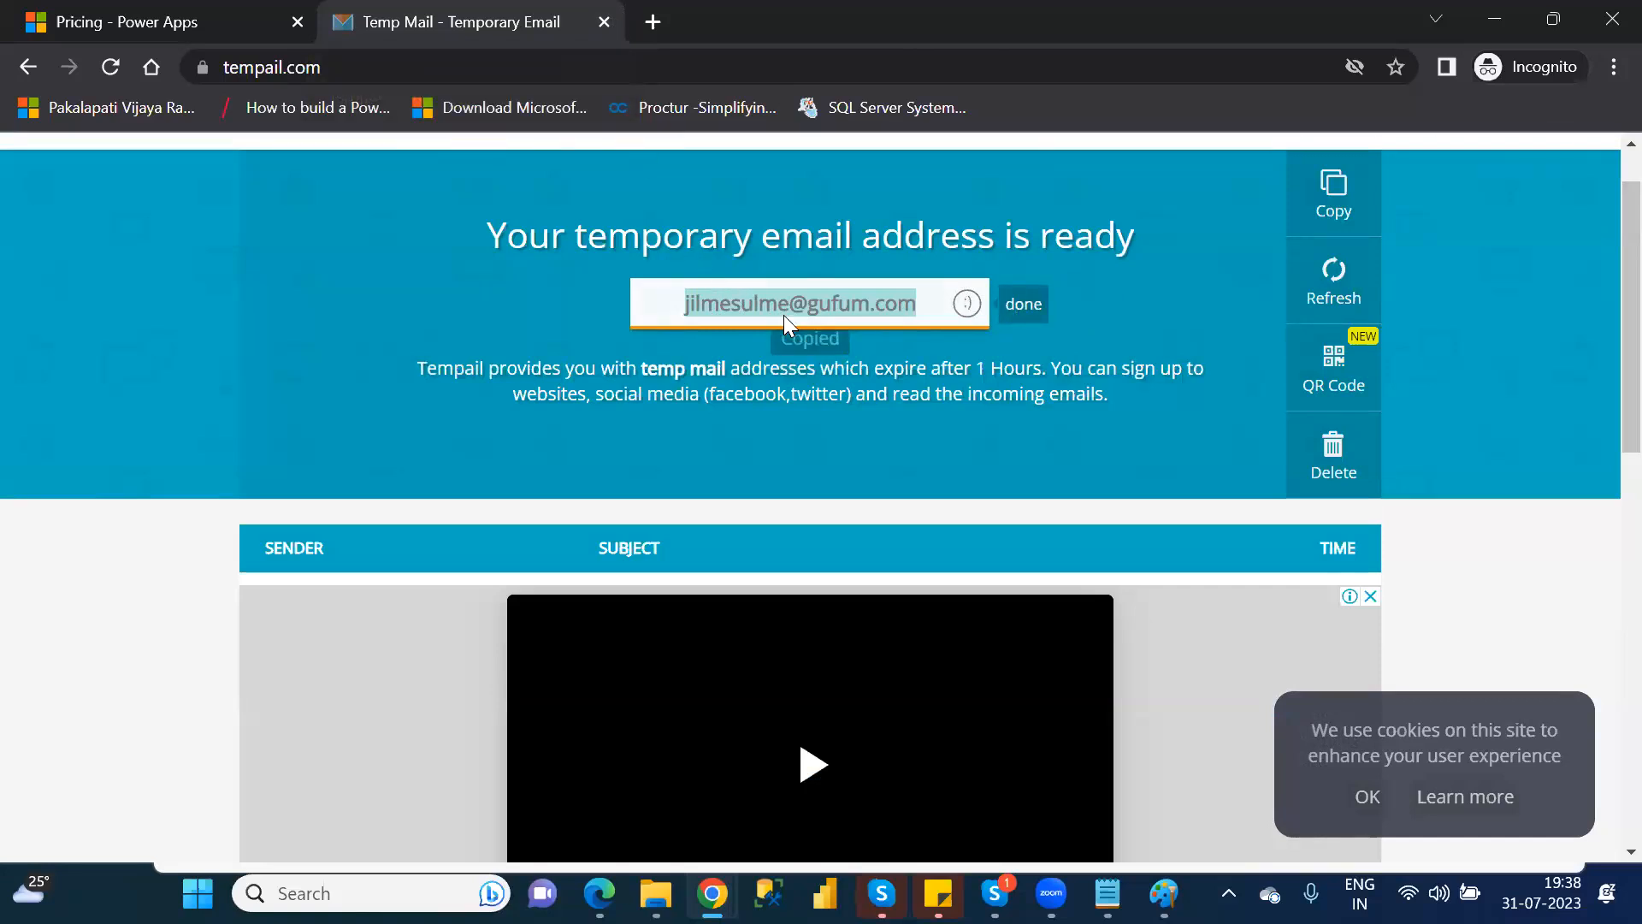
{"action": "left_click", "coordinate": [161, 24]}
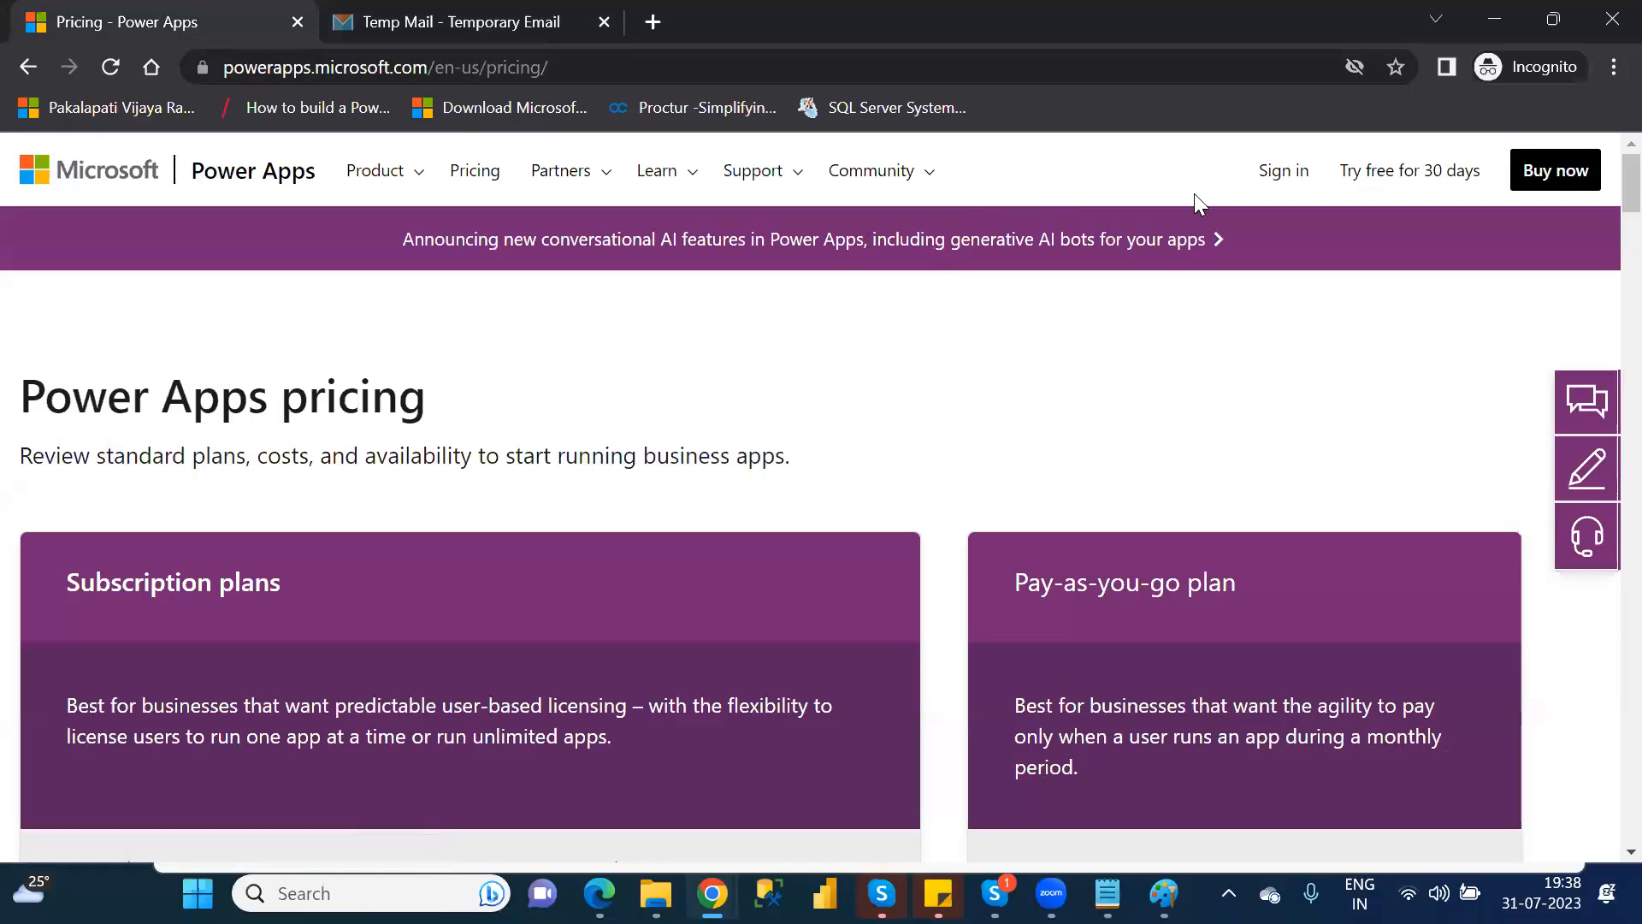
Start the 30-day free trial using the pasted temporary address, with the subscription agreement accepted.
{"action": "left_click", "coordinate": [1375, 185]}
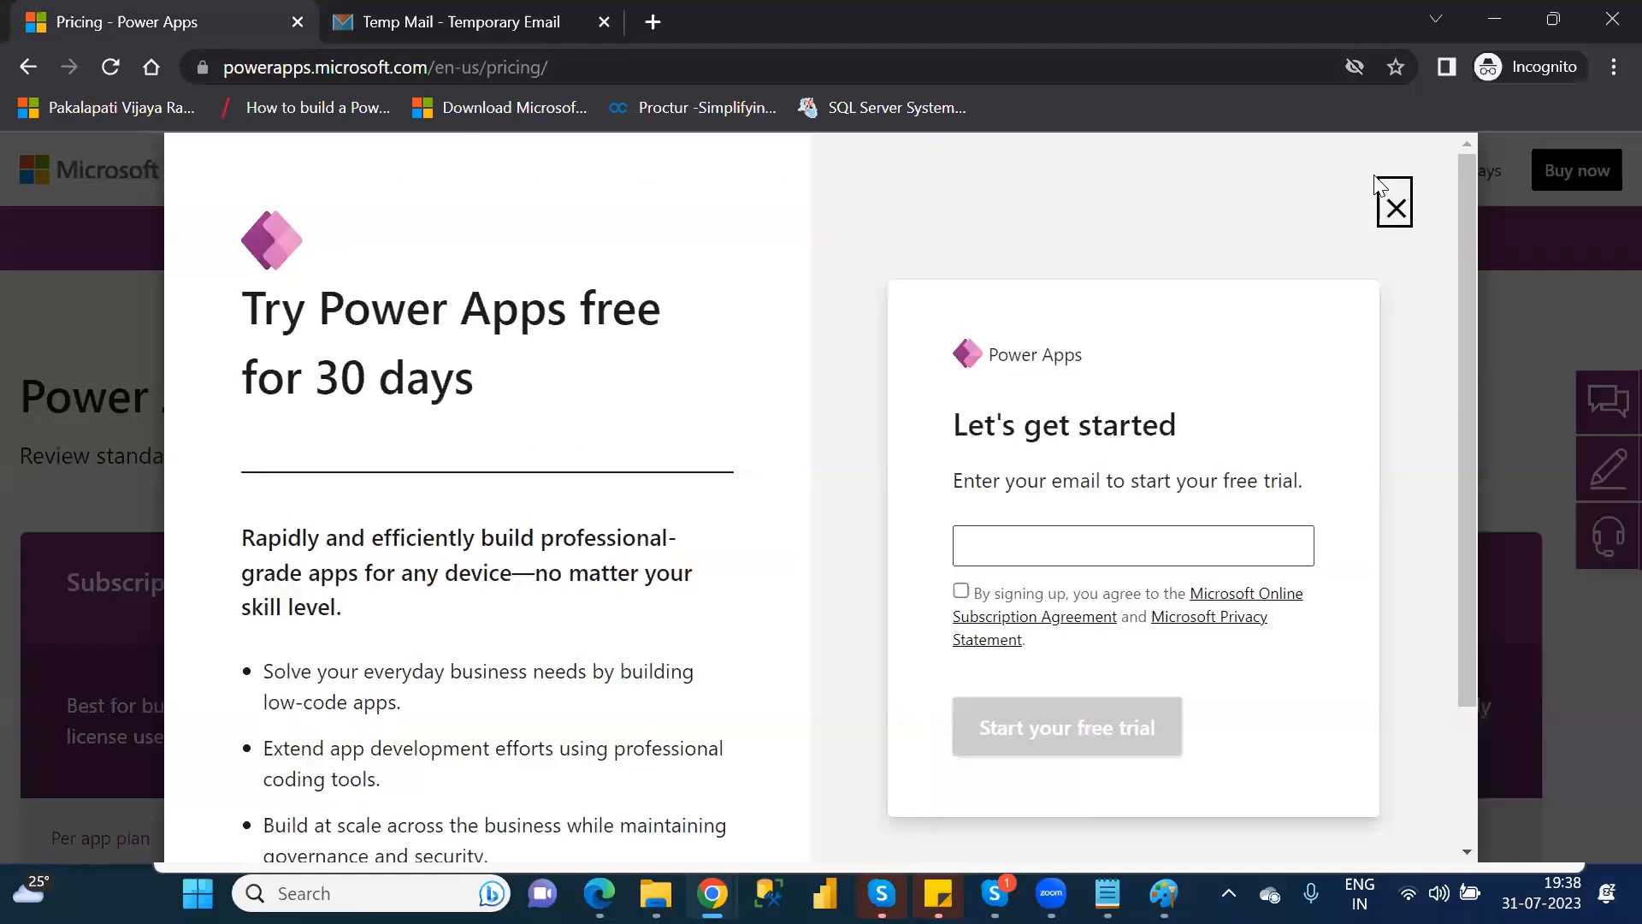
{"action": "left_click", "coordinate": [1394, 207]}
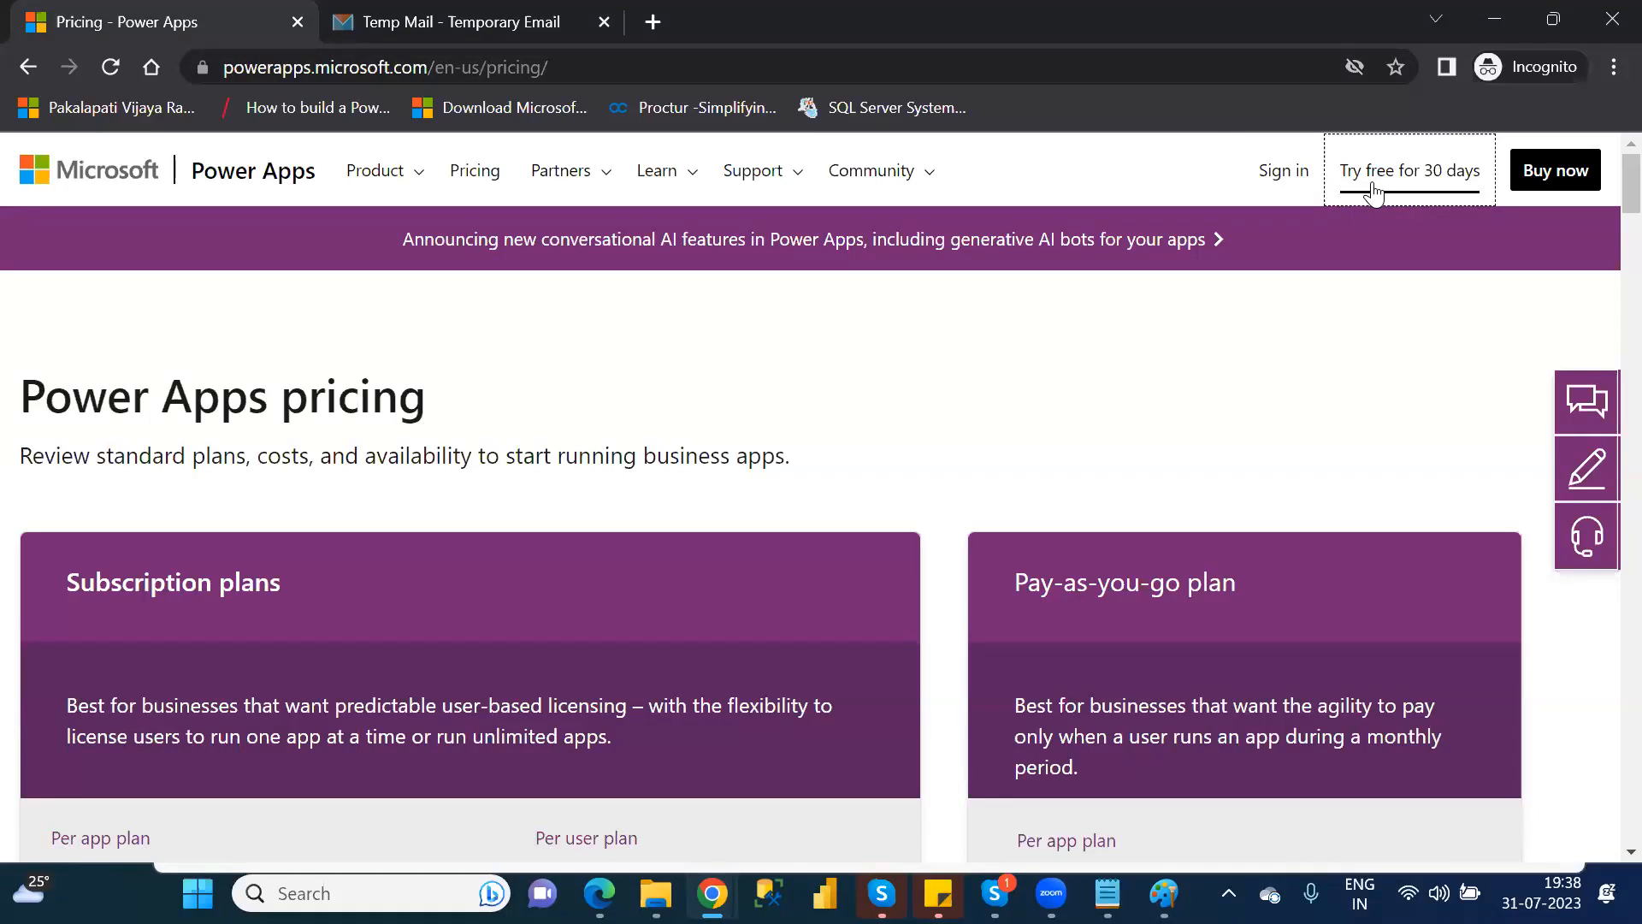
{"action": "left_click", "coordinate": [1373, 190]}
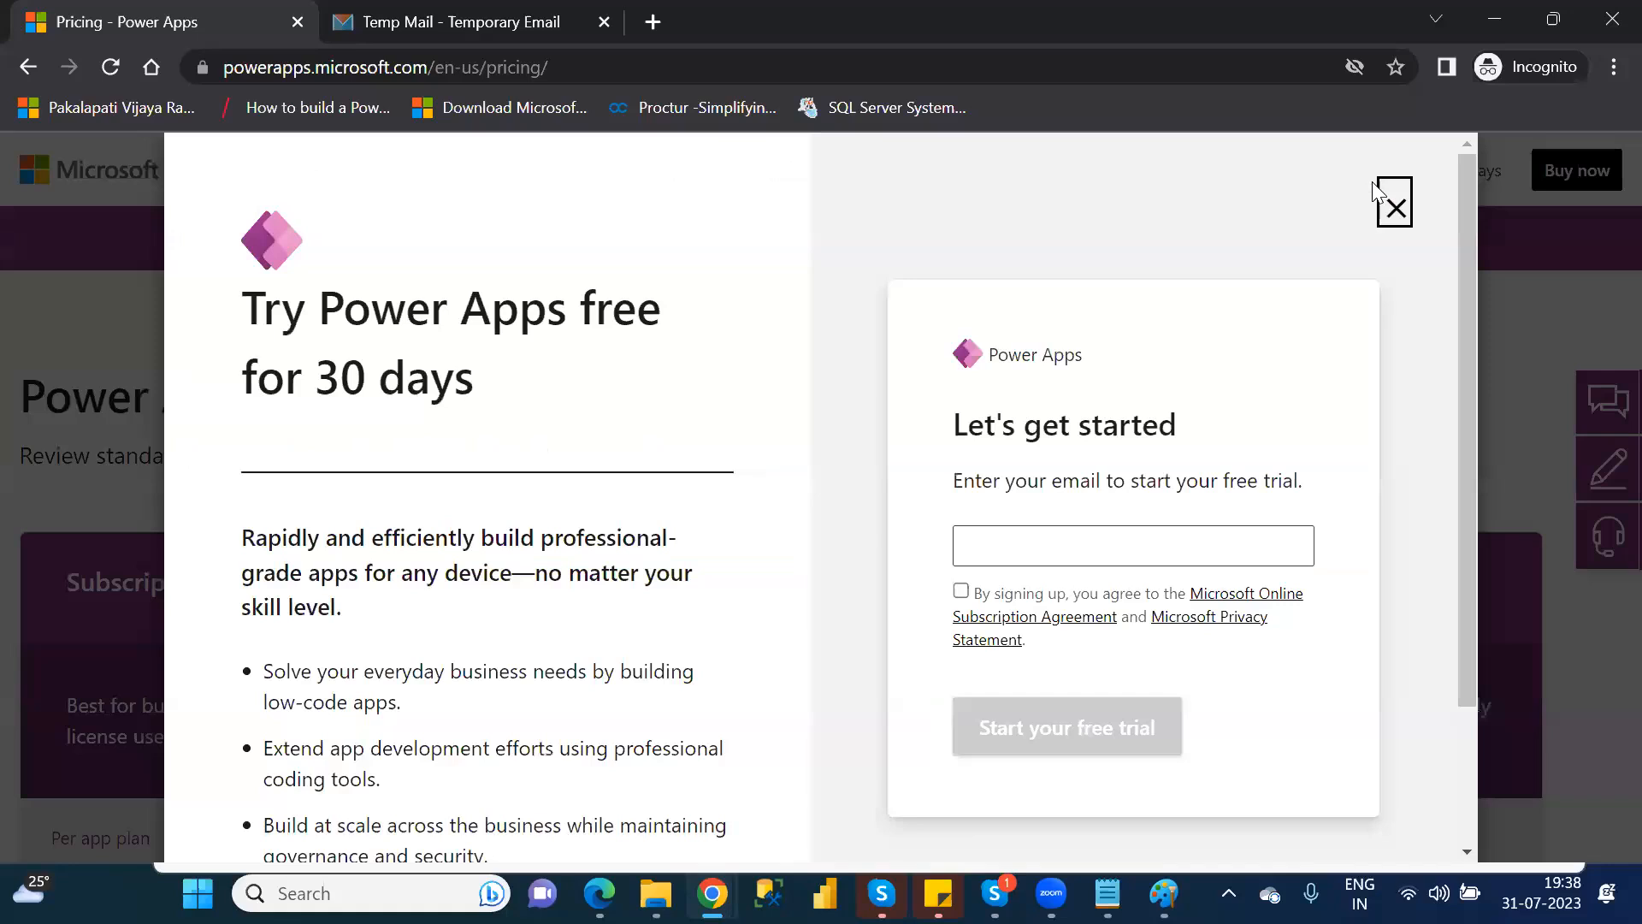
{"action": "left_click", "coordinate": [1128, 540]}
{"action": "key", "text": "ctrl+v"}
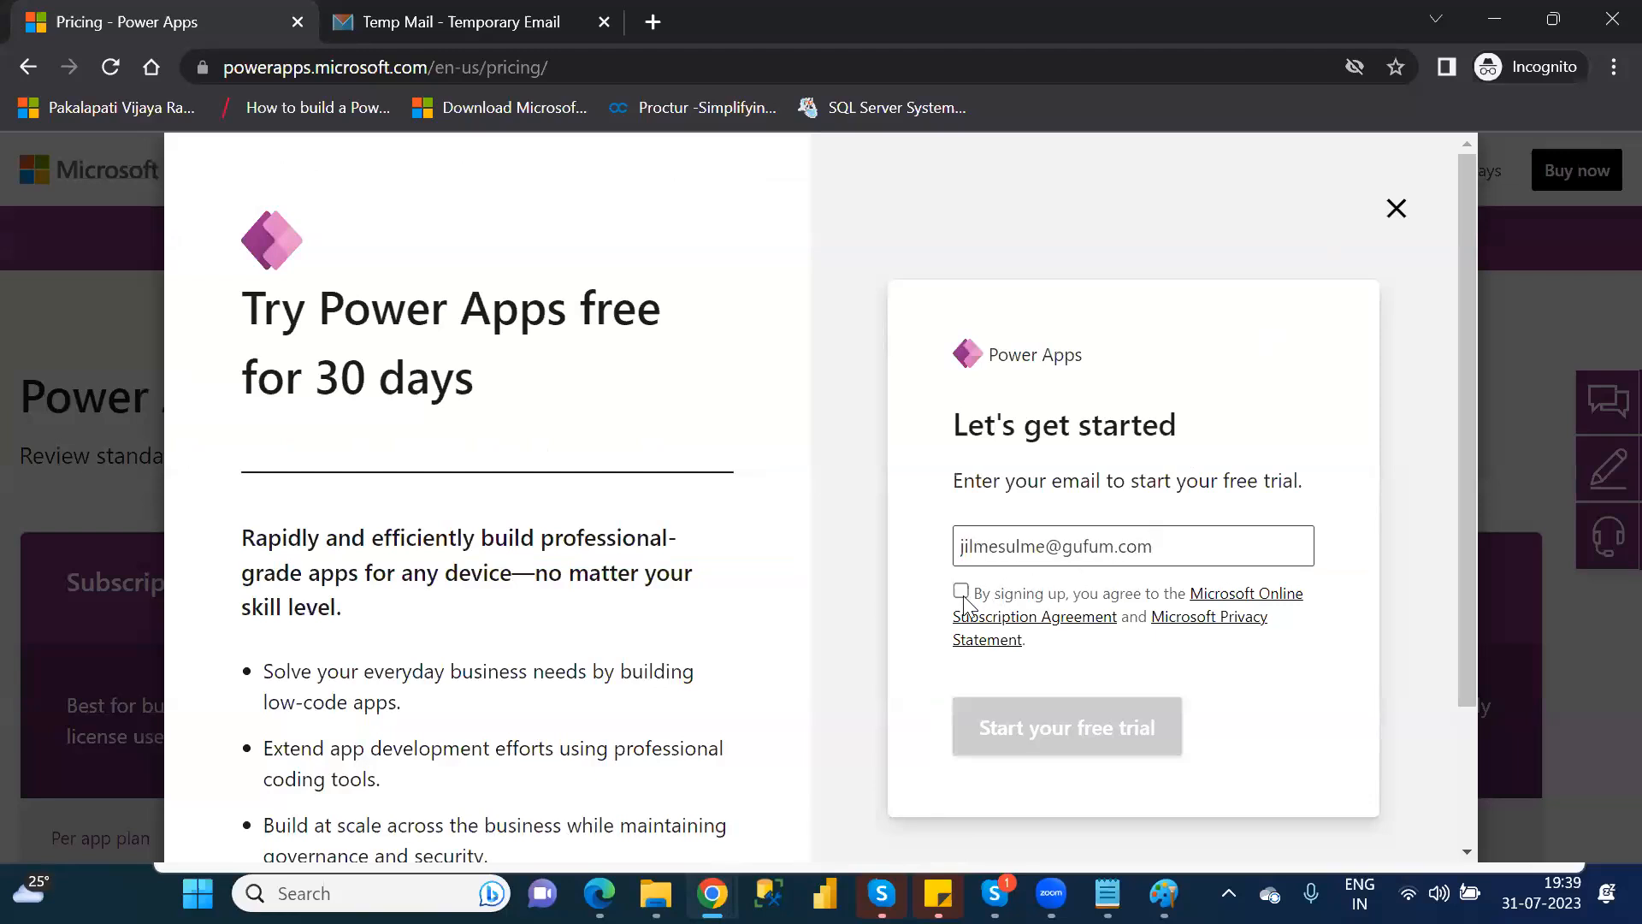
{"action": "left_click", "coordinate": [961, 593]}
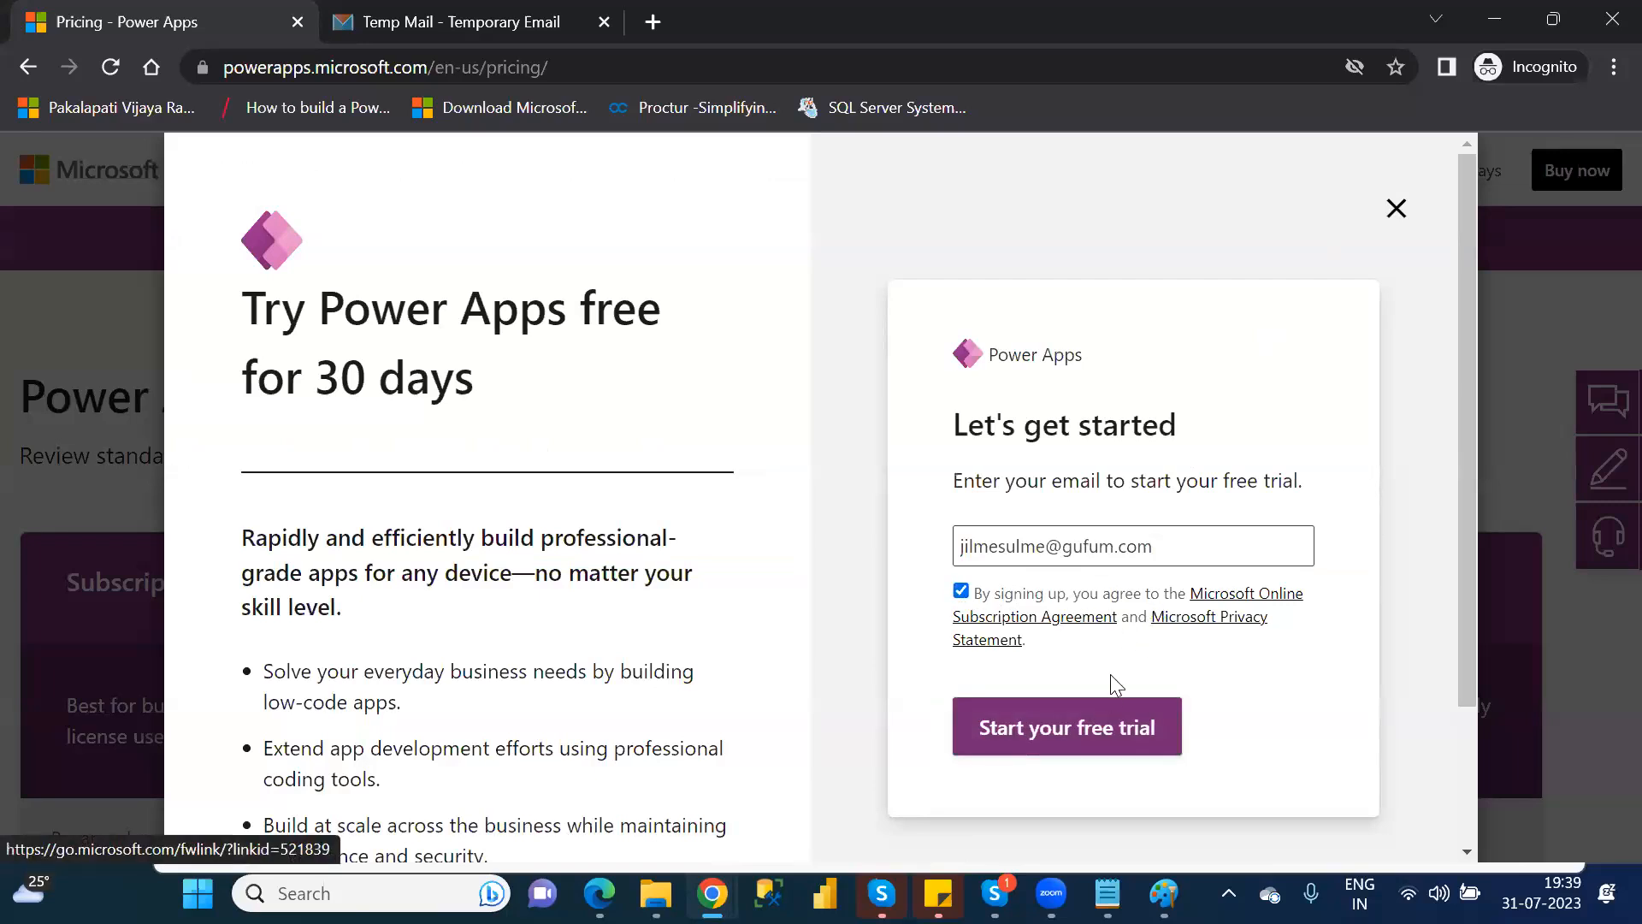
{"action": "left_click", "coordinate": [1100, 739]}
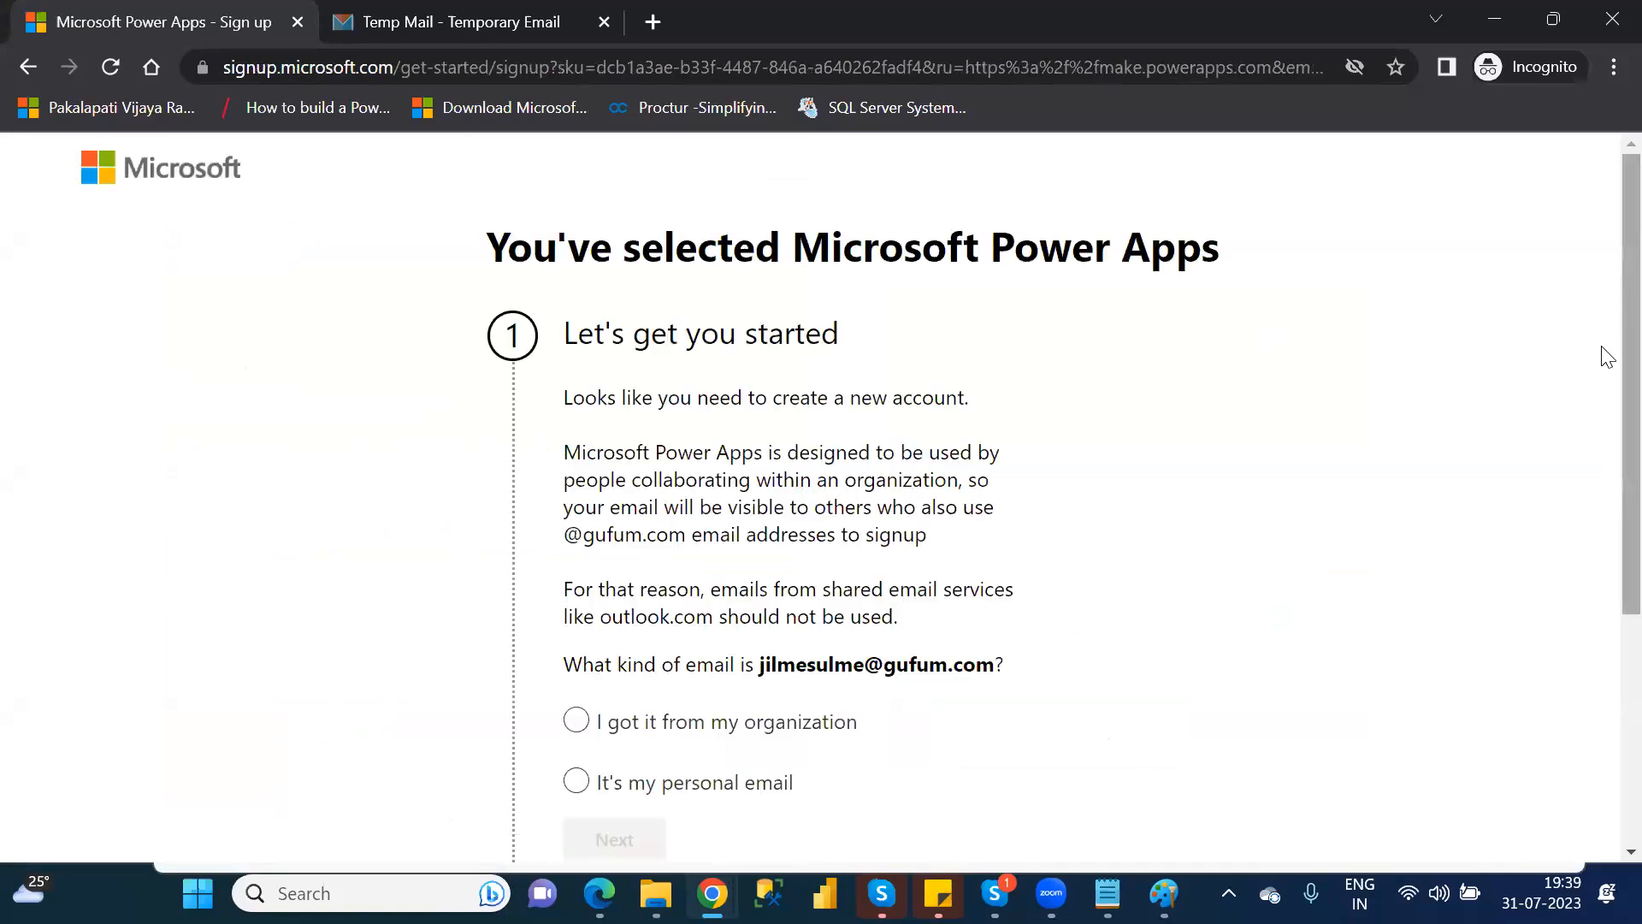
Glance at the Tempail inbox, then choose 'I got it from my organization' and continue.
{"action": "scroll", "coordinate": [1605, 377], "scroll_direction": "down", "scroll_amount": 3}
{"action": "scroll", "coordinate": [1606, 545], "scroll_direction": "down", "scroll_amount": 1}
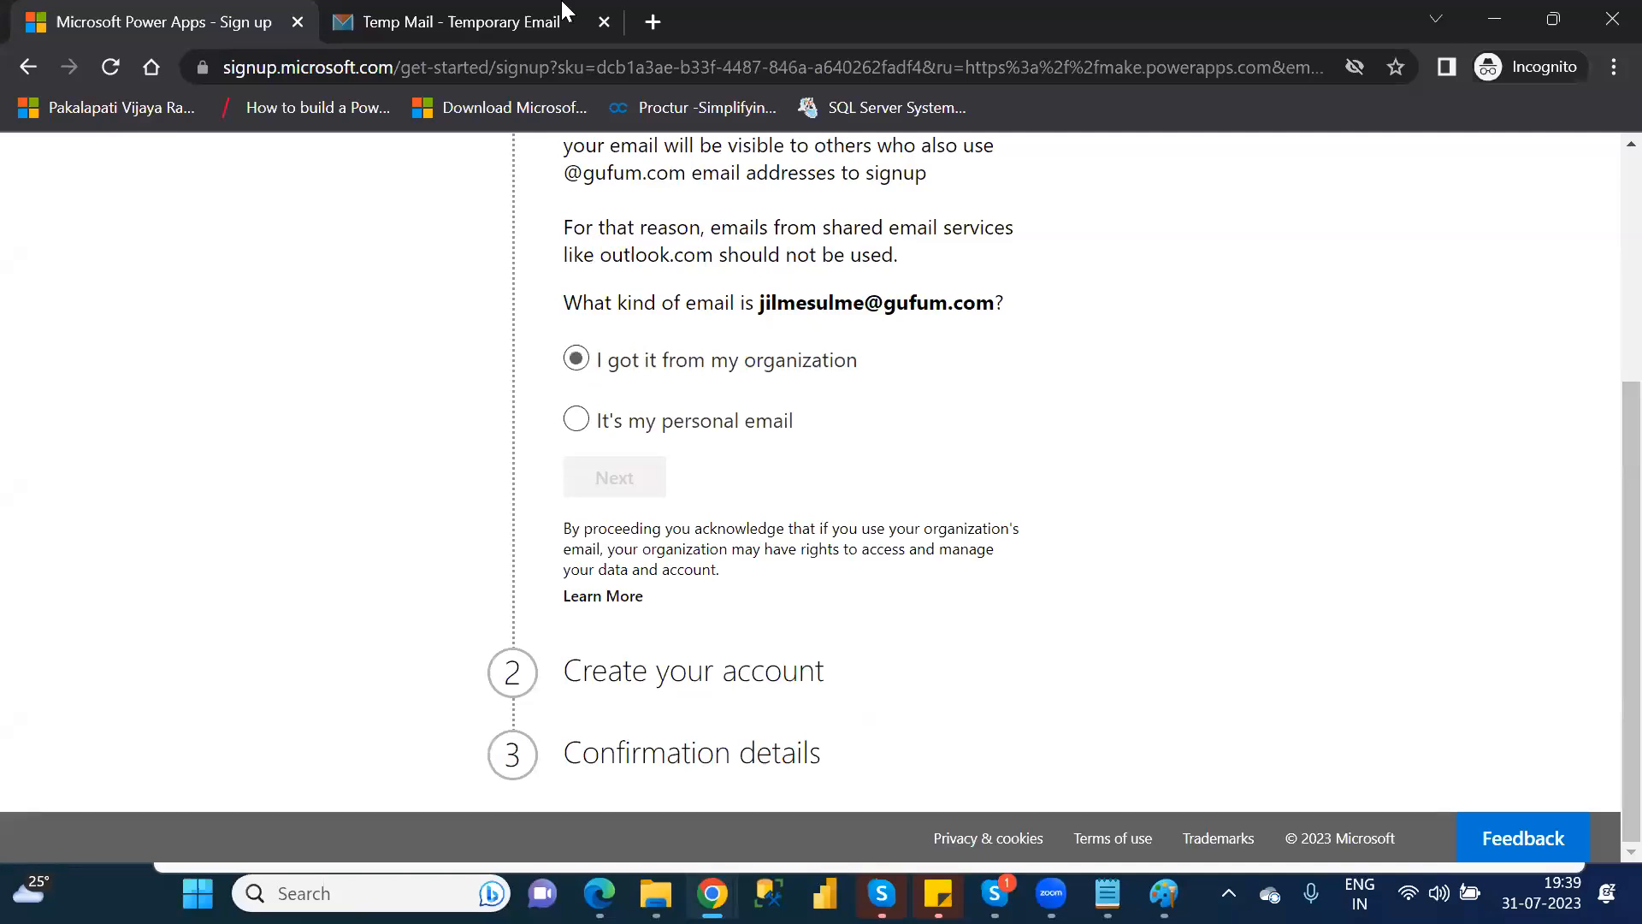
{"action": "left_click", "coordinate": [494, 27]}
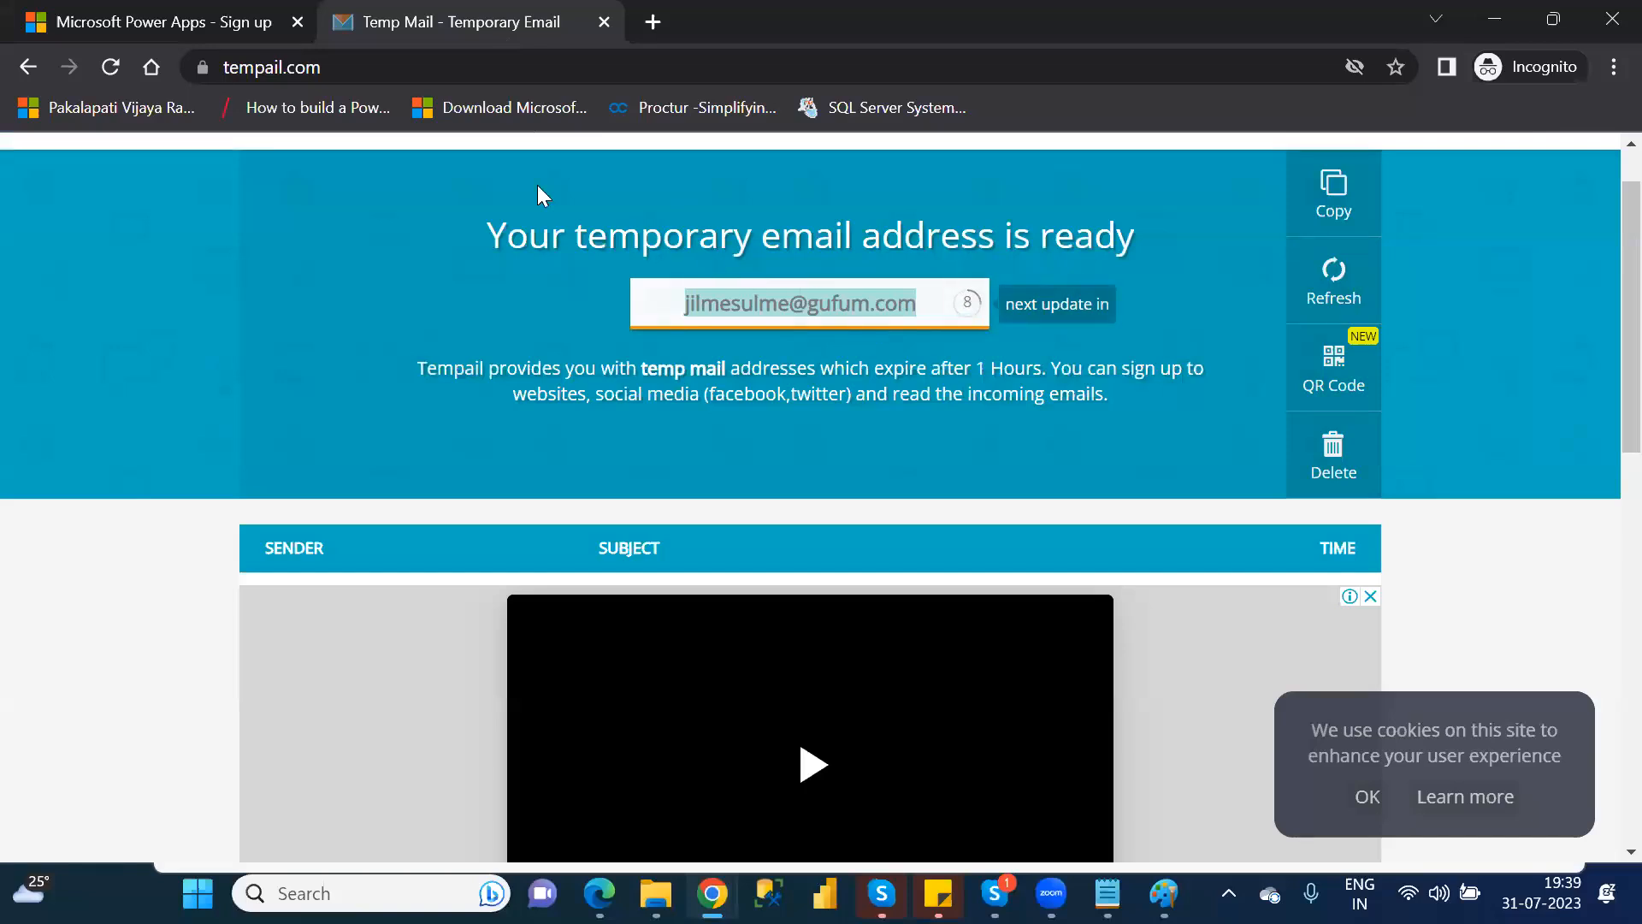
{"action": "left_click", "coordinate": [147, 28]}
{"action": "left_click", "coordinate": [576, 360]}
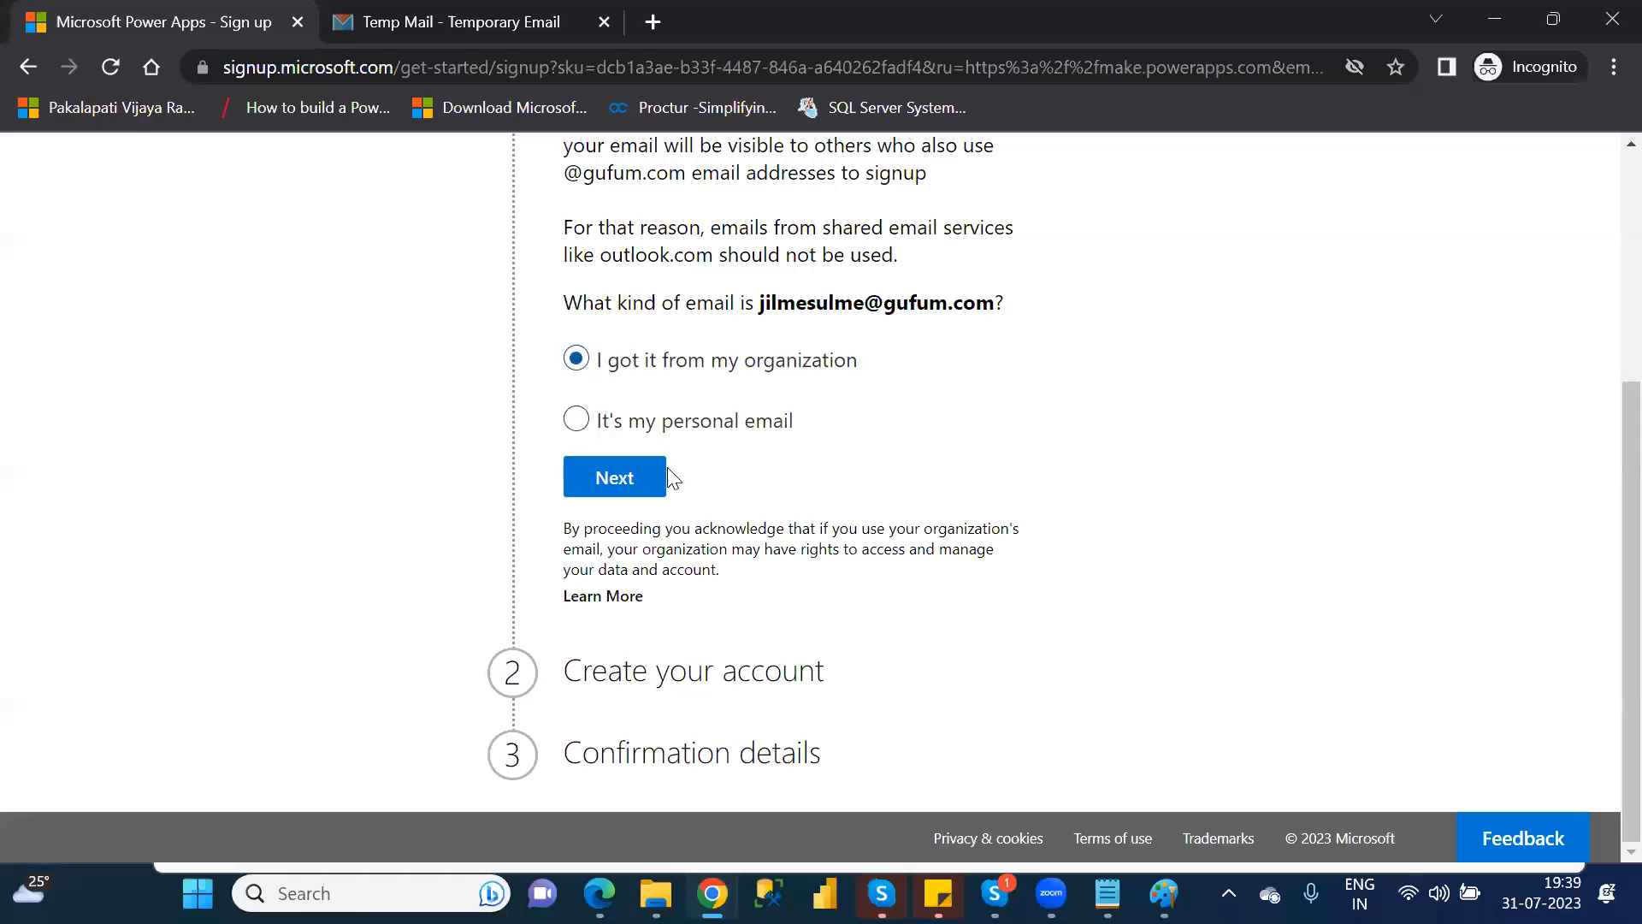
{"action": "left_click", "coordinate": [621, 486]}
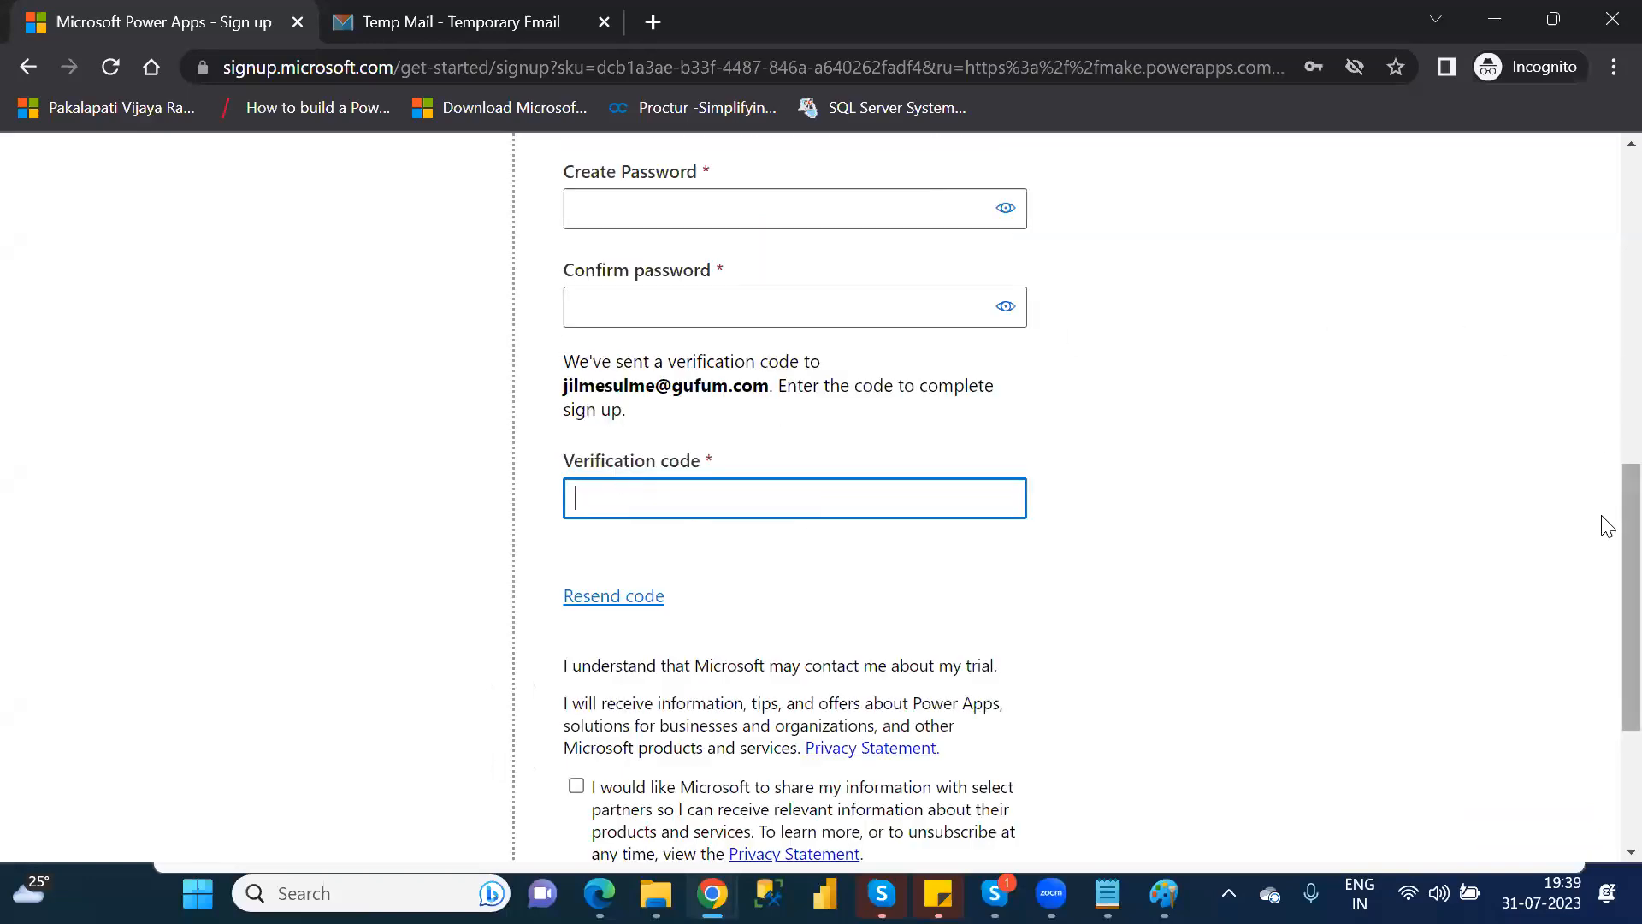
Enter the first and last name on the account creation form.
{"action": "scroll", "coordinate": [1602, 454], "scroll_direction": "up", "scroll_amount": 3}
{"action": "scroll", "coordinate": [1603, 359], "scroll_direction": "up", "scroll_amount": 4}
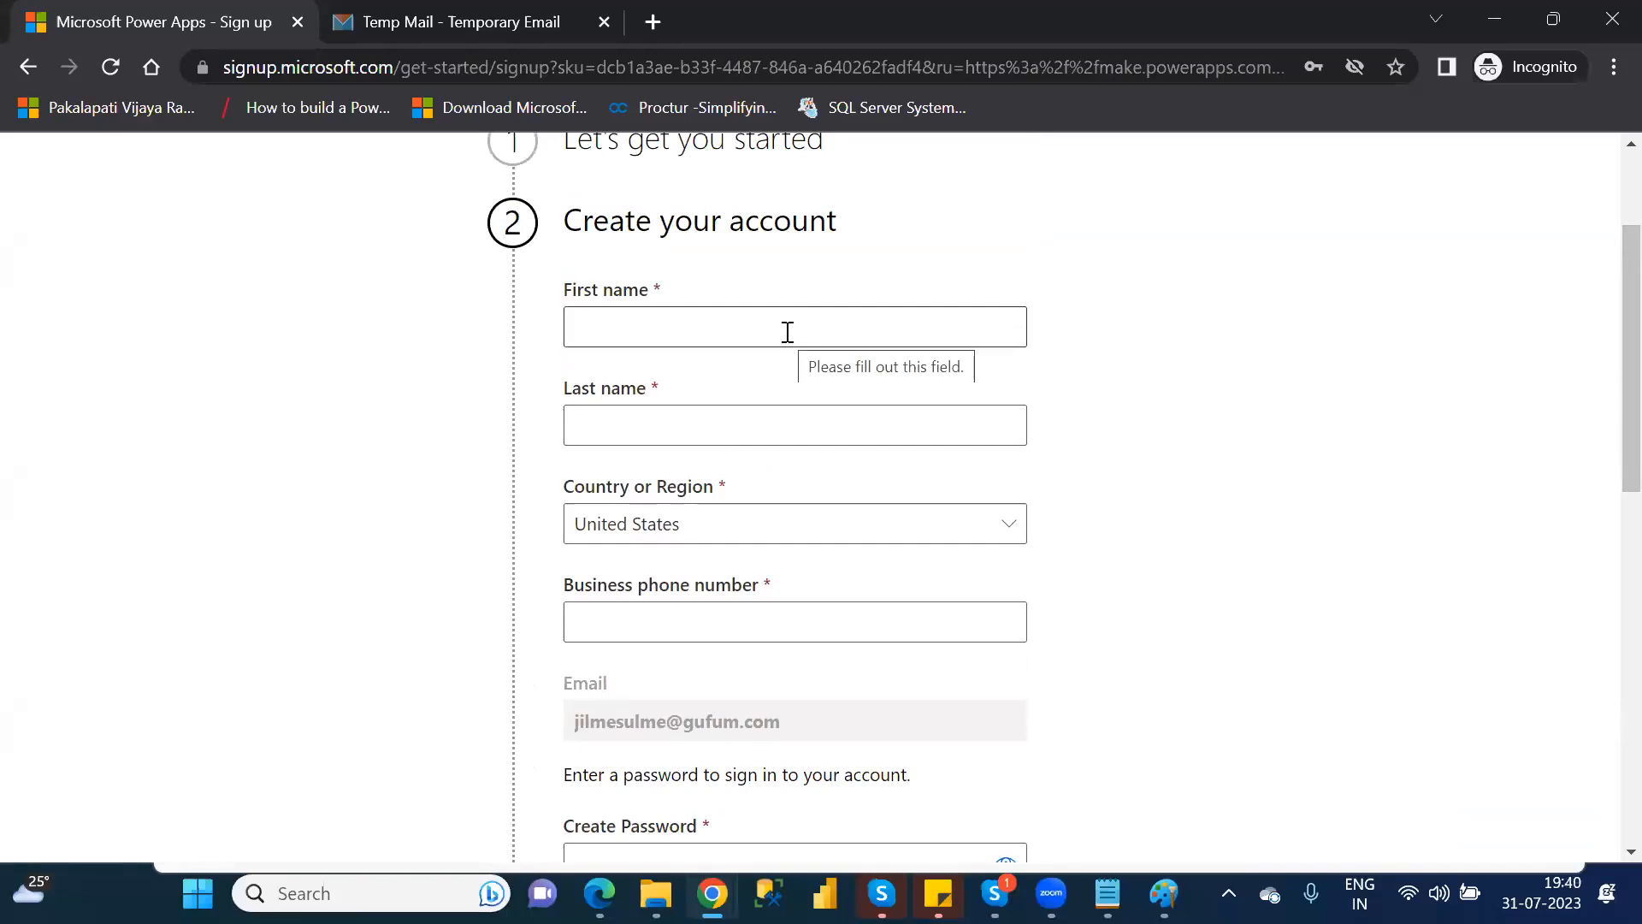
{"action": "left_click", "coordinate": [787, 332]}
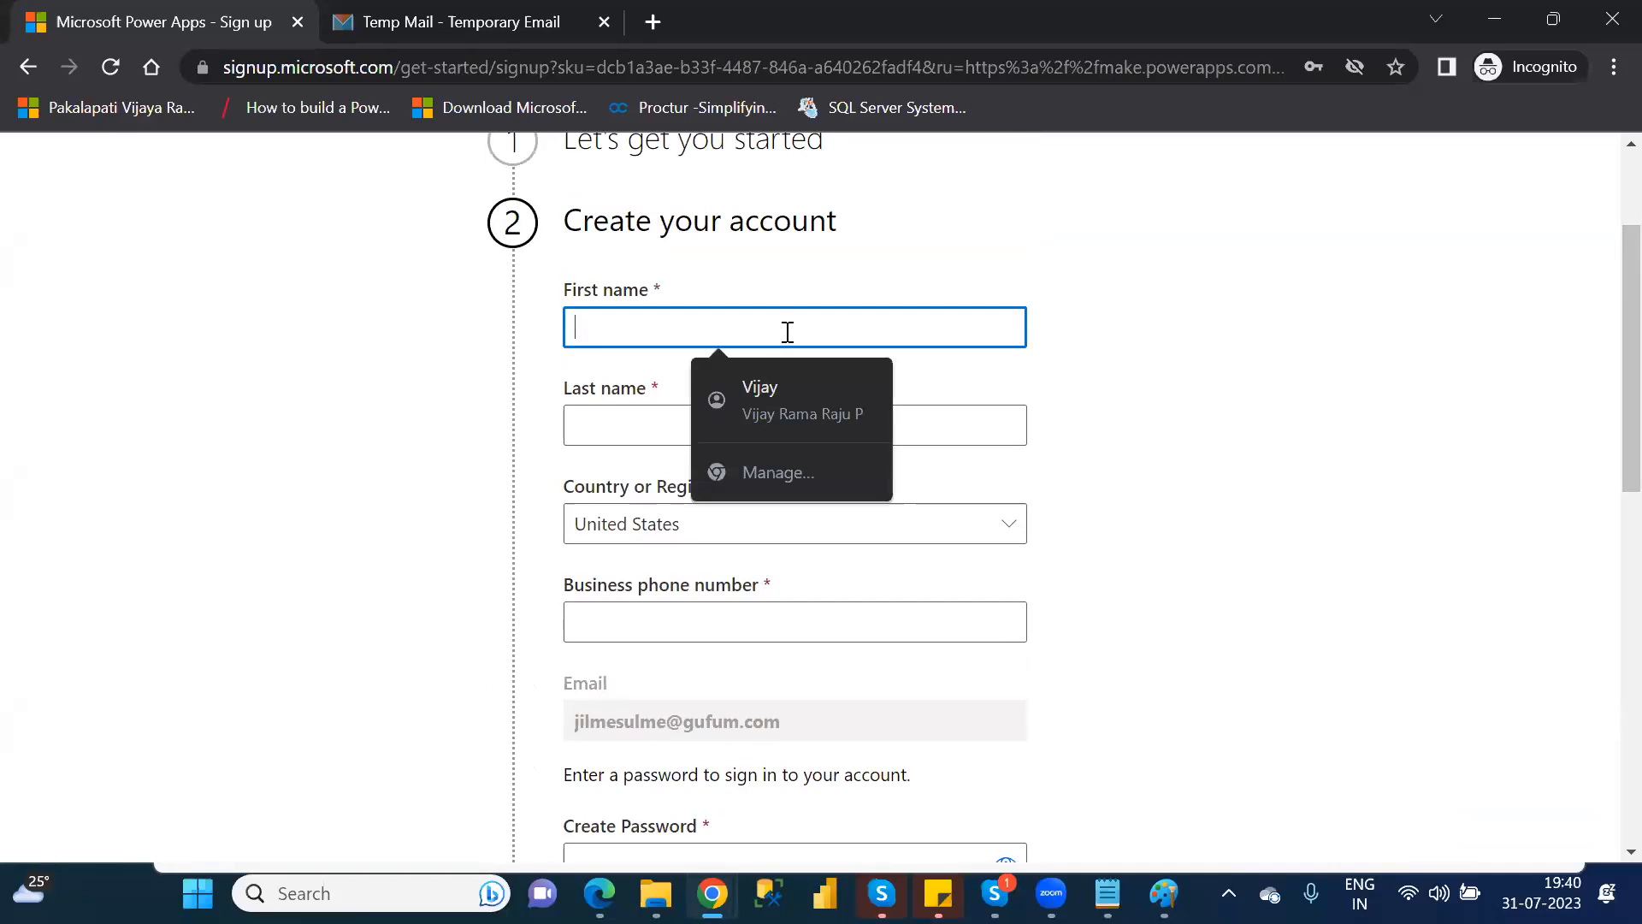
{"action": "type", "text": "Vijay"}
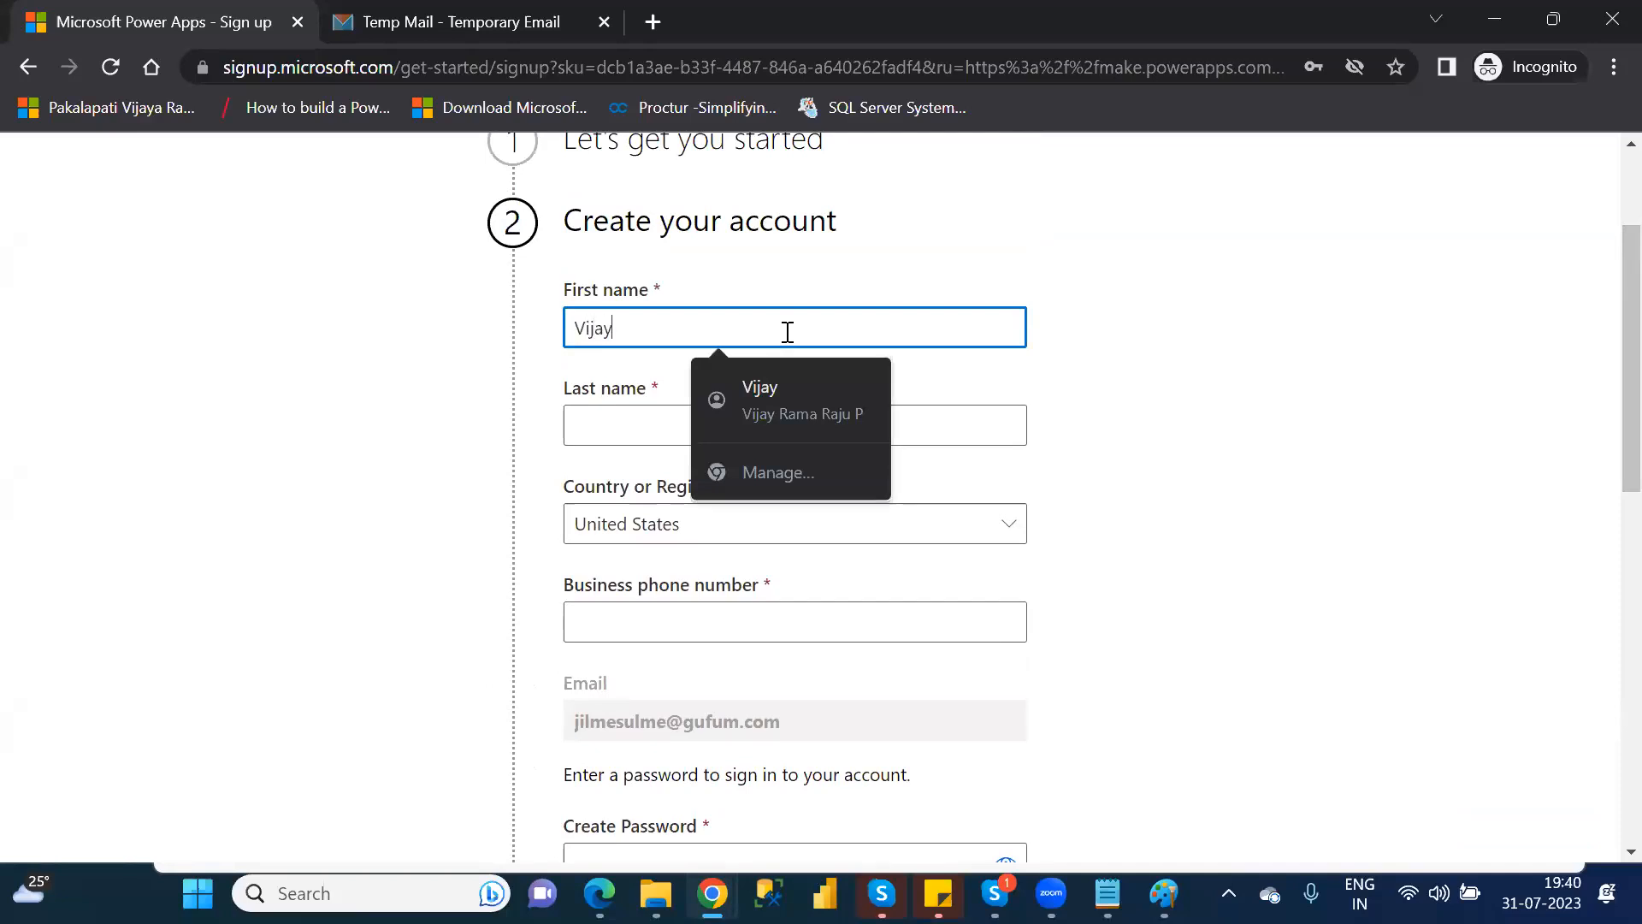
{"action": "key", "text": "Tab"}
{"action": "type", "text": "Pow"}
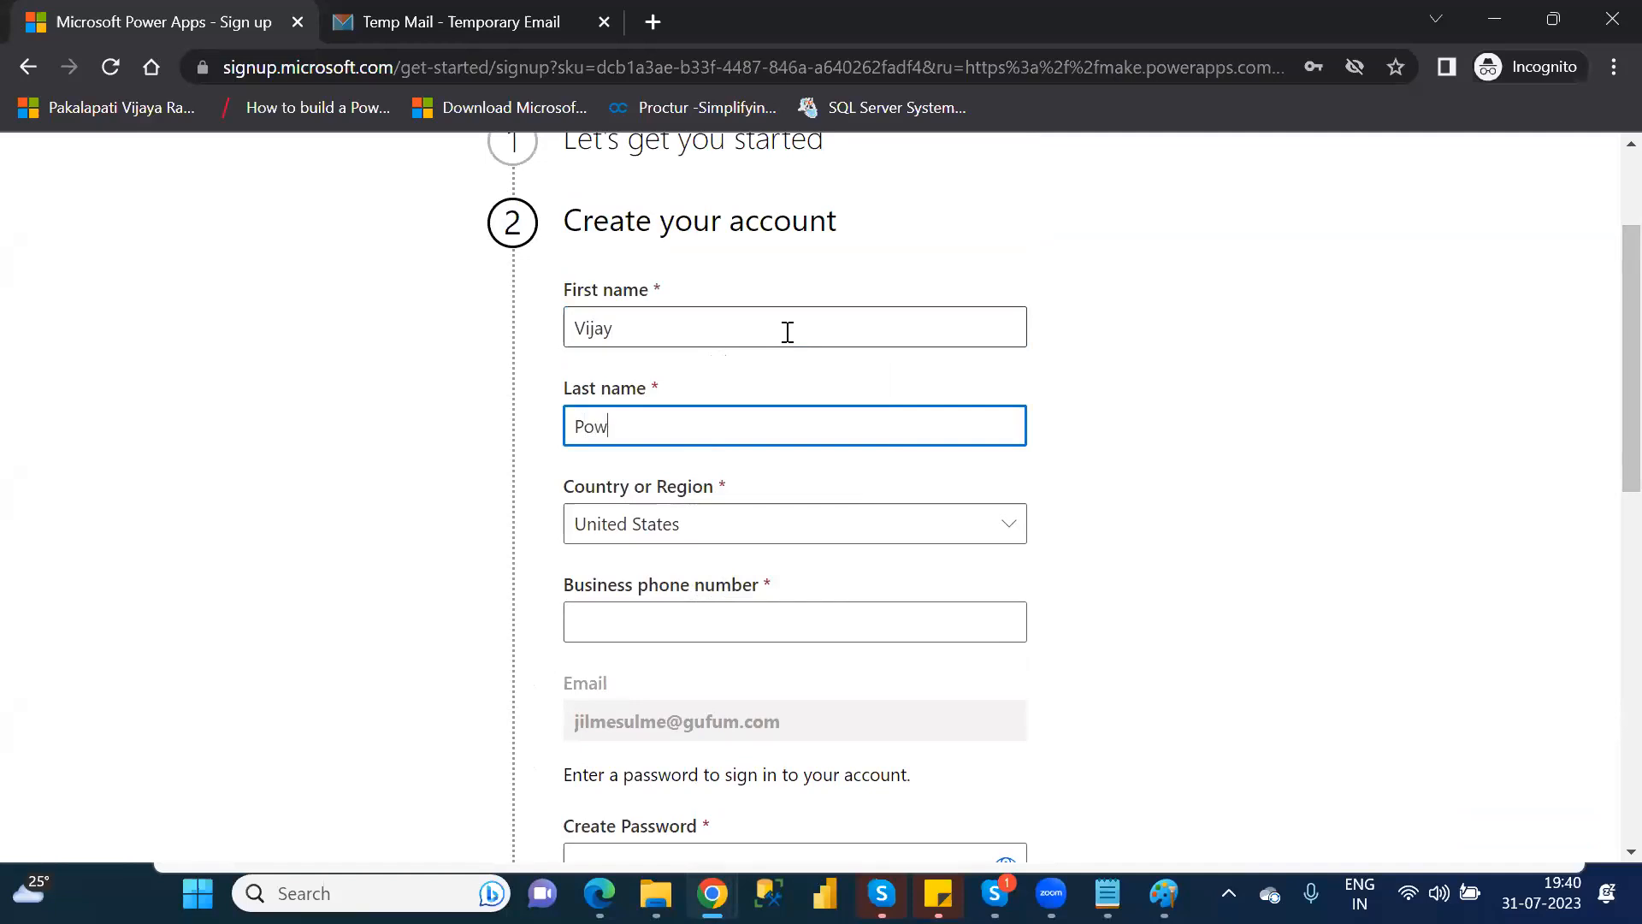
{"action": "type", "text": "erApps1"}
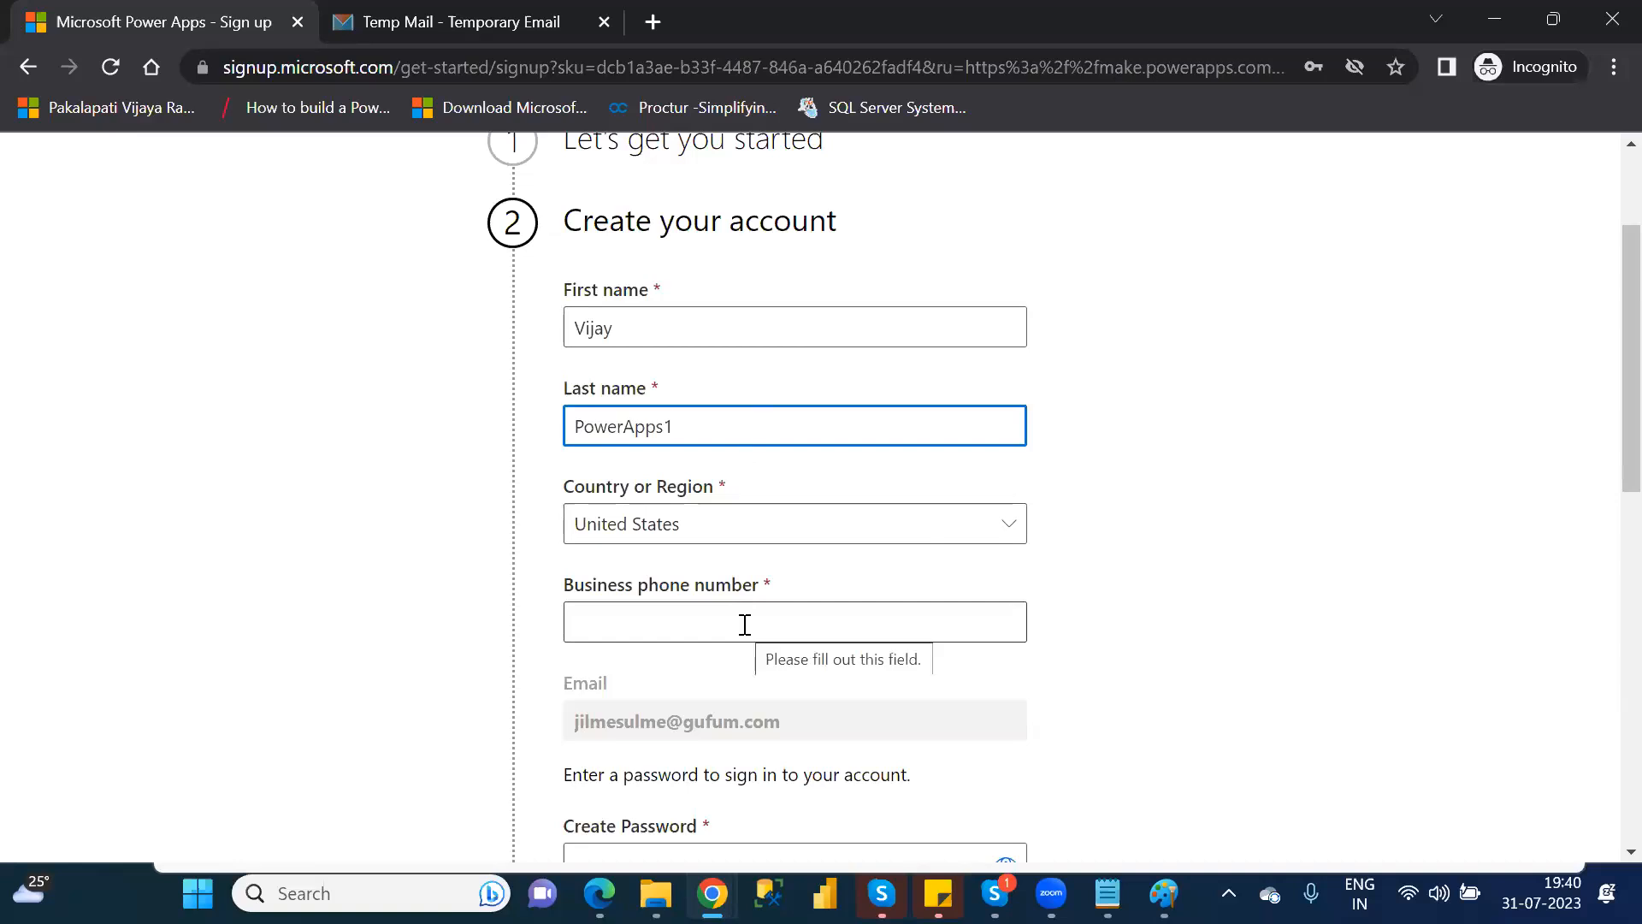
Set Country or Region to India and enter the business phone number.
{"action": "left_click", "coordinate": [659, 532]}
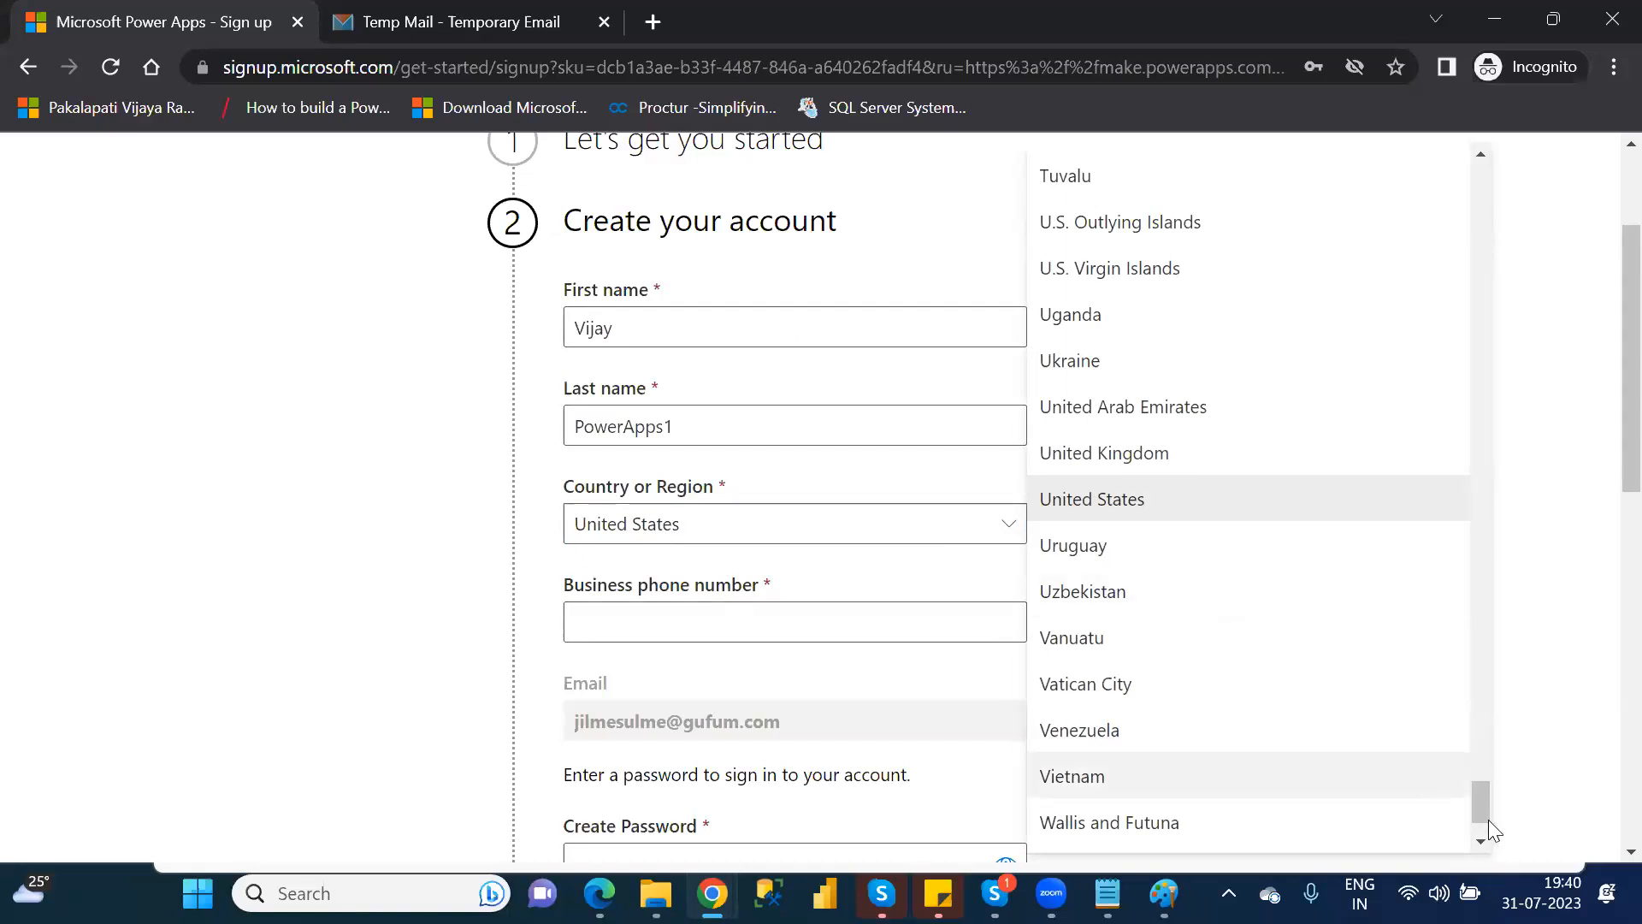
{"action": "left_click_drag", "start_coordinate": [1486, 812], "coordinate": [1532, 469]}
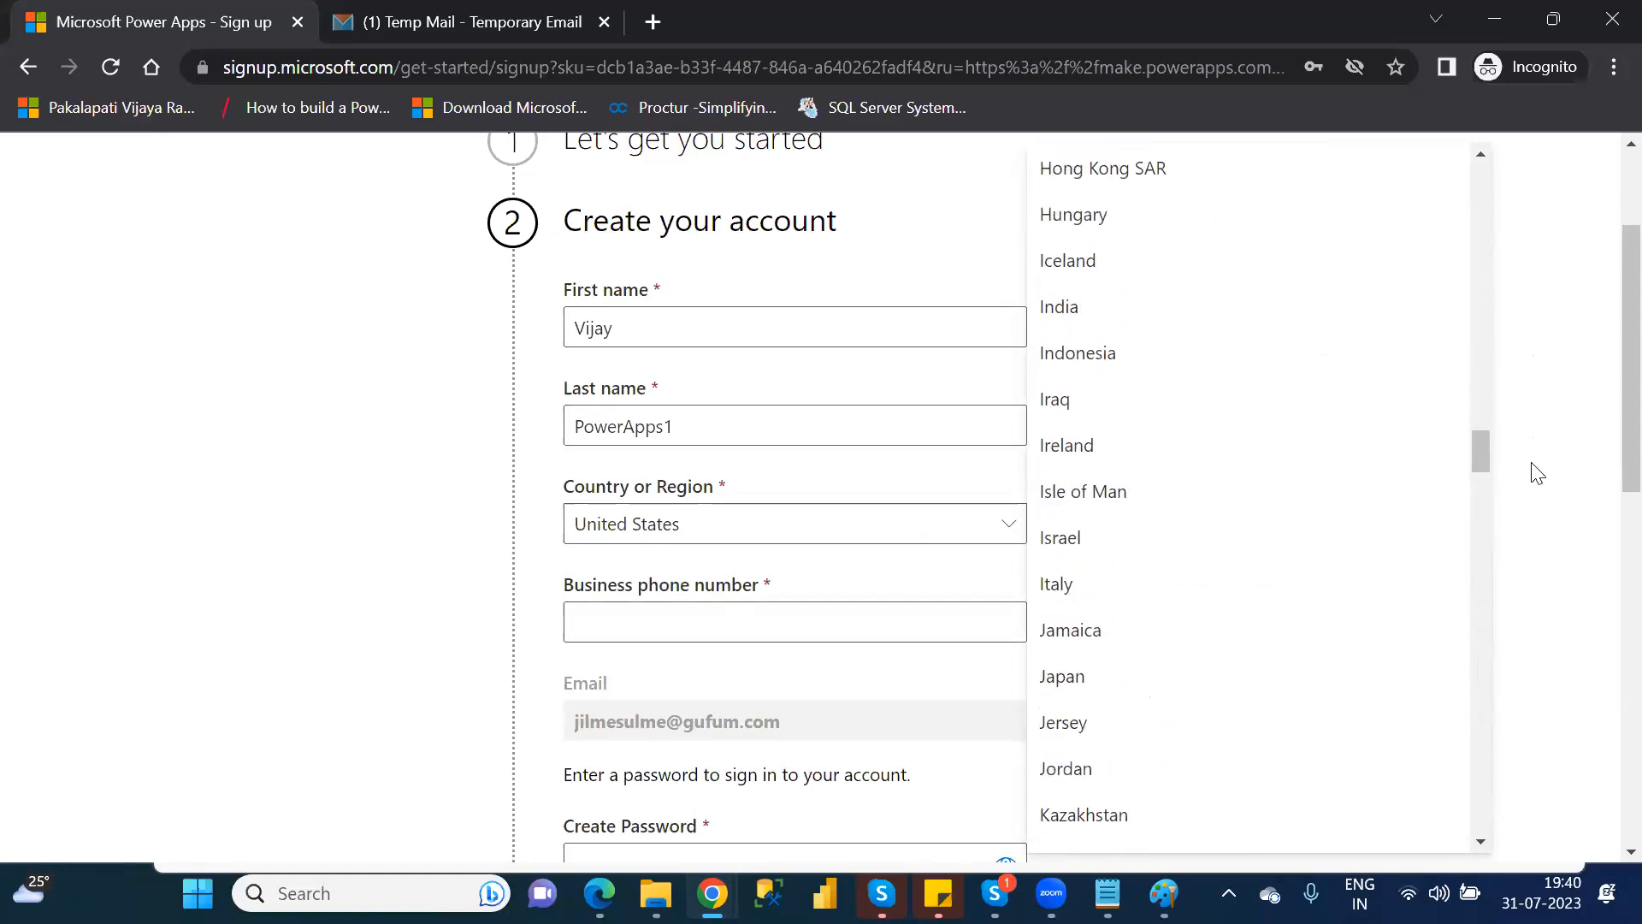
{"action": "left_click", "coordinate": [1204, 306]}
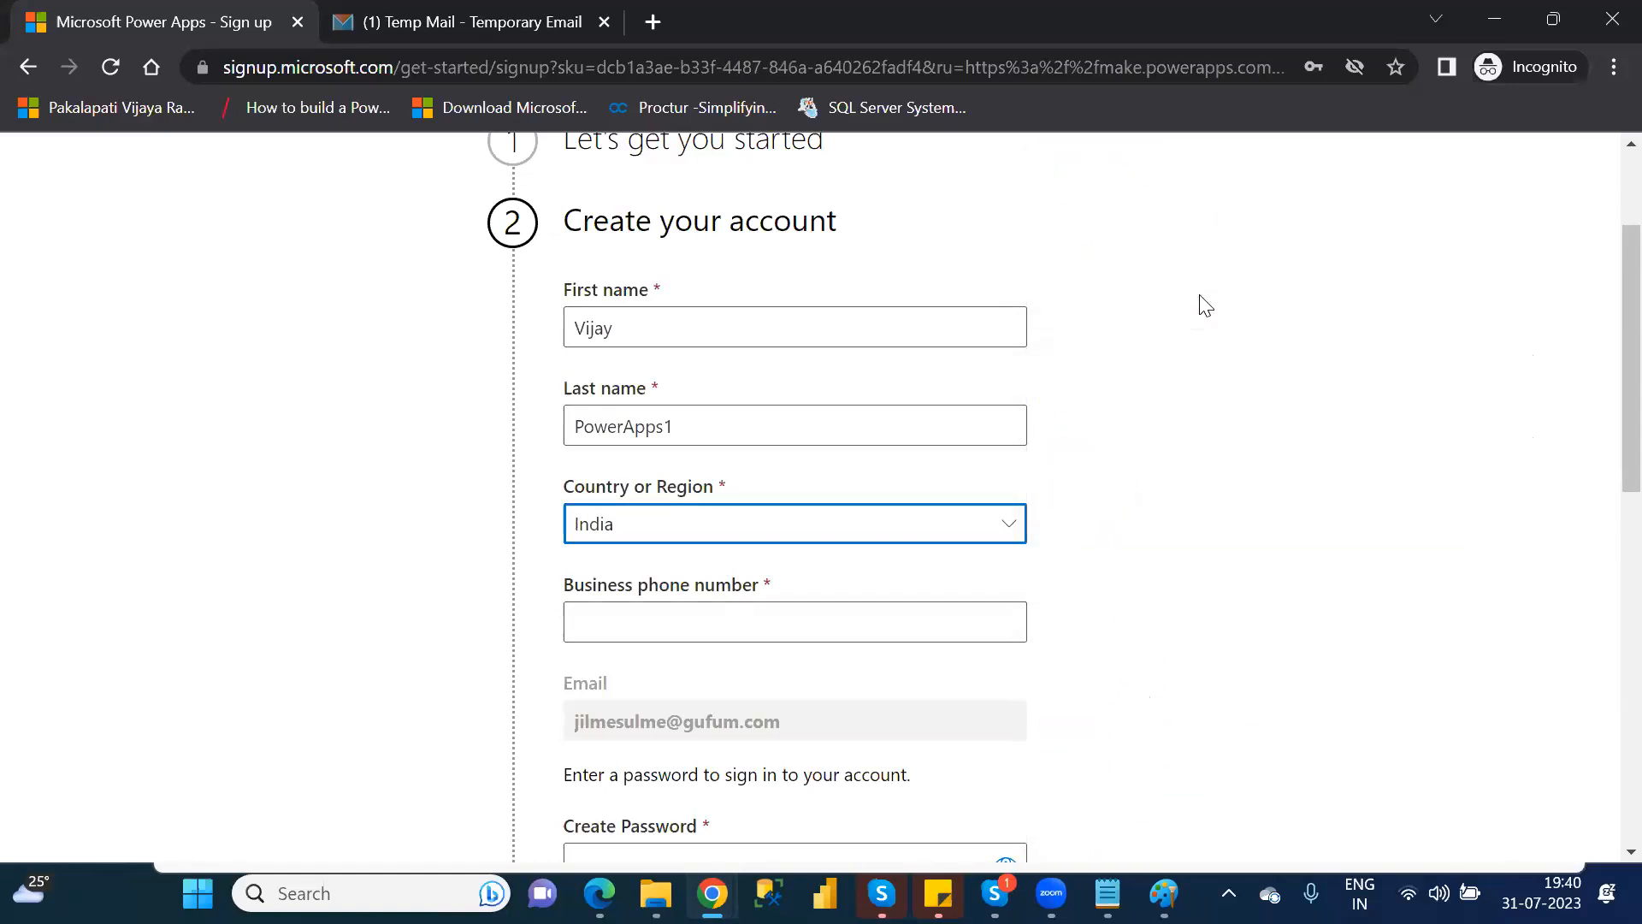
{"action": "left_click", "coordinate": [726, 621]}
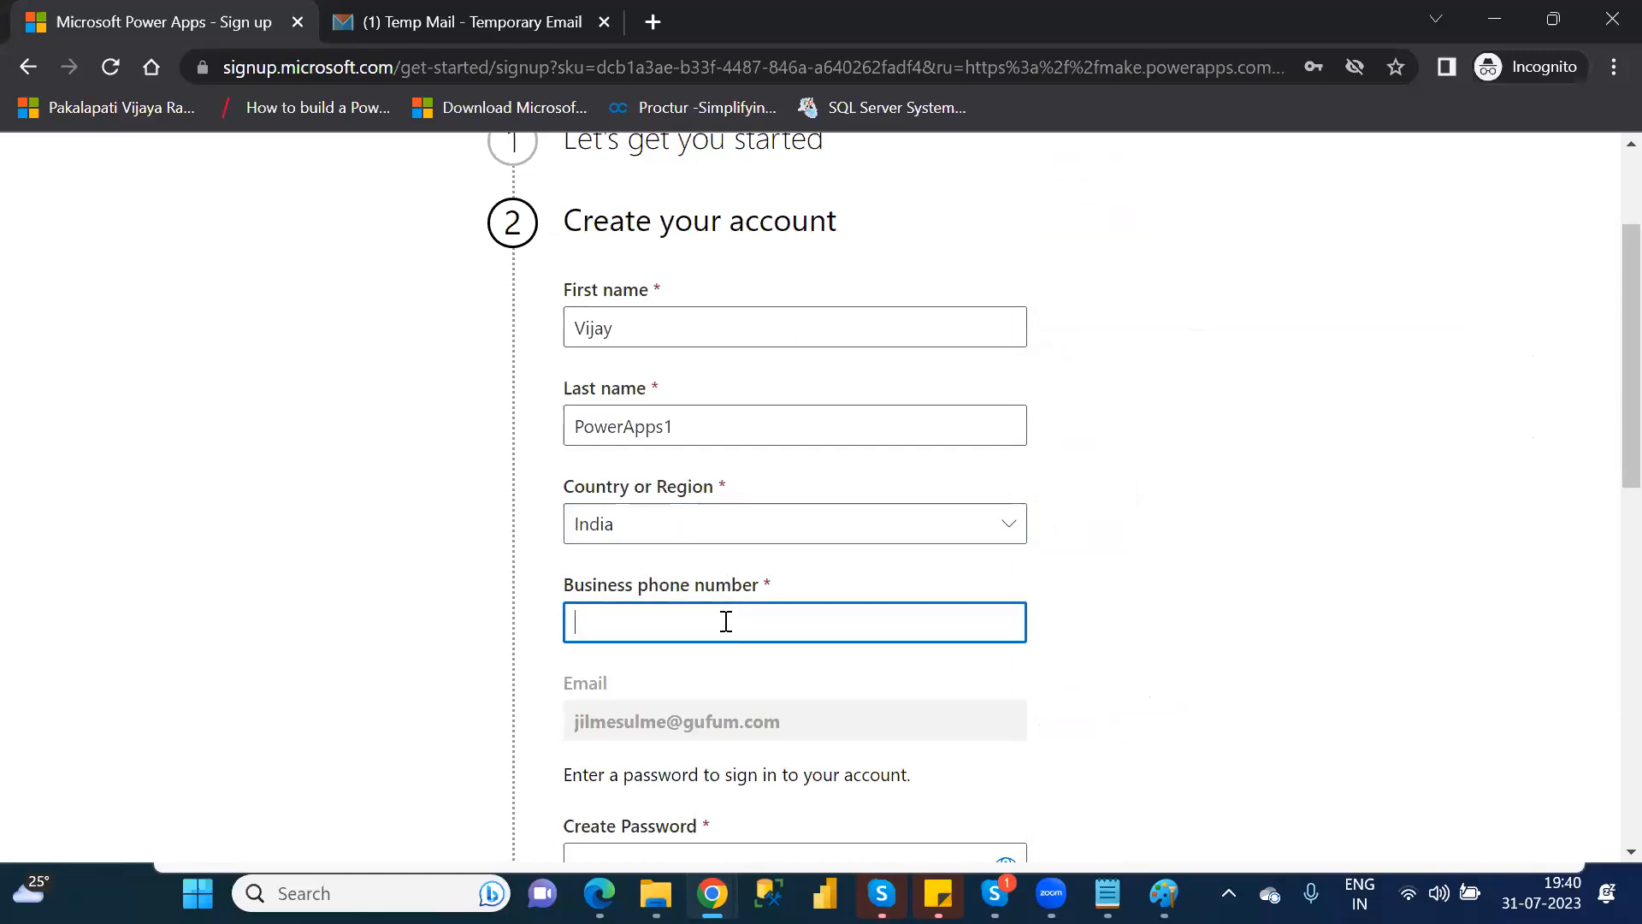
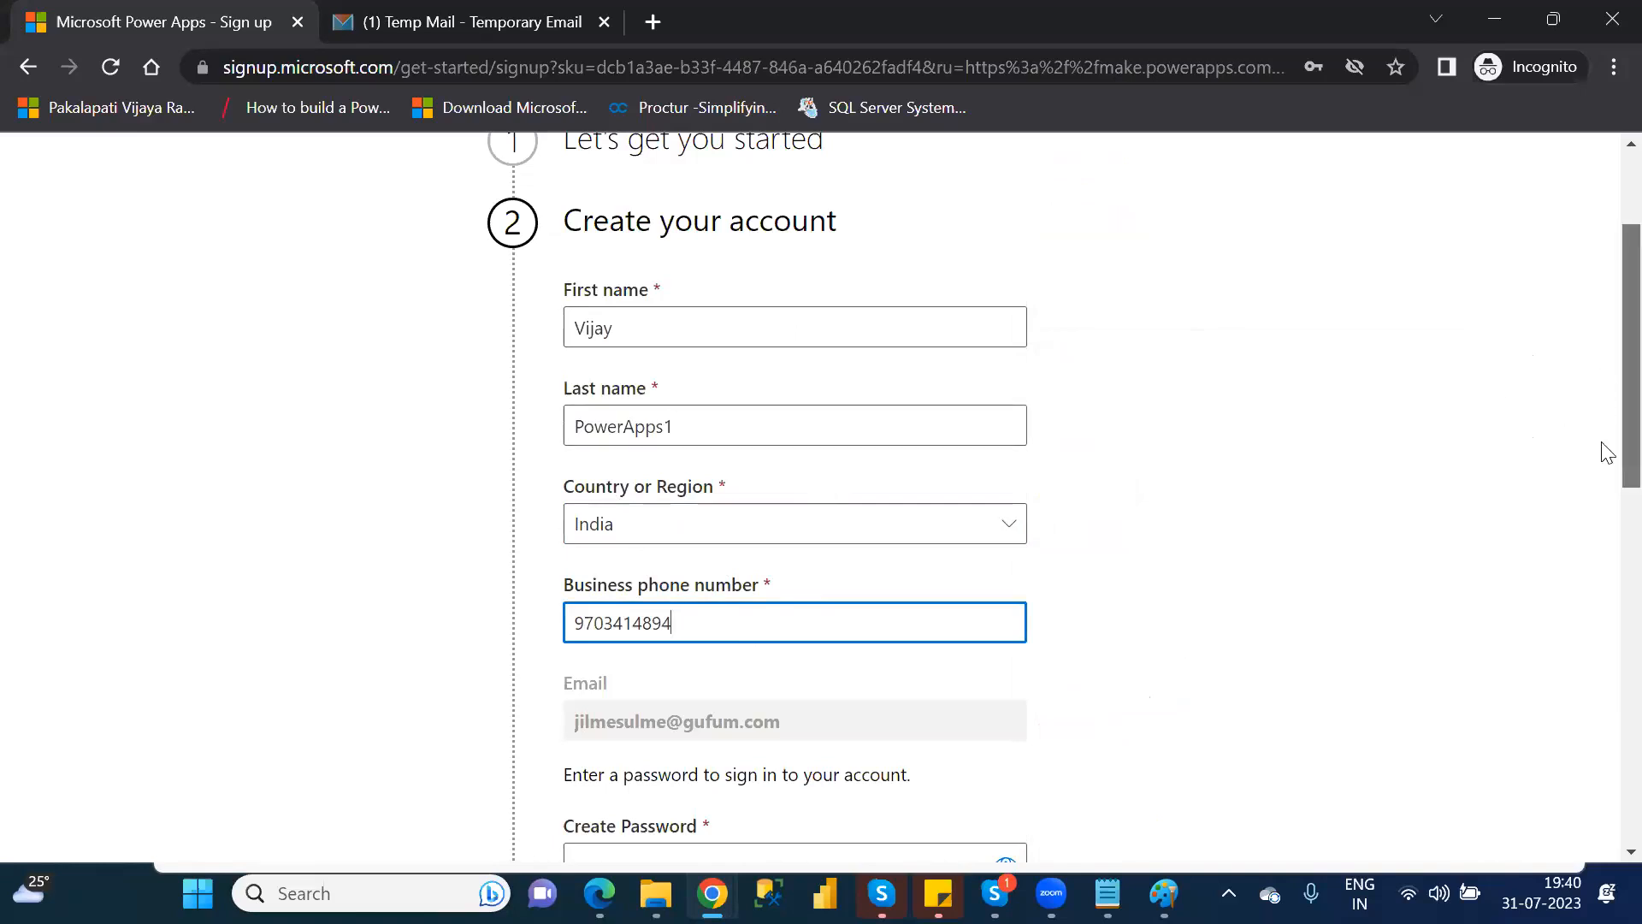
{"action": "scroll", "coordinate": [1603, 598], "scroll_direction": "down", "scroll_amount": 6}
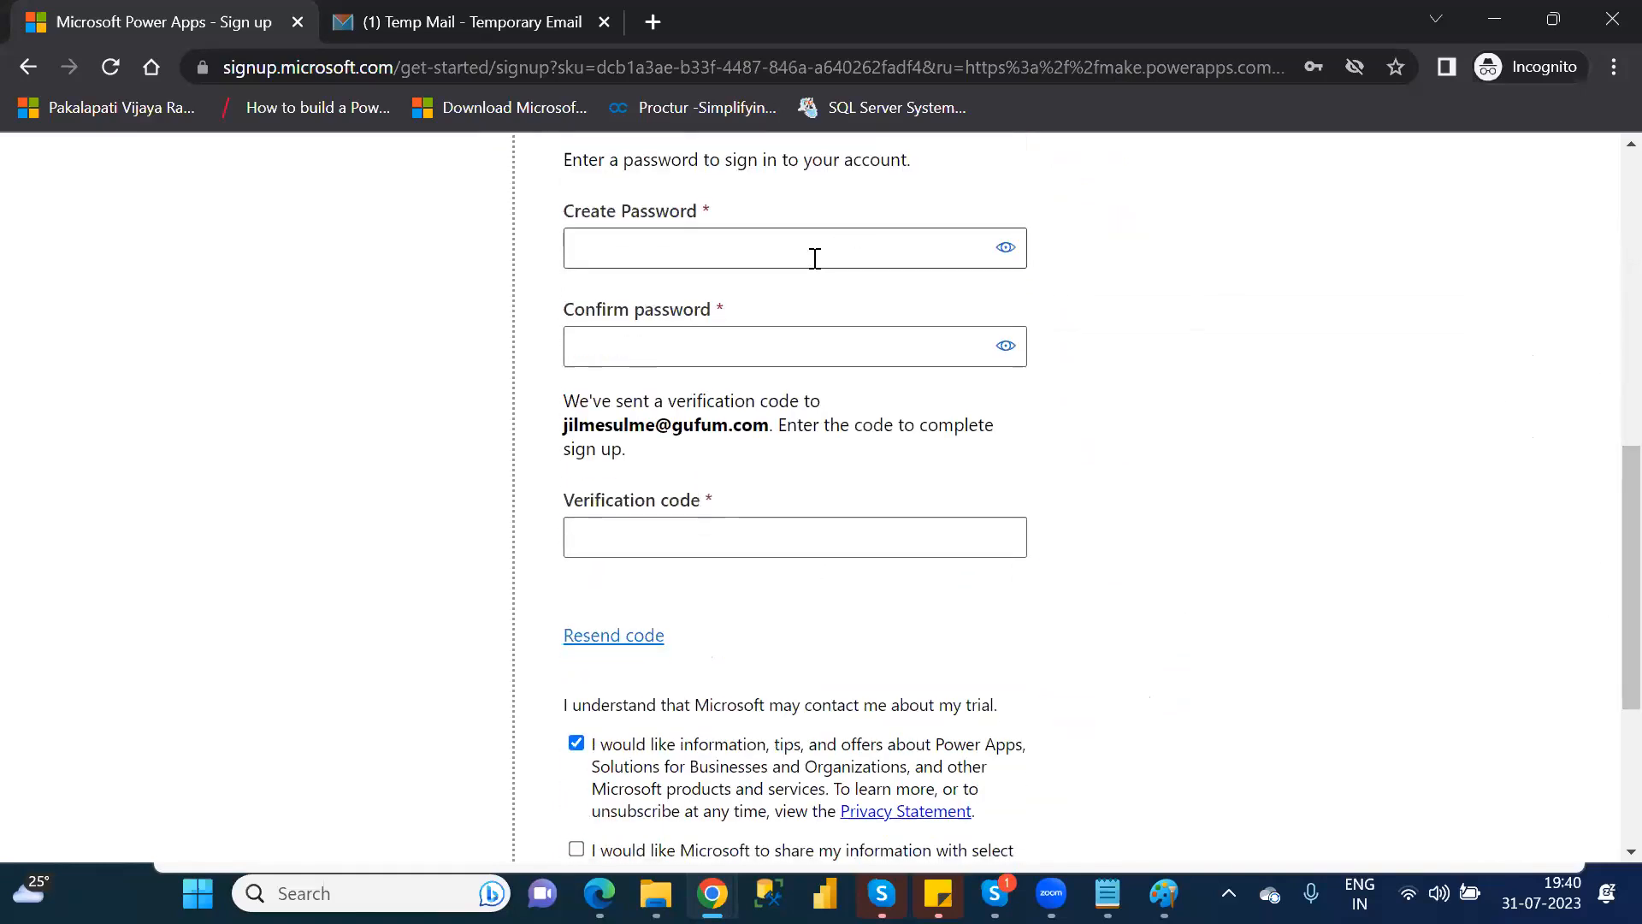
Enter and confirm the new account password, then check the Tempail inbox for the code.
{"action": "left_click", "coordinate": [815, 258]}
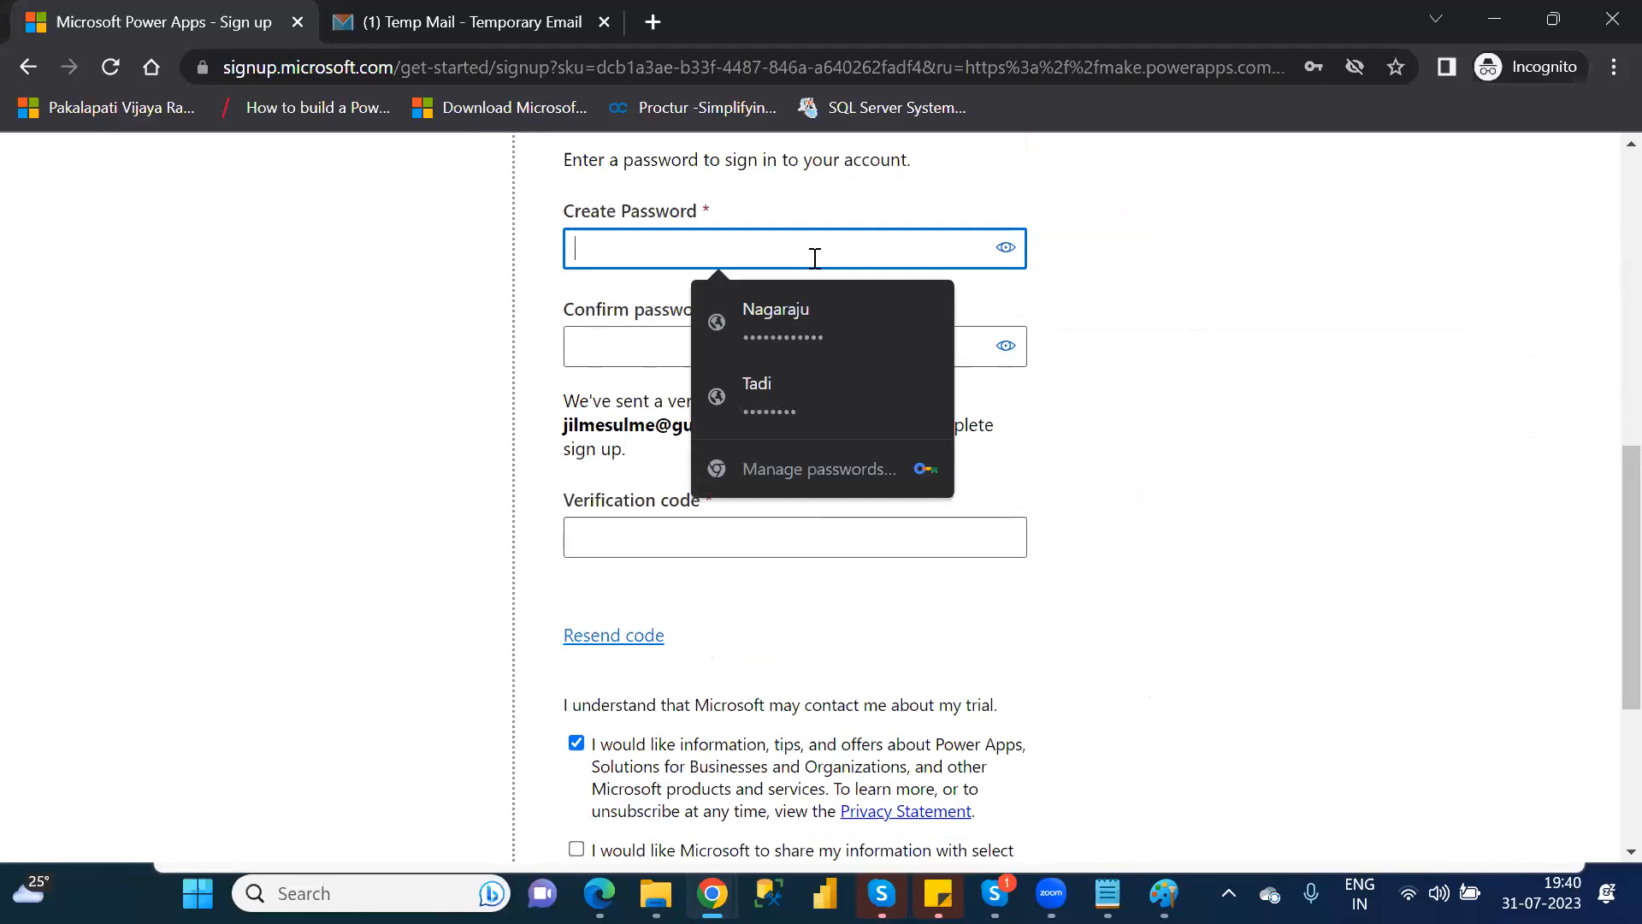
{"action": "type", "text": "•••••"}
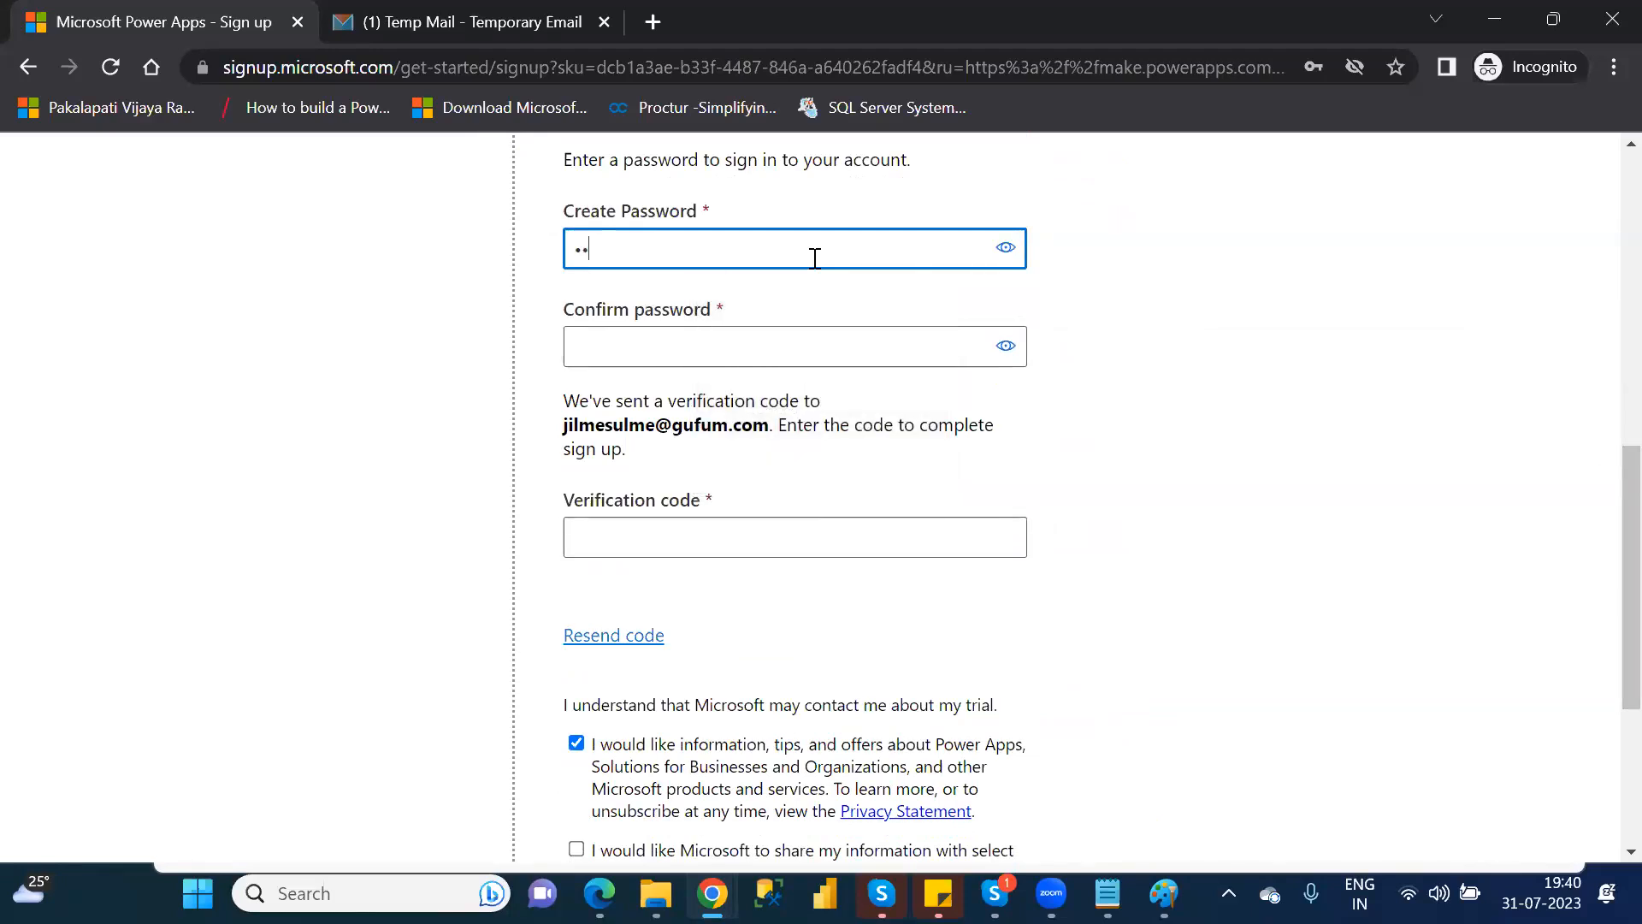
{"action": "type", "text": "•••••••"}
{"action": "left_click", "coordinate": [746, 356]}
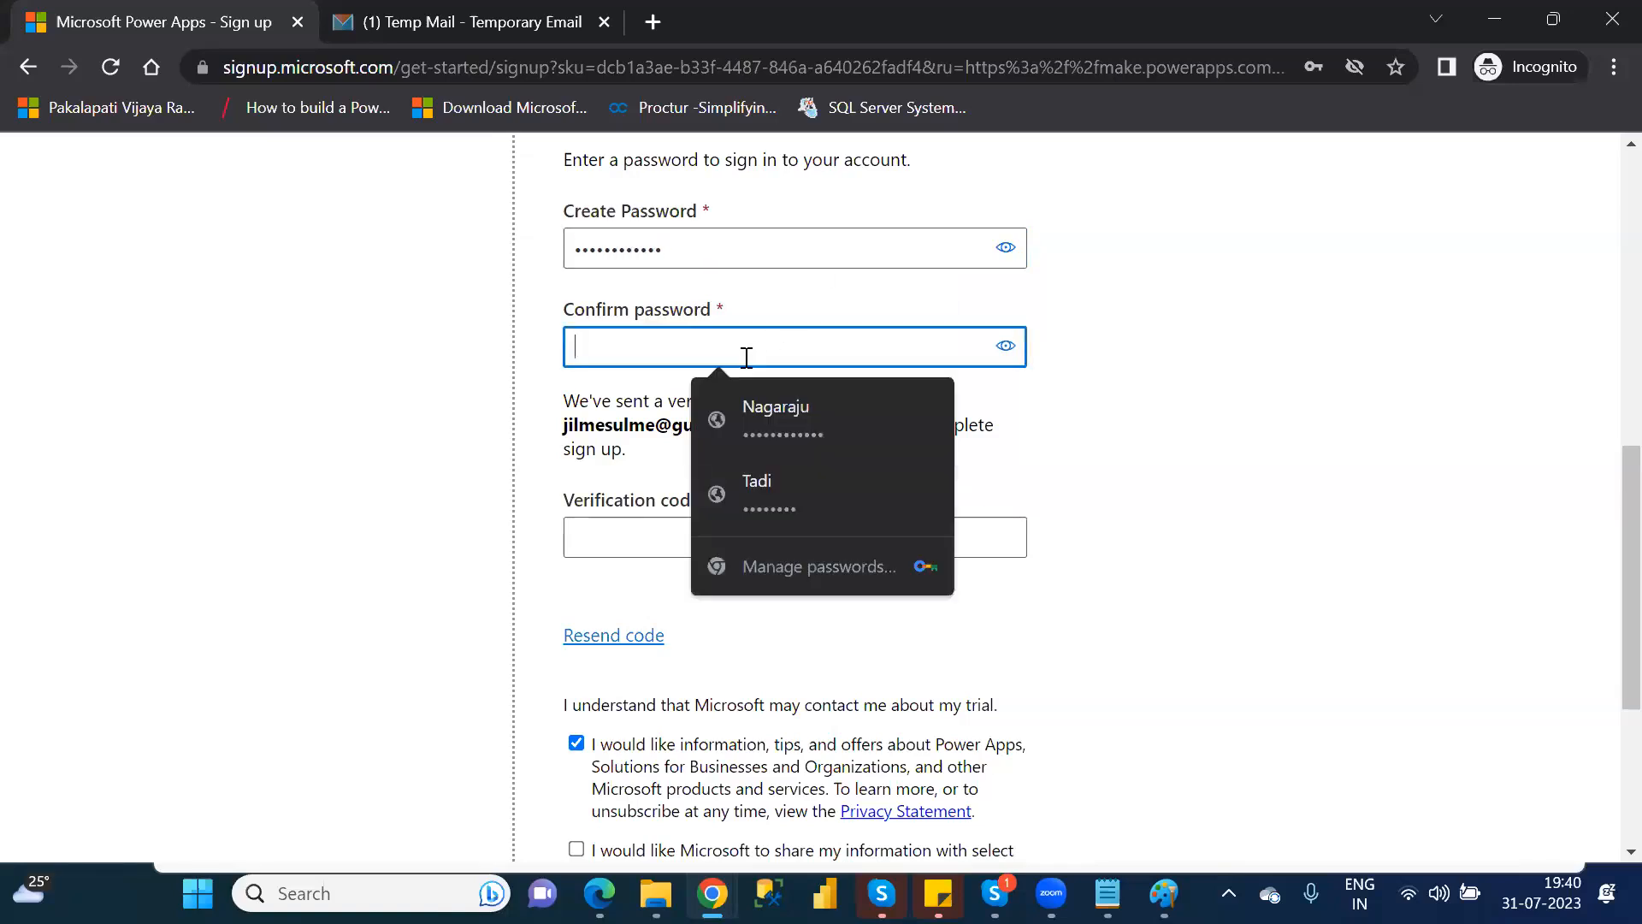
{"action": "type", "text": "••••••••••••"}
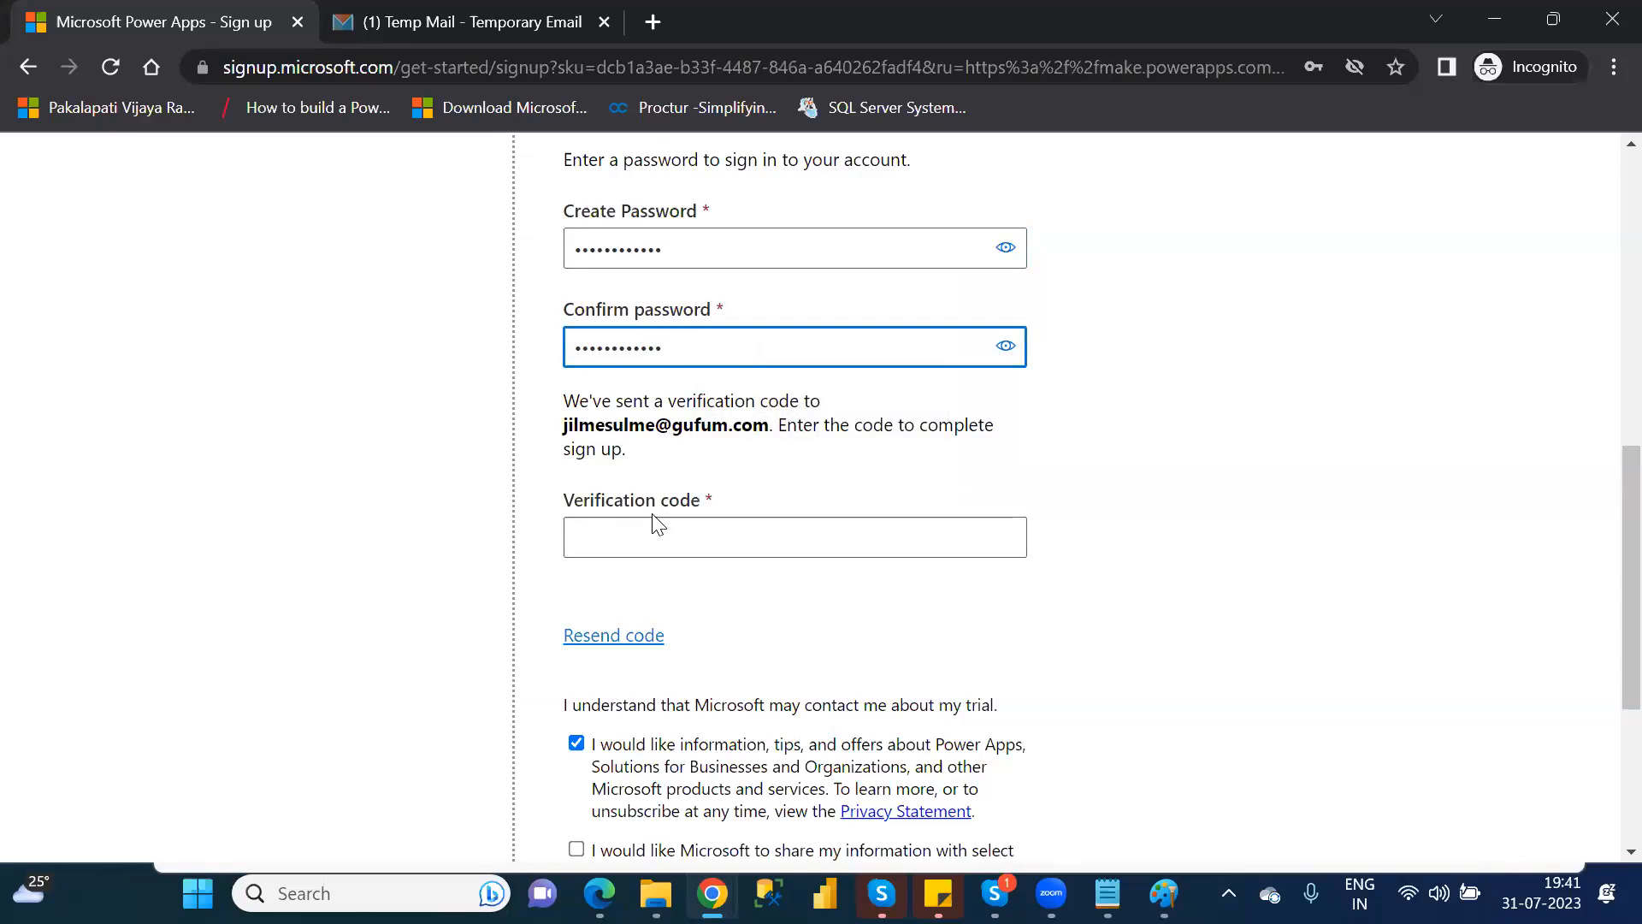
{"action": "left_click", "coordinate": [417, 30]}
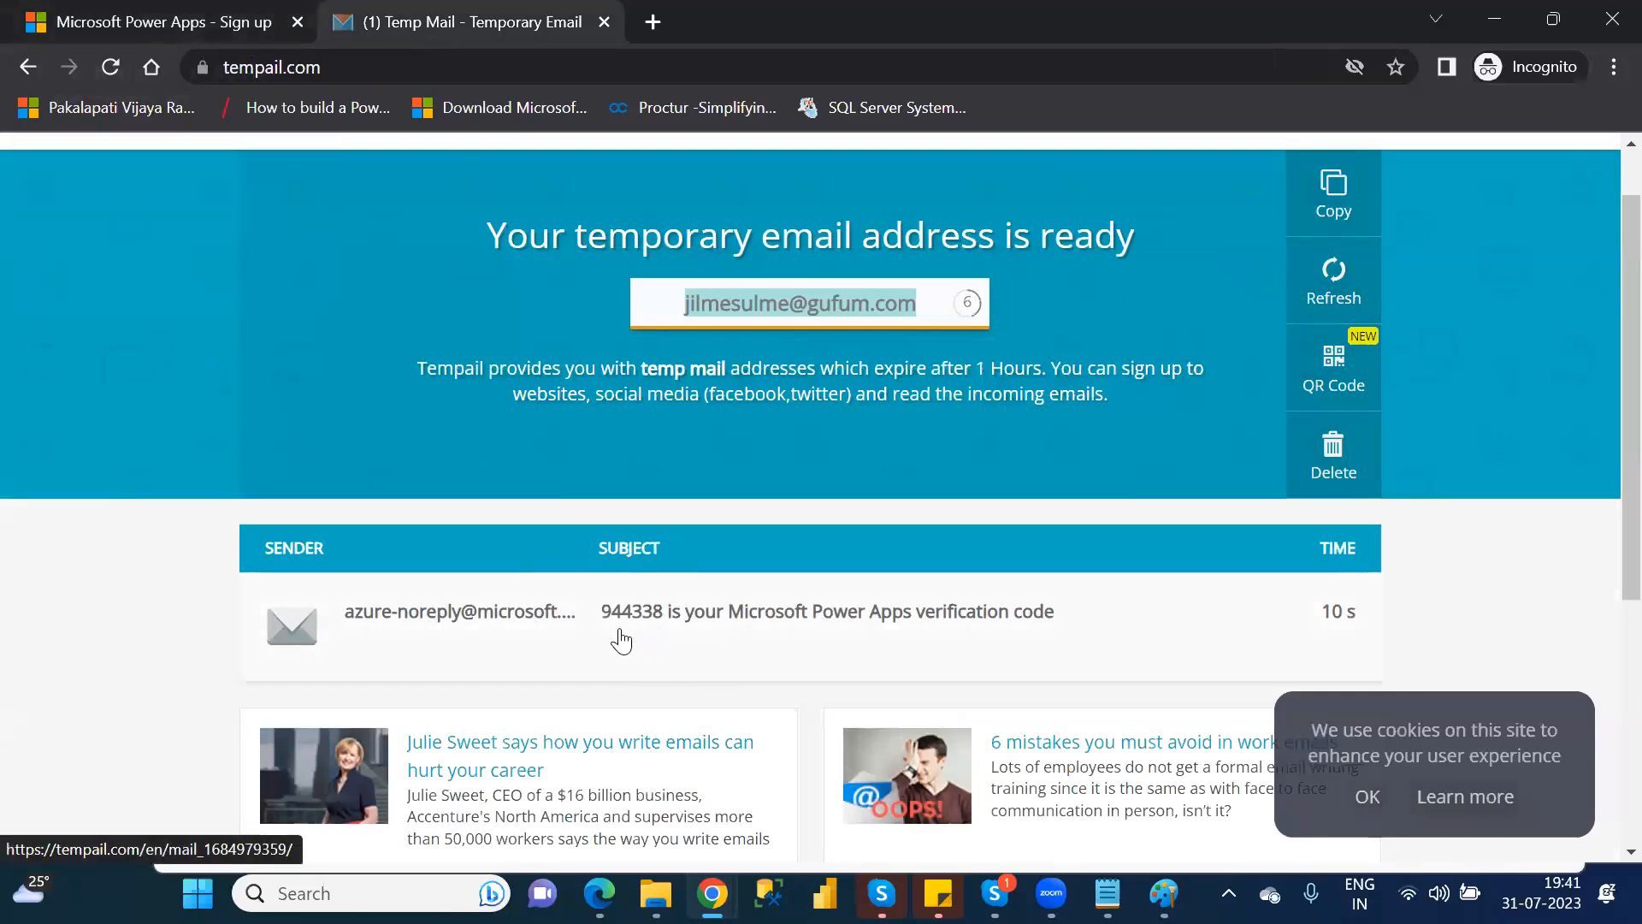
Enter the emailed verification code on the sign-up form and submit it with Next.
{"action": "left_click", "coordinate": [187, 29]}
{"action": "left_click", "coordinate": [723, 541]}
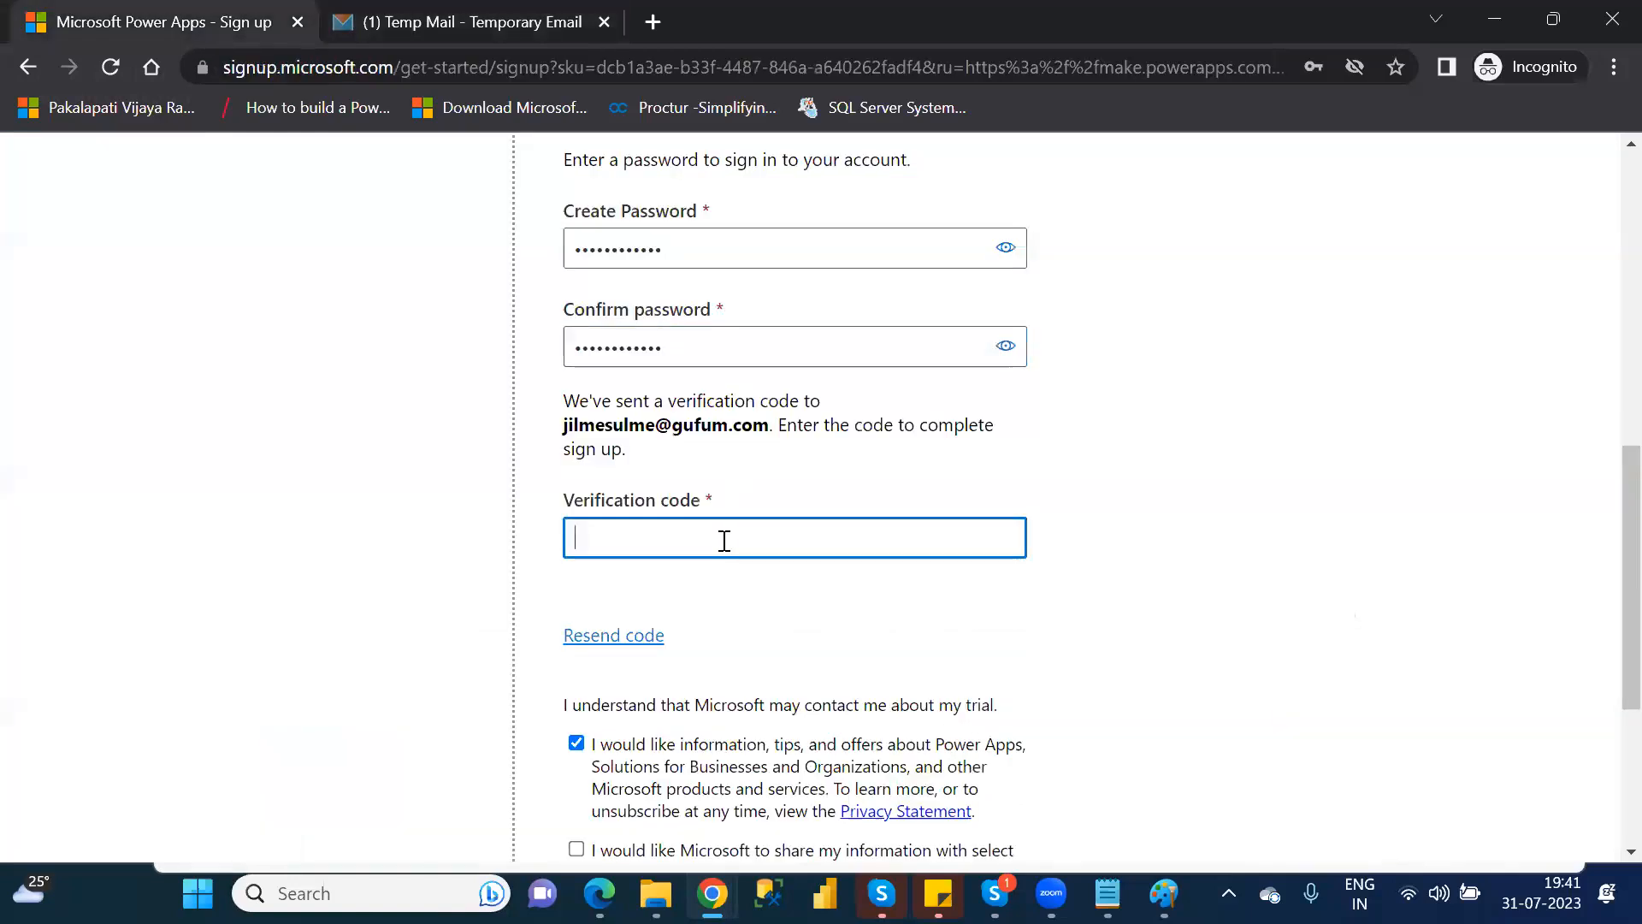
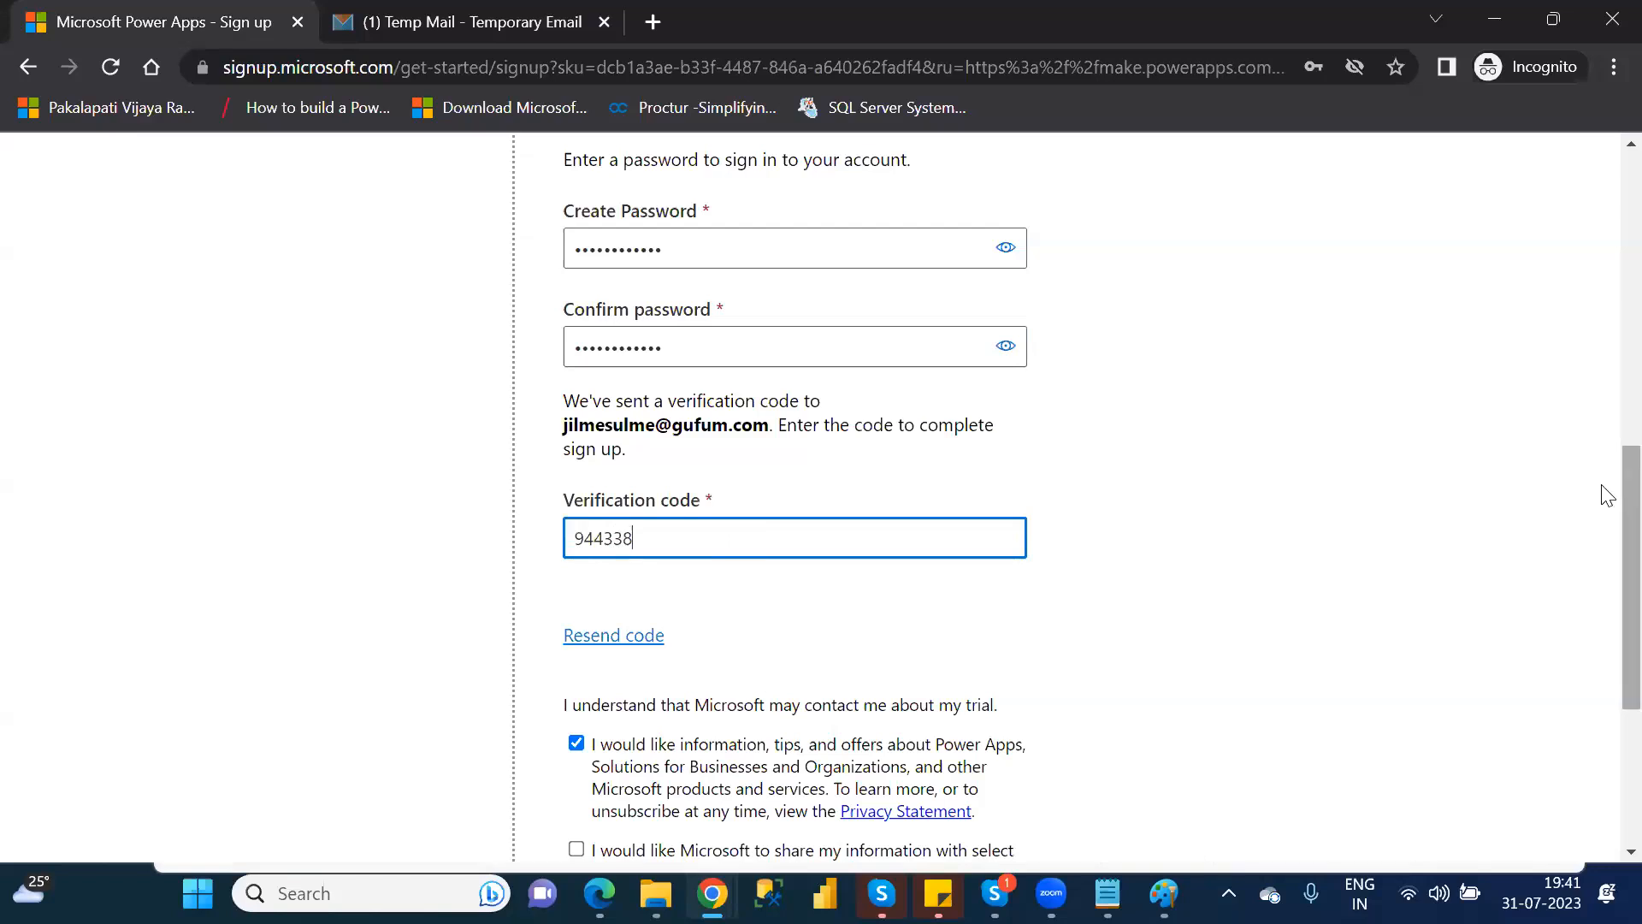
{"action": "scroll", "coordinate": [1608, 493], "scroll_direction": "down", "scroll_amount": 5}
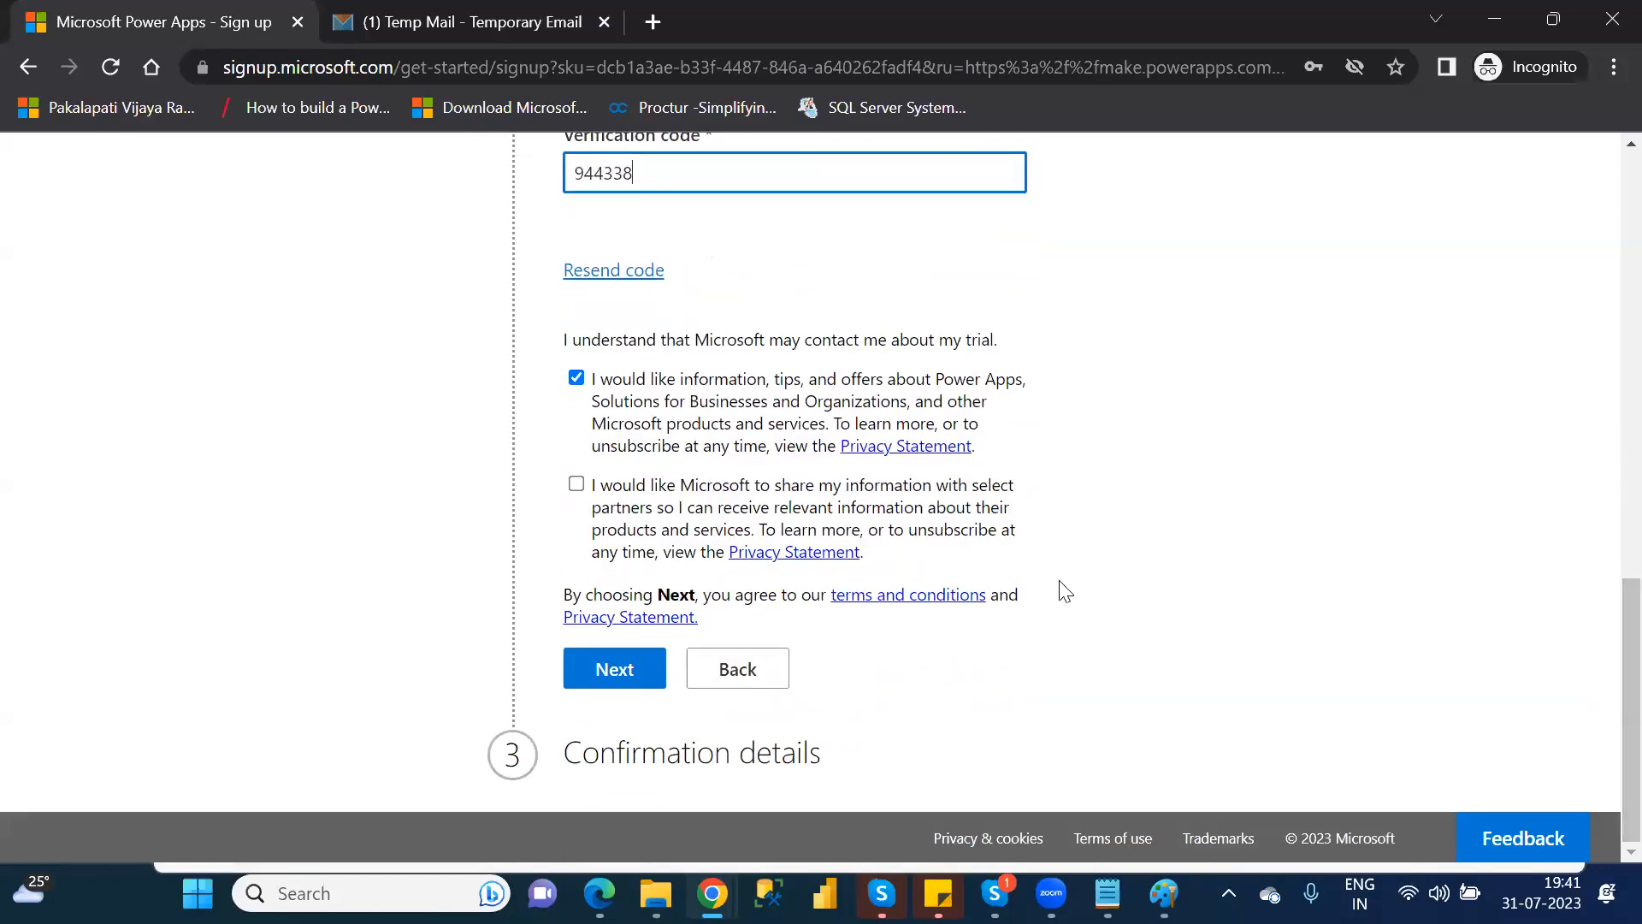
{"action": "left_click", "coordinate": [612, 689]}
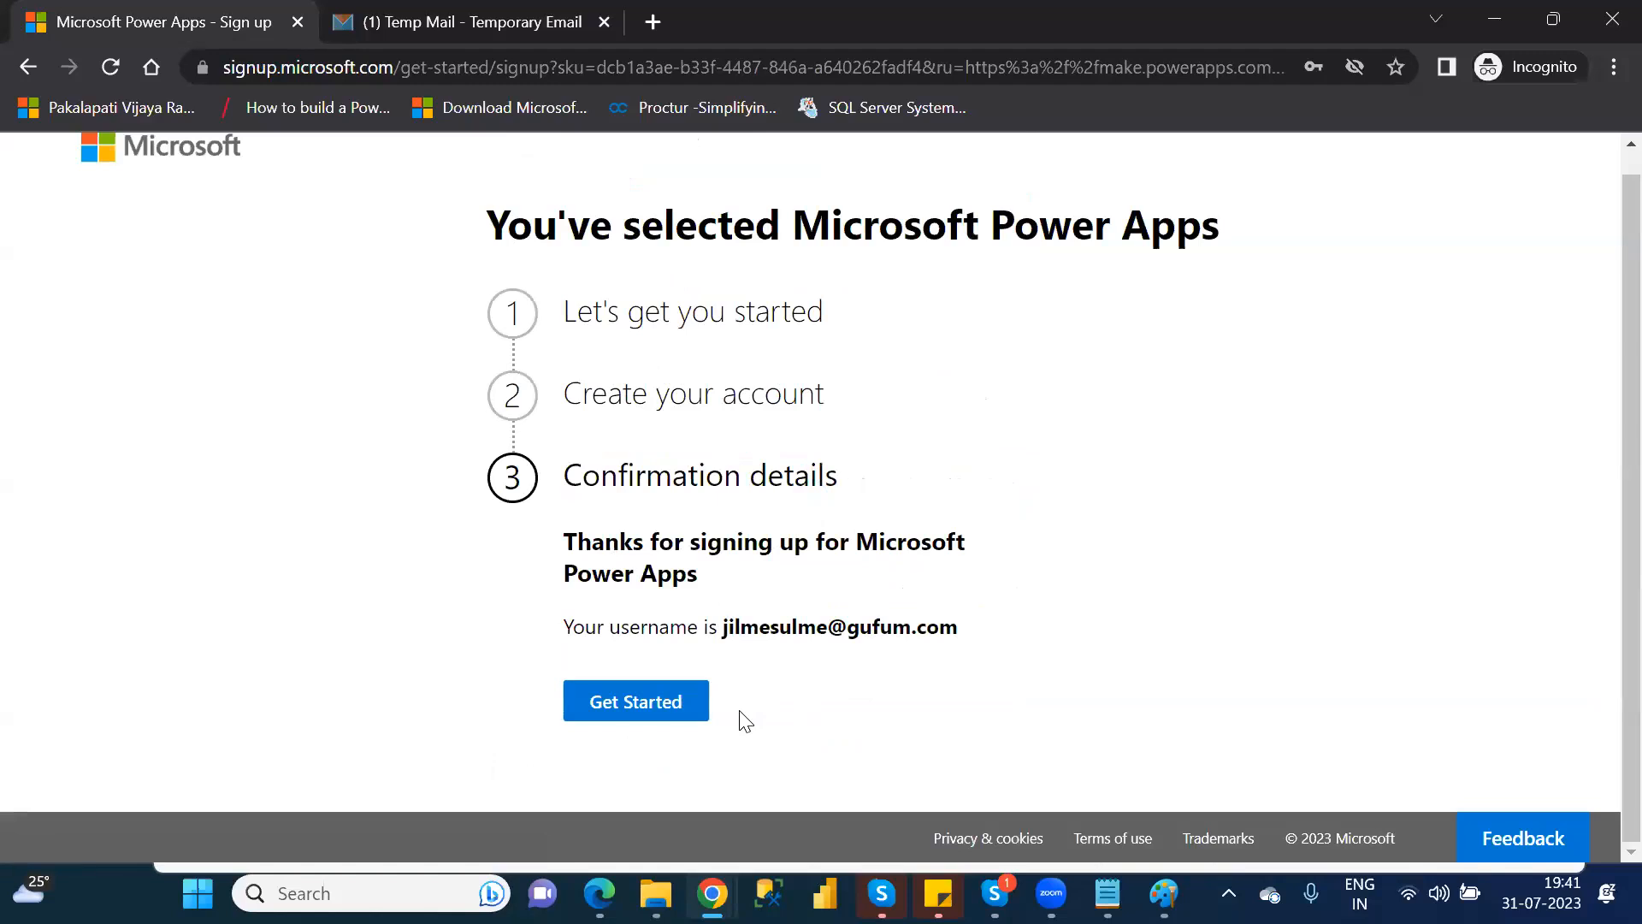
Choose Get Started on the confirmation page, then return to the Tempail inbox tab.
{"action": "left_click", "coordinate": [647, 698]}
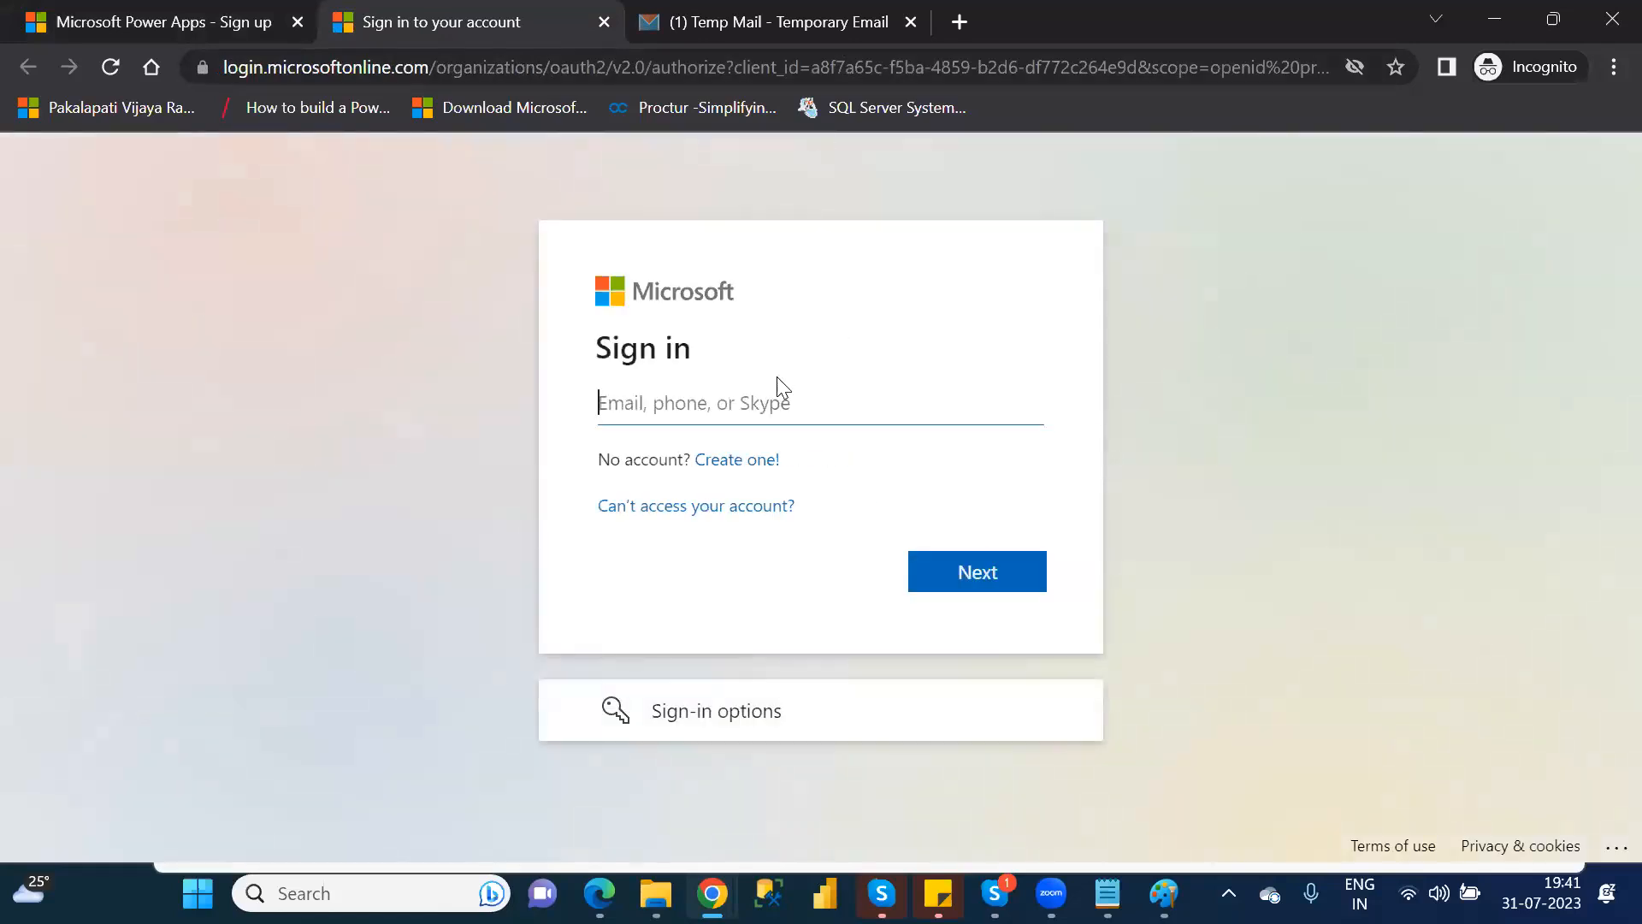
{"action": "left_click", "coordinate": [762, 23]}
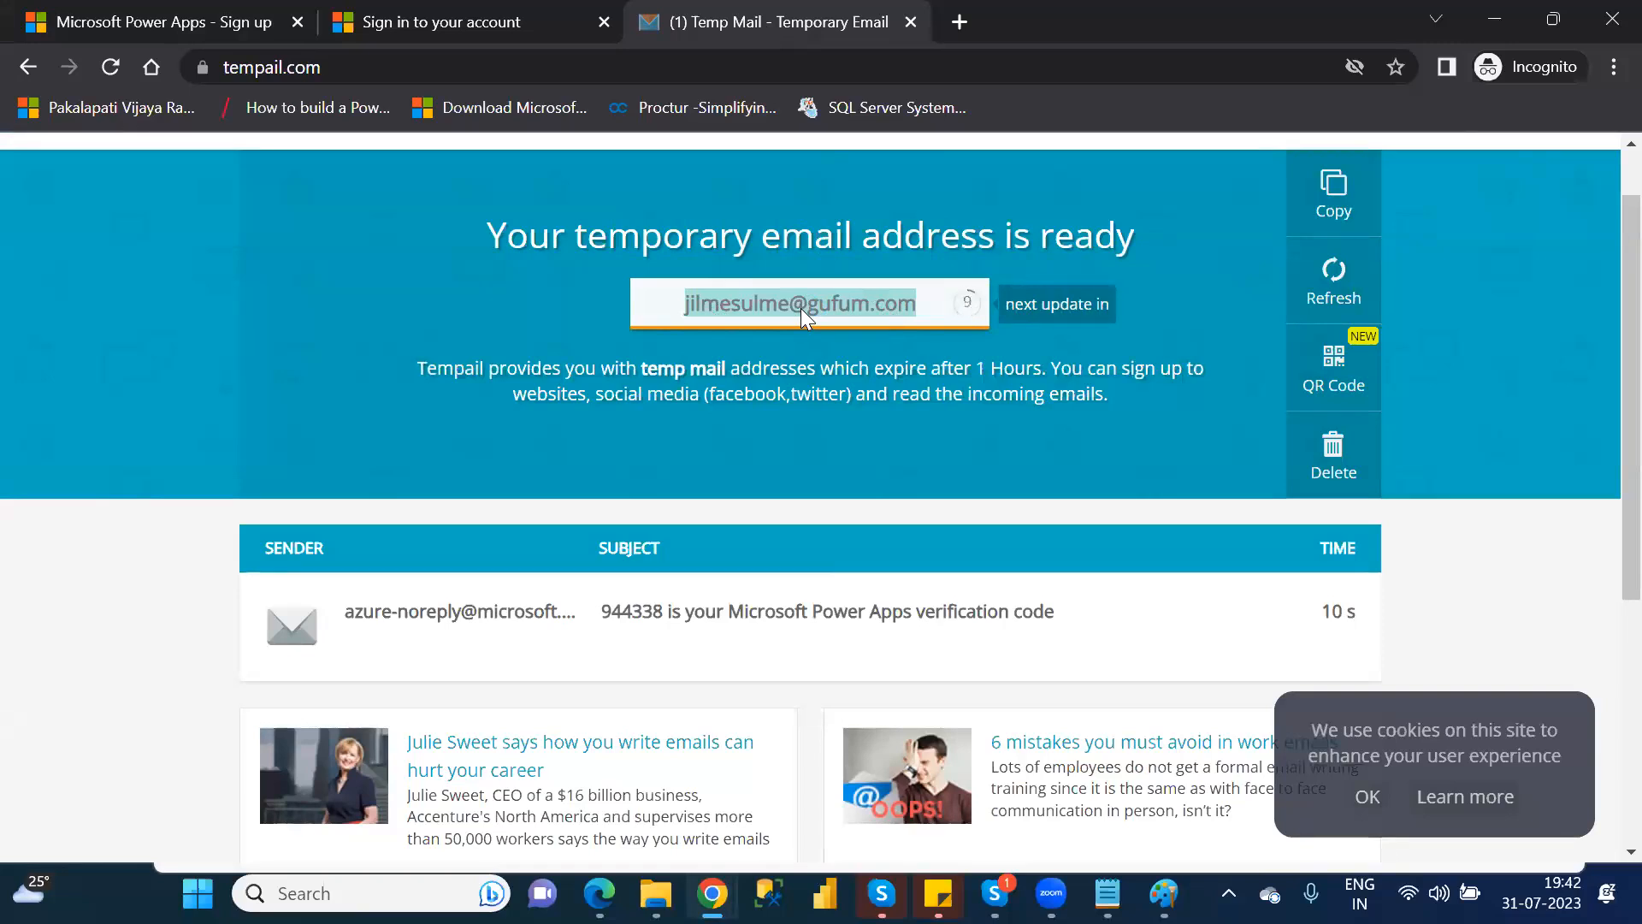
In Sticky Notes, replace 'worksop' with 'B1' and swap the old e-mail for the temporary address.
{"action": "left_click", "coordinate": [938, 893]}
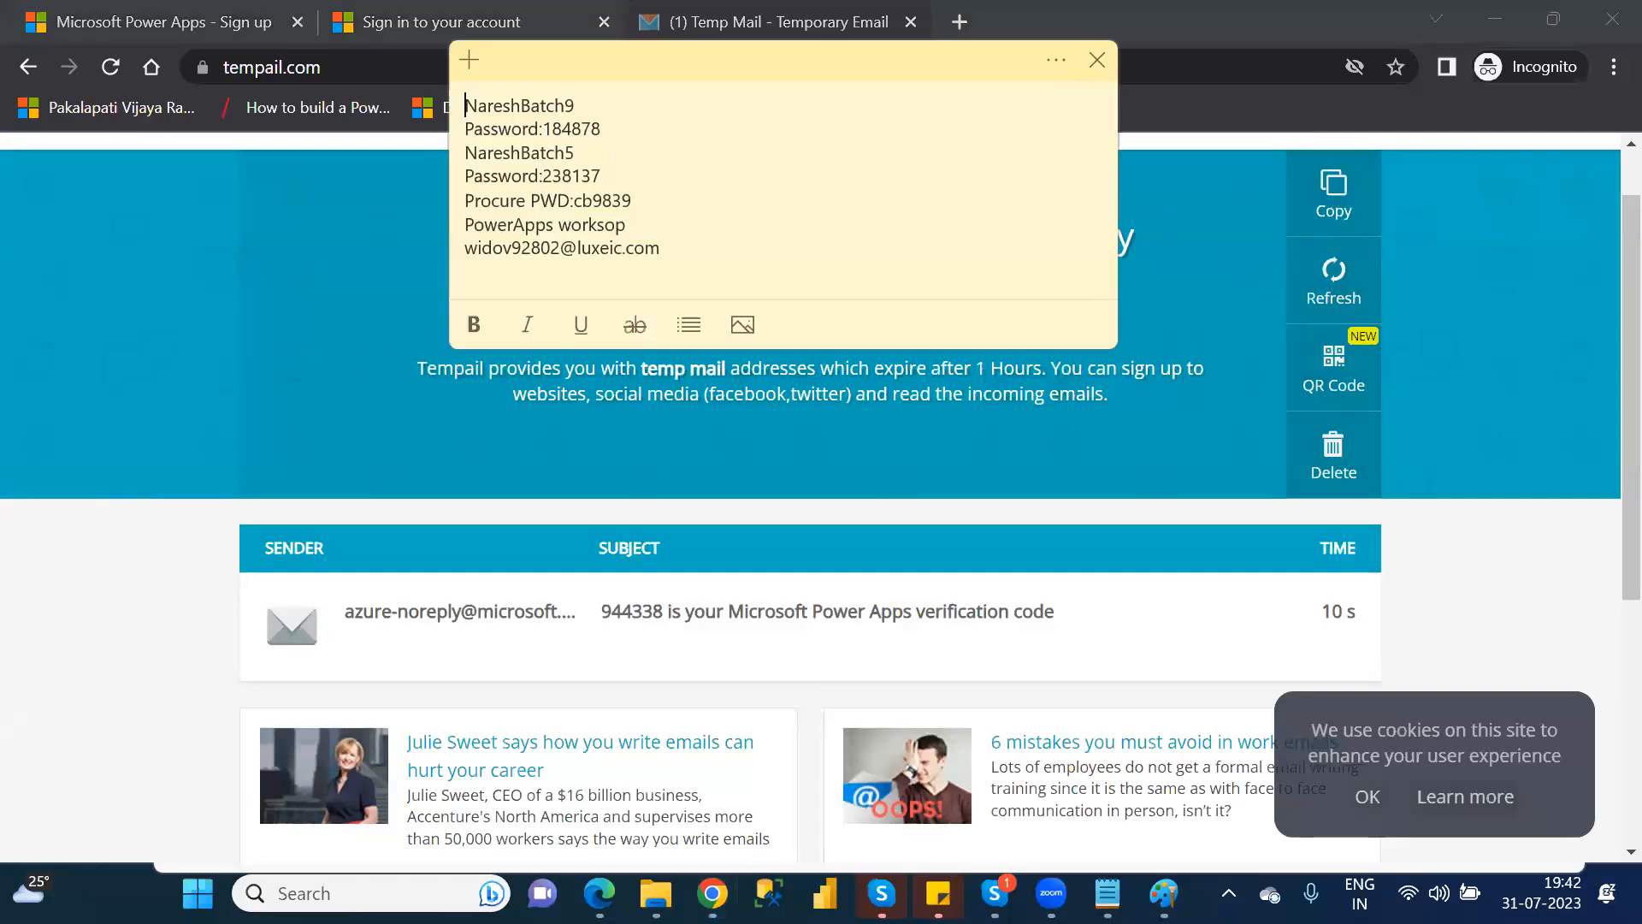
{"action": "key", "text": "Return"}
{"action": "key", "text": "Return"}
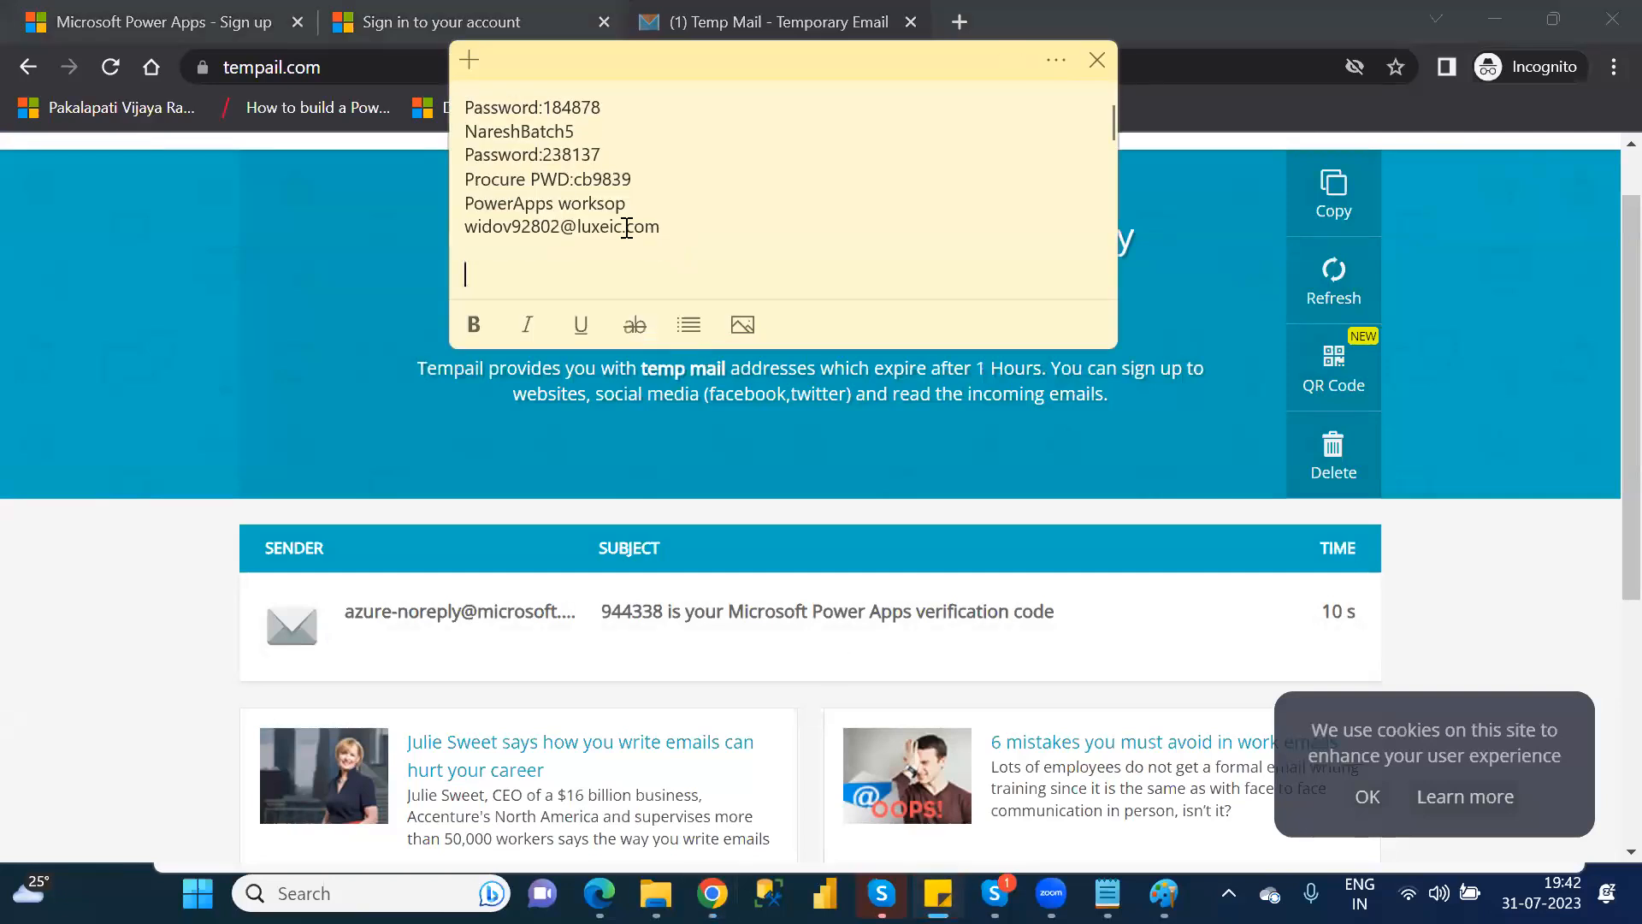
{"action": "double_click", "coordinate": [604, 205]}
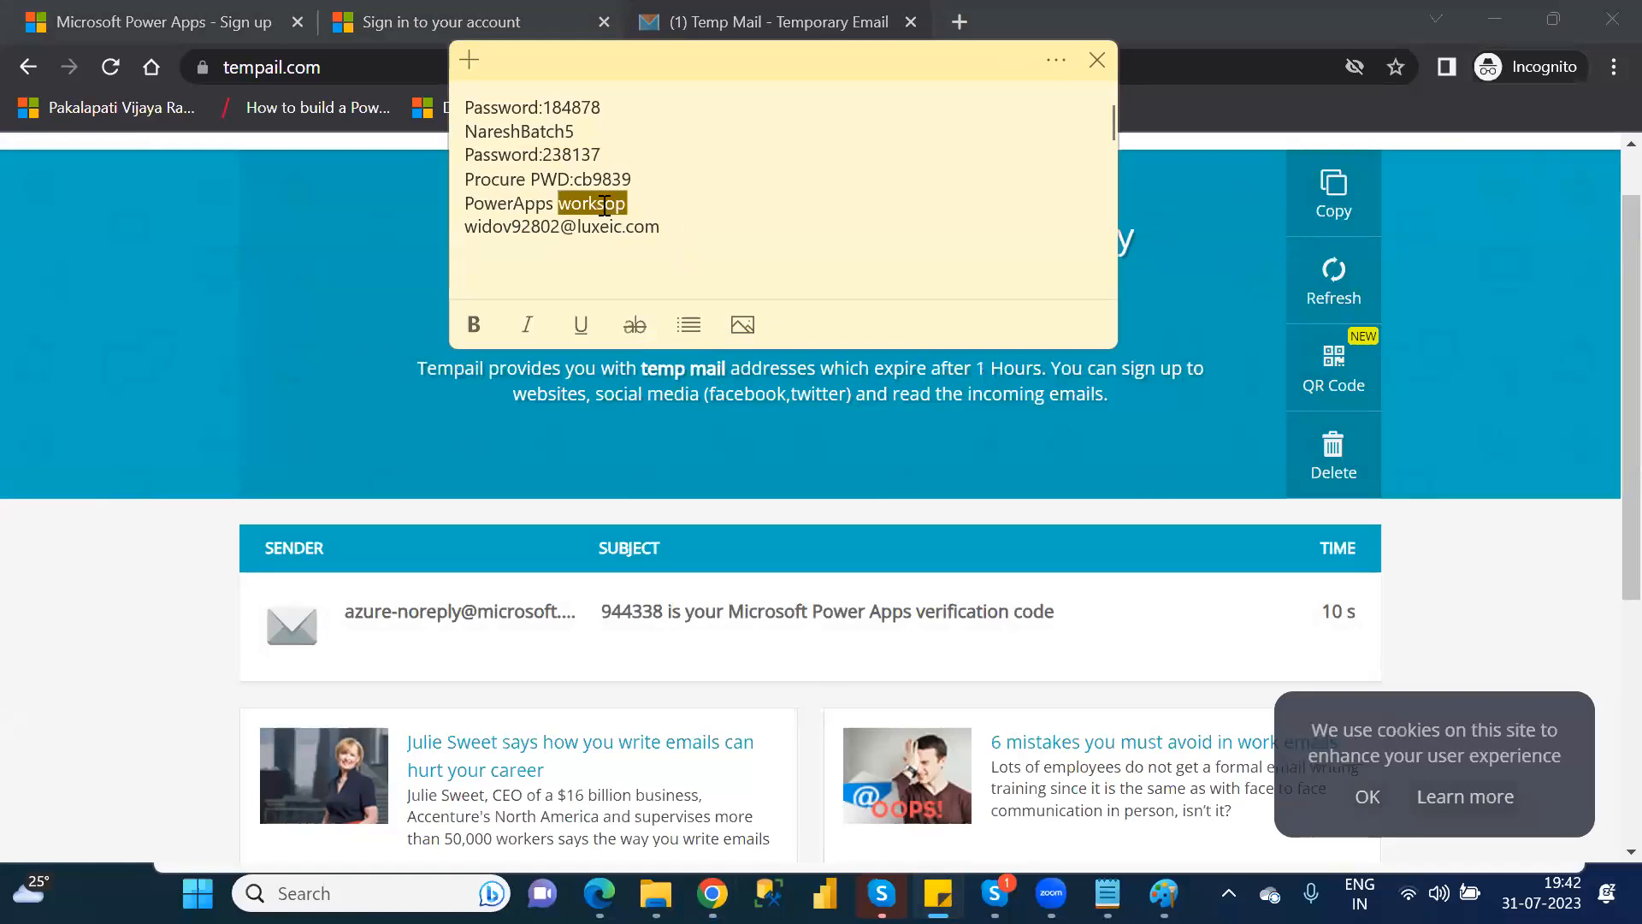
{"action": "type", "text": "B1"}
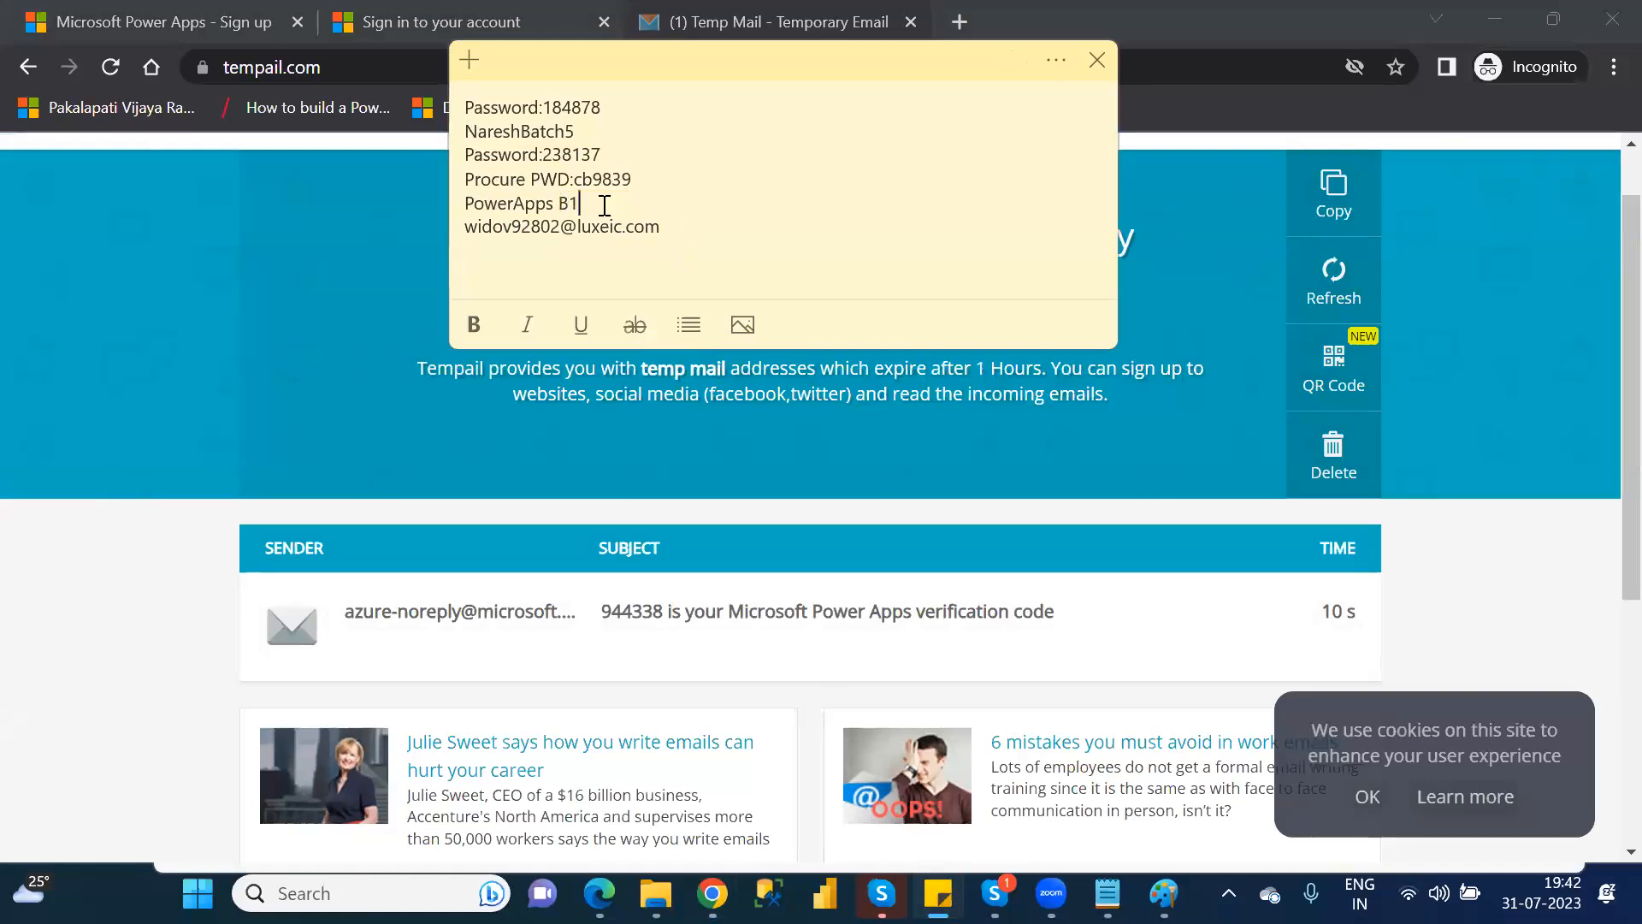
{"action": "left_click_drag", "start_coordinate": [661, 226], "coordinate": [469, 227]}
{"action": "key", "text": "ctrl+v"}
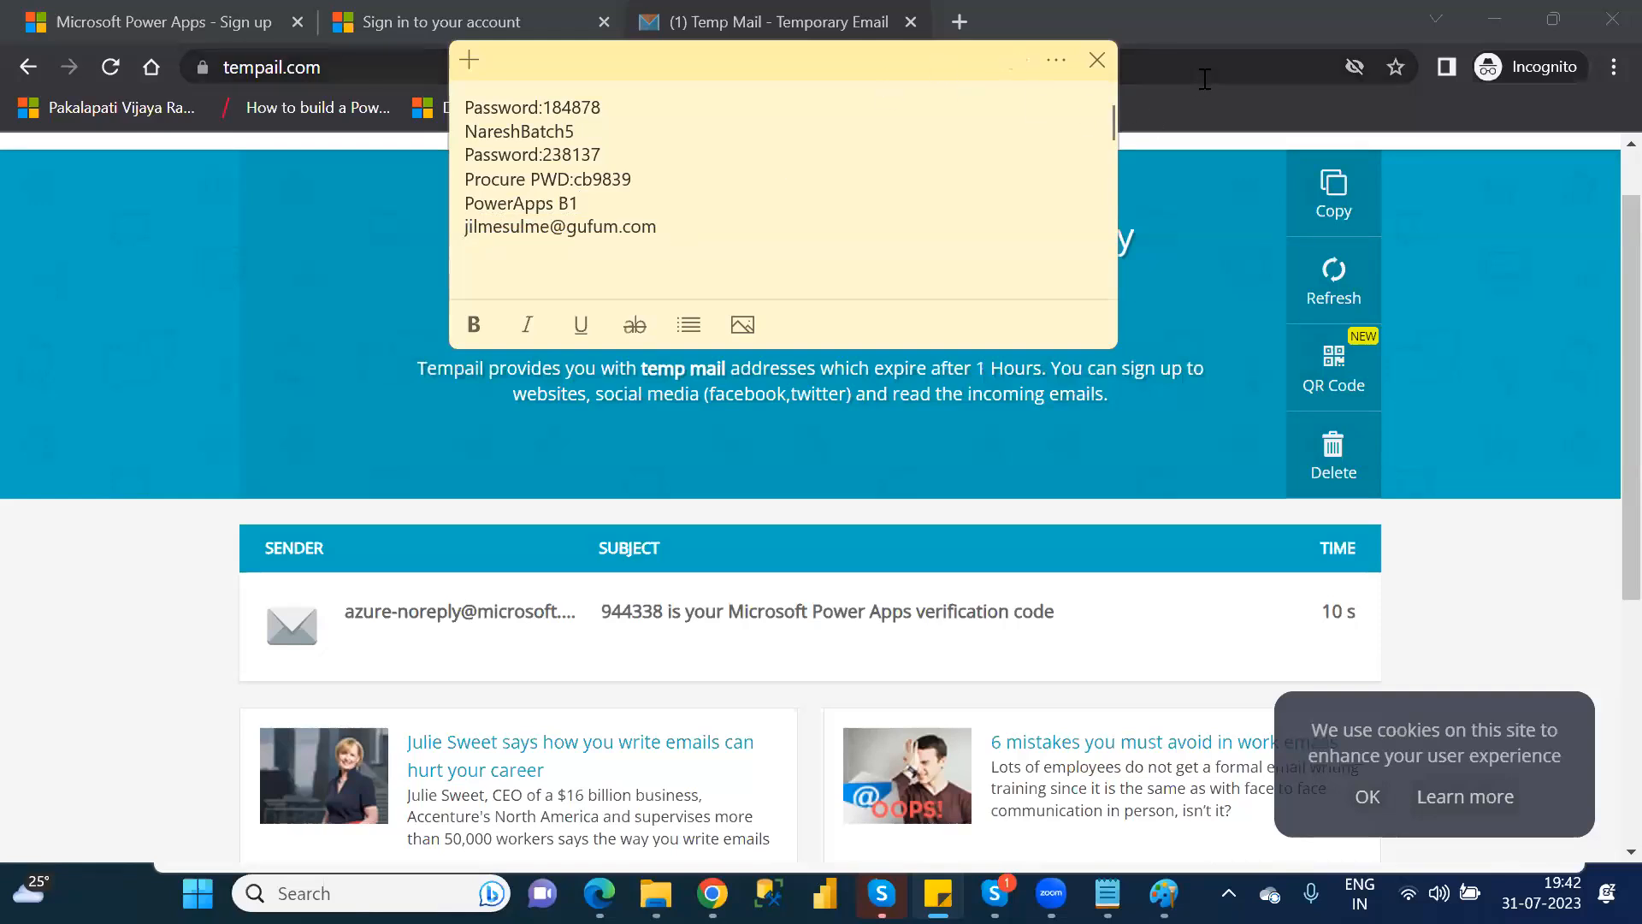
{"action": "left_click", "coordinate": [1218, 130]}
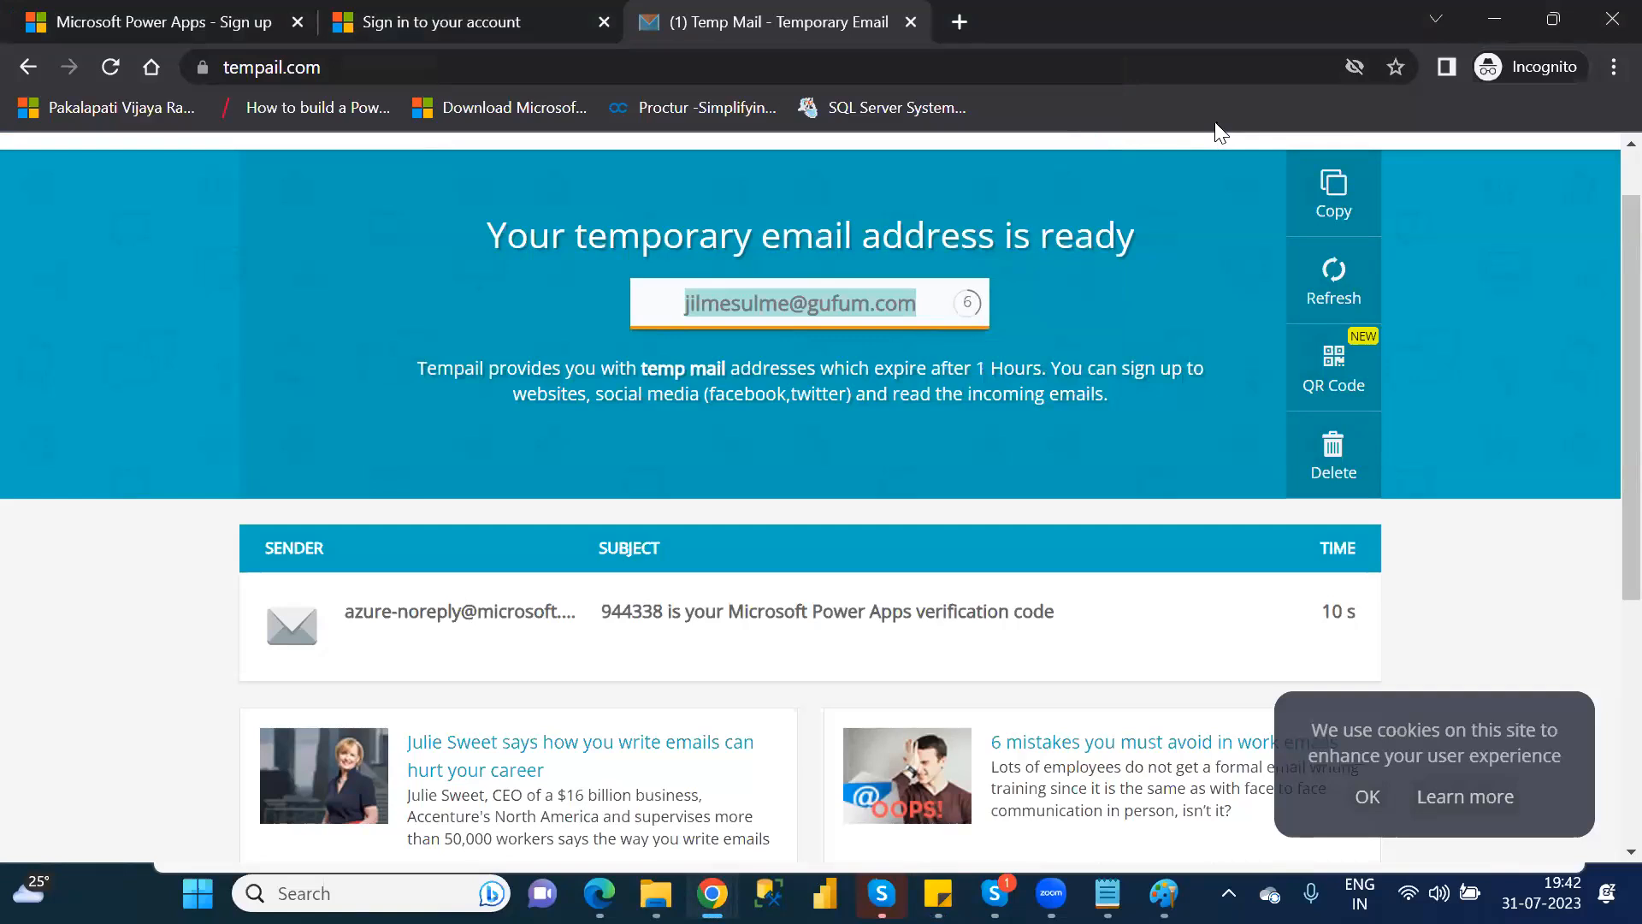
Sign in on the Microsoft page with the pasted temporary e-mail and the account password.
{"action": "left_click", "coordinate": [457, 19]}
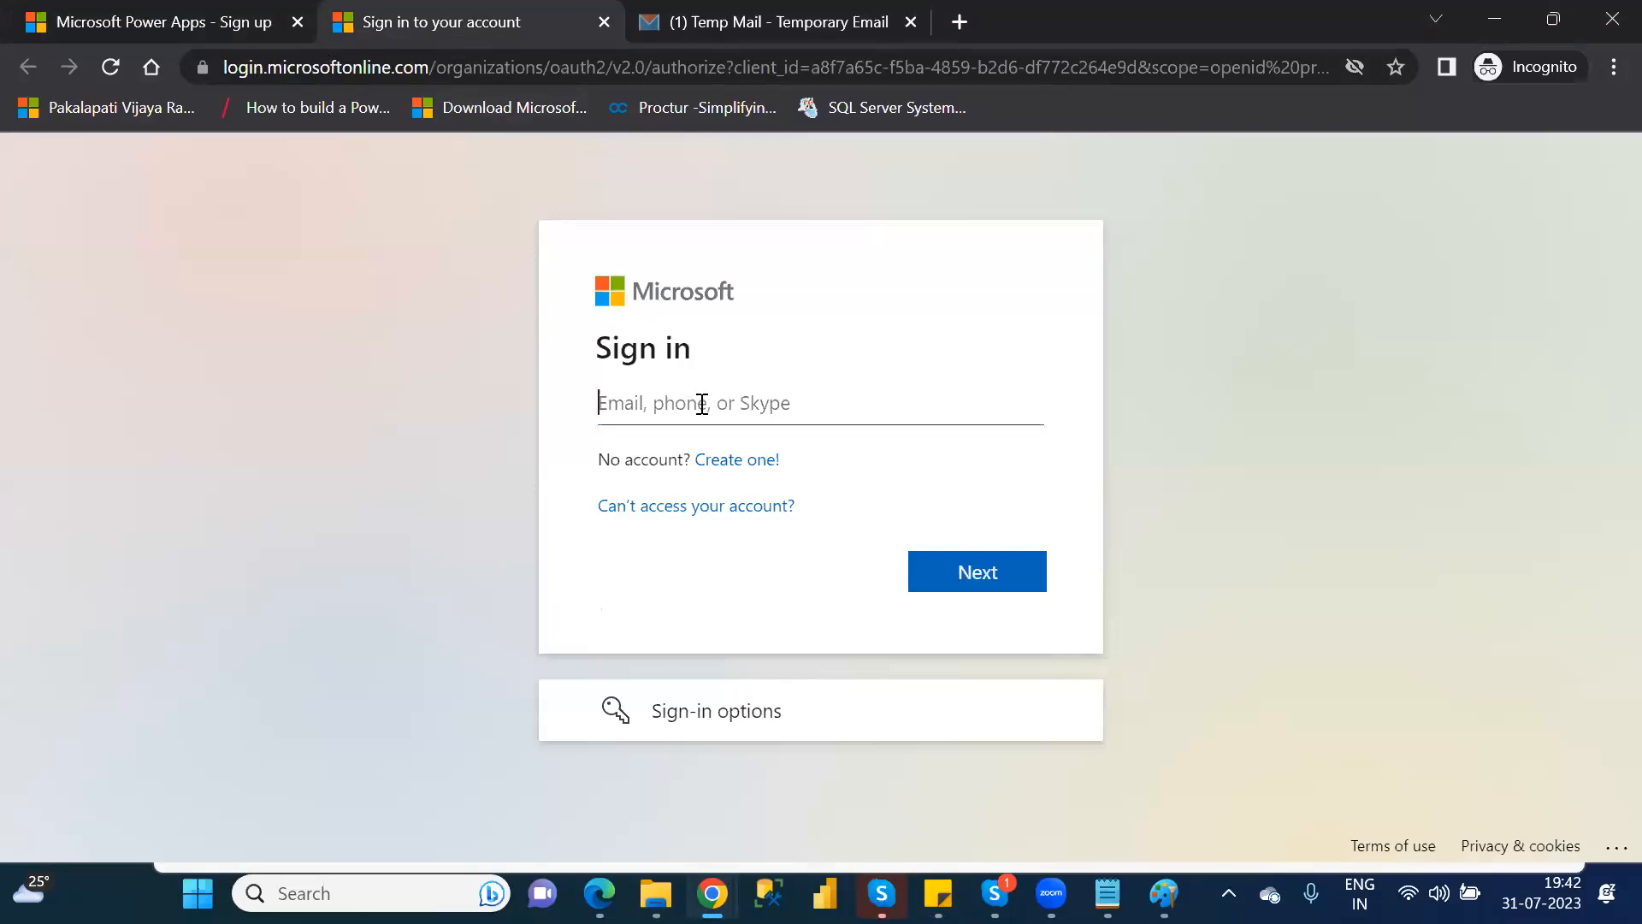
{"action": "key", "text": "ctrl+v"}
{"action": "left_click", "coordinate": [1008, 580]}
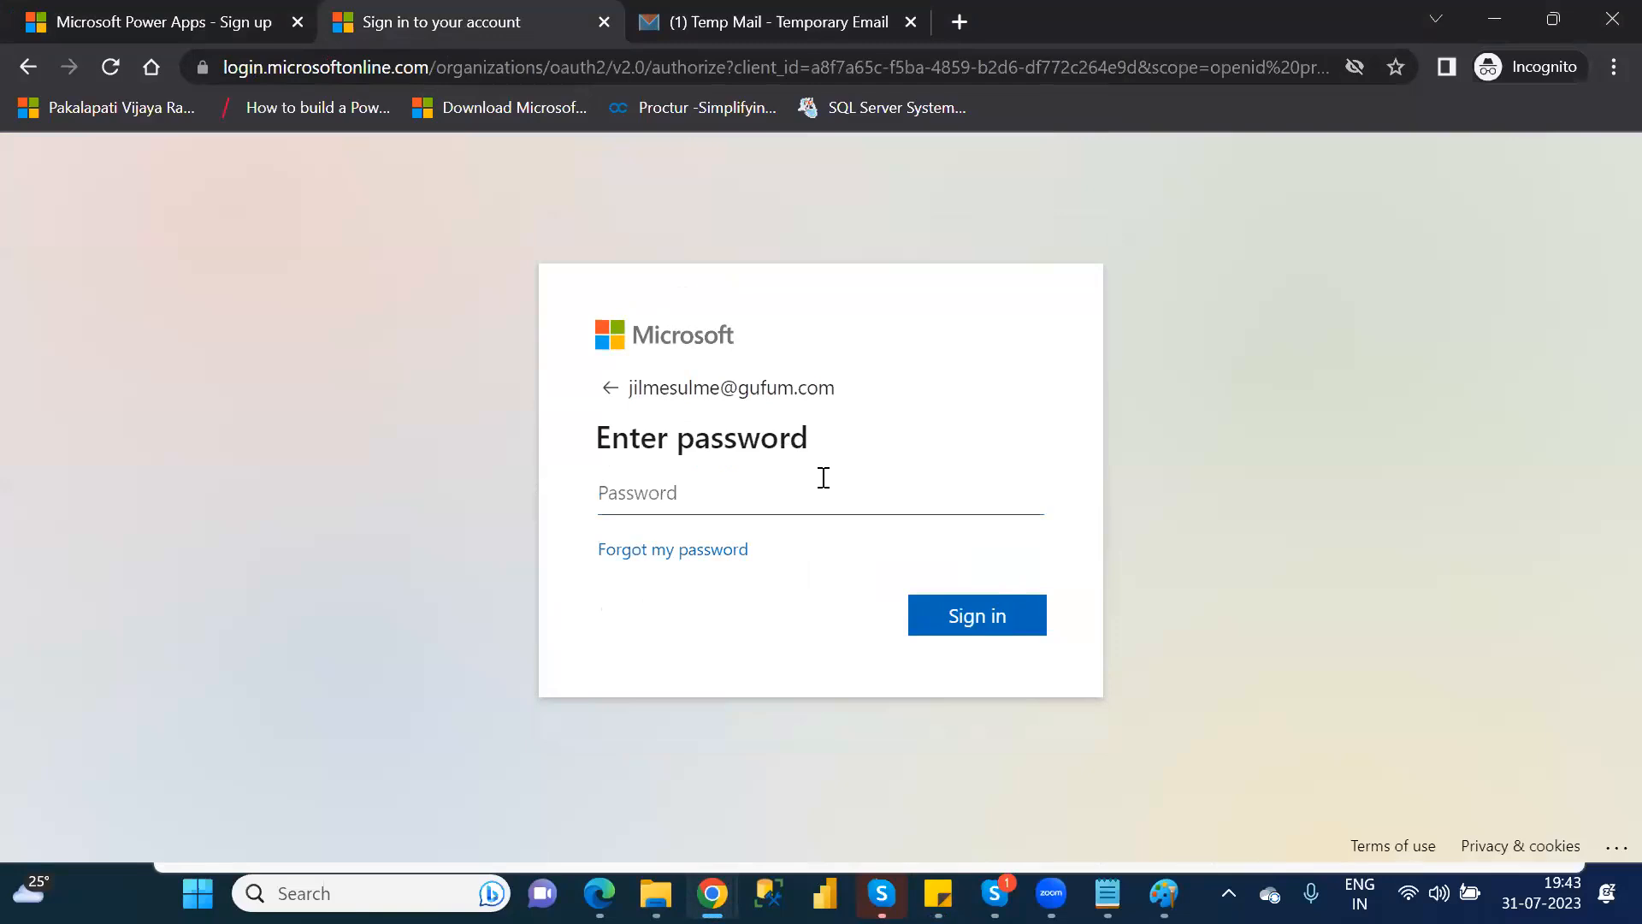
{"action": "type", "text": "••••••••••••"}
Sign in with the new account to reach the Microsoft Authenticator Action Required prompt.
{"action": "left_click", "coordinate": [971, 622]}
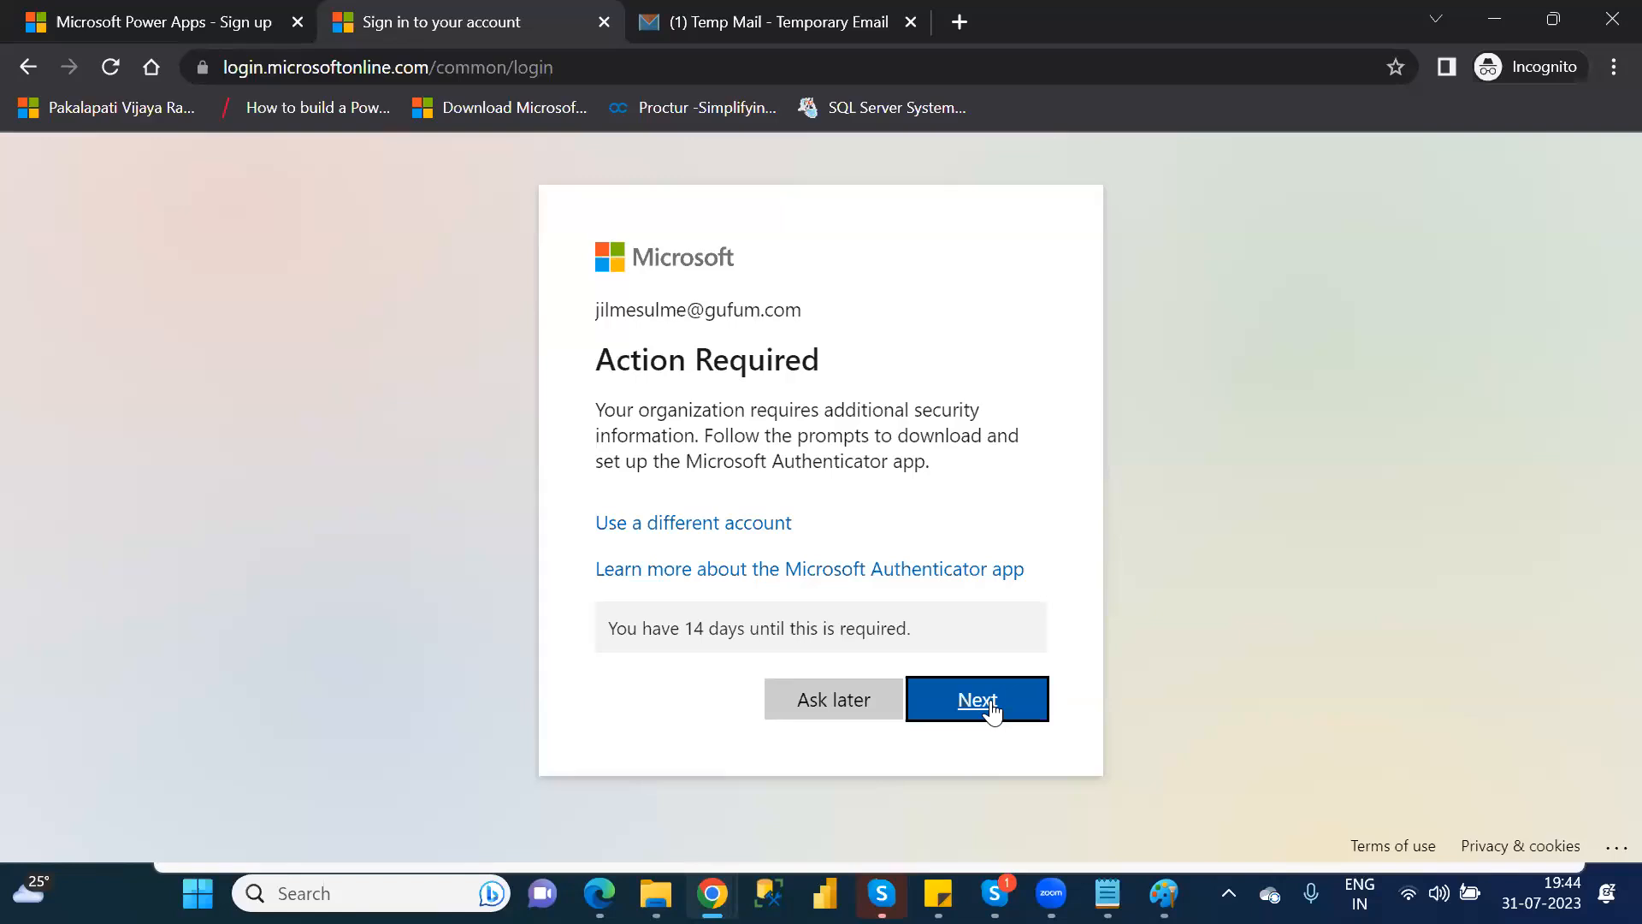
Start Authenticator setup, confirm the app is installed, and scan the pairing QR code.
{"action": "left_click", "coordinate": [991, 703]}
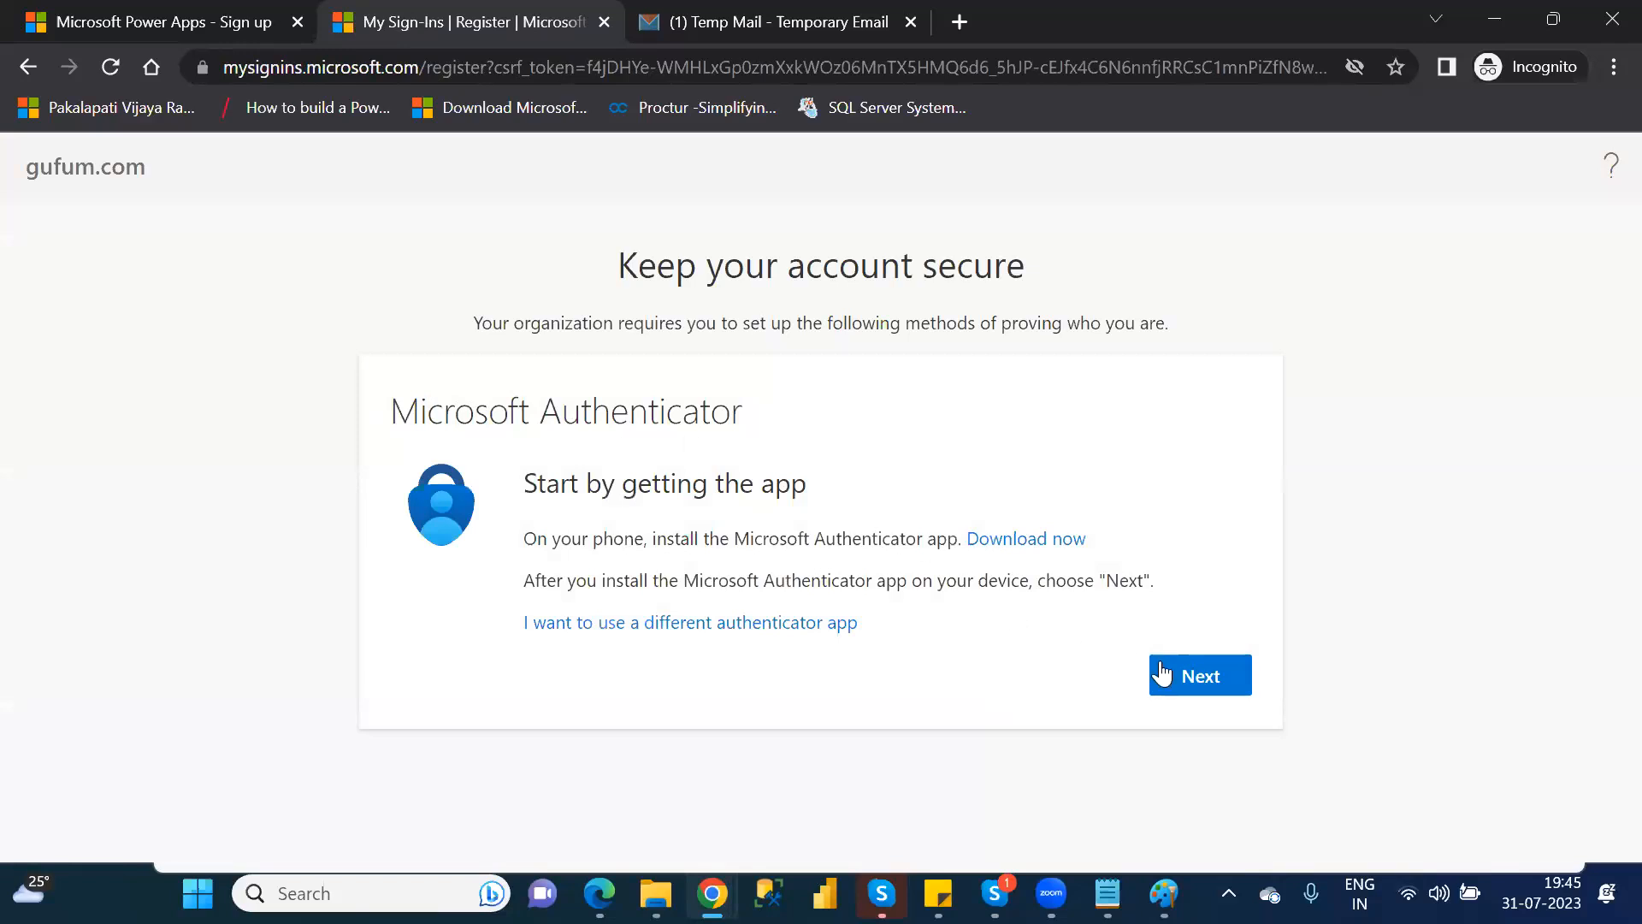
{"action": "left_click", "coordinate": [1195, 677]}
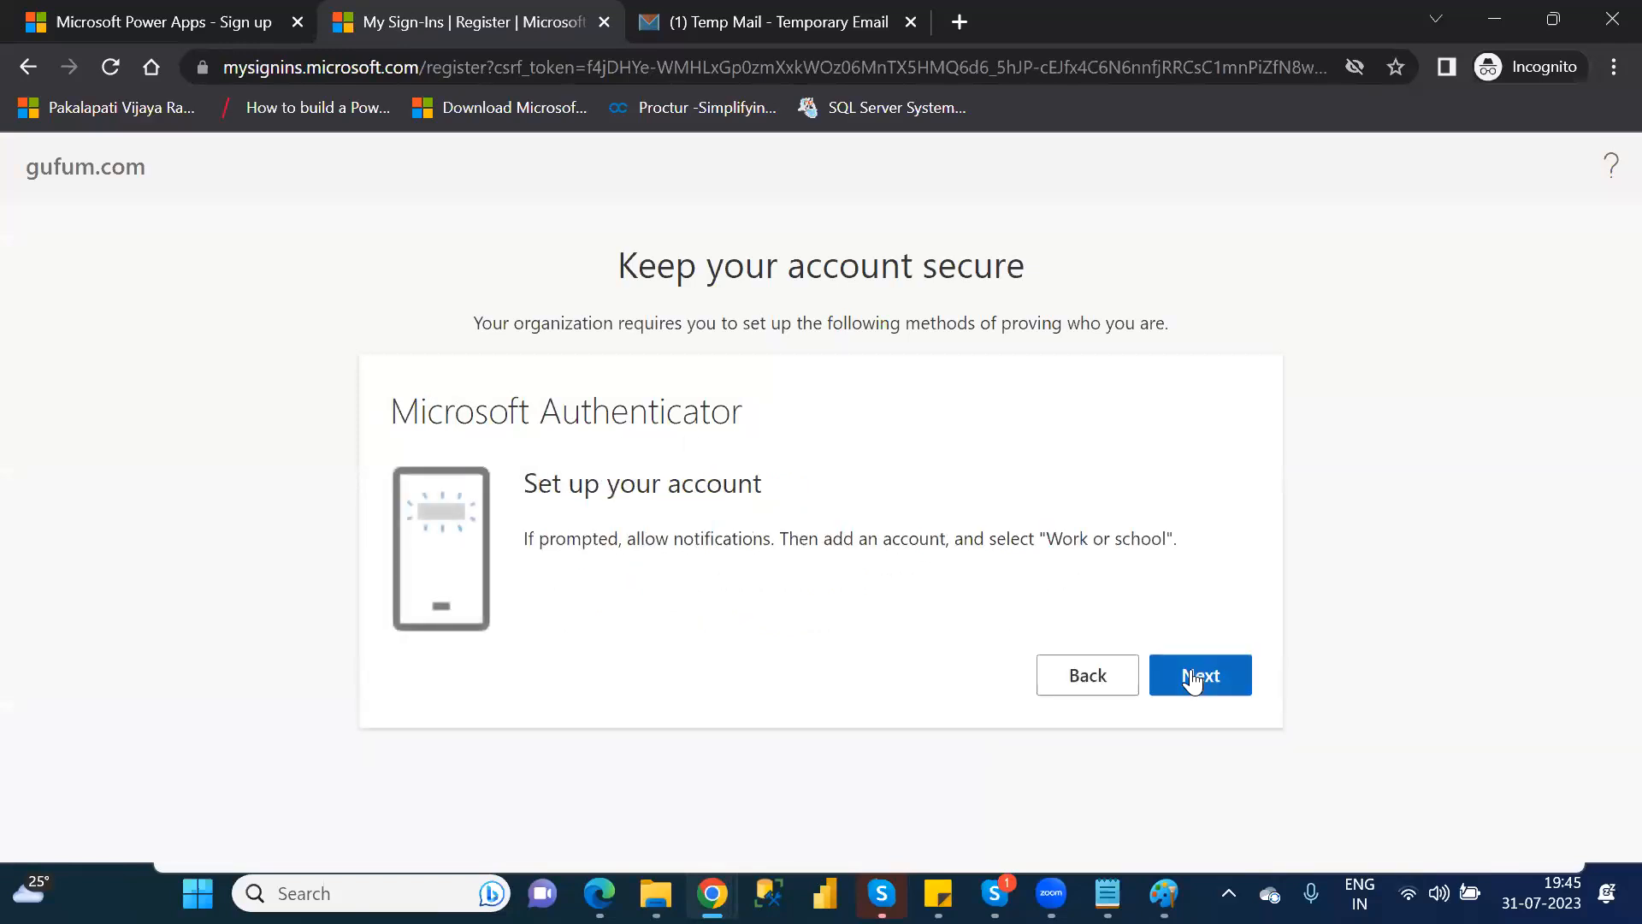
{"action": "left_click", "coordinate": [1195, 677]}
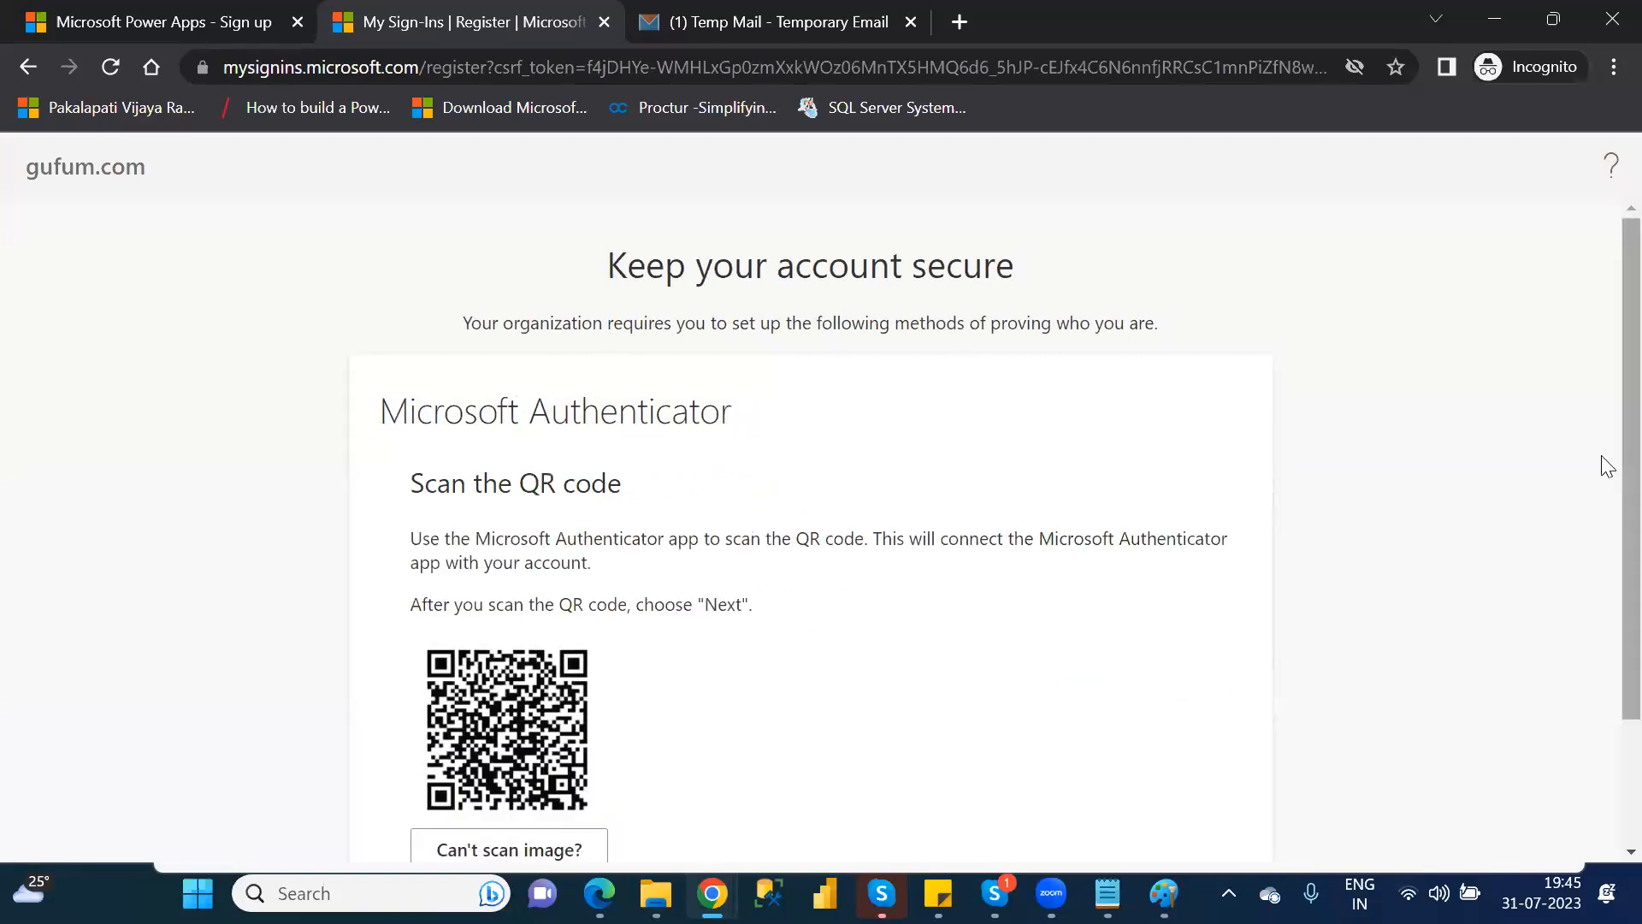
{"action": "left_click_drag", "start_coordinate": [1602, 508], "coordinate": [1602, 629]}
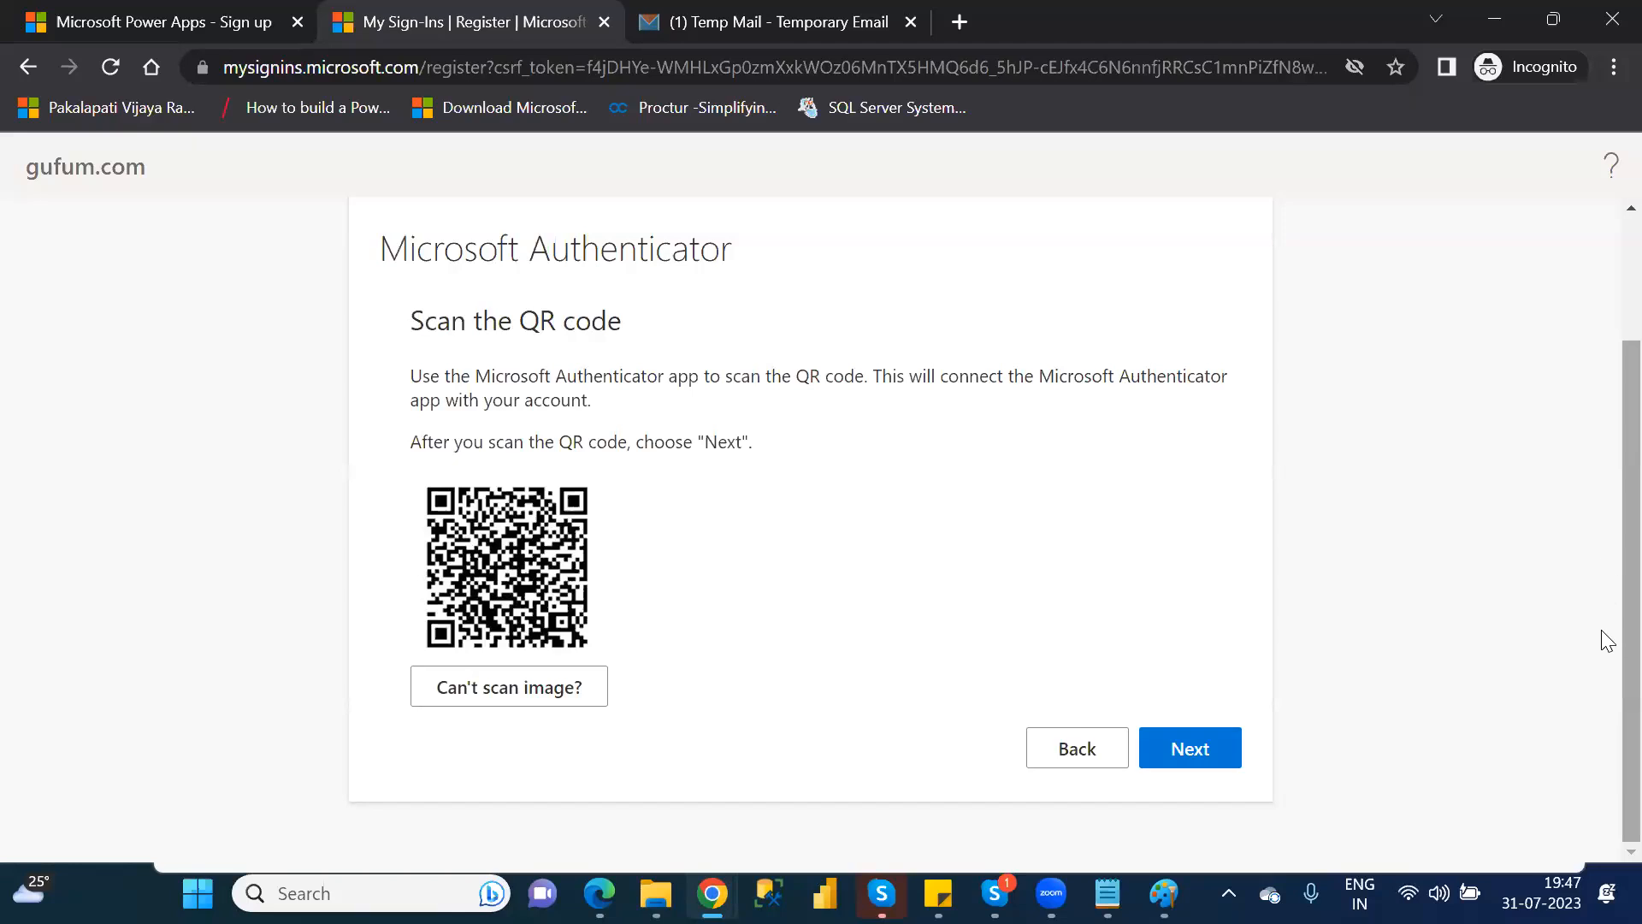
{"action": "left_click", "coordinate": [1201, 743]}
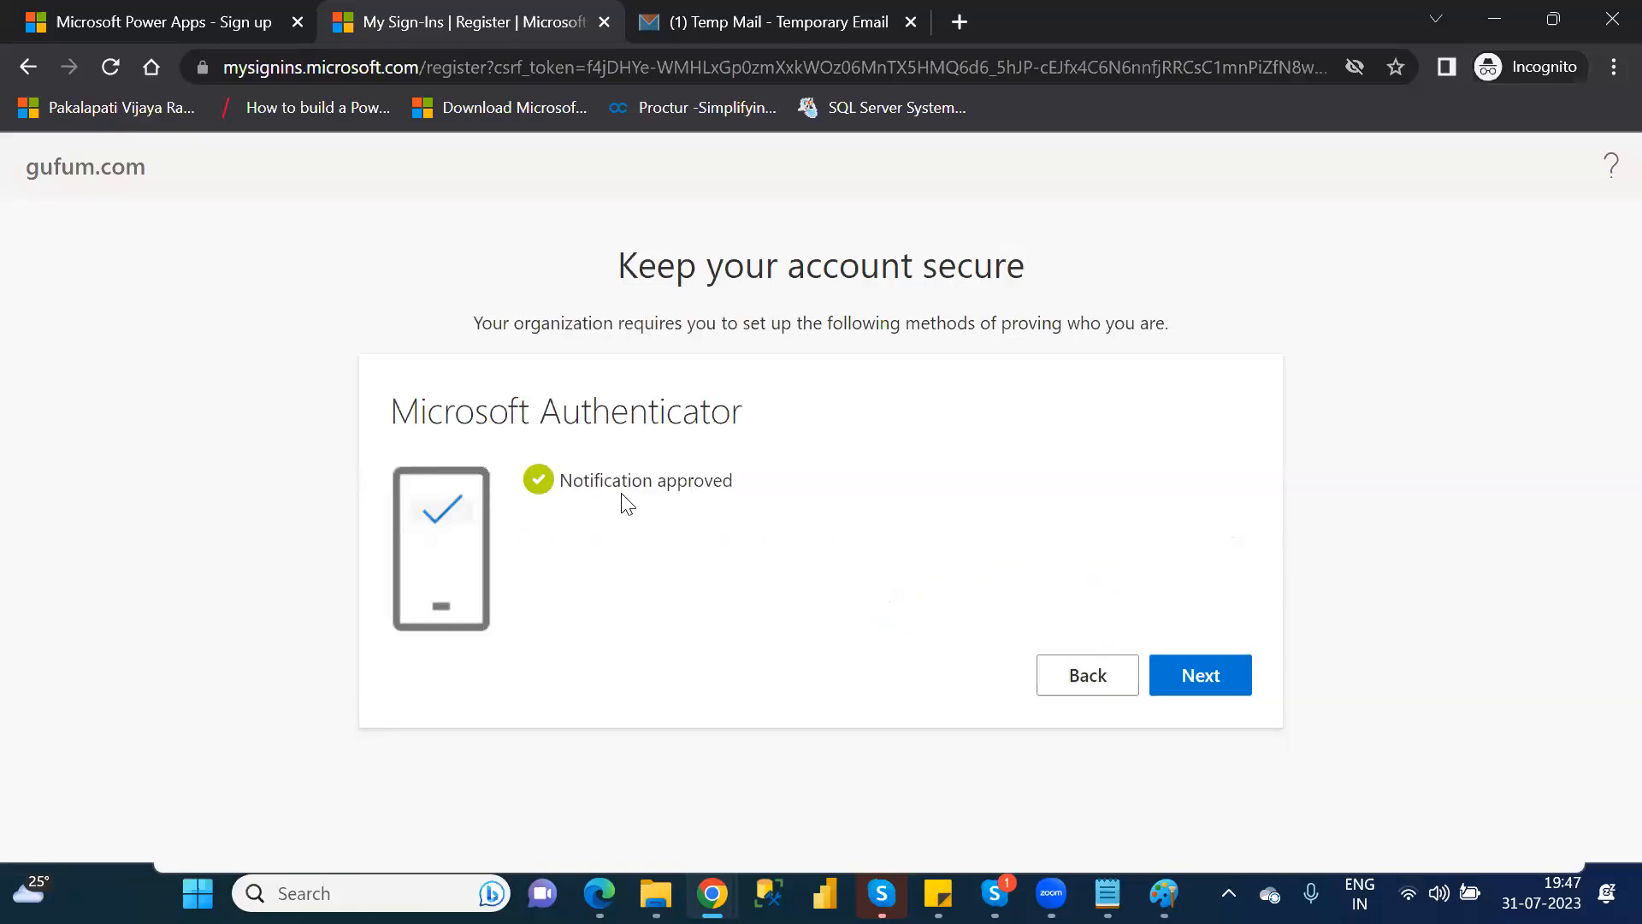
Finish Authenticator registration after the approved notification and choose to stay signed in.
{"action": "left_click", "coordinate": [1213, 689]}
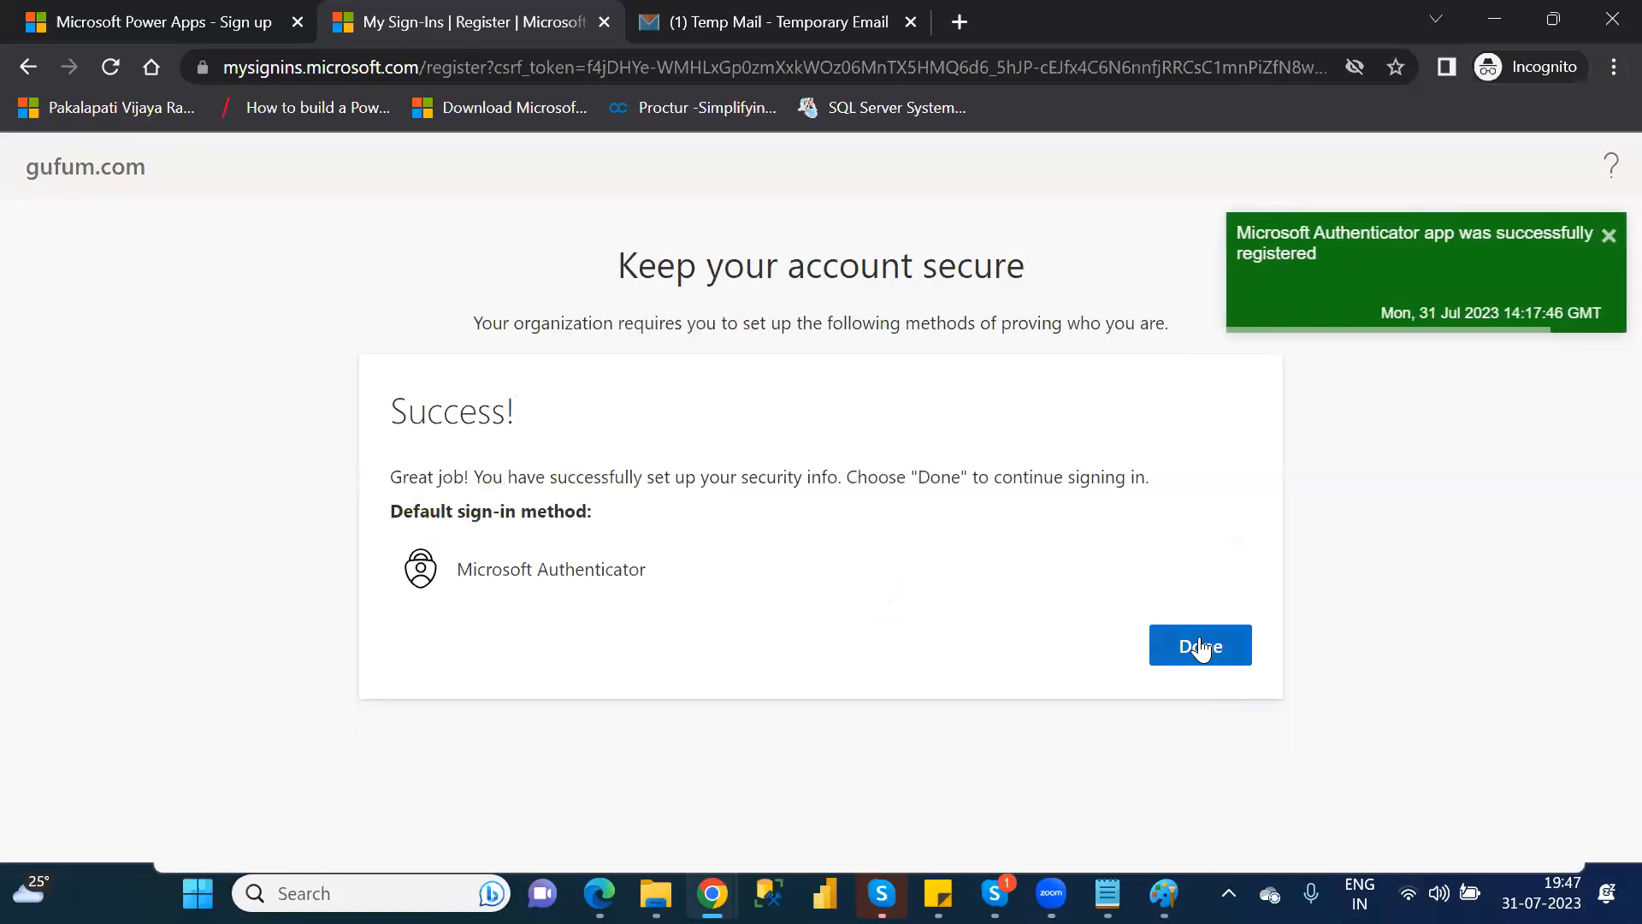
{"action": "left_click", "coordinate": [1199, 639]}
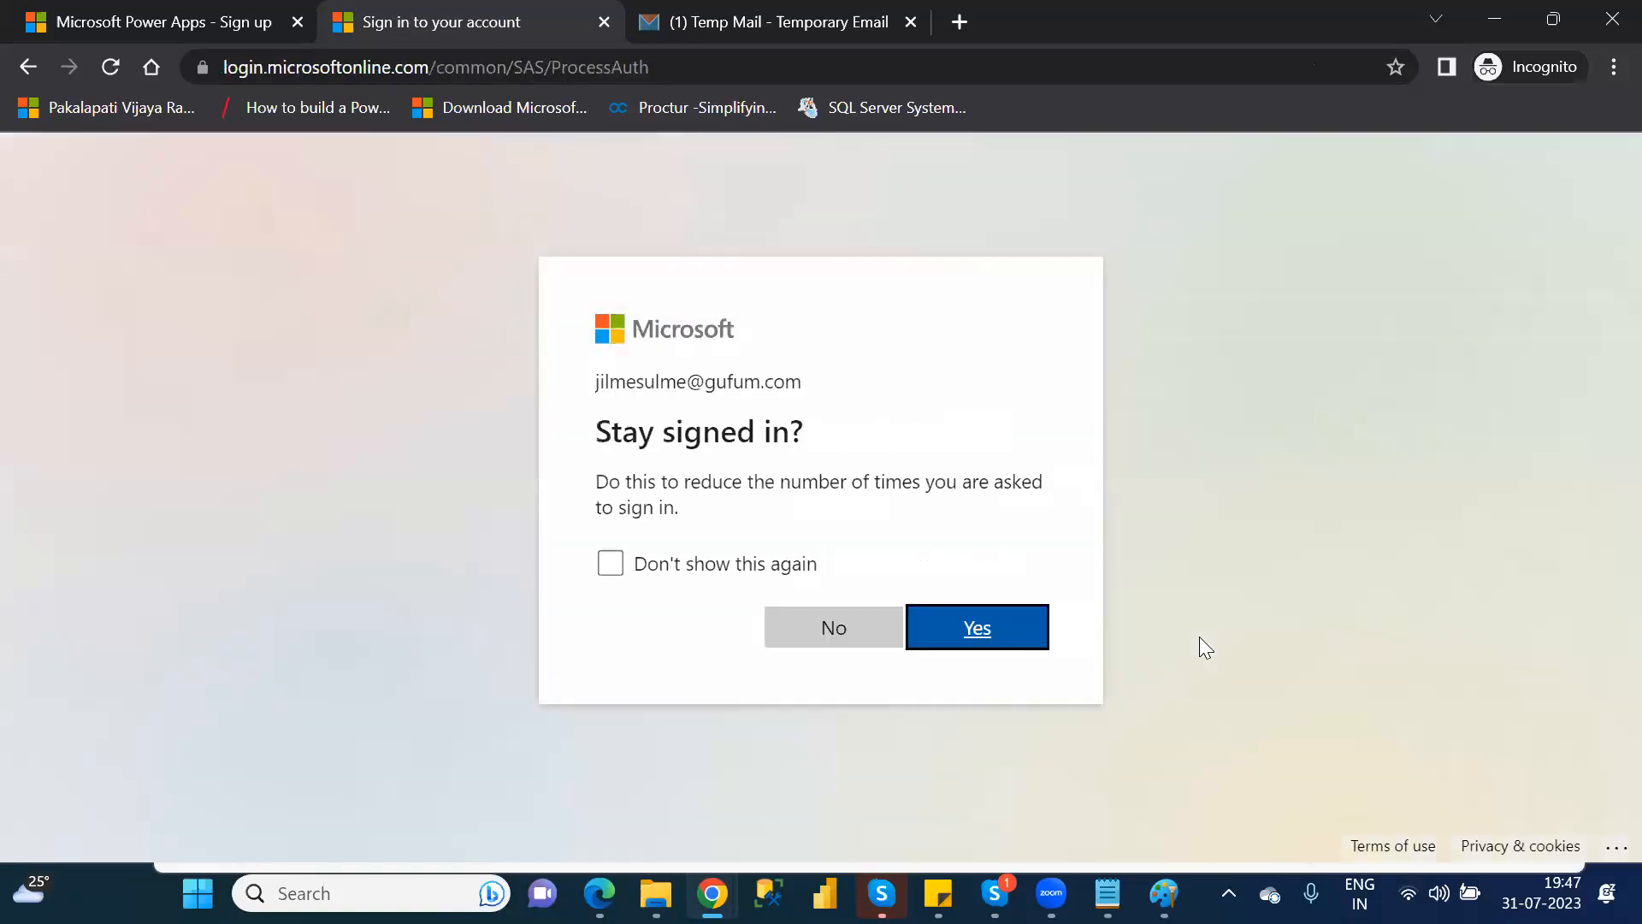
{"action": "left_click", "coordinate": [974, 643]}
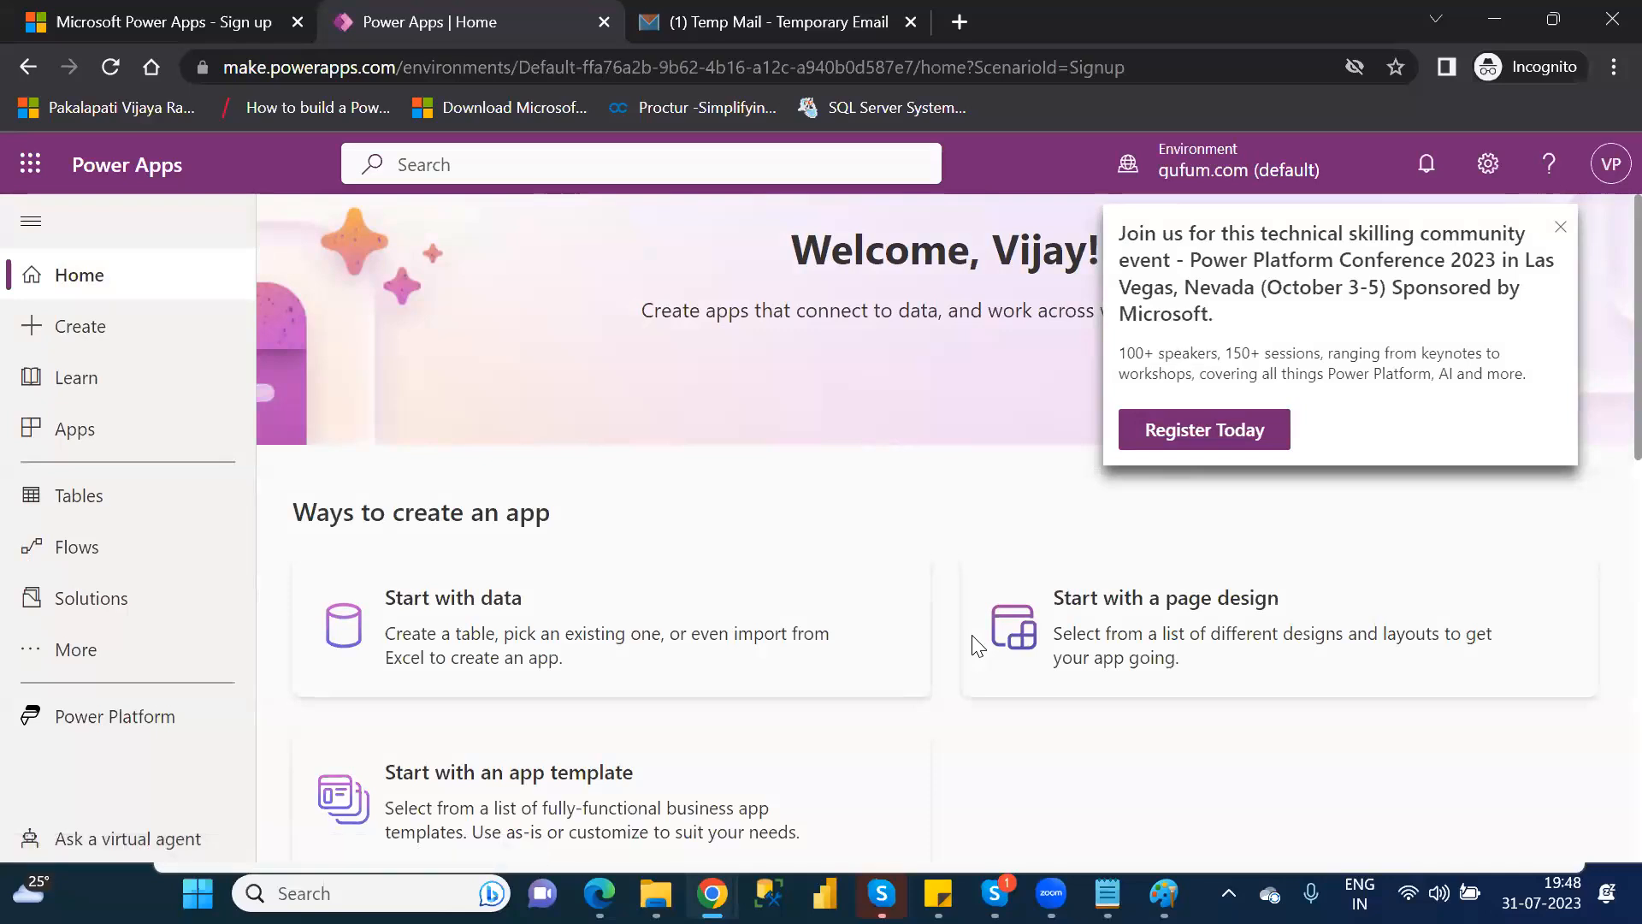
Close the duplicate Power Apps home tab and sign in from the pricing page.
{"action": "left_click", "coordinate": [122, 22]}
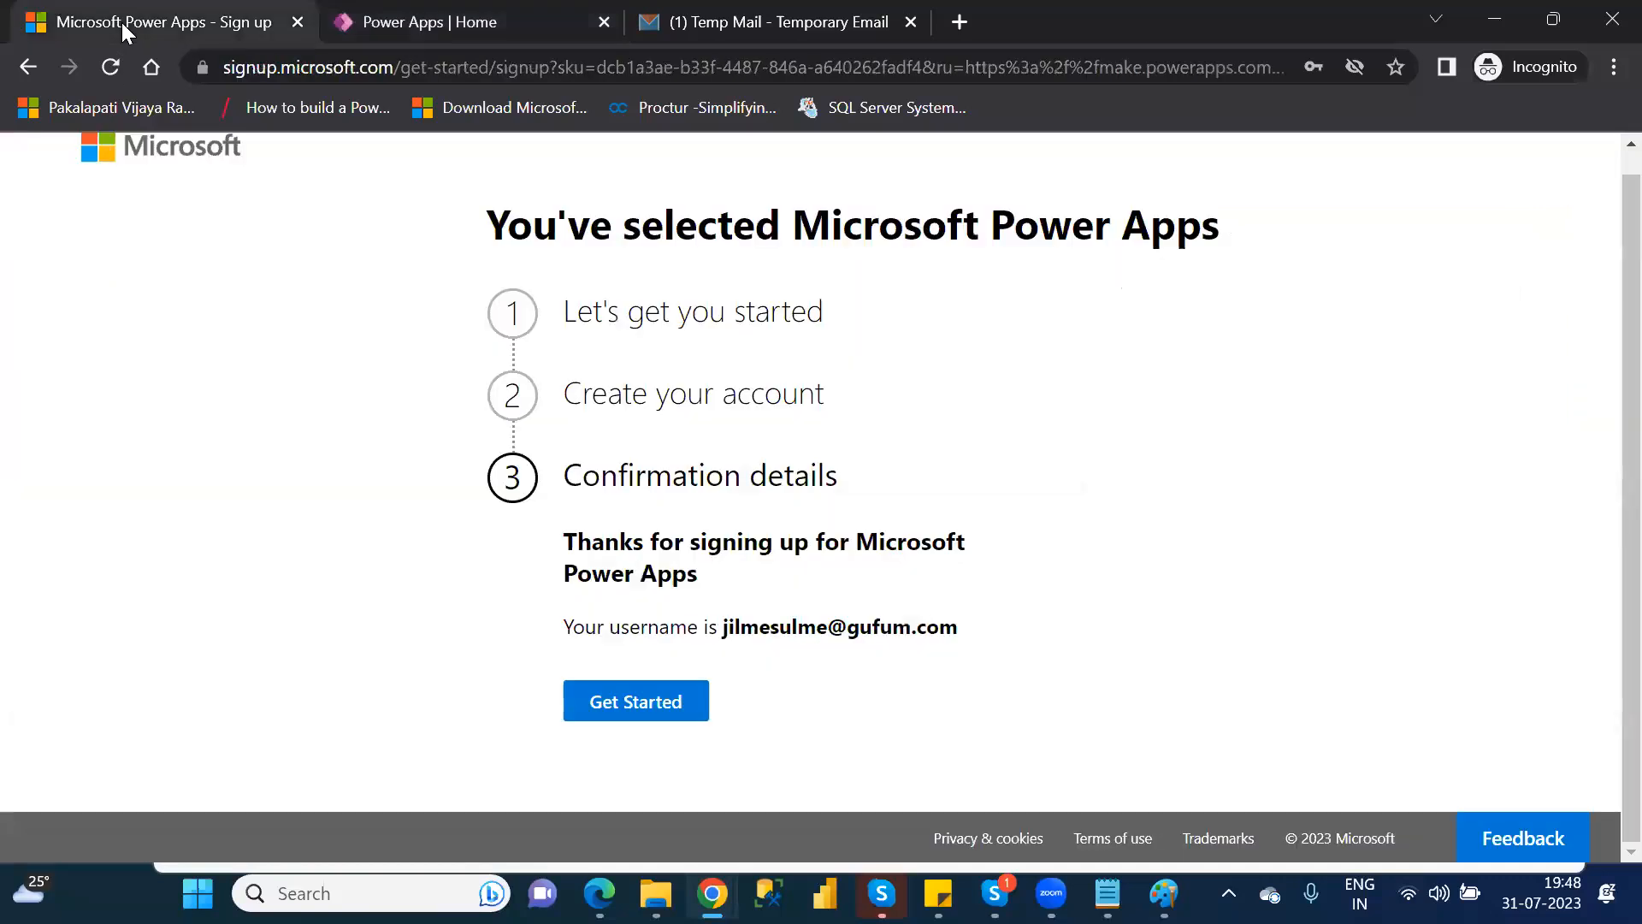
{"action": "left_click", "coordinate": [34, 60]}
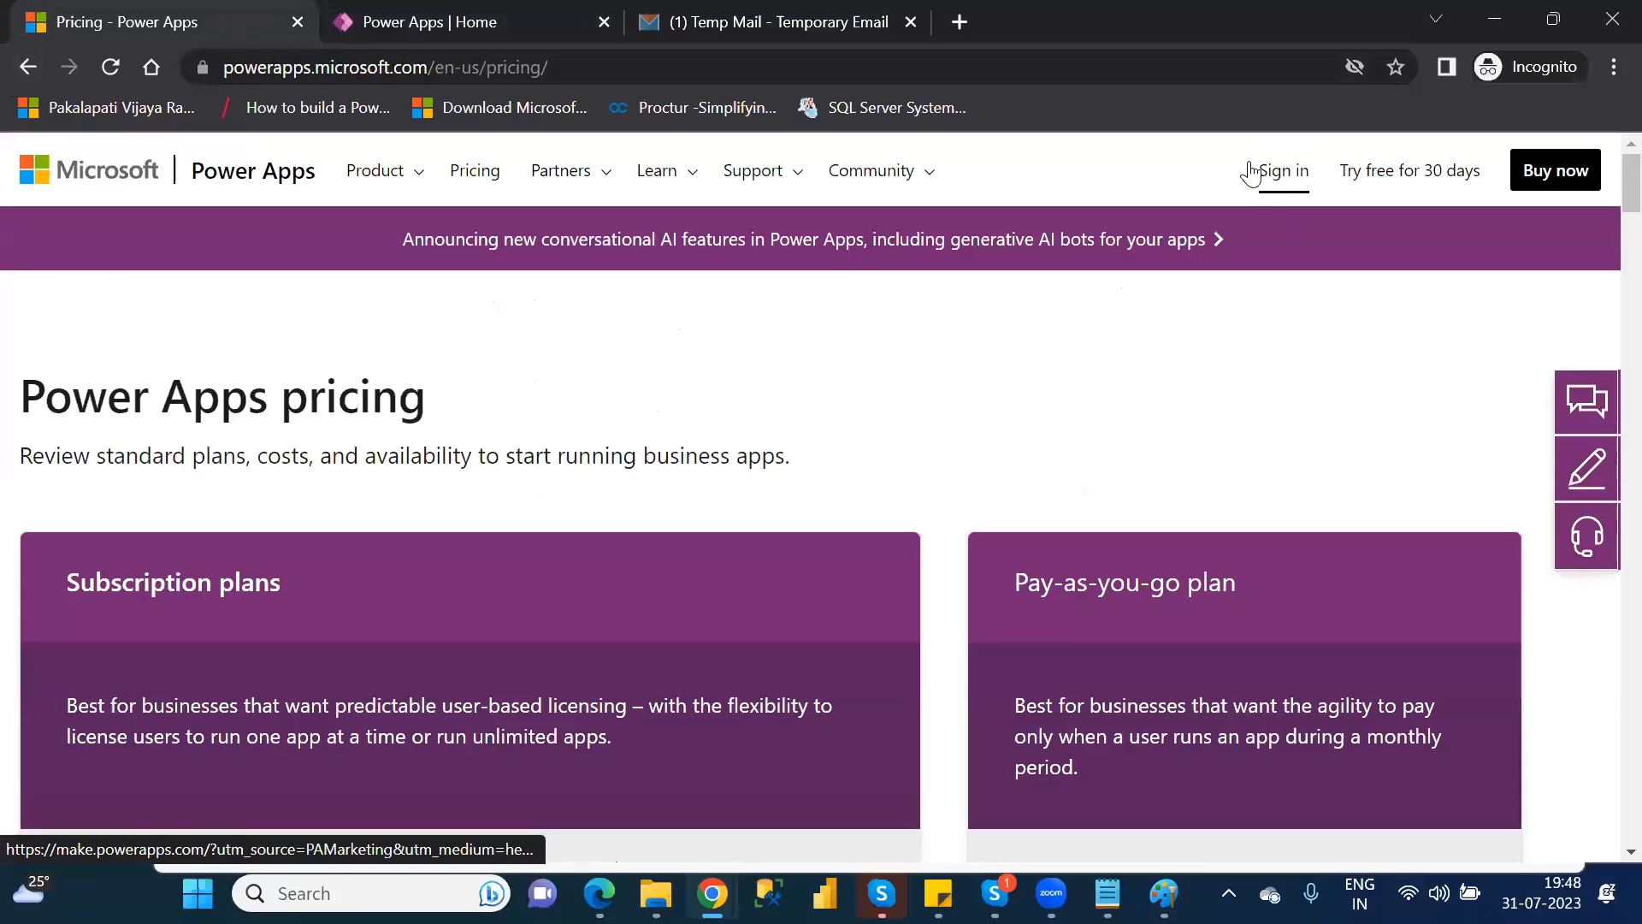
{"action": "left_click", "coordinate": [604, 21]}
{"action": "left_click", "coordinate": [1294, 171]}
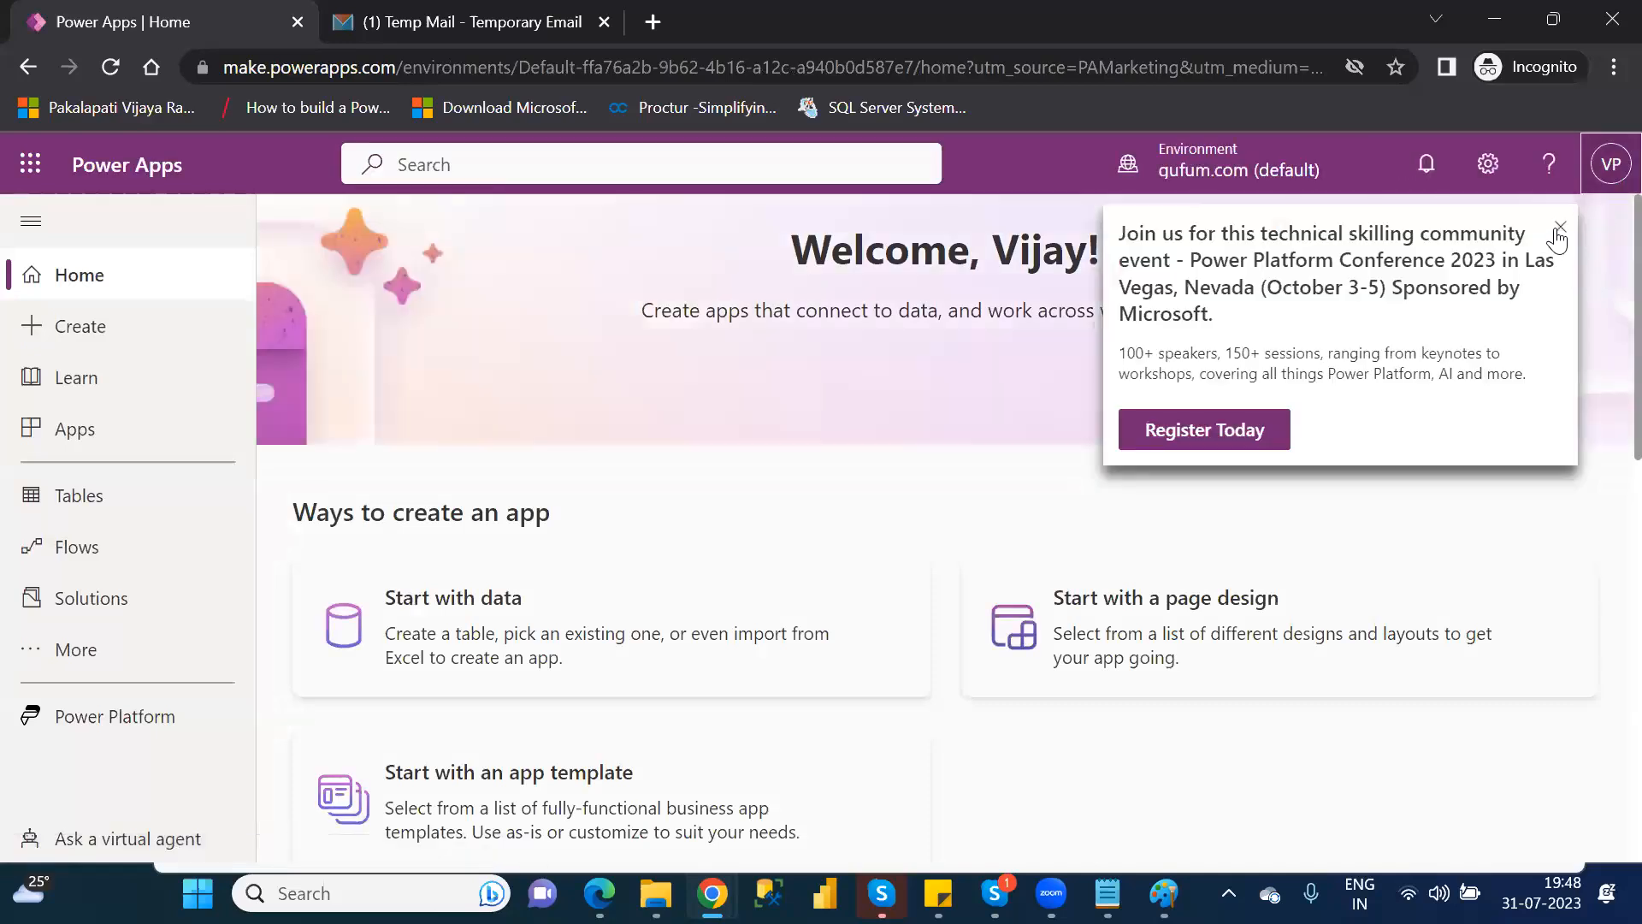
Dismiss the conference promotion popup and sign out of the account.
{"action": "left_click", "coordinate": [1557, 230]}
{"action": "left_click", "coordinate": [1606, 176]}
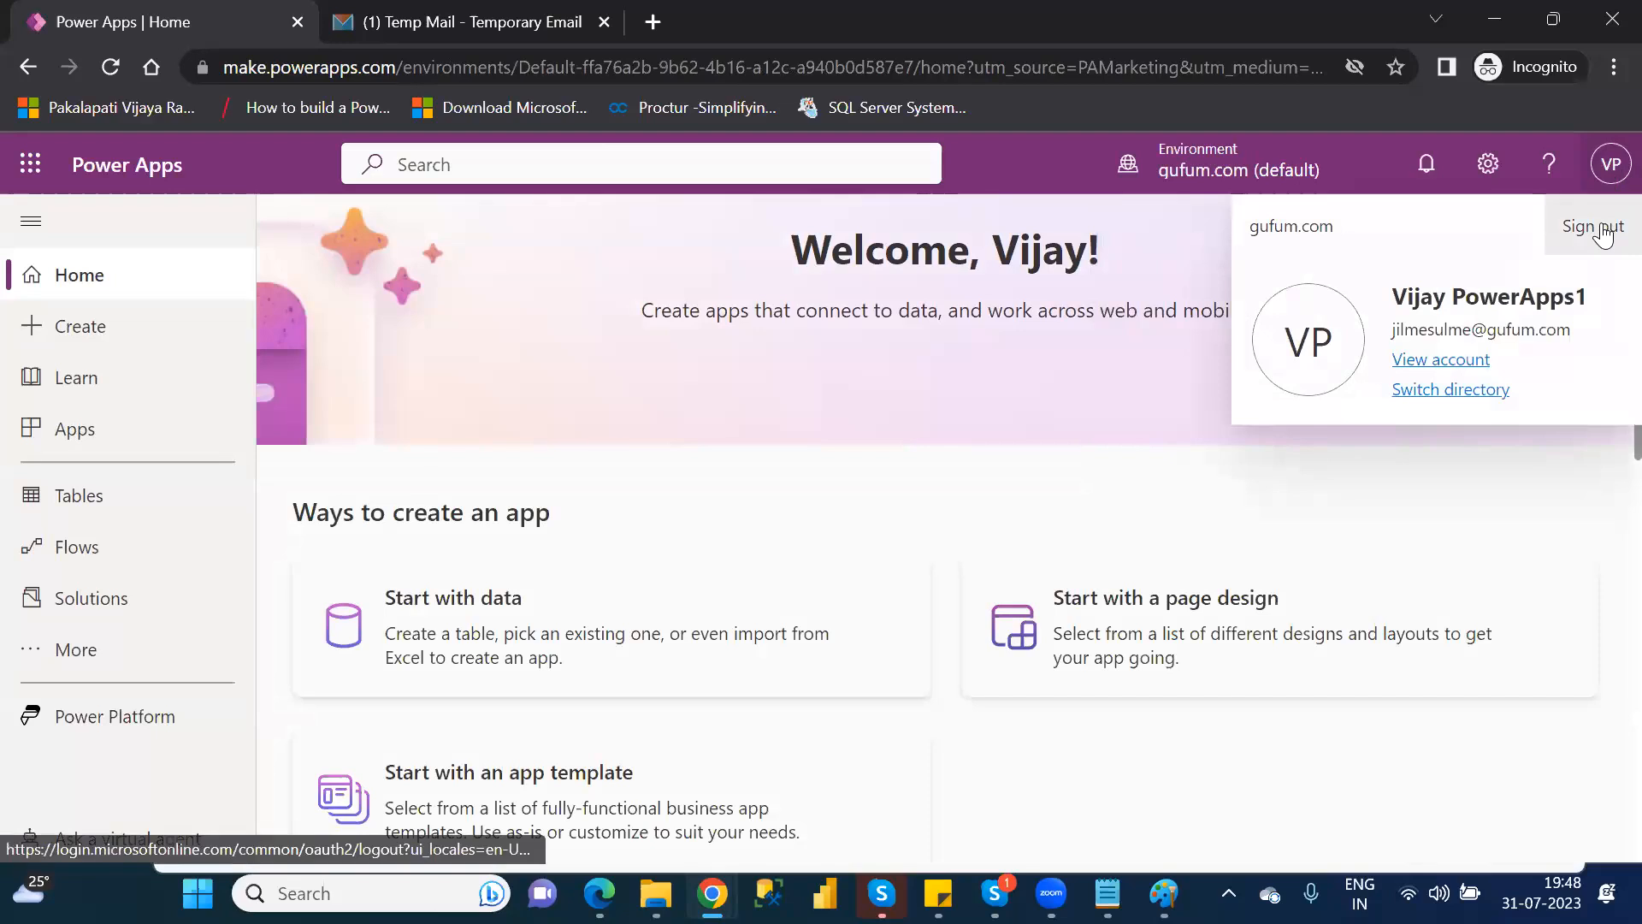
{"action": "left_click", "coordinate": [1600, 225]}
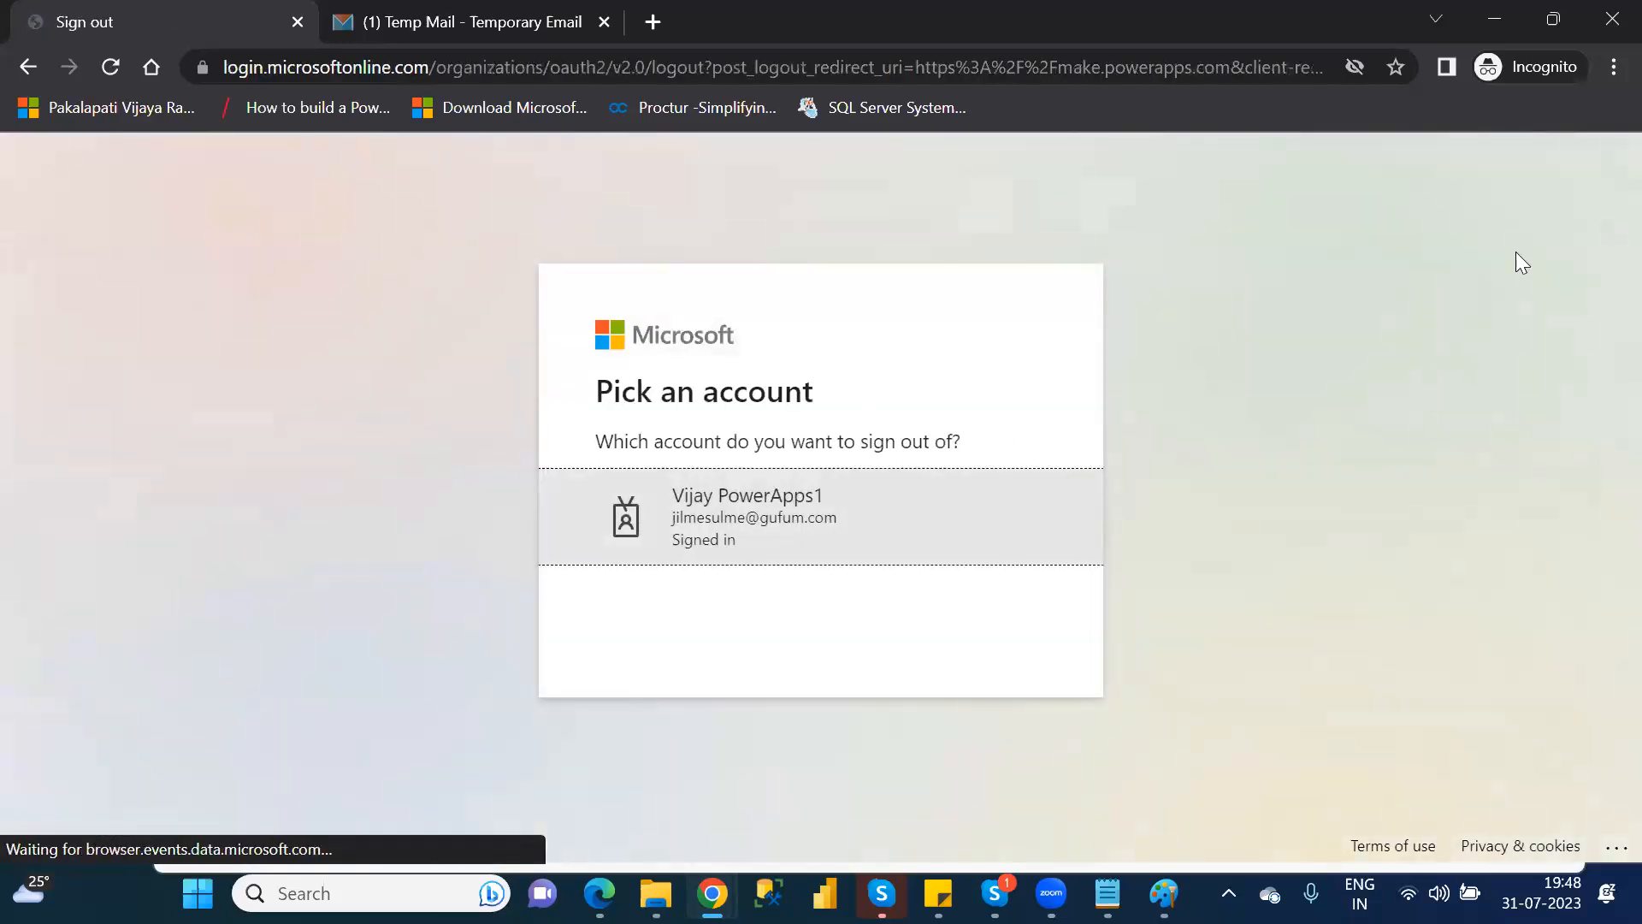
Load powerapps.microsoft.com and sign in from the public website.
{"action": "left_click", "coordinate": [595, 66]}
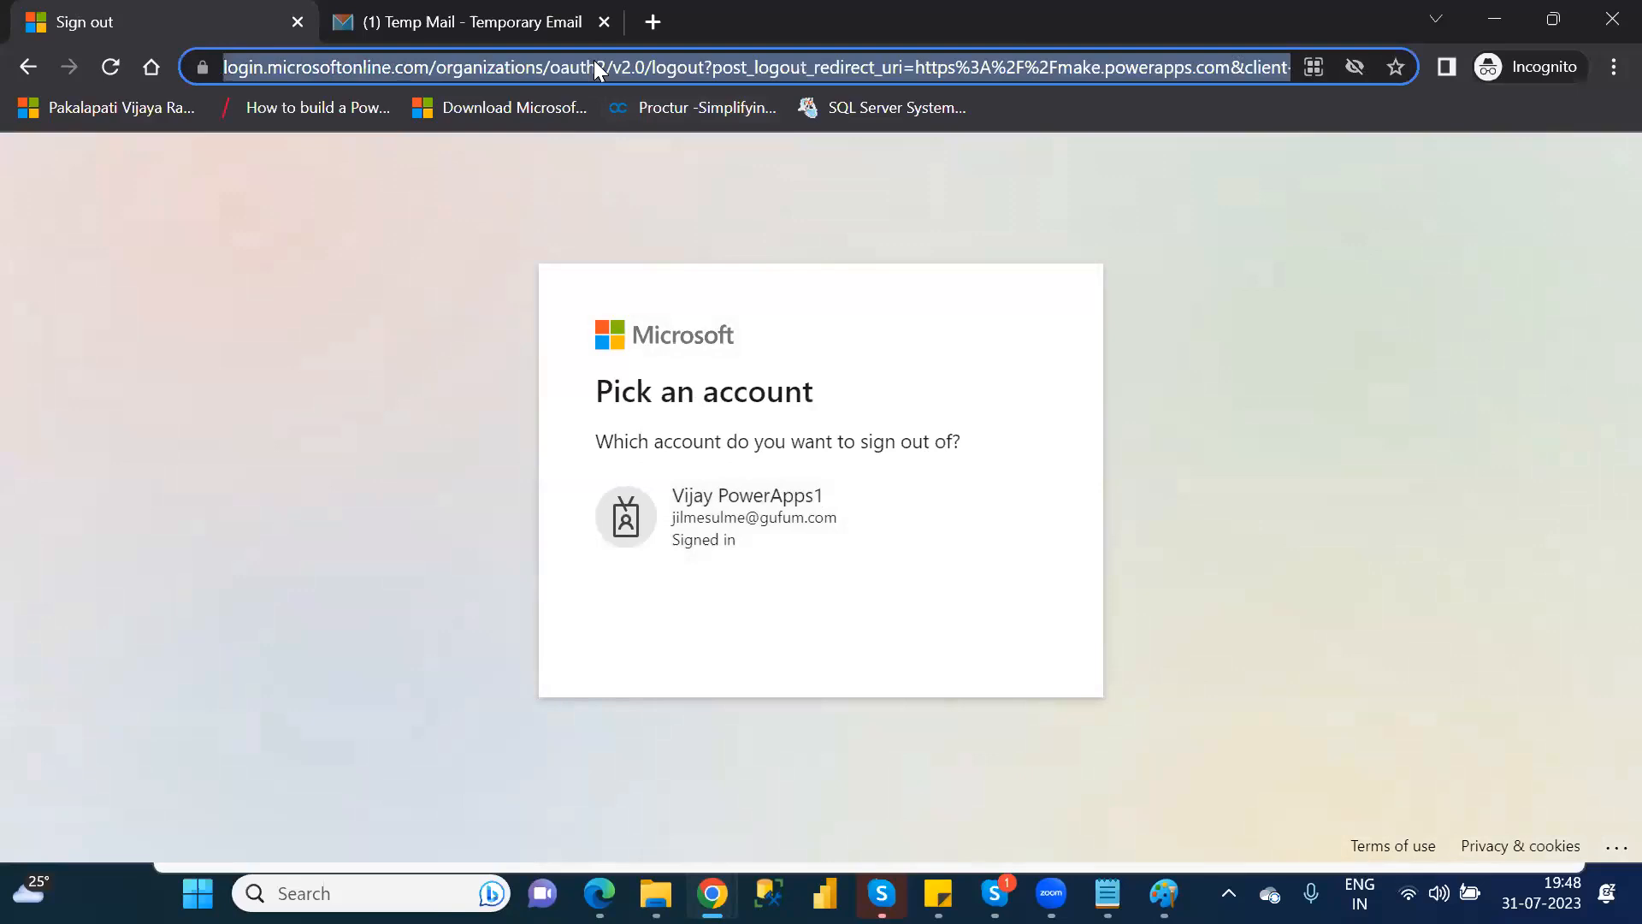
{"action": "type", "text": "p"}
{"action": "key", "text": "Return"}
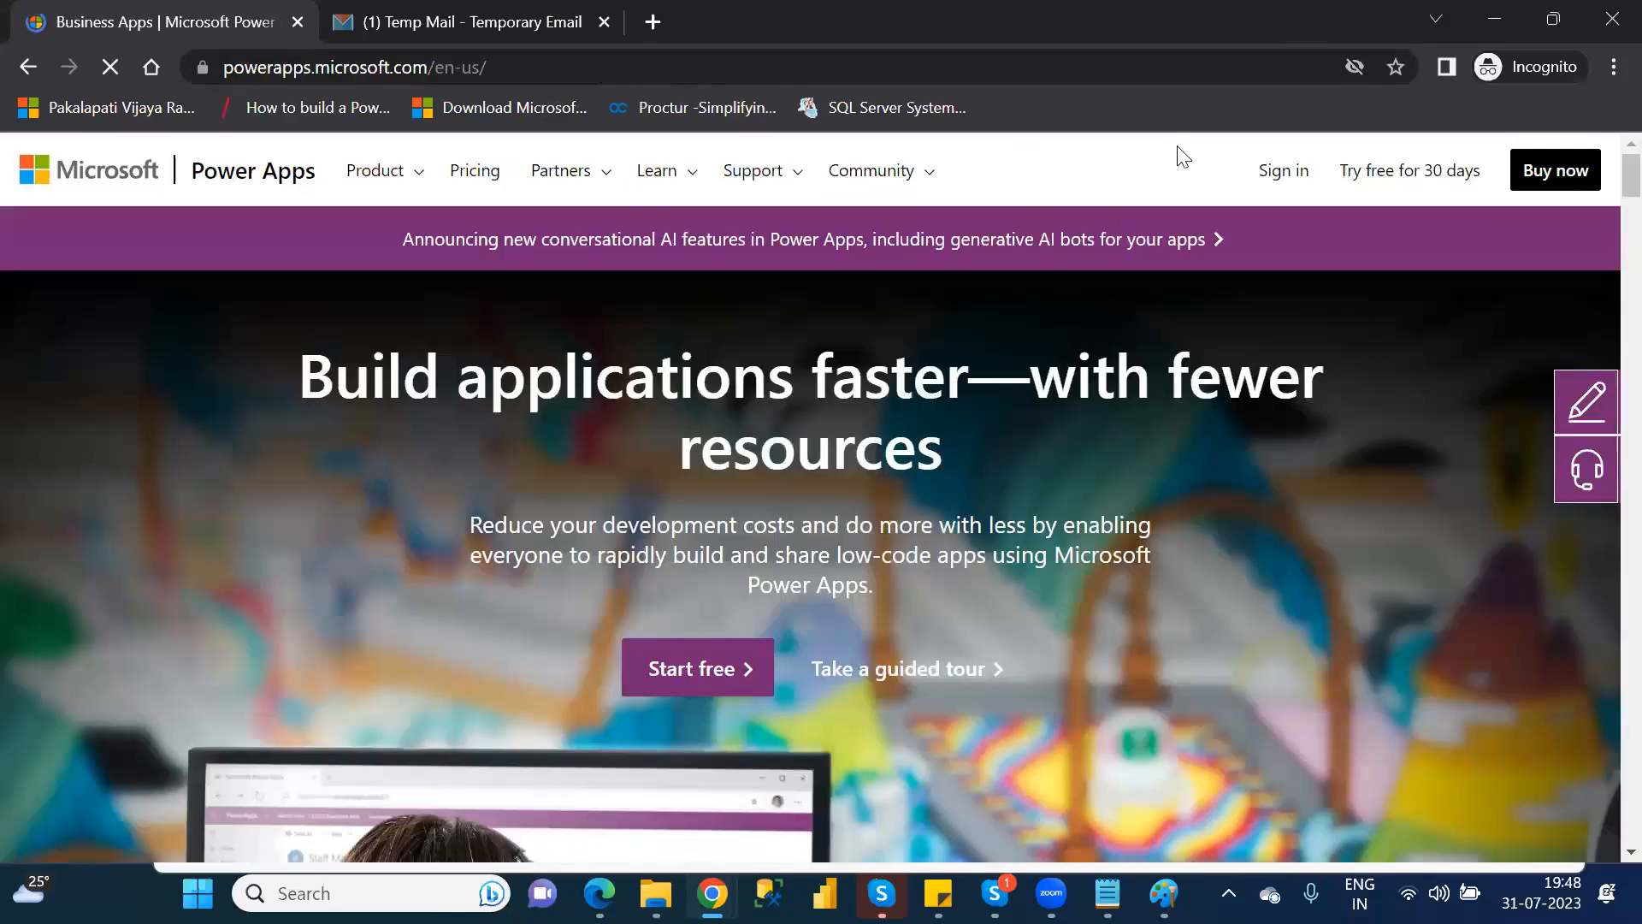
{"action": "left_click", "coordinate": [1282, 174]}
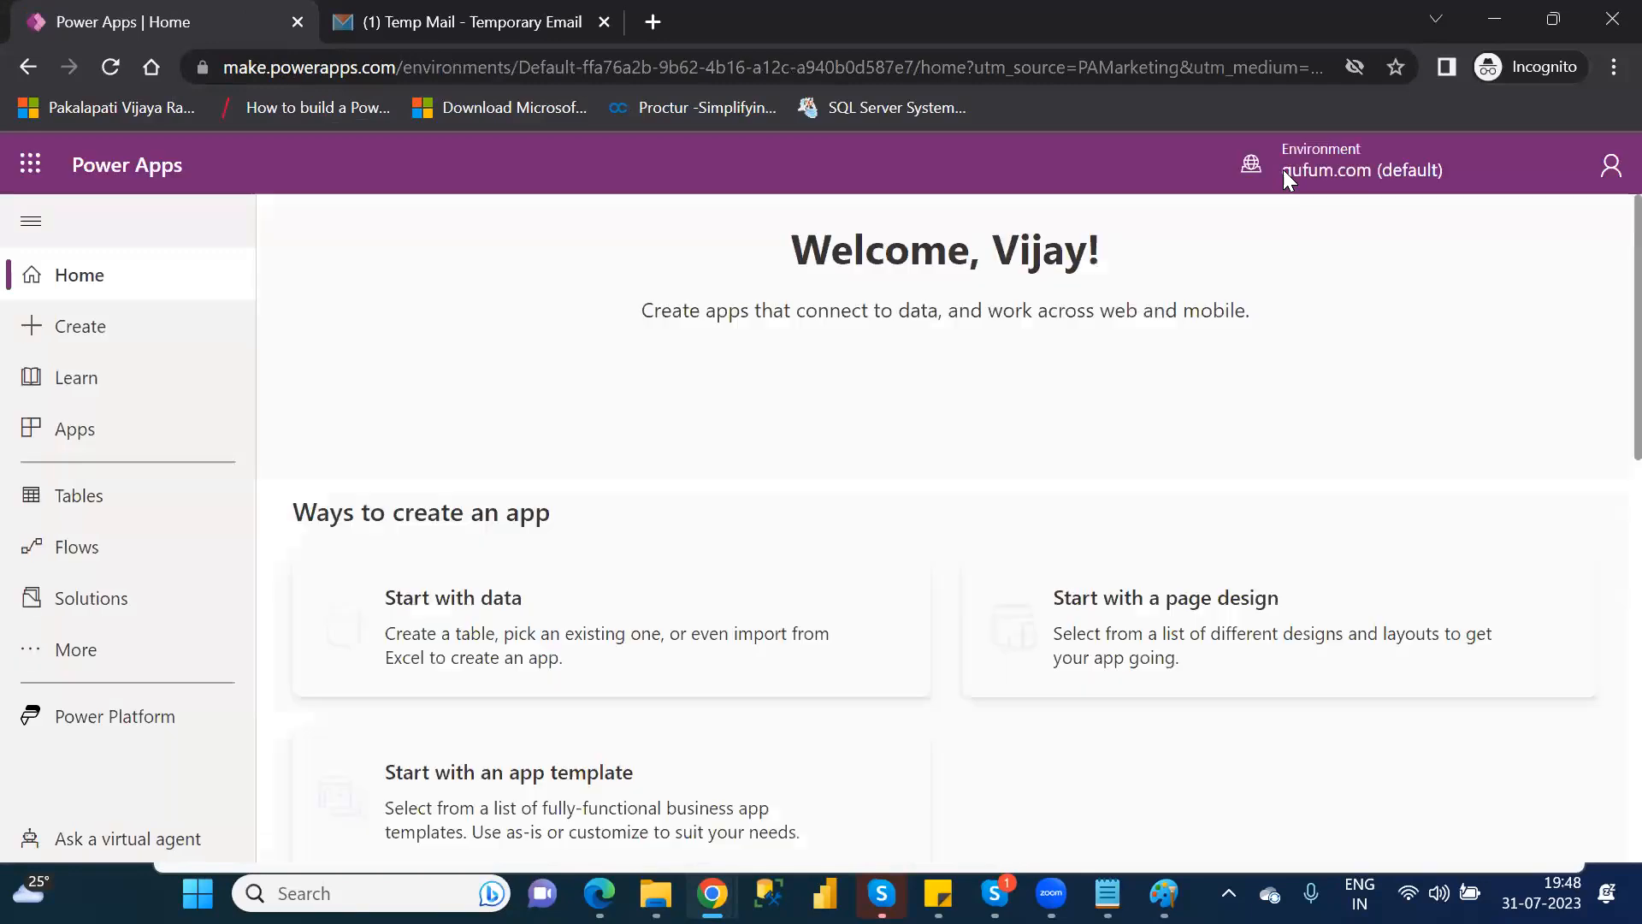
Open a new incognito window, load the Power Apps website, and choose Sign in.
{"action": "left_click", "coordinate": [1609, 66]}
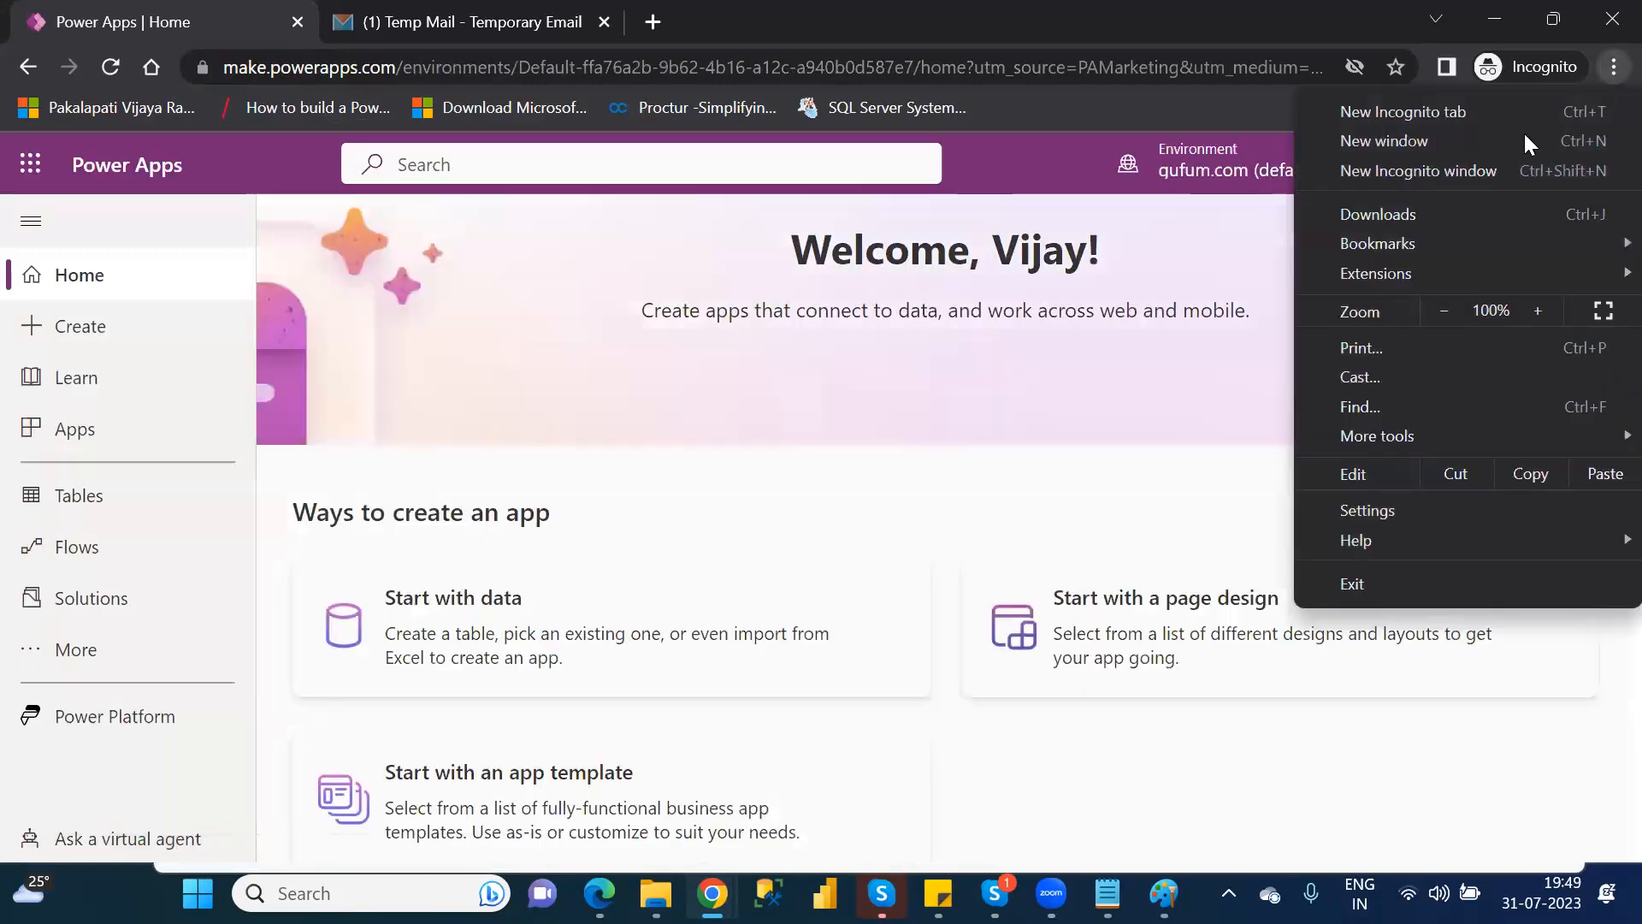
{"action": "left_click", "coordinate": [1463, 174]}
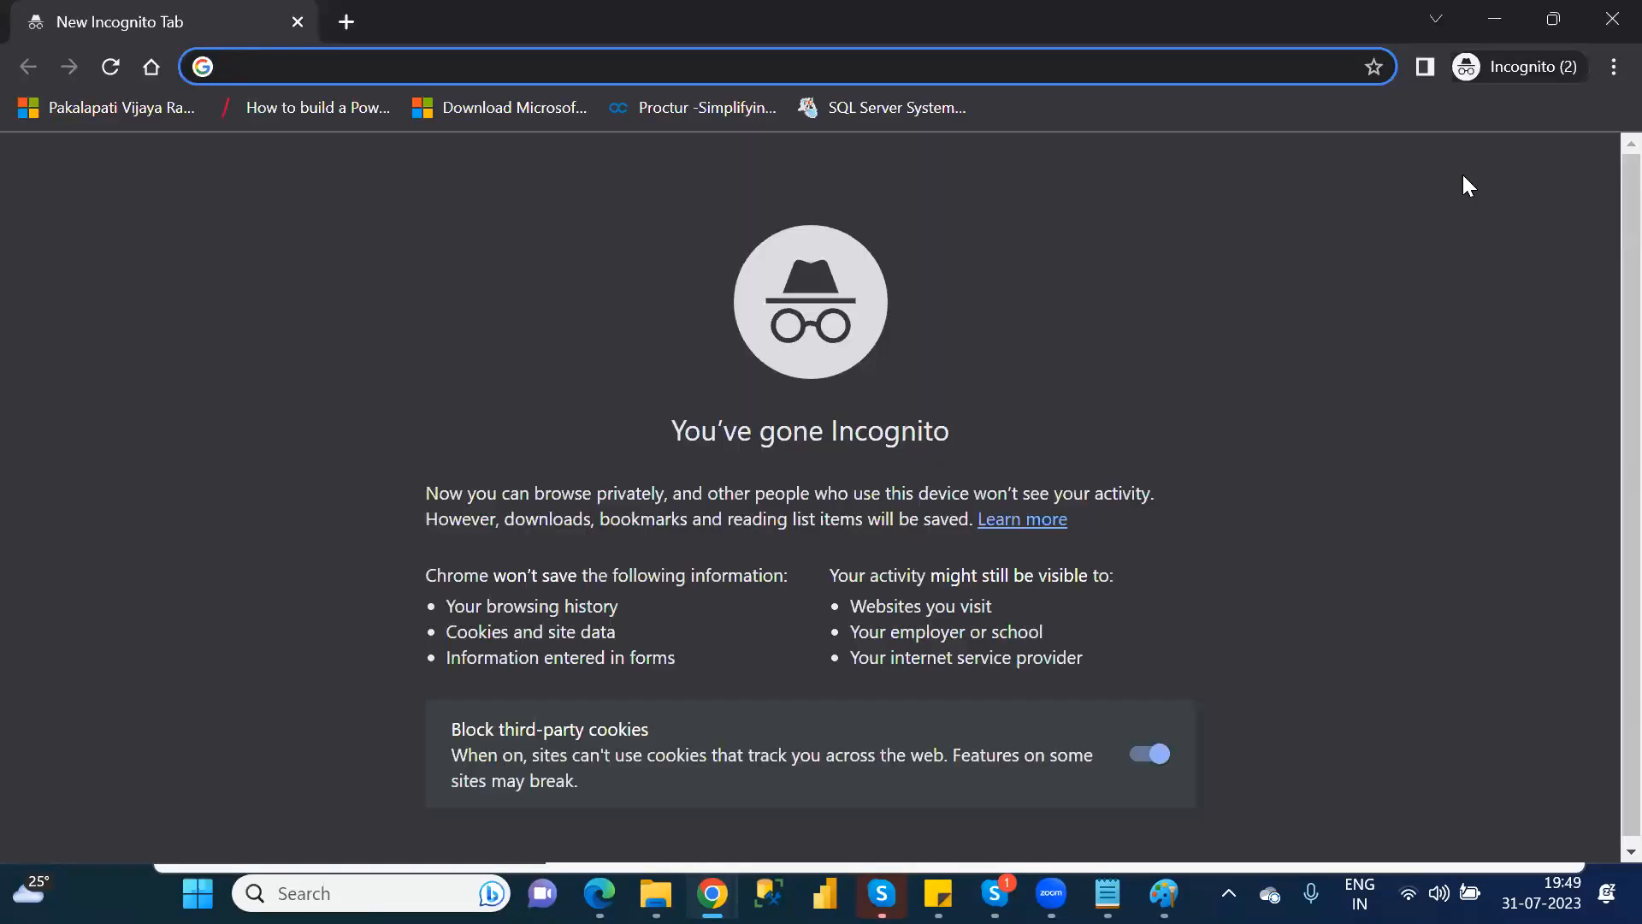
{"action": "type", "text": "m"}
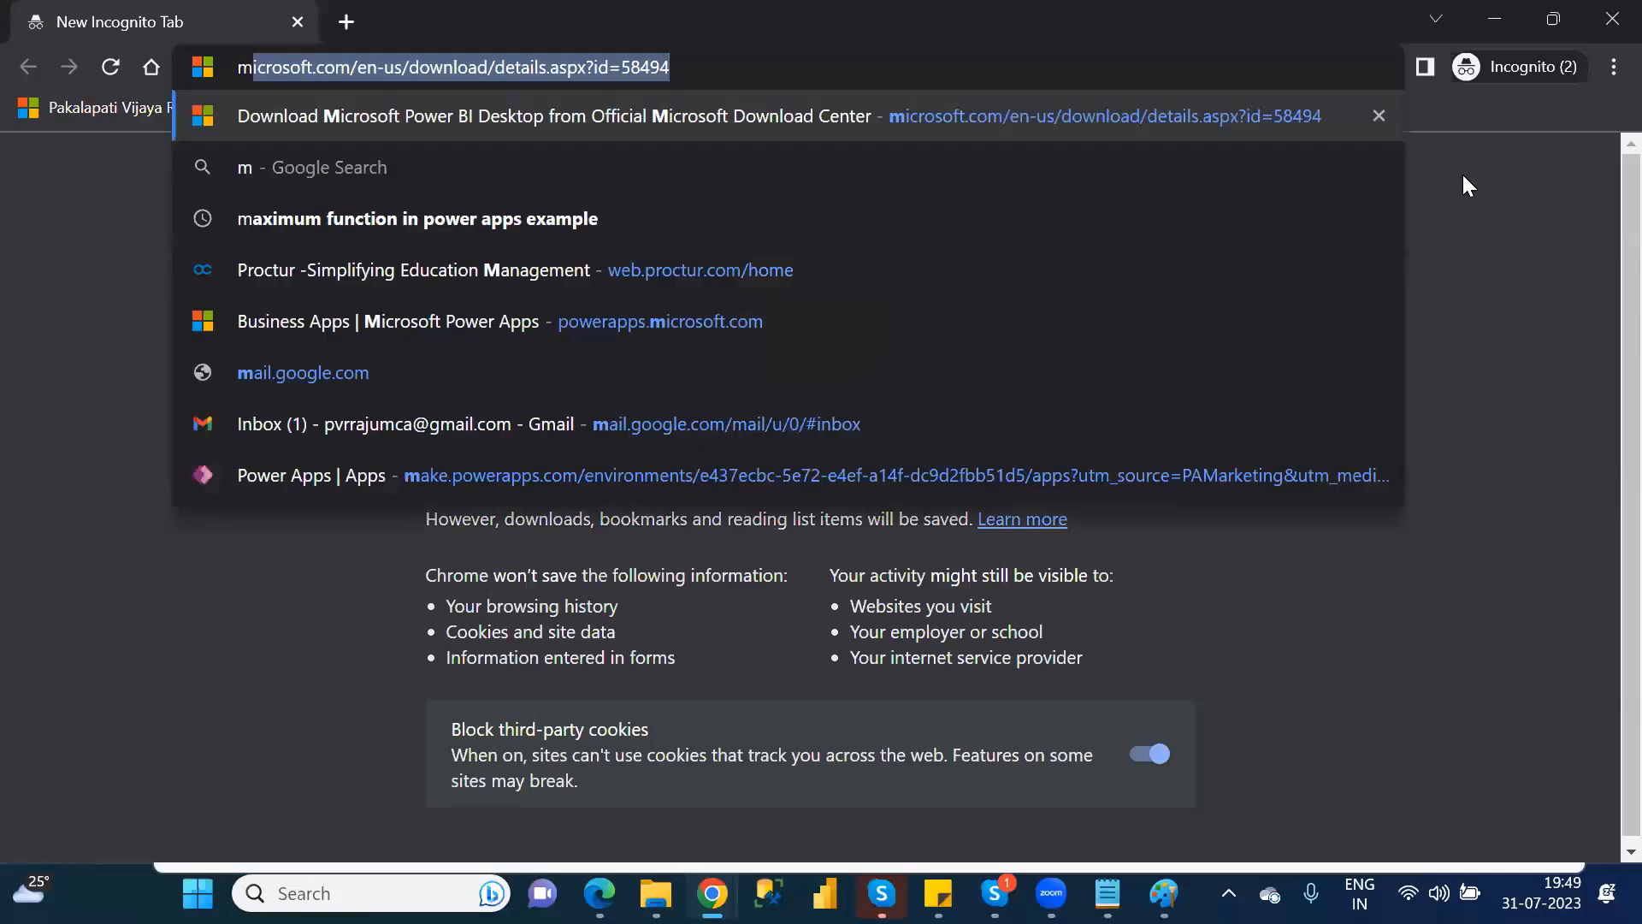
{"action": "key", "text": "BackSpace"}
{"action": "key", "text": "BackSpace"}
{"action": "type", "text": "powerapps.microsoft.com"}
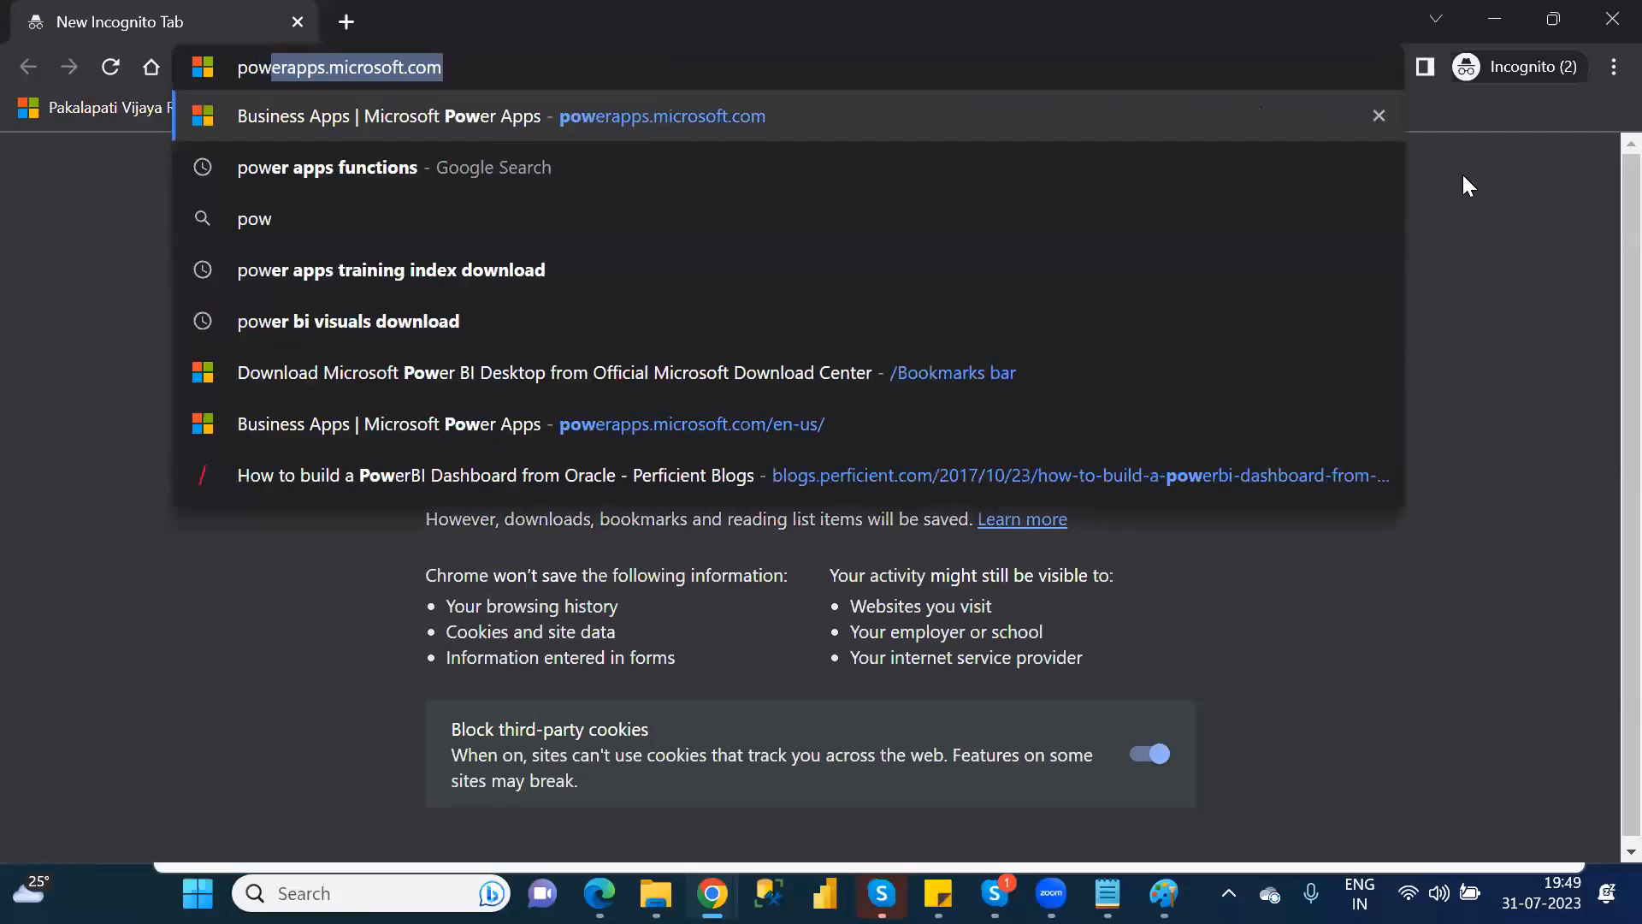
{"action": "key", "text": "Return"}
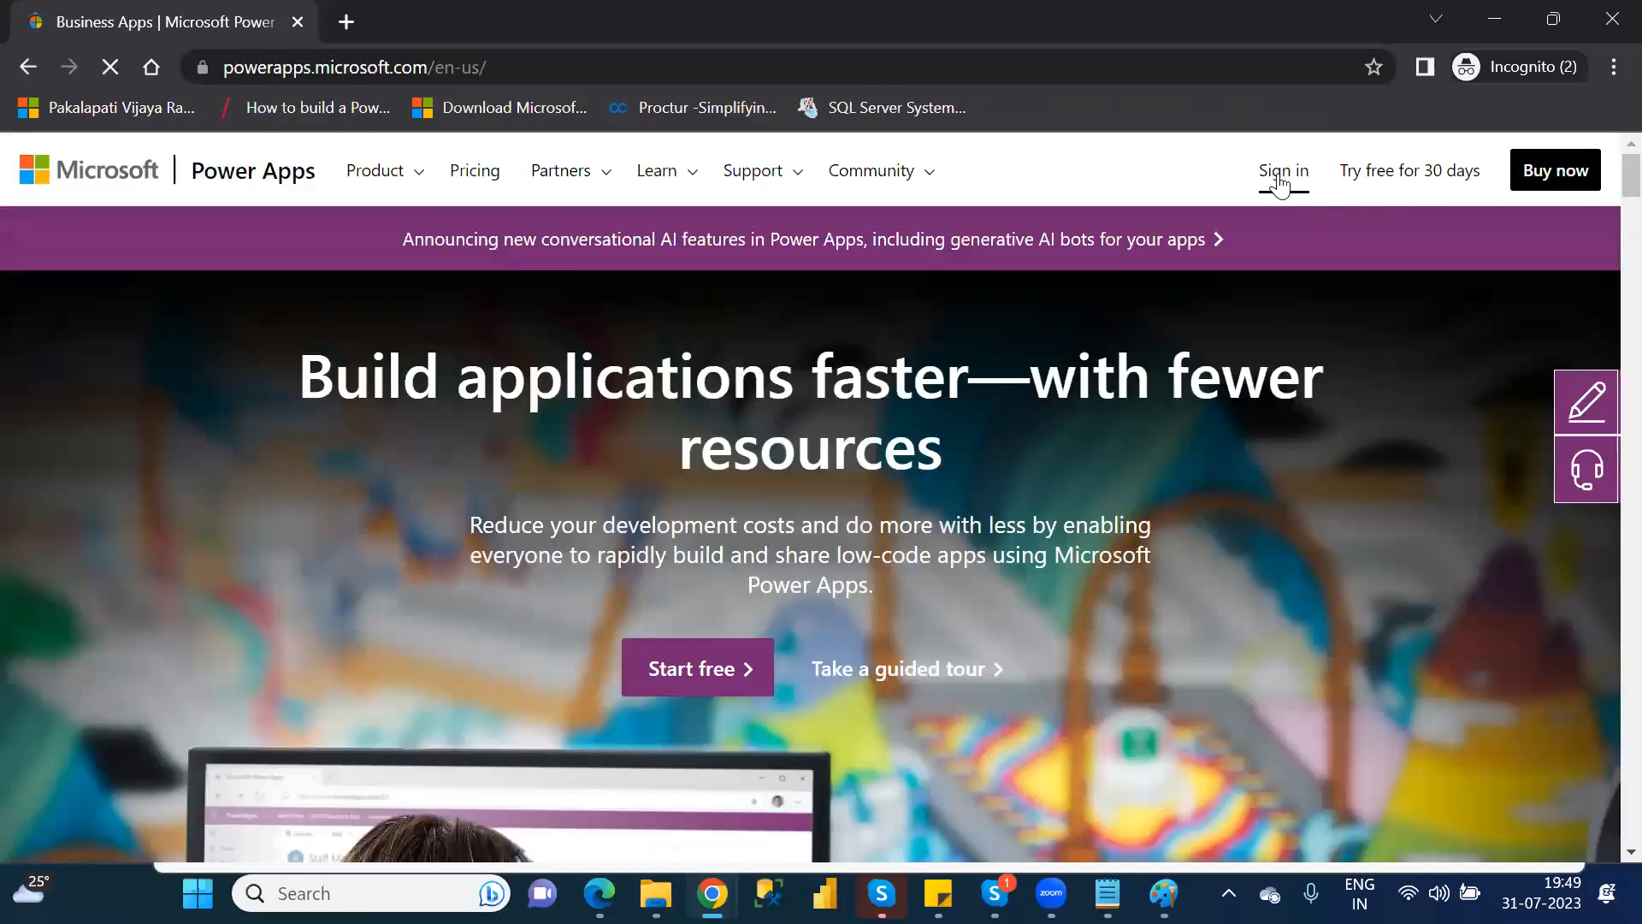
{"action": "left_click", "coordinate": [1280, 179]}
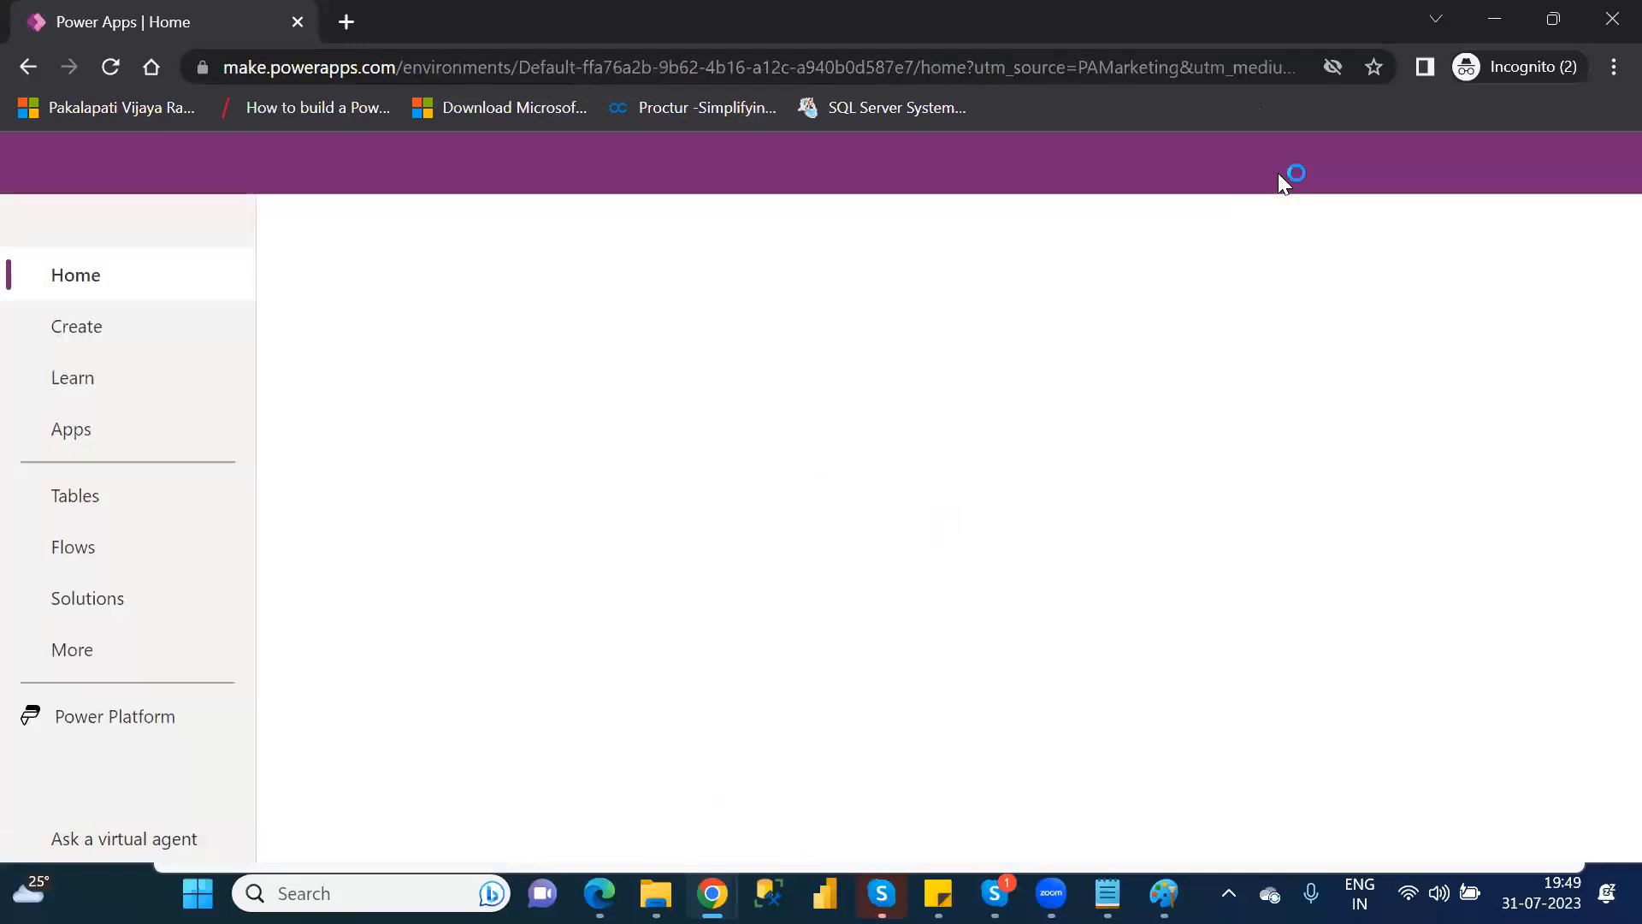
Close both incognito windows and load powerapps.microsoft.com in a fresh incognito window.
{"action": "left_click", "coordinate": [1608, 22]}
{"action": "left_click", "coordinate": [1607, 23]}
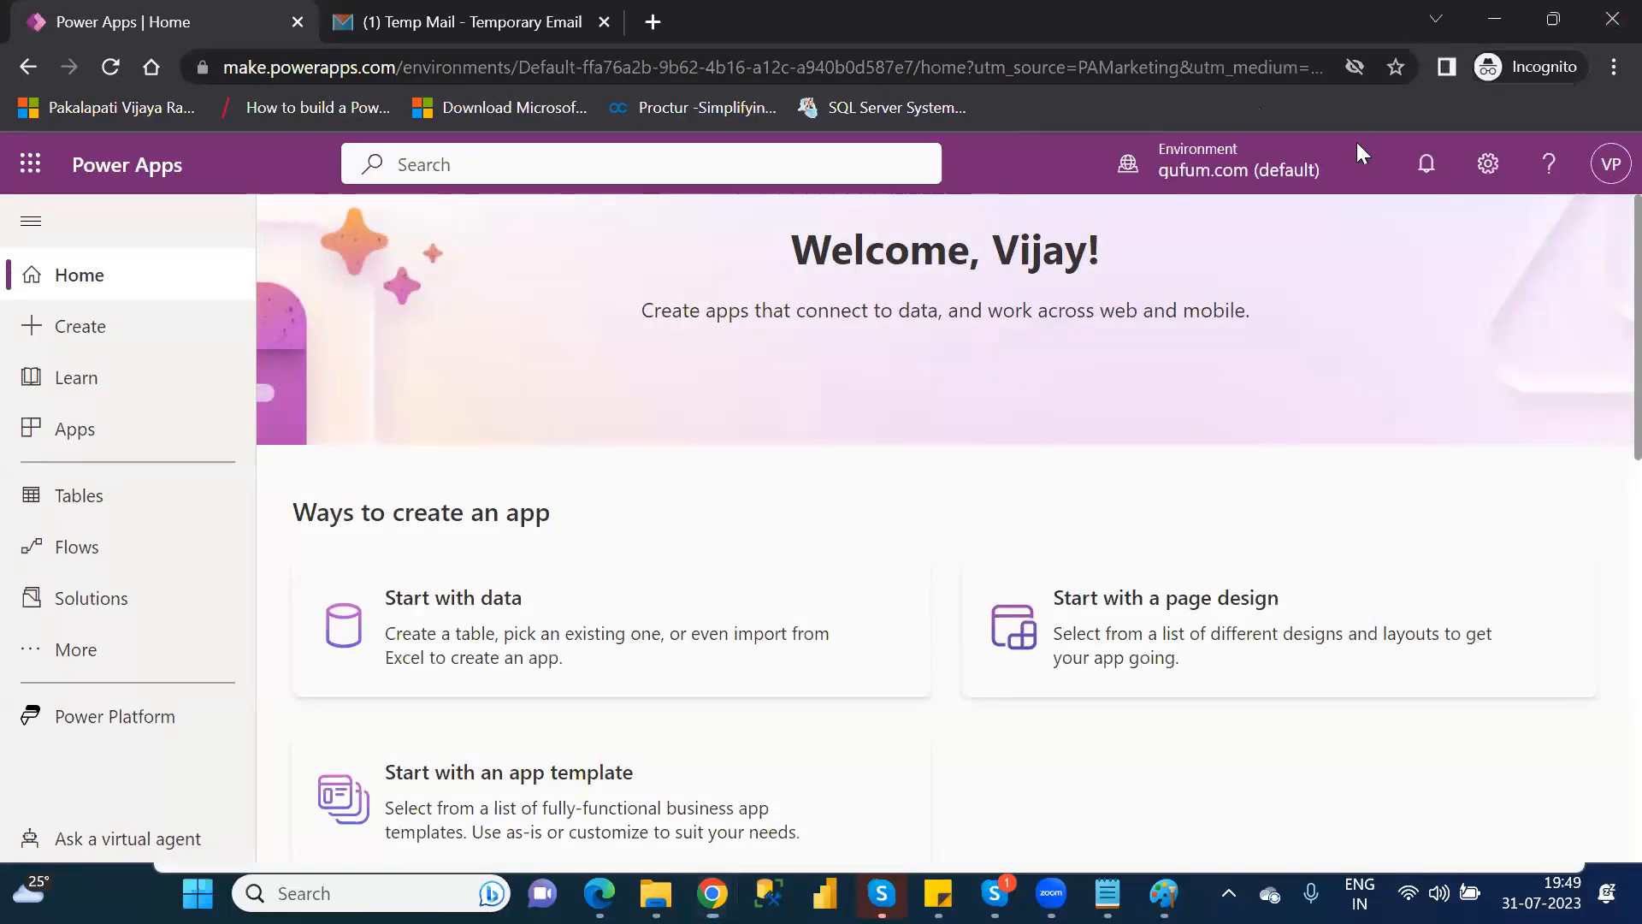
{"action": "left_click", "coordinate": [1610, 71]}
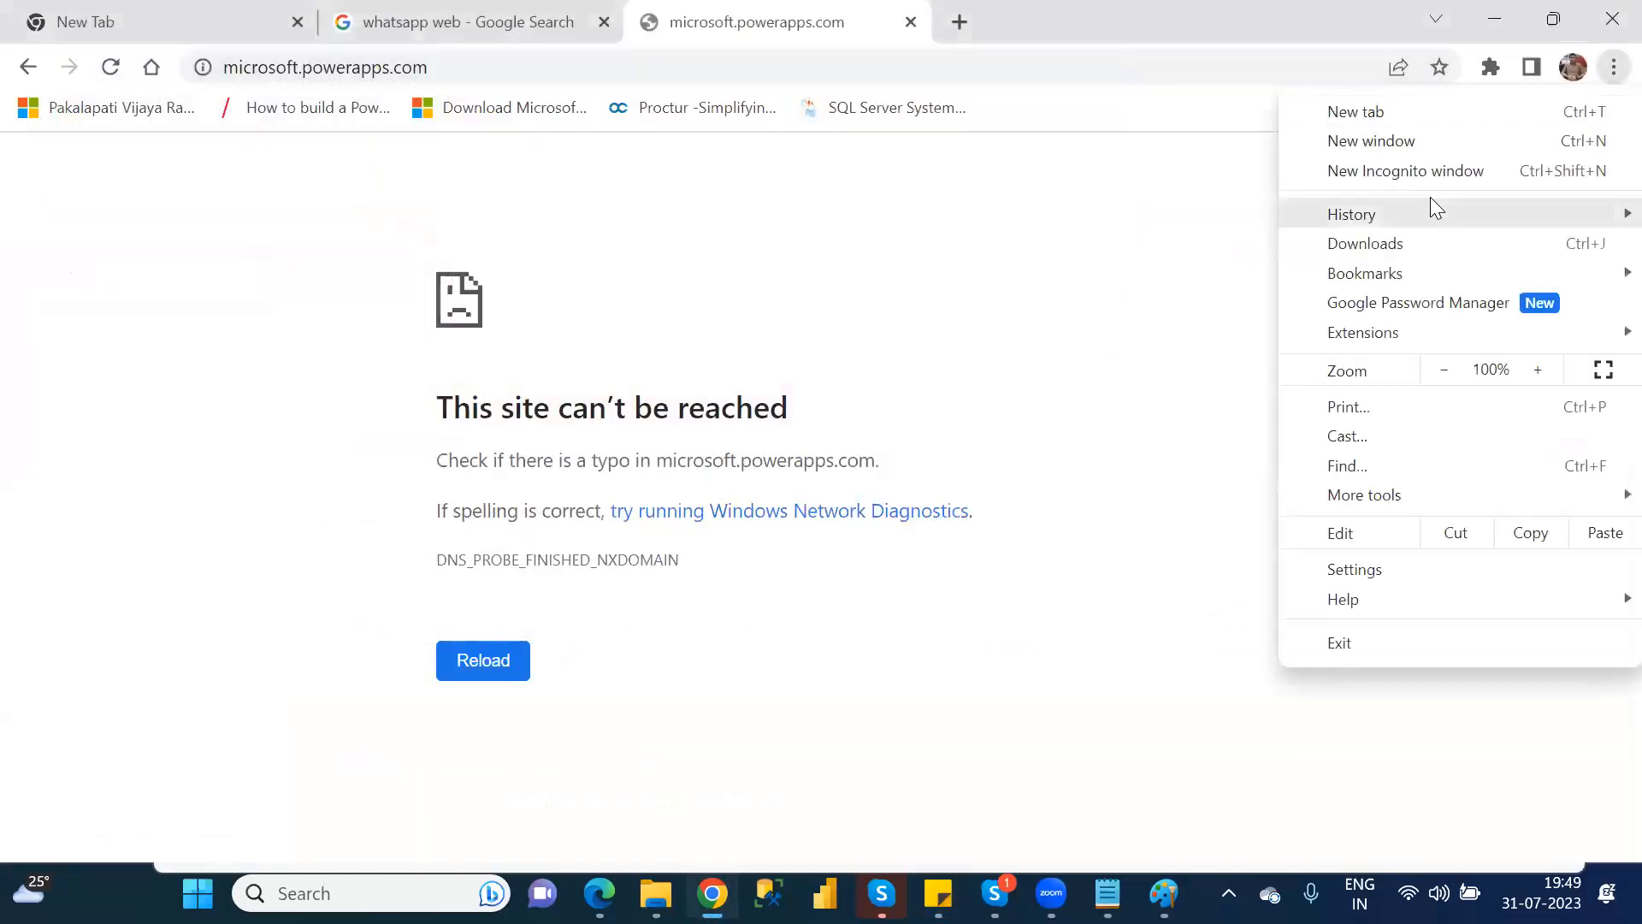
{"action": "left_click", "coordinate": [1418, 177]}
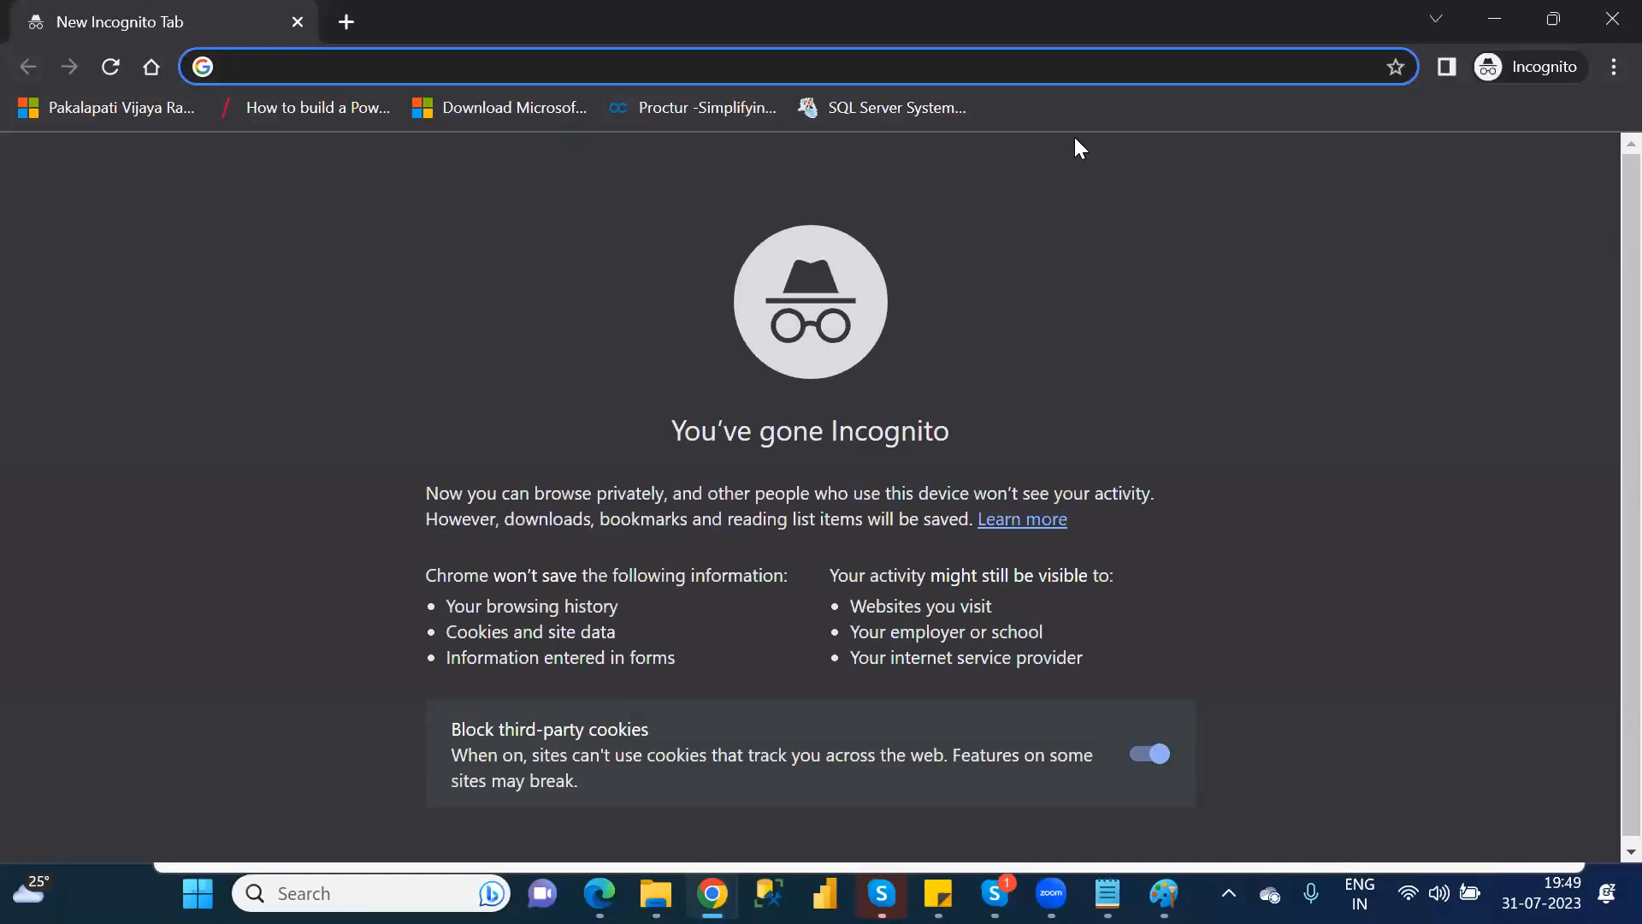
{"action": "type", "text": "powerapps.microsoft.com"}
{"action": "key", "text": "Return"}
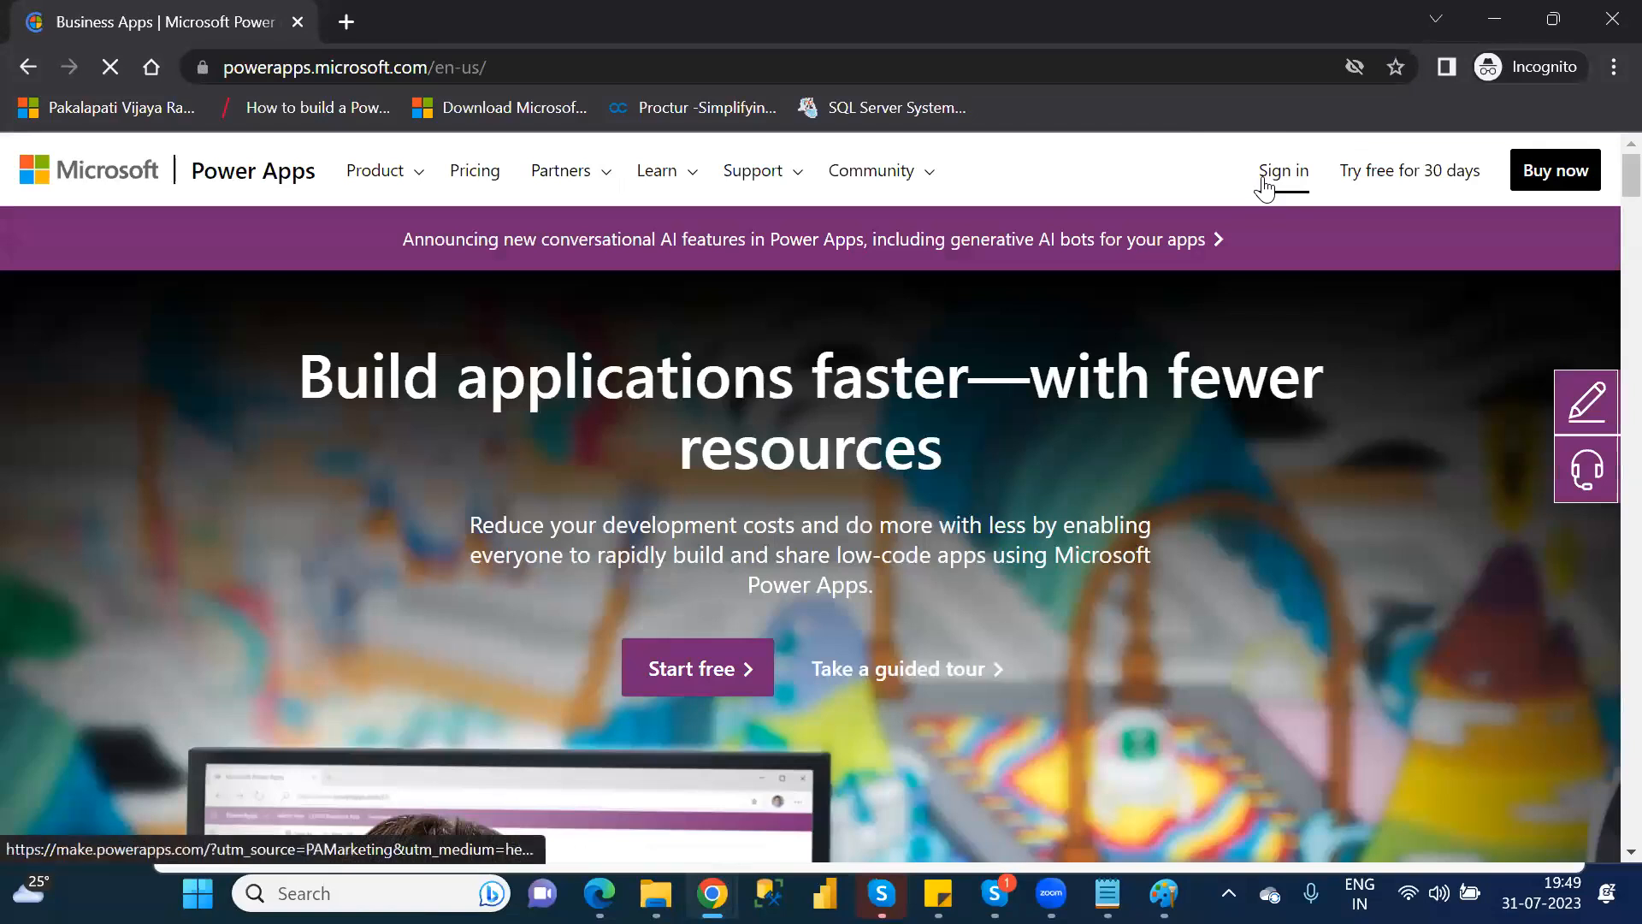
Enter the account e-mail copied from Sticky Notes on the Microsoft sign-in page.
{"action": "left_click", "coordinate": [1262, 178]}
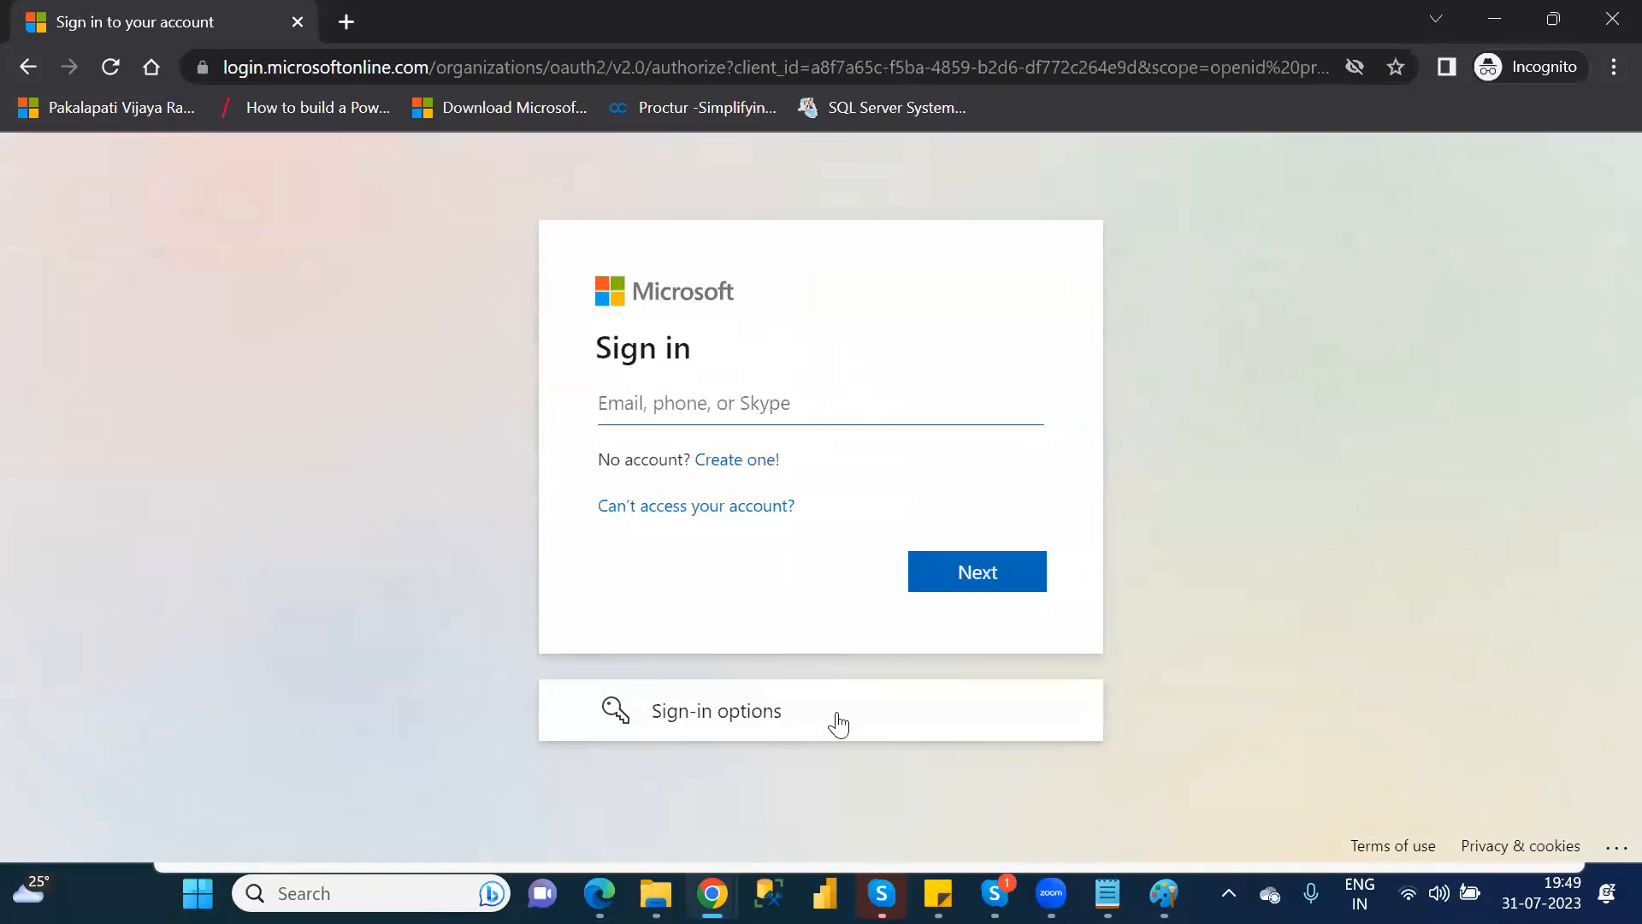
{"action": "left_click", "coordinate": [938, 893]}
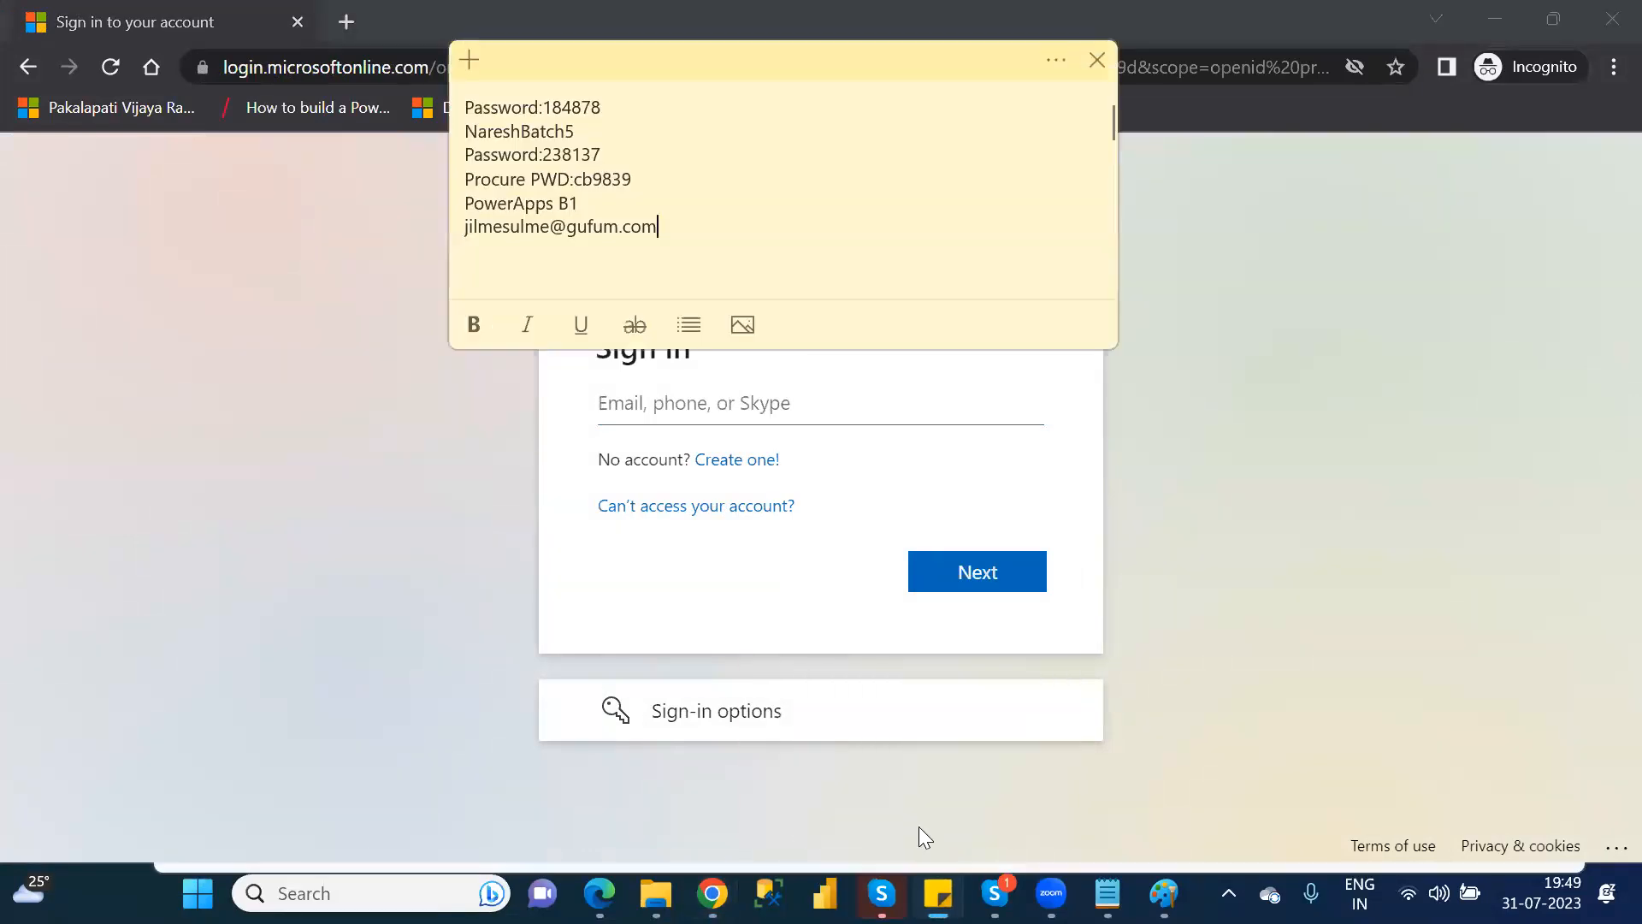
{"action": "left_click_drag", "start_coordinate": [682, 234], "coordinate": [457, 229]}
{"action": "key", "text": "ctrl+c"}
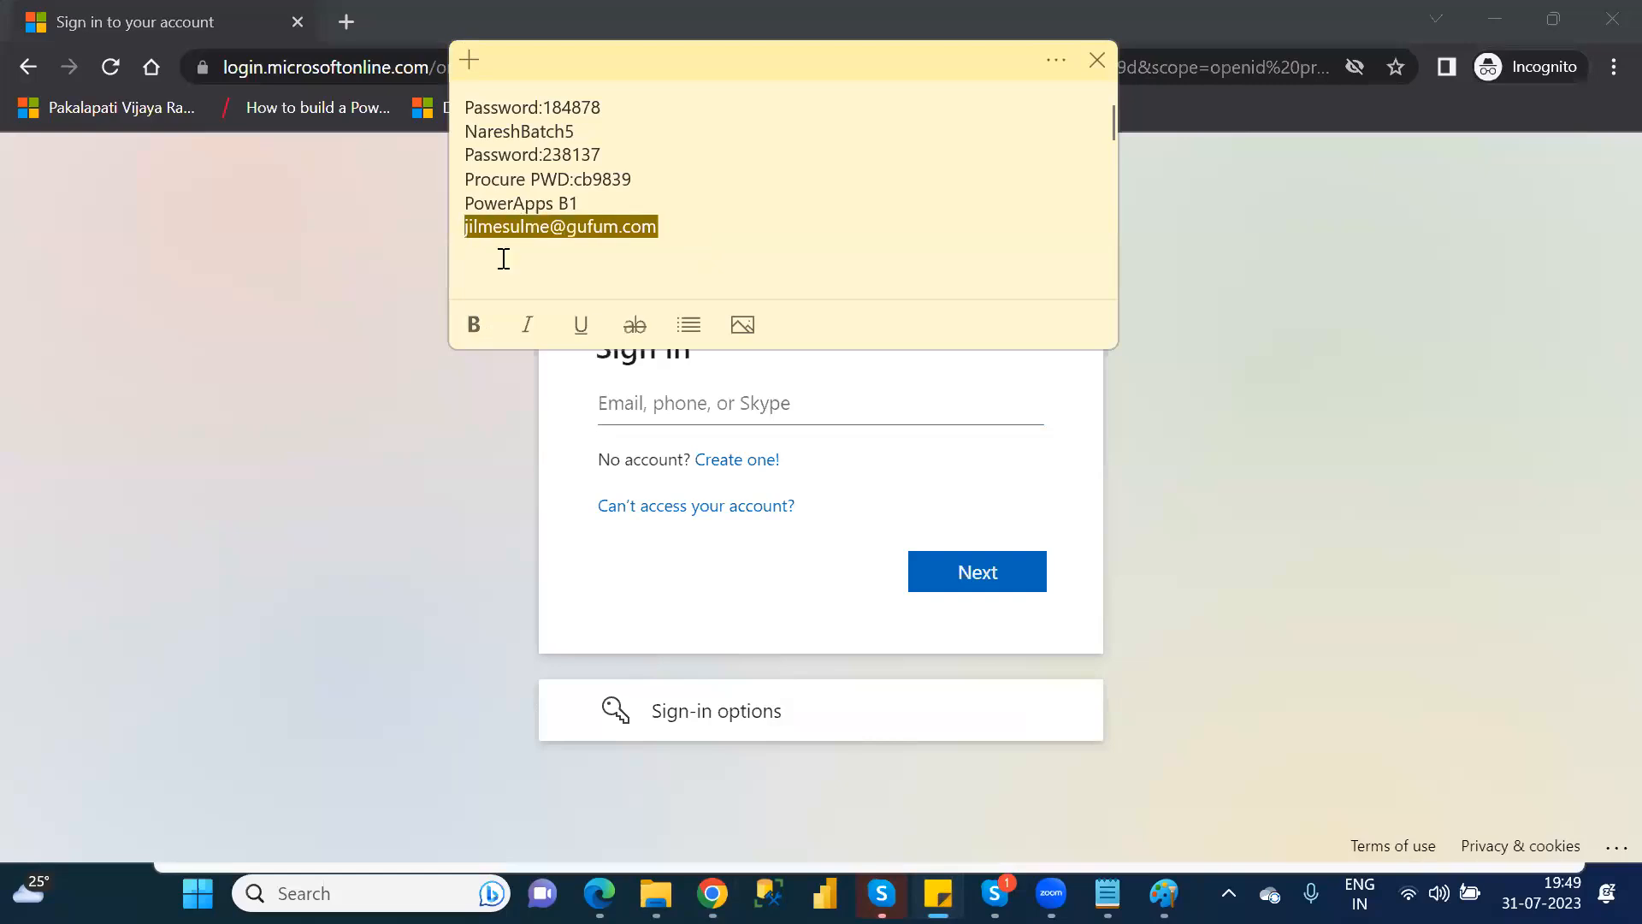
{"action": "left_click", "coordinate": [724, 394]}
{"action": "key", "text": "ctrl+v"}
{"action": "left_click", "coordinate": [980, 580]}
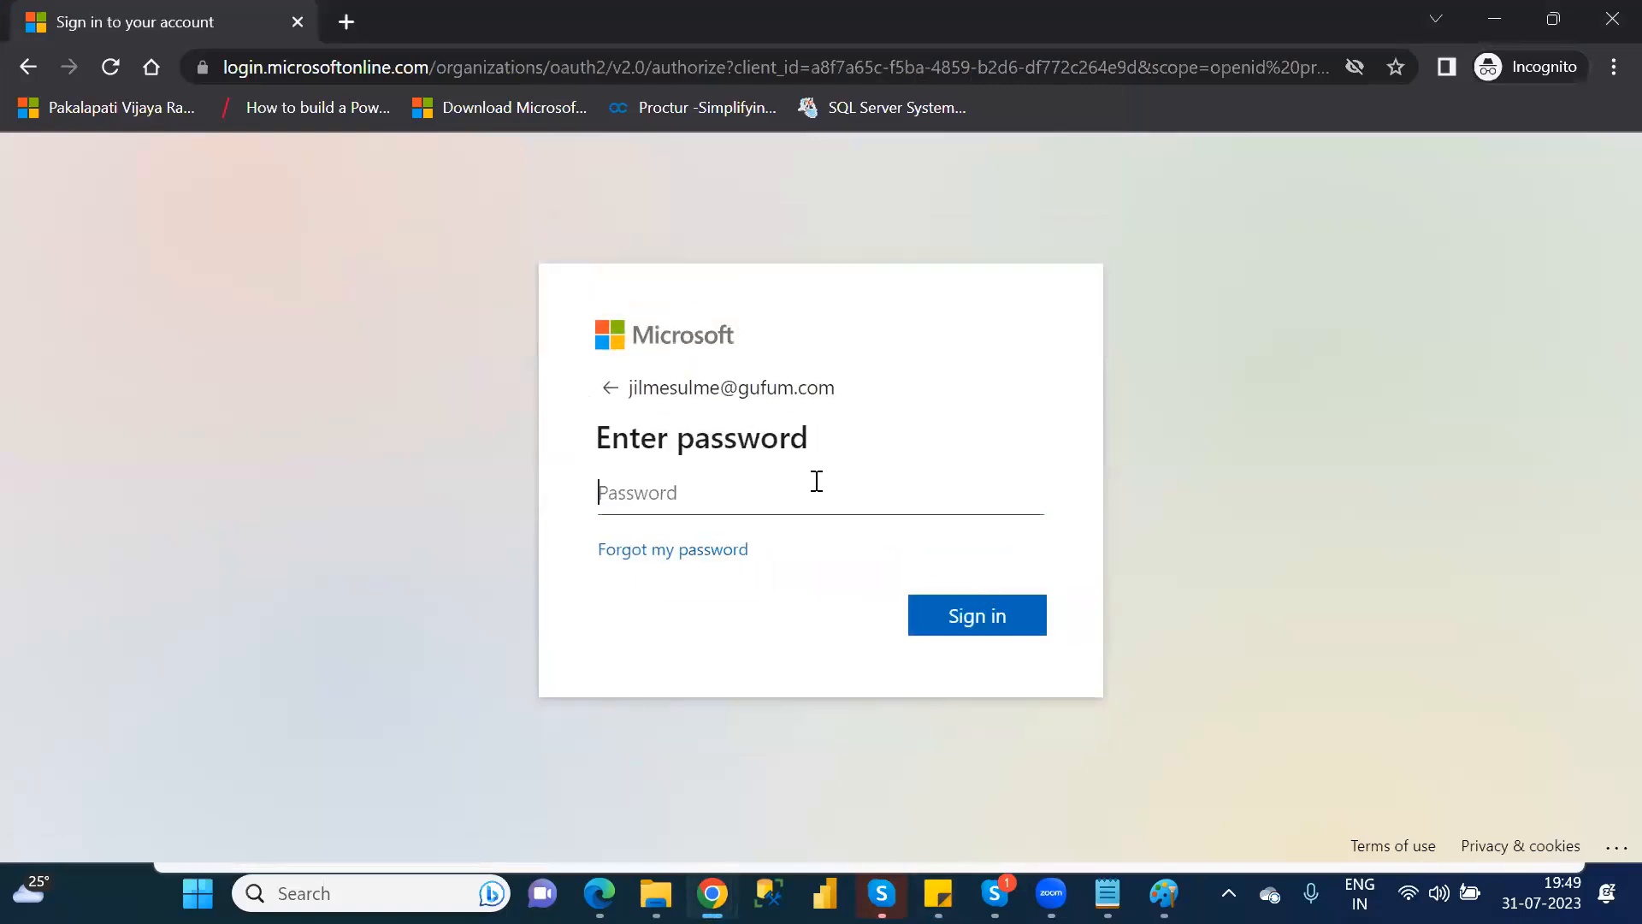
Enter the account password, sign in, and choose to stay signed in.
{"action": "type", "text": "•"}
{"action": "left_click", "coordinate": [1003, 601]}
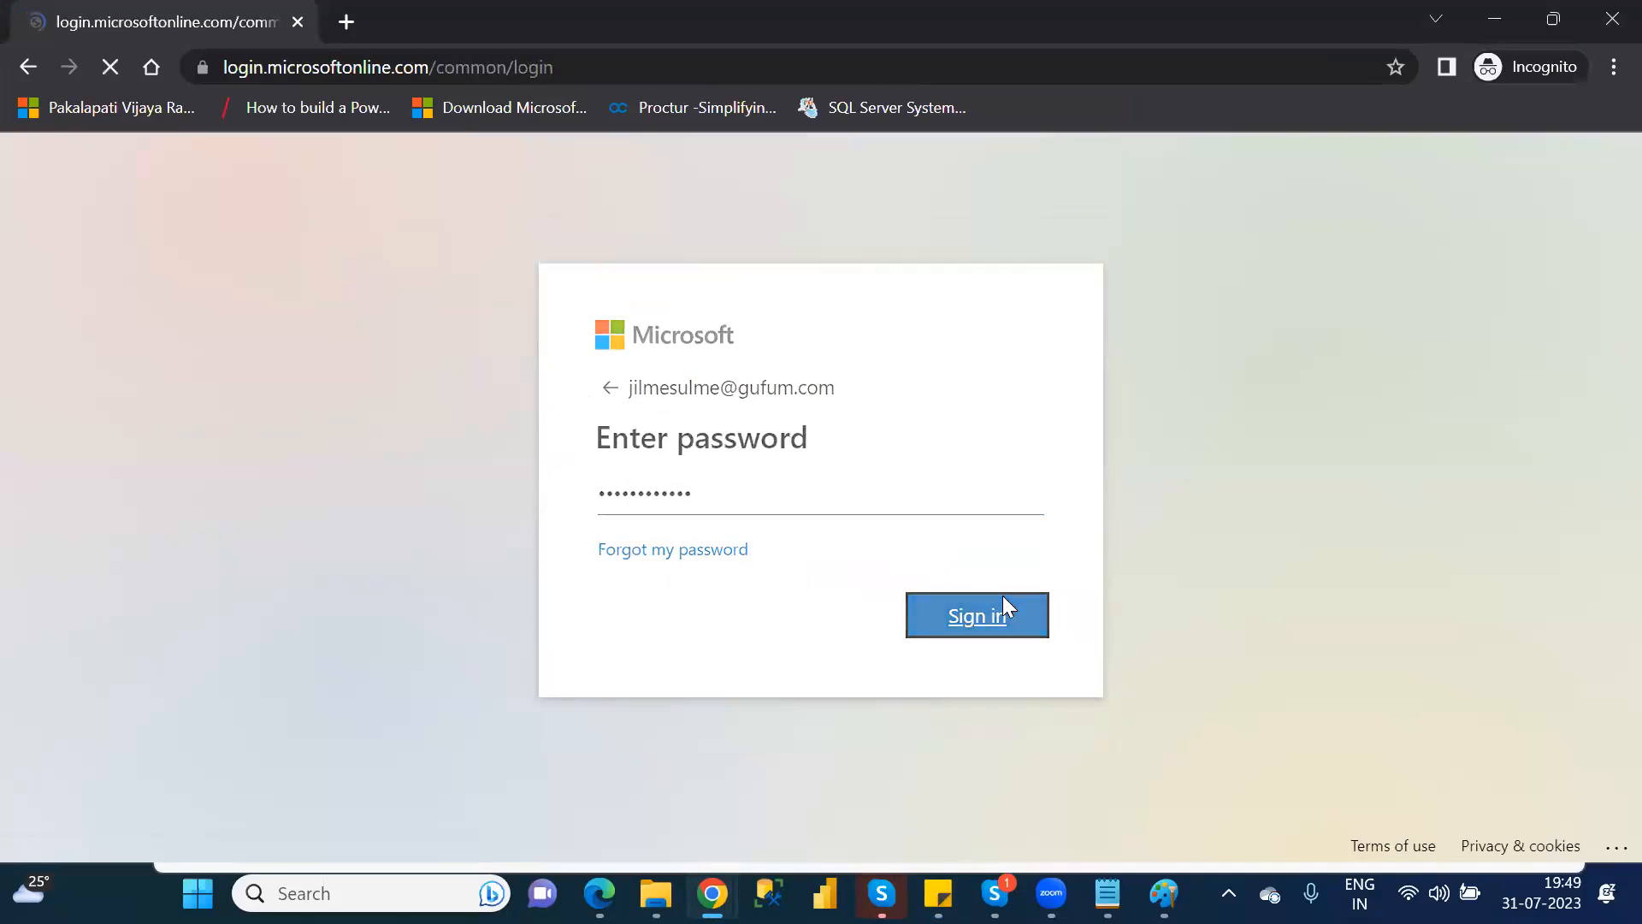
{"action": "left_click", "coordinate": [992, 631]}
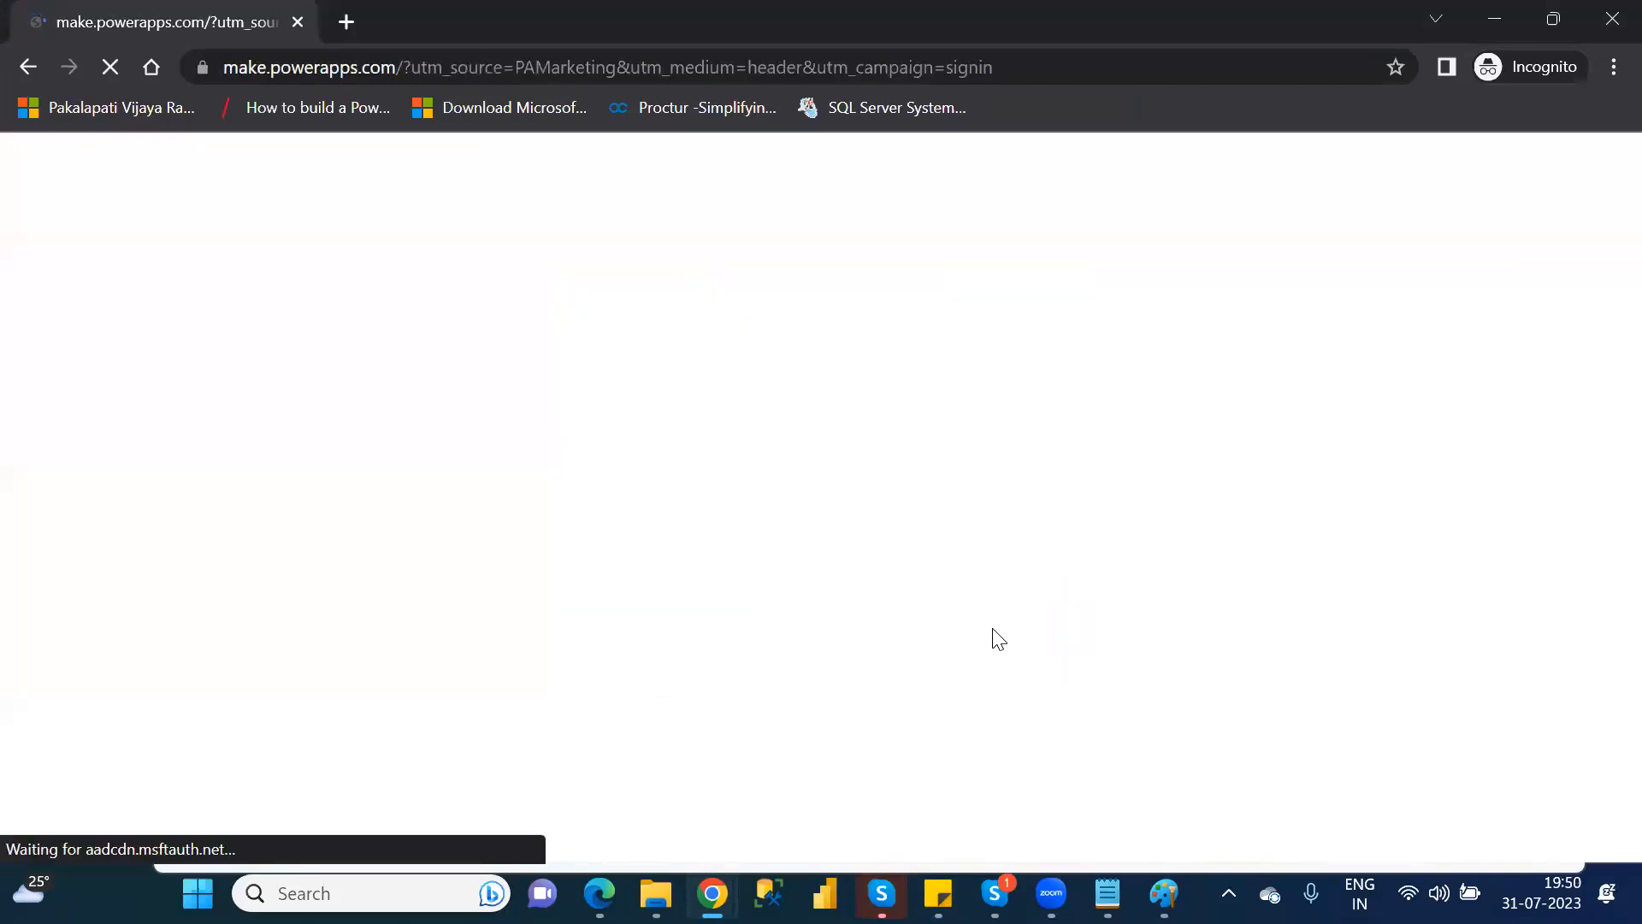